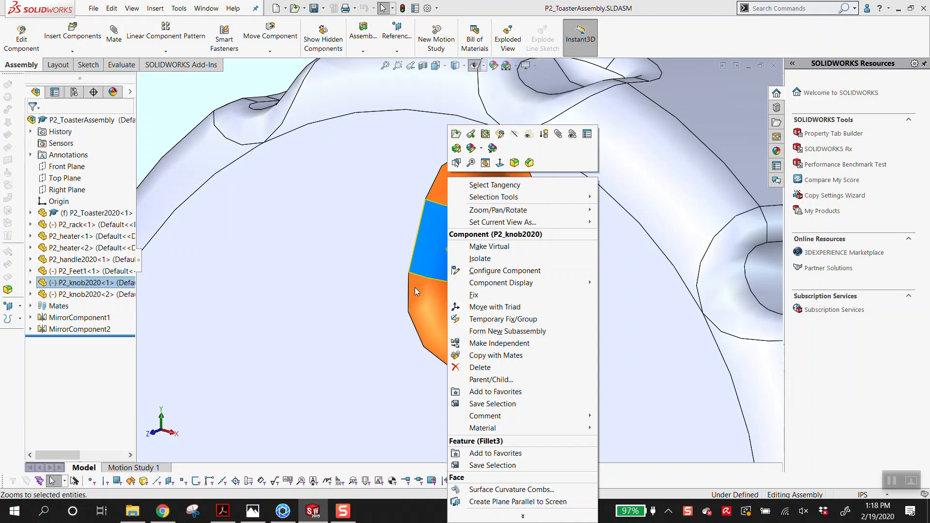
- Examine the orange faces of the indicator recess on the upper knob up close and from different angles
middle_drag(545, 337, 464, 327)
scroll(455, 284, up, 3)
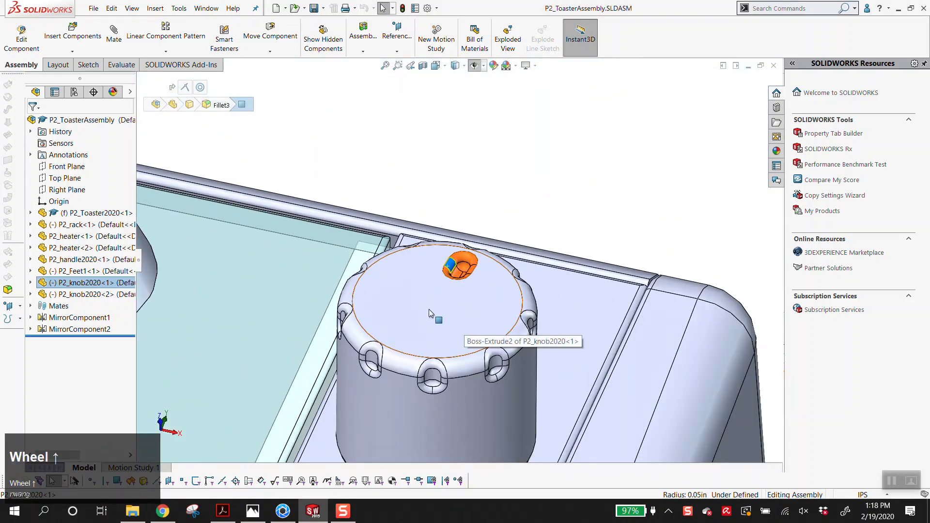
mouse_move(478, 305)
middle_down()
mouse_move(450, 337)
mouse_move(477, 301)
middle_up()
scroll(461, 316, up, 2)
scroll(477, 301, up, 3)
click(640, 185)
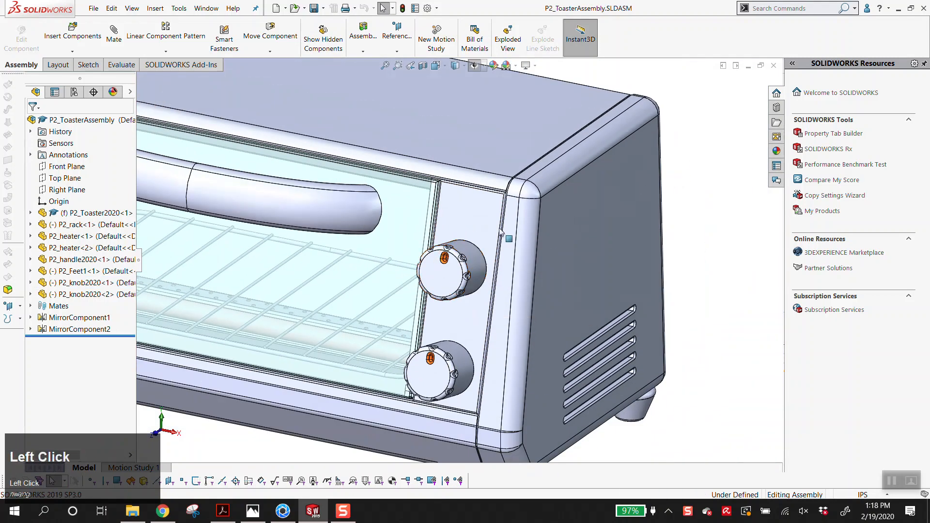
scroll(449, 258, down, 6)
middle_drag(448, 262, 429, 292)
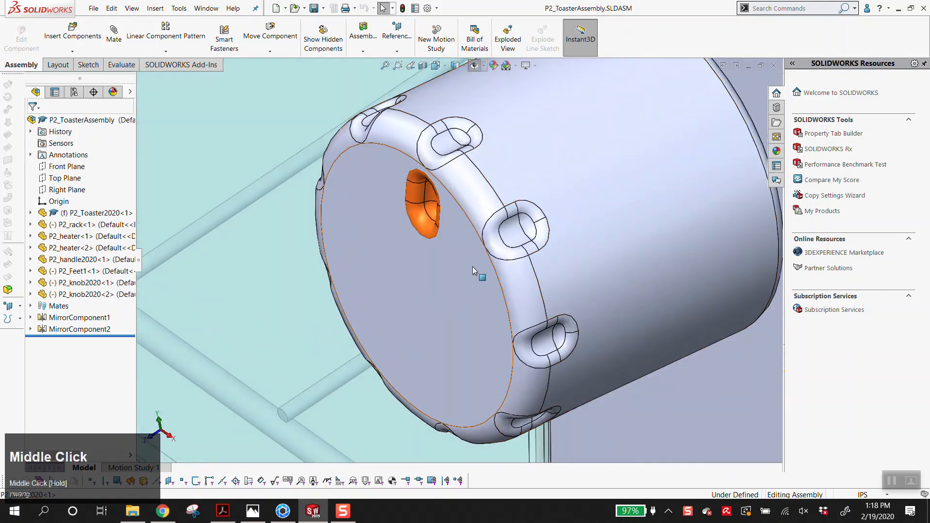
middle_drag(436, 240, 433, 174)
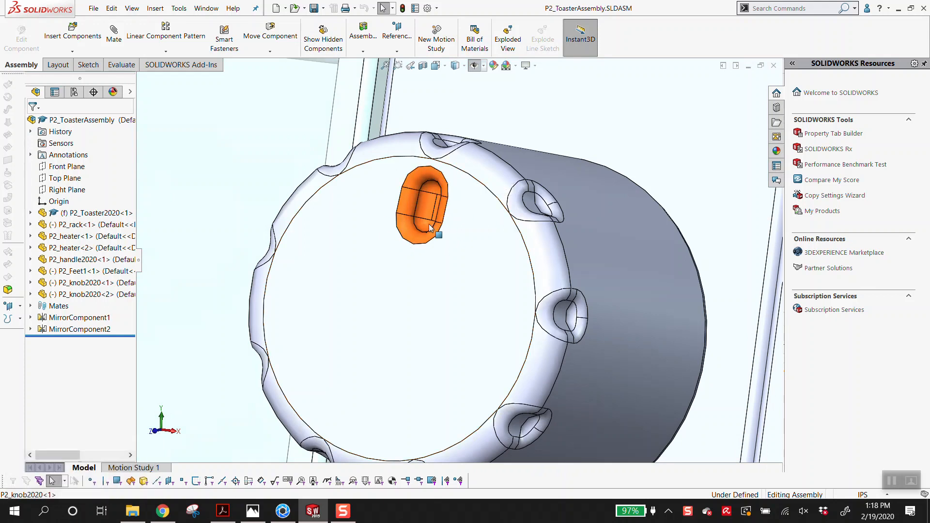
scroll(452, 286, up, 2)
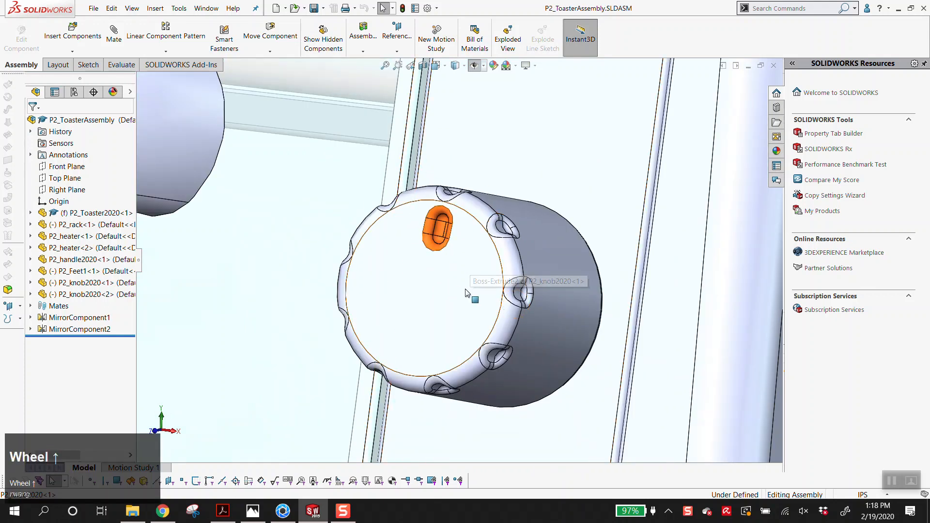
scroll(473, 291, up, 2)
scroll(474, 291, up, 2)
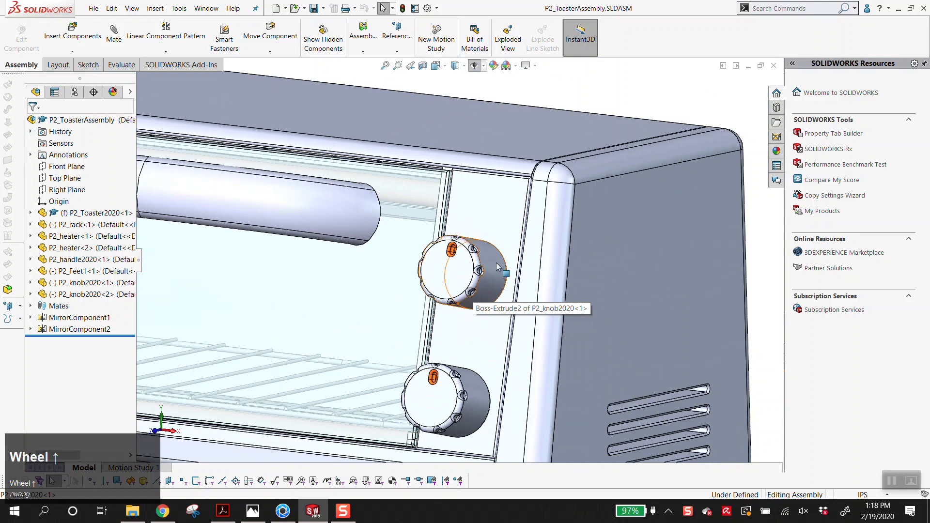
- Select the connected fillet faces one by one around the edge of the toaster's vented side panel
middle_drag(646, 252, 575, 273)
scroll(576, 273, up, 2)
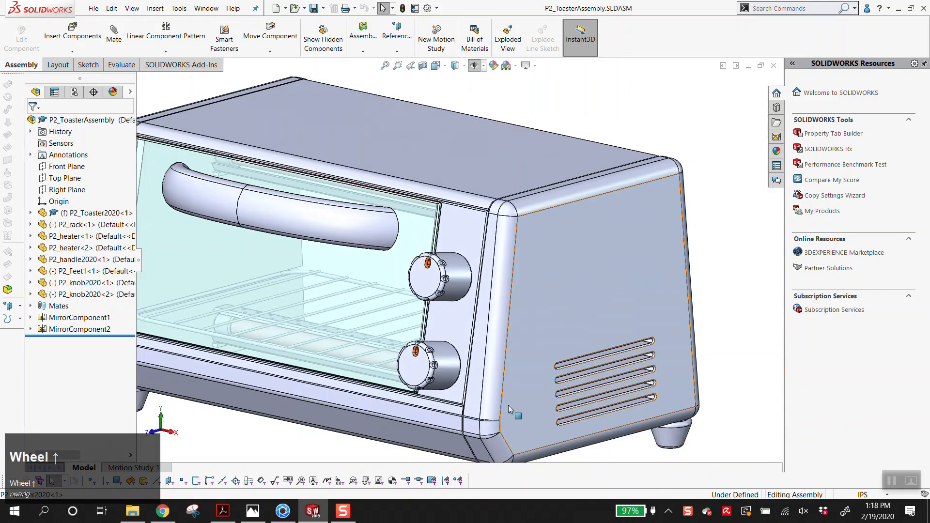
click(510, 242)
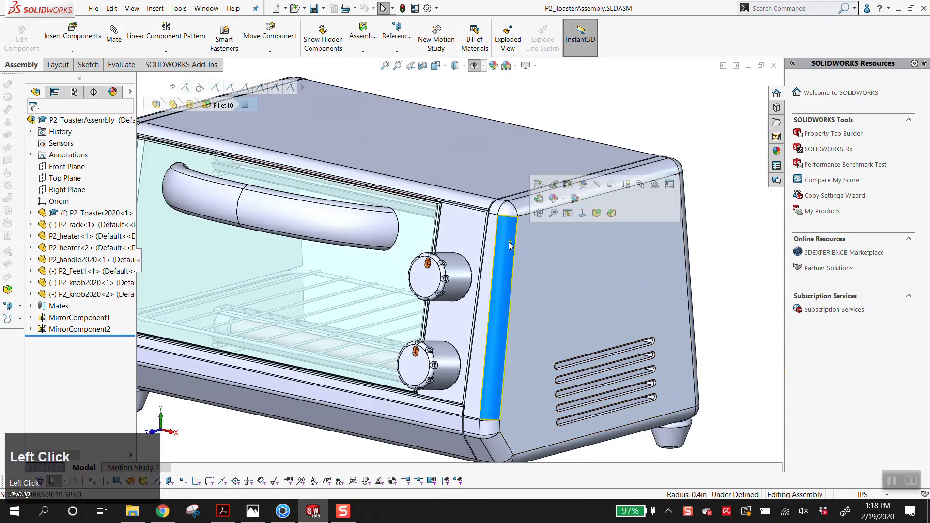
ctrl+click(508, 210)
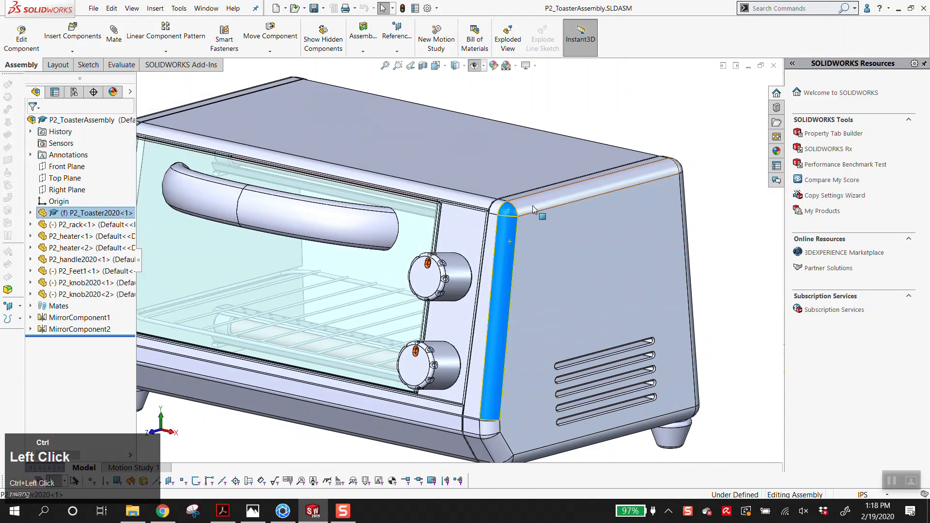
scroll(511, 413, down, 5)
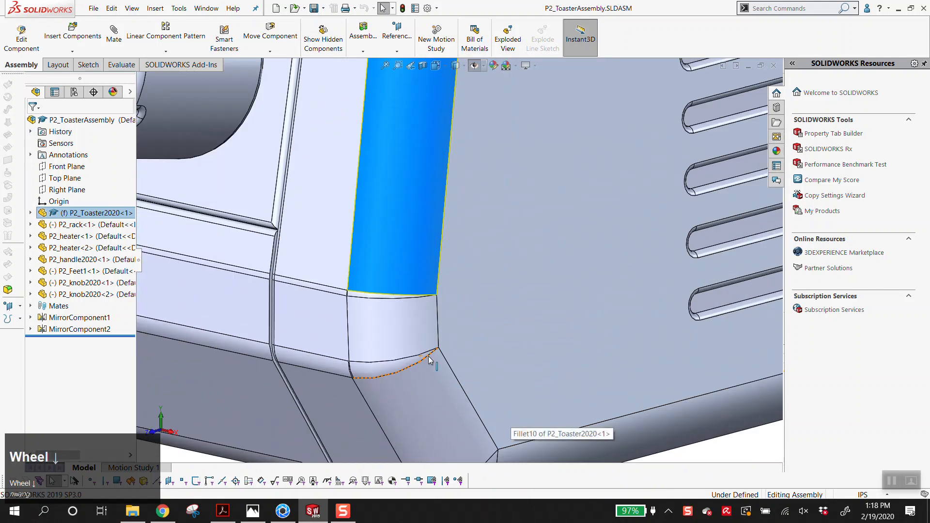
ctrl+click(365, 297)
ctrl+click(378, 369)
ctrl+click(411, 414)
scroll(490, 410, up, 3)
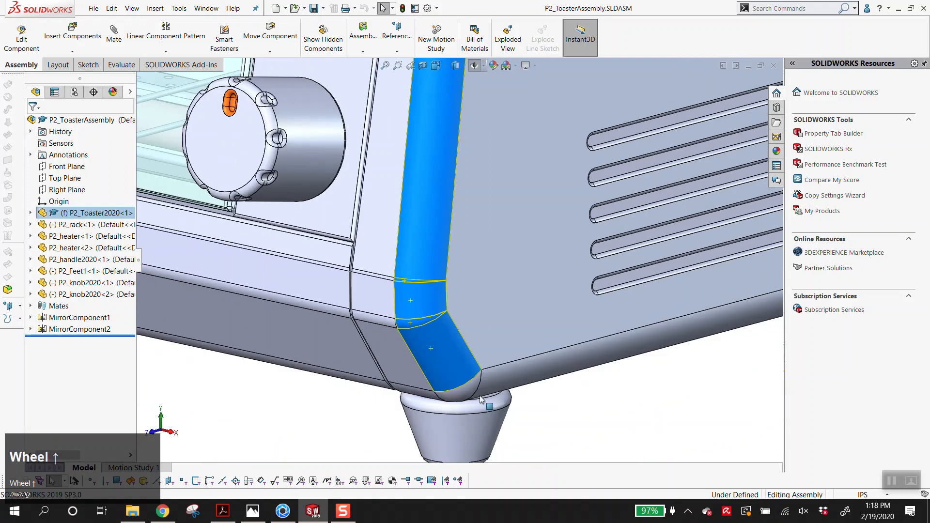
scroll(502, 379, down, 10)
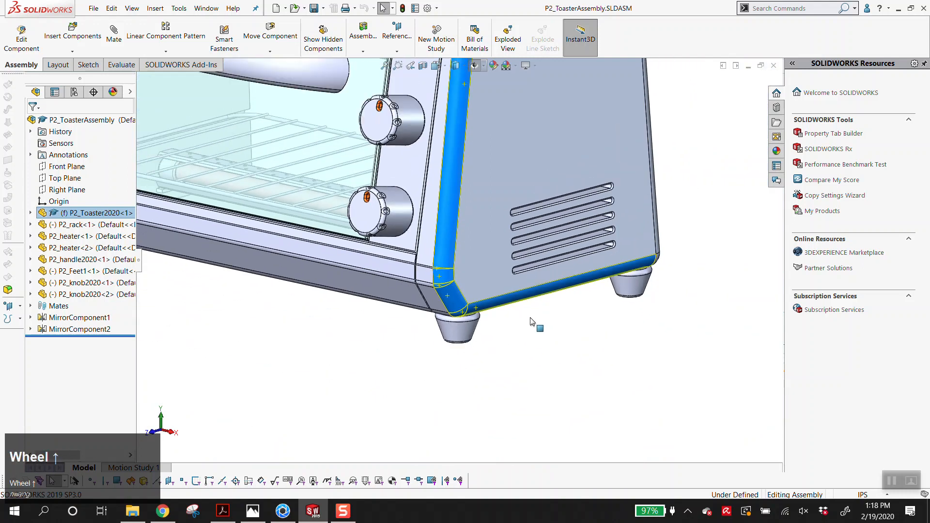
- Try a light yellow face-level appearance on the selected side-panel fillet faces and inspect the corner
scroll(516, 164, down, 5)
right_click(421, 206)
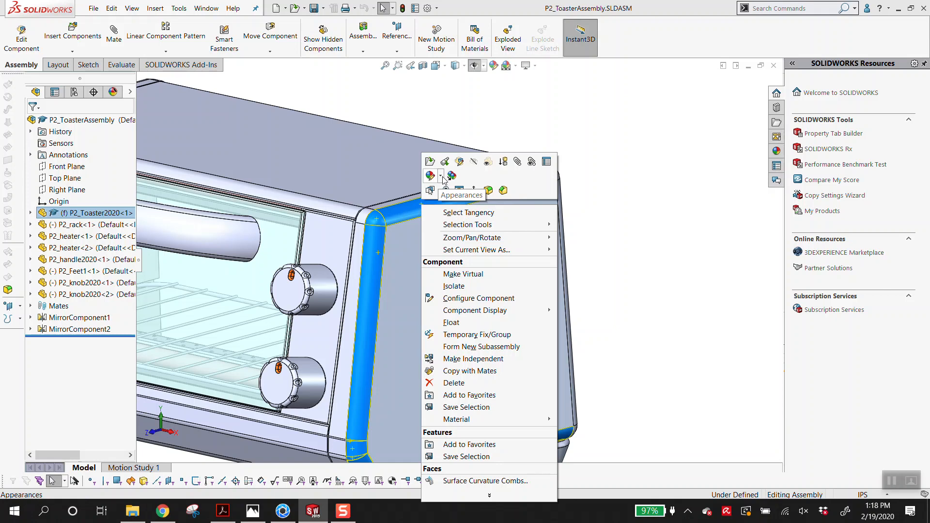
click(442, 177)
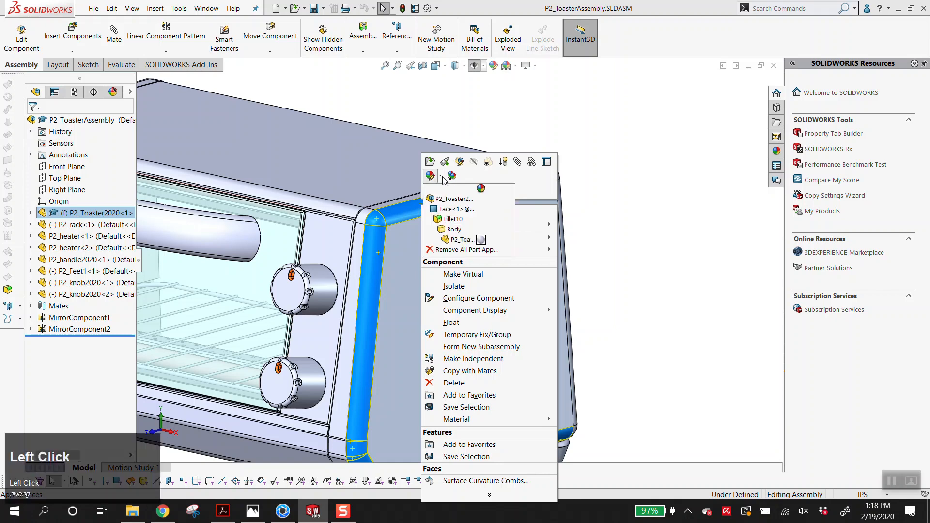
click(448, 210)
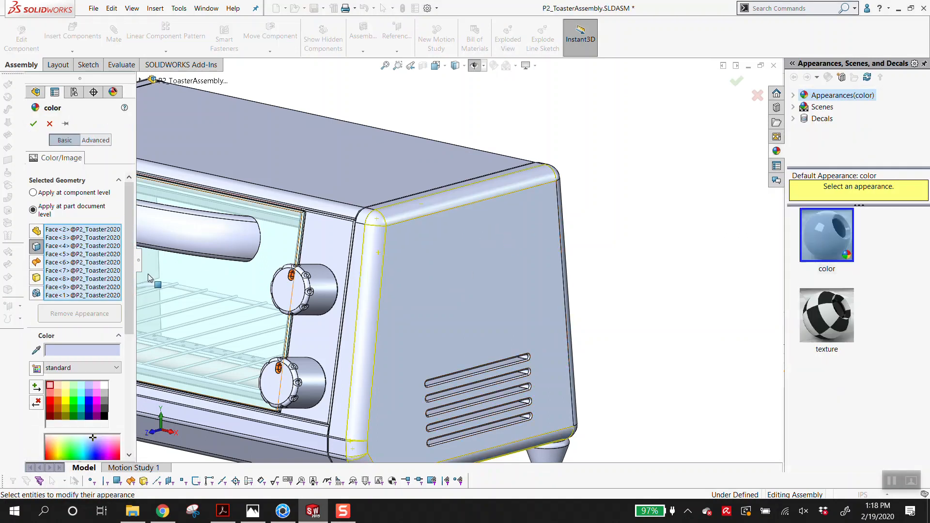
click(66, 393)
scroll(458, 224, up, 3)
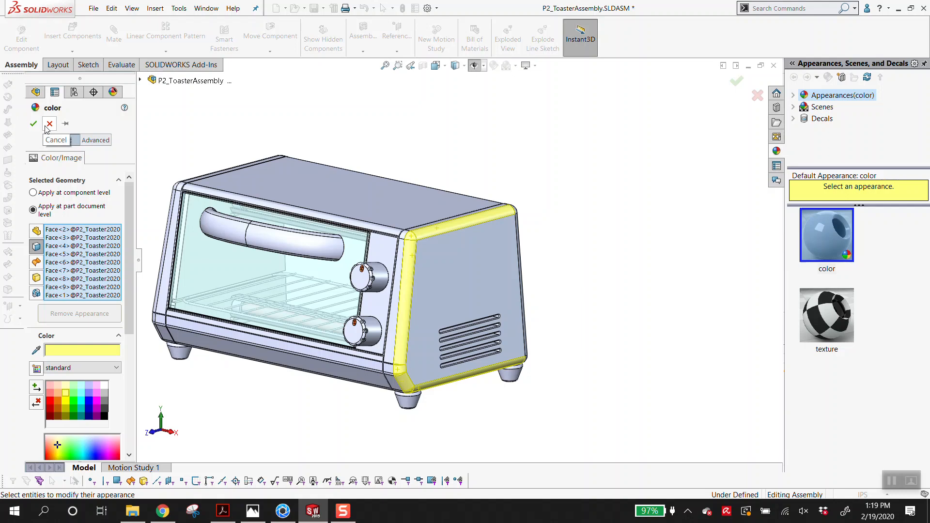
scroll(440, 241, down, 10)
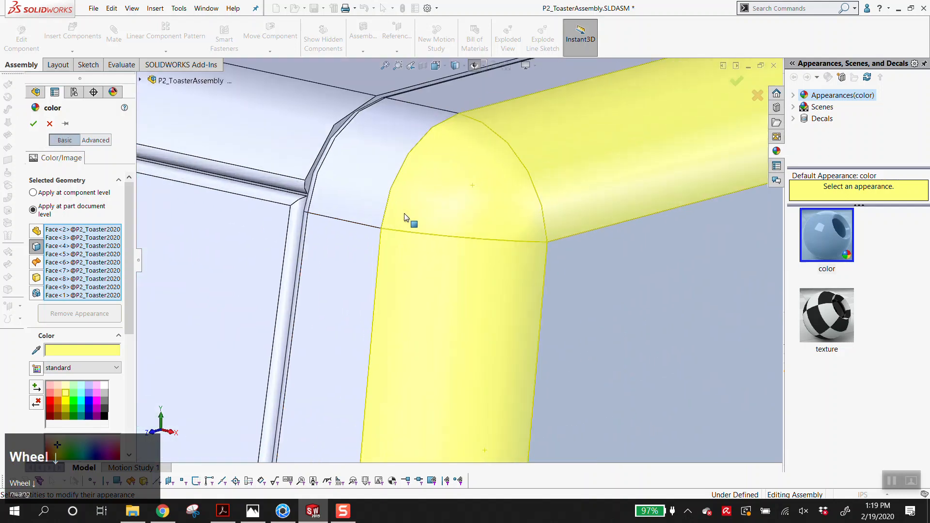
middle_drag(434, 164, 381, 270)
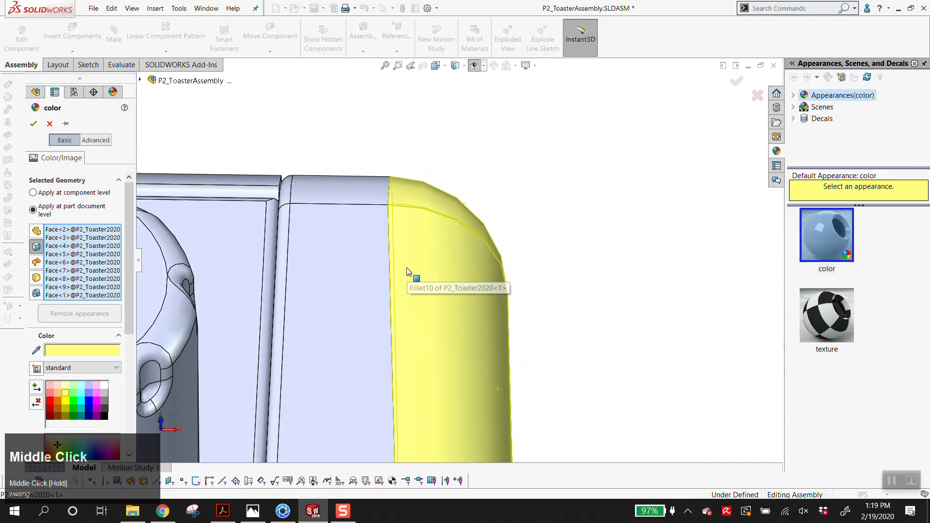
scroll(406, 270, up, 5)
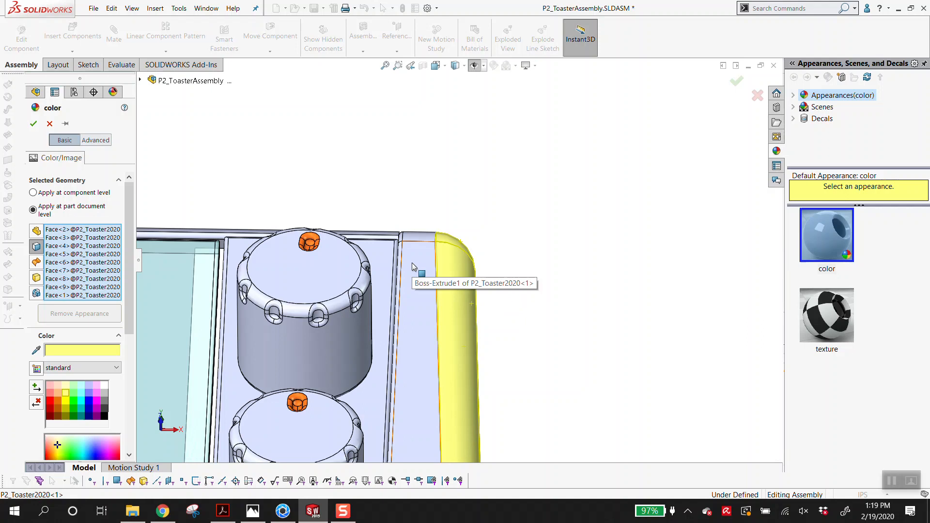
scroll(455, 259, up, 5)
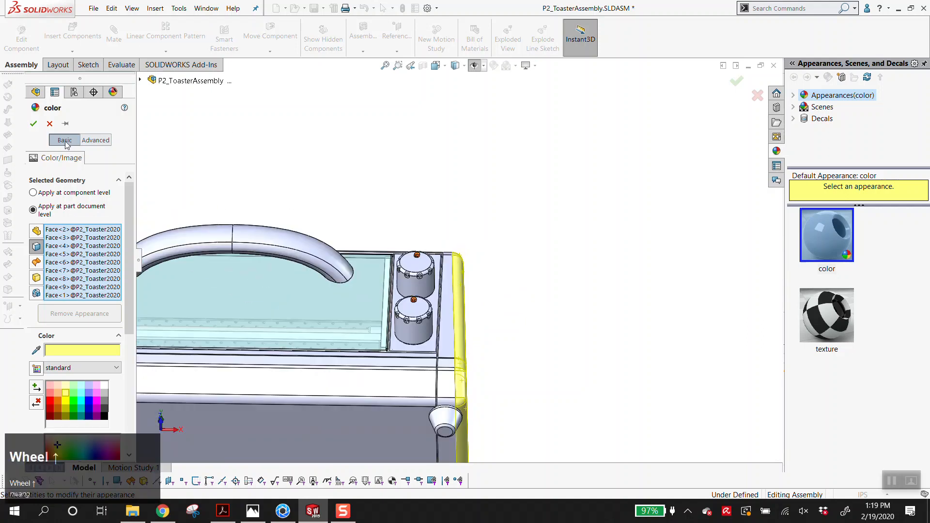
click(32, 124)
- Apply a dark green appearance at body level to the toaster body that includes the top panel
middle_drag(395, 208, 449, 291)
scroll(449, 290, down, 5)
scroll(304, 305, up, 4)
middle_drag(304, 305, 354, 270)
scroll(408, 280, up, 4)
middle_drag(408, 279, 292, 204)
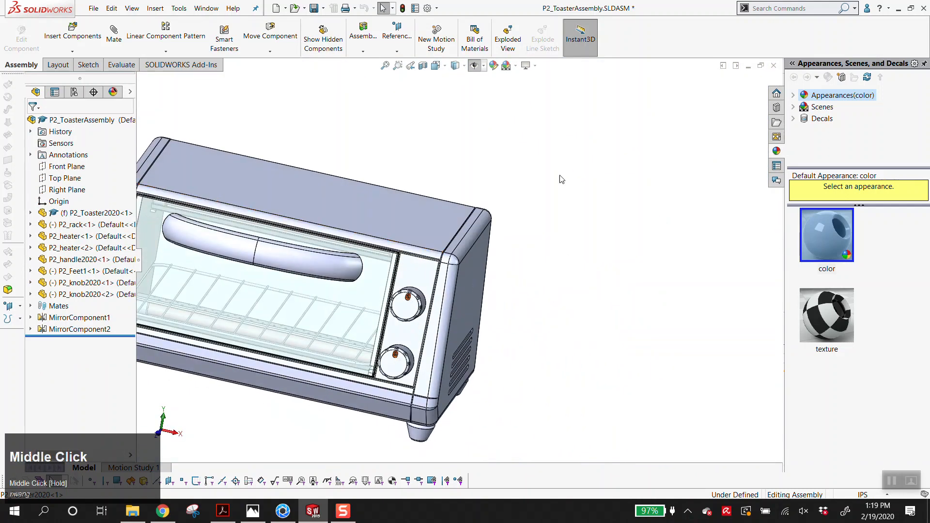
right_click(325, 217)
click(372, 147)
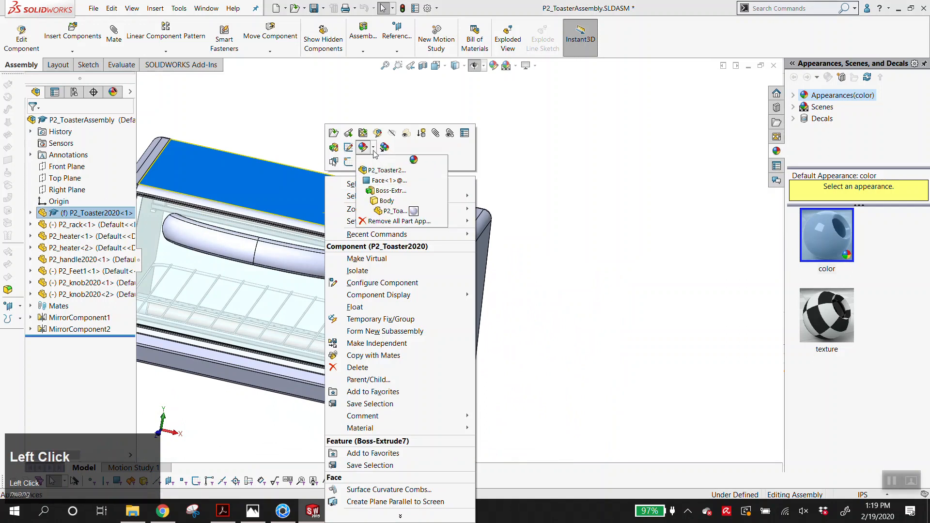
click(373, 150)
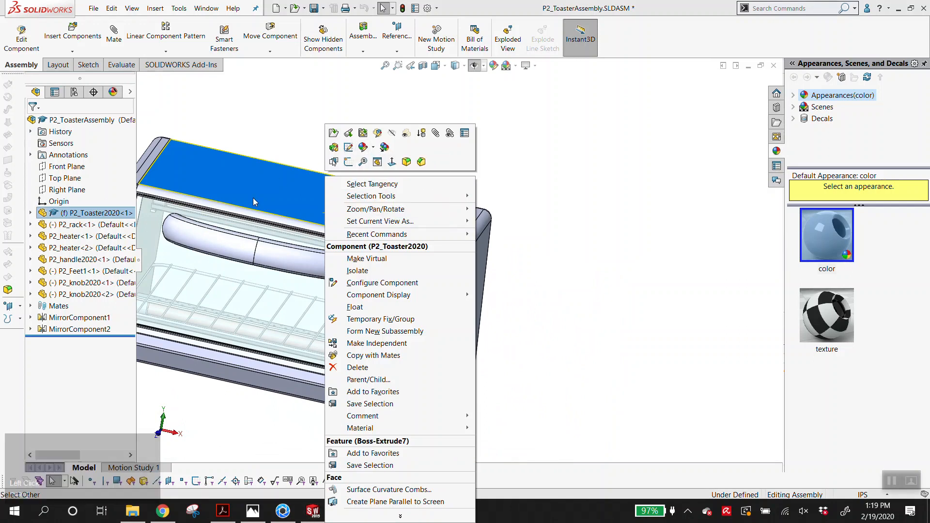
click(374, 150)
click(389, 201)
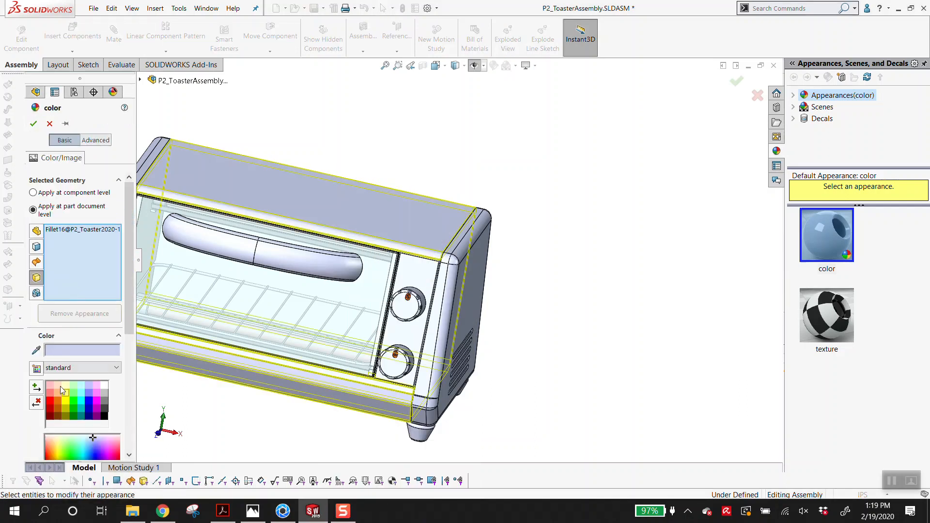
click(51, 396)
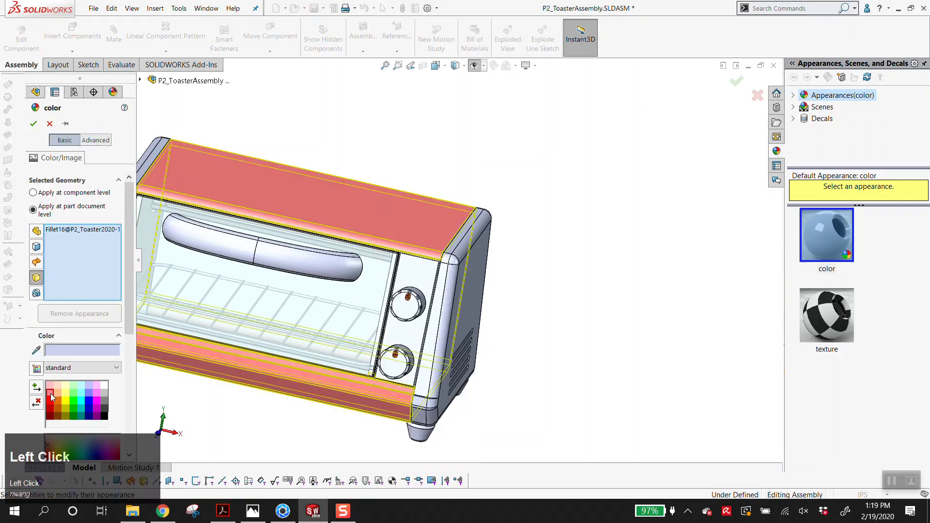
click(73, 410)
click(34, 125)
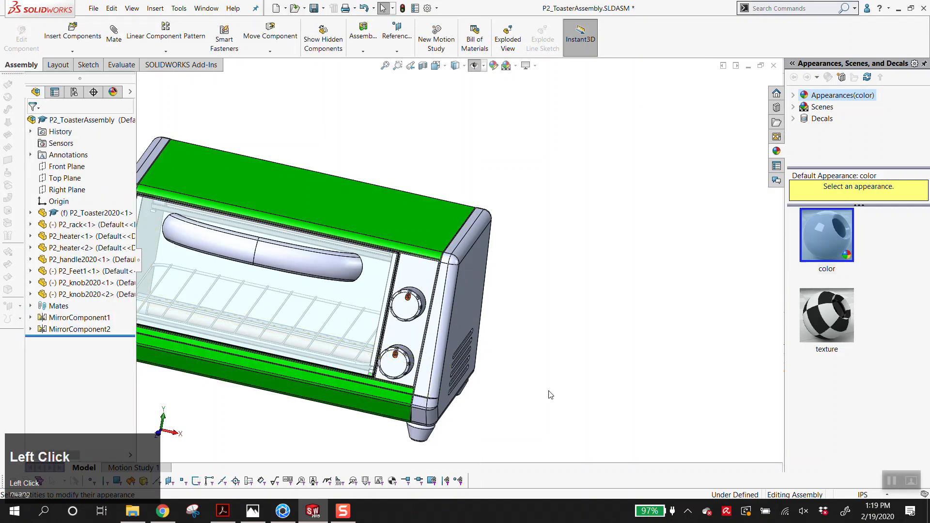
- Inspect the upper front edge of the green body up close, checking its fillet face, and clear the selection
scroll(291, 270, down, 6)
middle_drag(205, 207, 461, 208)
scroll(312, 199, down, 6)
click(460, 202)
click(475, 149)
scroll(498, 231, up, 5)
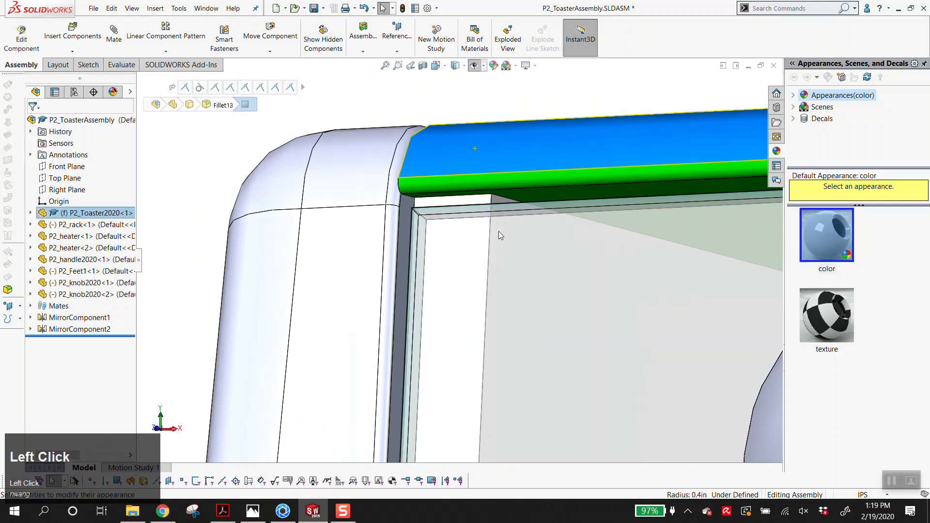
middle_drag(519, 230, 554, 182)
scroll(554, 182, up, 4)
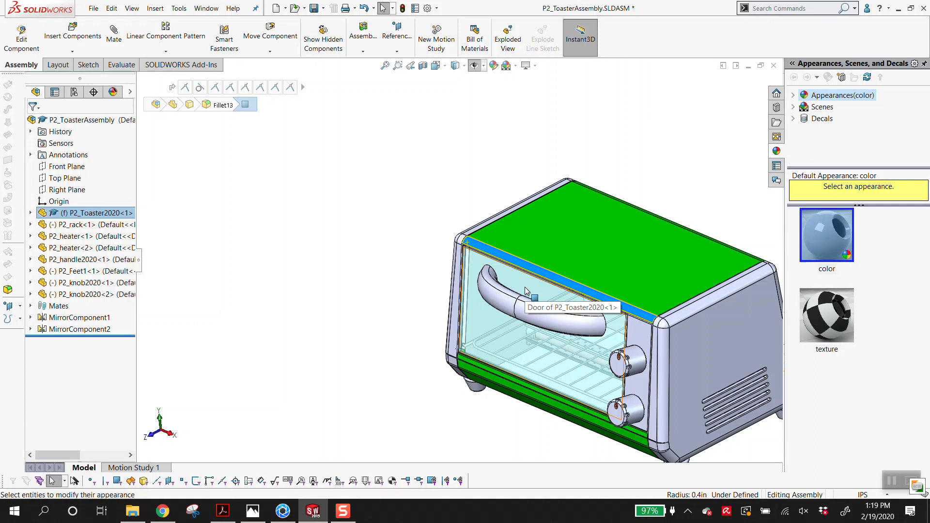
click(305, 309)
- Select the green body's front fillets, top face and rear faces individually, and clear the selection
scroll(528, 268, down, 3)
middle_drag(635, 291, 614, 293)
scroll(603, 288, down, 5)
click(612, 283)
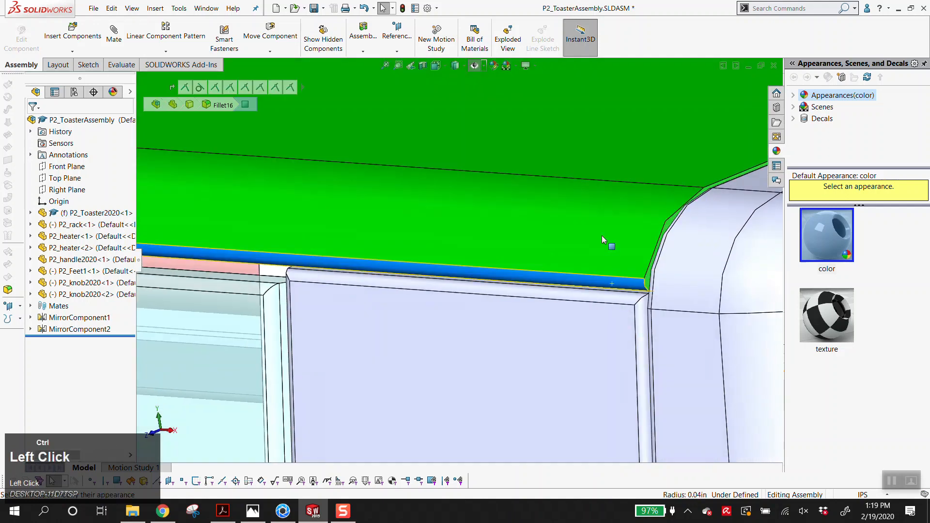
ctrl+click(602, 235)
scroll(606, 221, up, 2)
middle_drag(607, 222, 662, 223)
scroll(555, 289, up, 2)
scroll(571, 281, up, 3)
ctrl+click(661, 223)
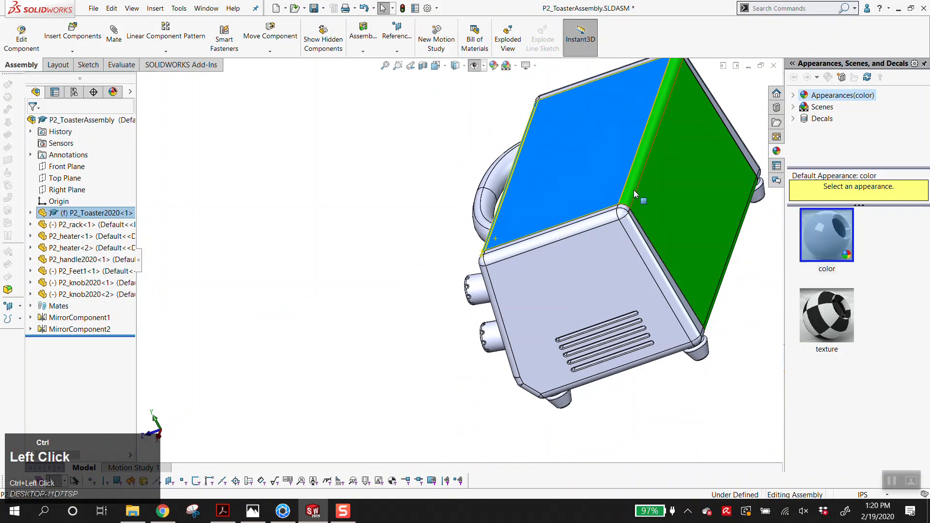
scroll(489, 242, down, 1)
middle_drag(489, 242, 664, 209)
scroll(579, 251, down, 5)
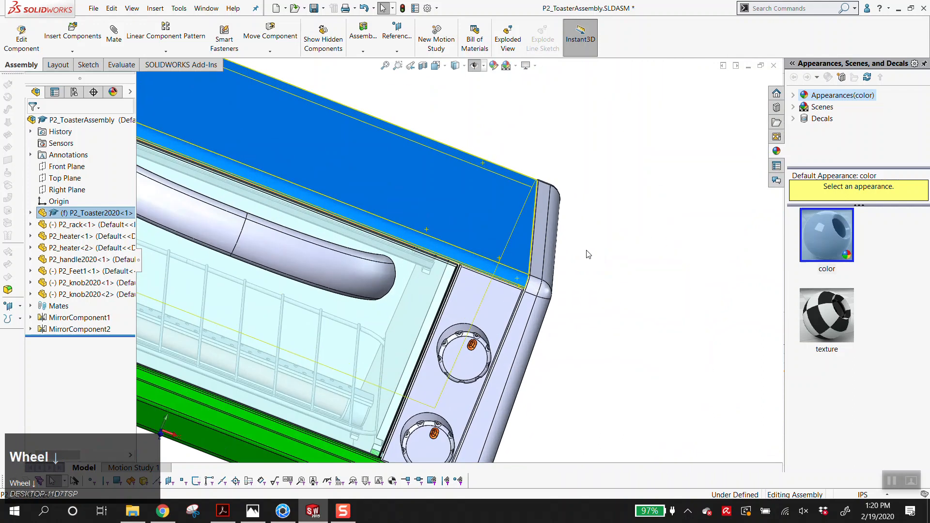
scroll(521, 268, down, 4)
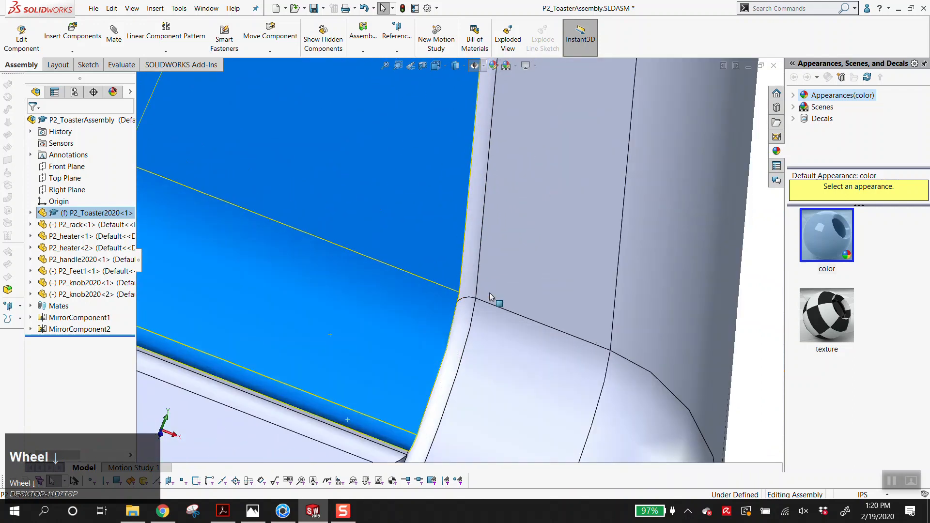
mouse_move(474, 282)
middle_down()
mouse_move(479, 290)
mouse_move(464, 275)
middle_up()
scroll(404, 306, up, 8)
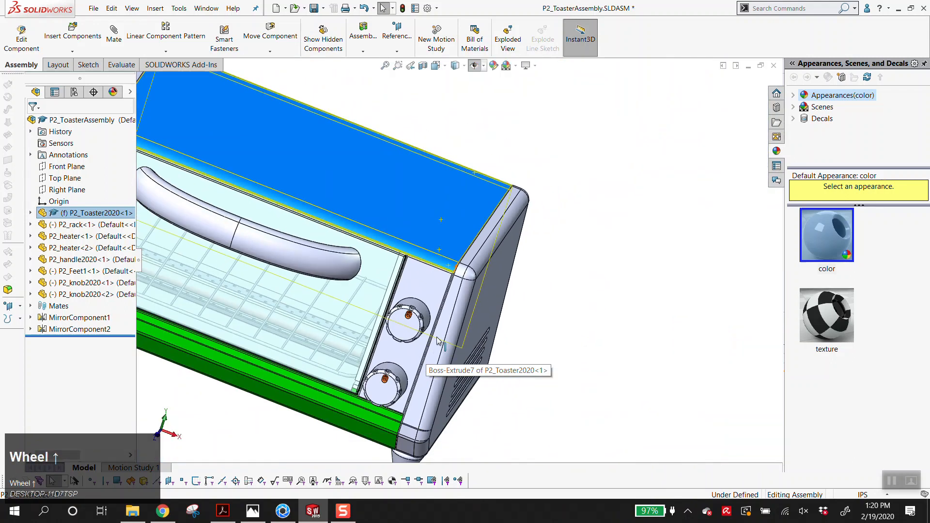
click(285, 396)
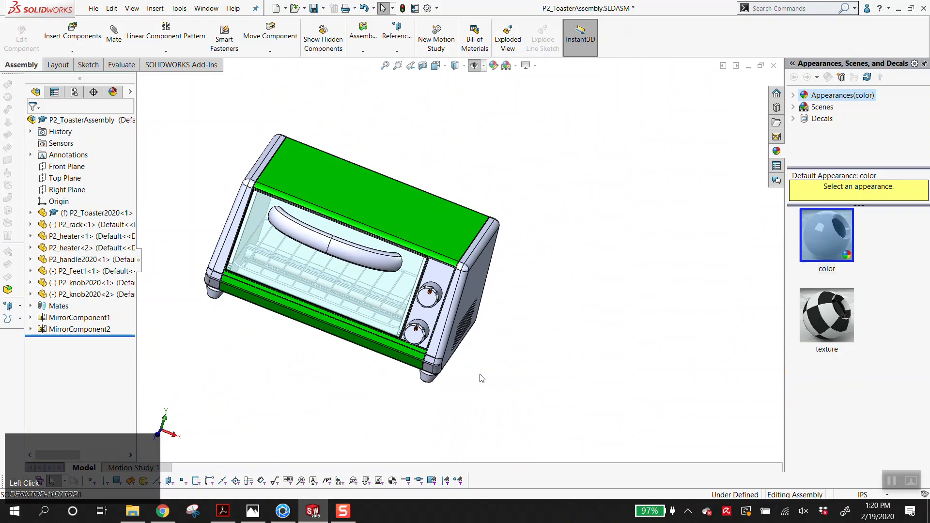
- Examine the orange indicator recesses on the two knobs up close and in the context of the whole toaster
middle_drag(512, 333, 392, 216)
scroll(392, 215, down, 5)
scroll(393, 215, down, 6)
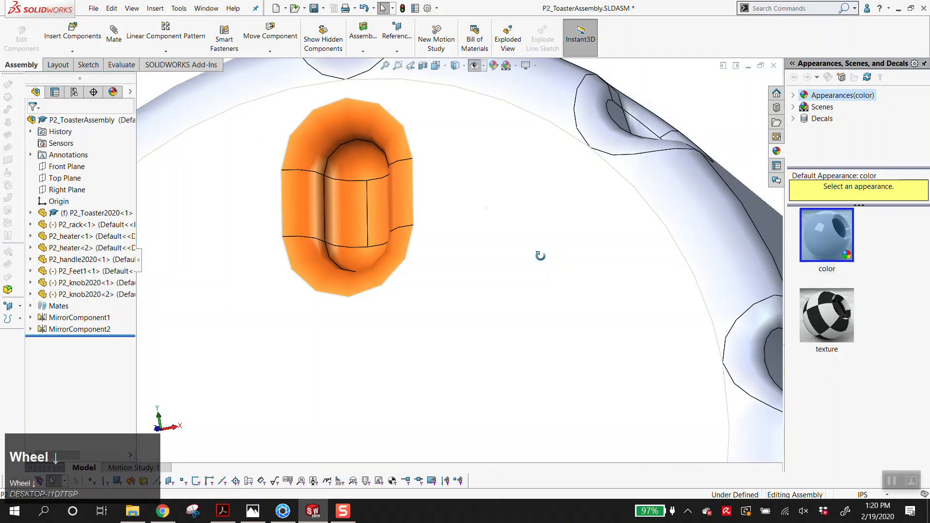
scroll(291, 266, up, 1)
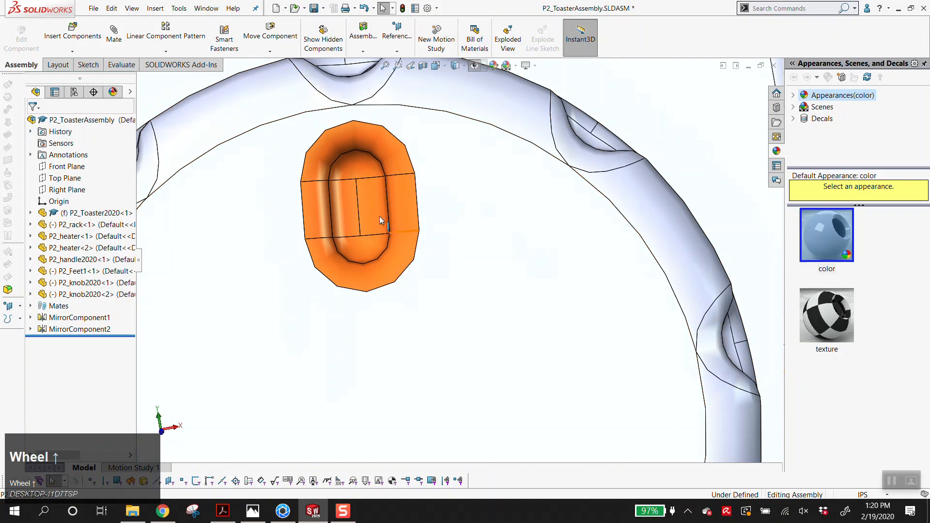
scroll(352, 226, up, 3)
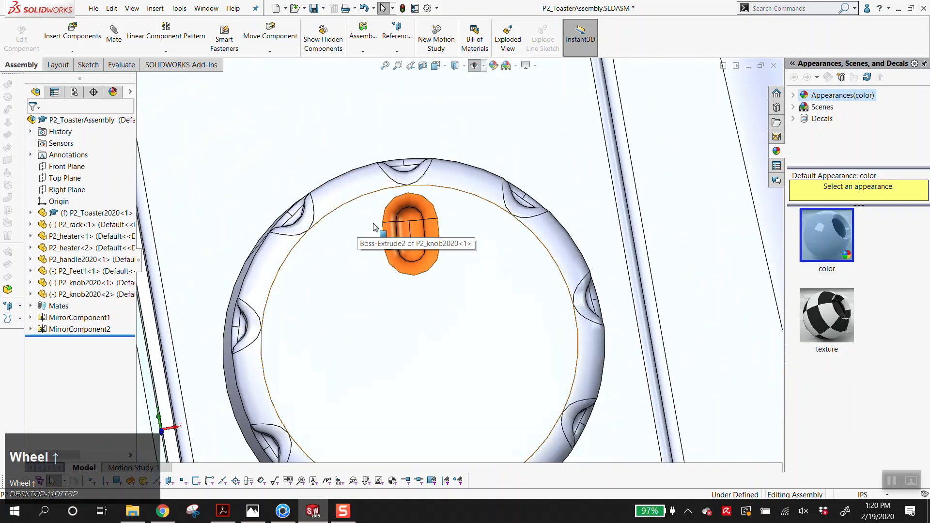
scroll(352, 226, up, 5)
middle_drag(509, 158, 515, 187)
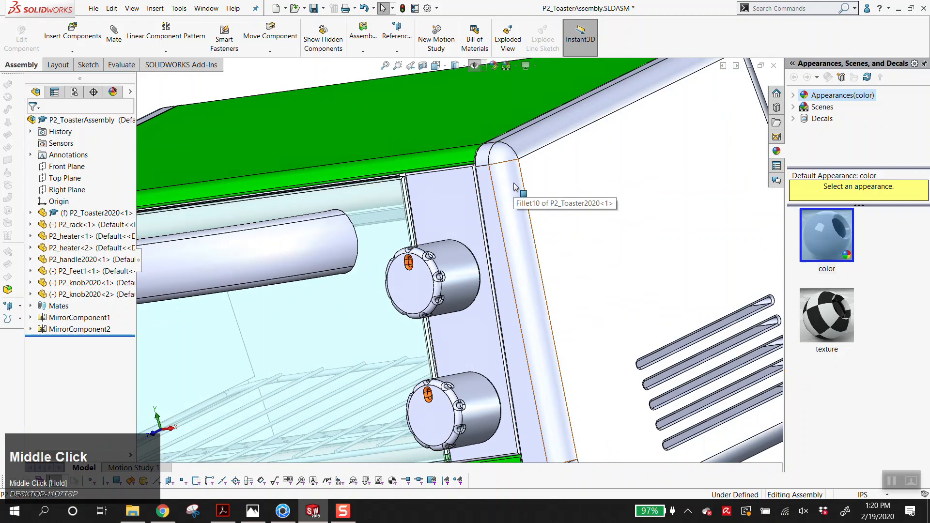
scroll(522, 227, up, 5)
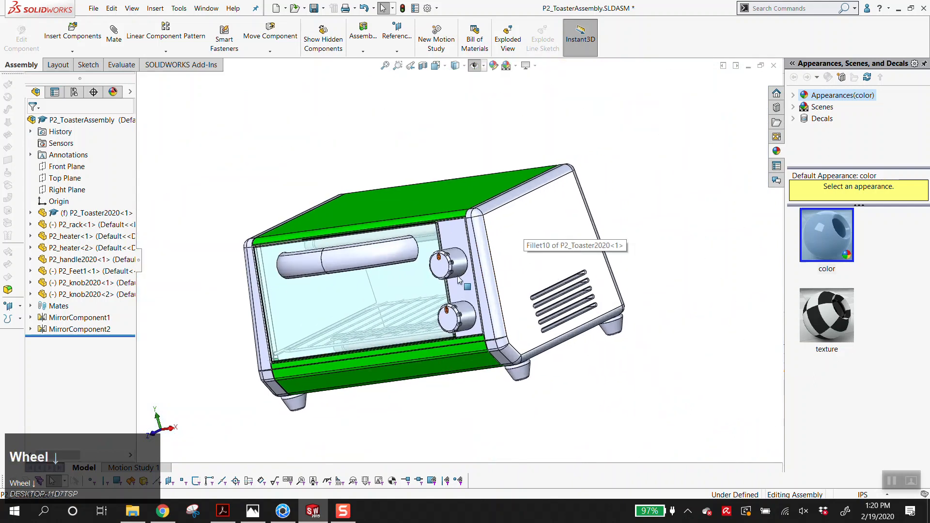
scroll(452, 264, down, 5)
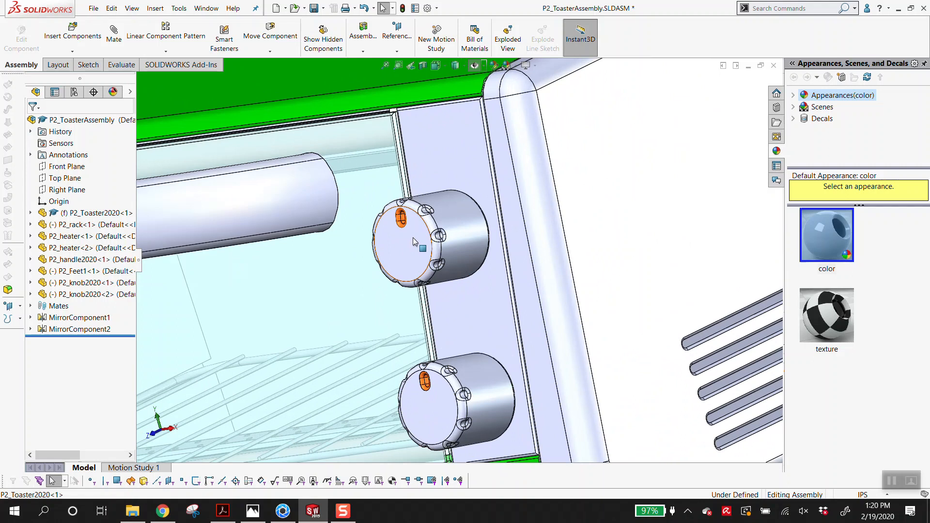
scroll(413, 237, up, 8)
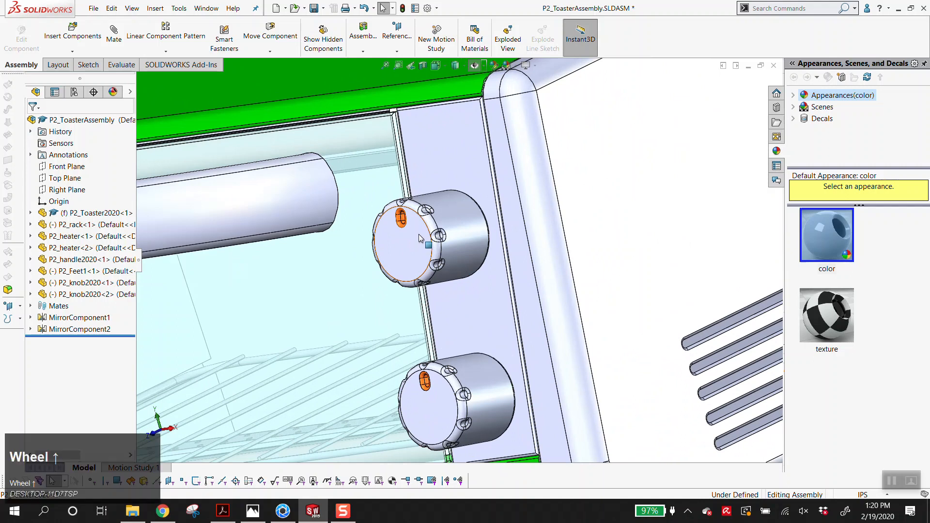
scroll(447, 241, down, 4)
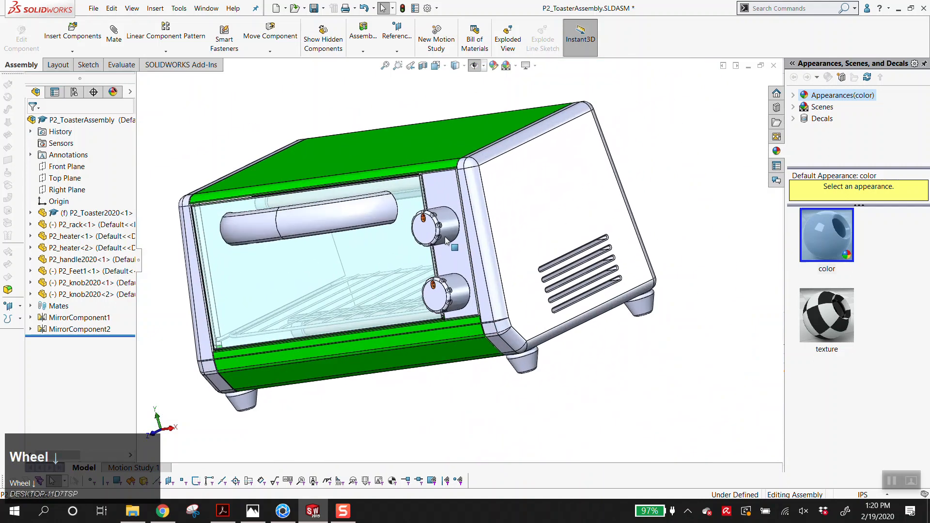
scroll(447, 207, down, 4)
middle_drag(447, 207, 485, 256)
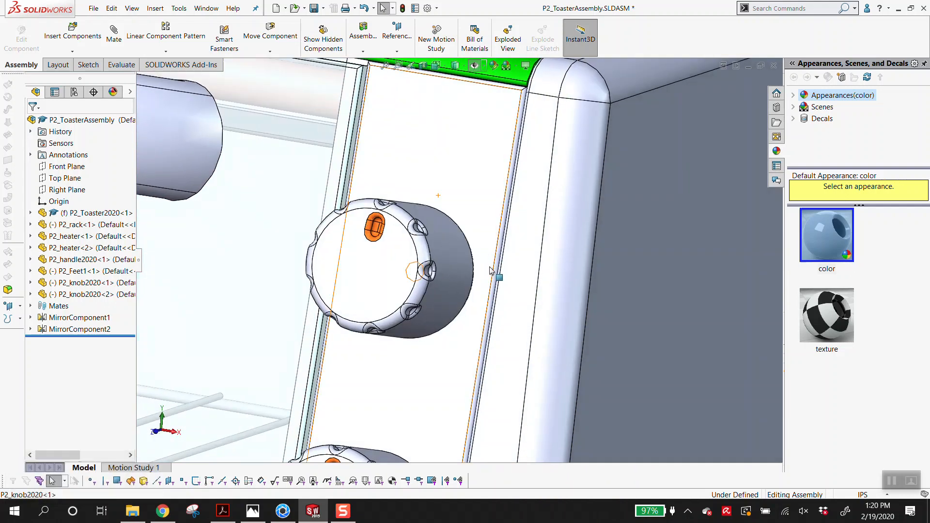
scroll(515, 266, up, 5)
mouse_move(508, 248)
middle_down()
mouse_move(560, 201)
mouse_move(513, 265)
middle_up()
- Select the vented side panel face and the transparent door face individually, clearing the selection after each
click(533, 234)
middle_drag(519, 183, 499, 222)
scroll(500, 221, down, 2)
scroll(476, 296, up, 3)
middle_drag(476, 297, 632, 297)
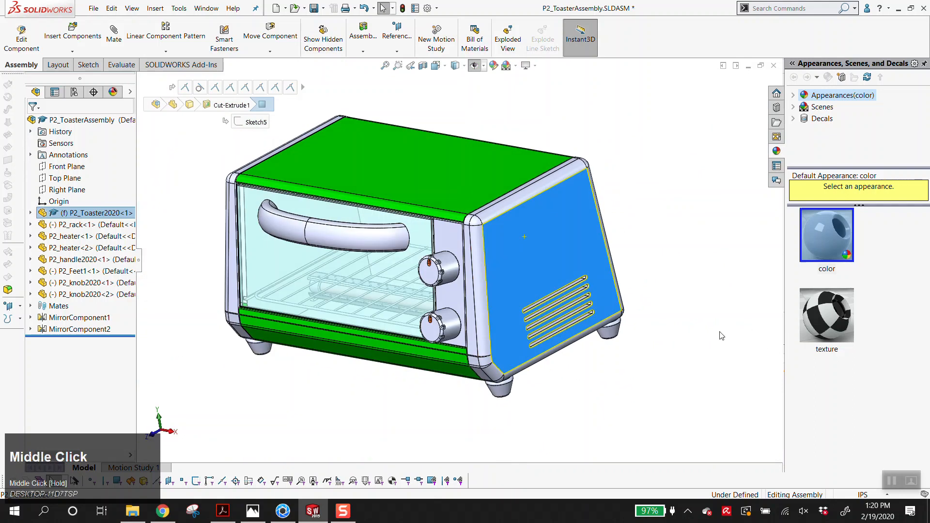
click(698, 354)
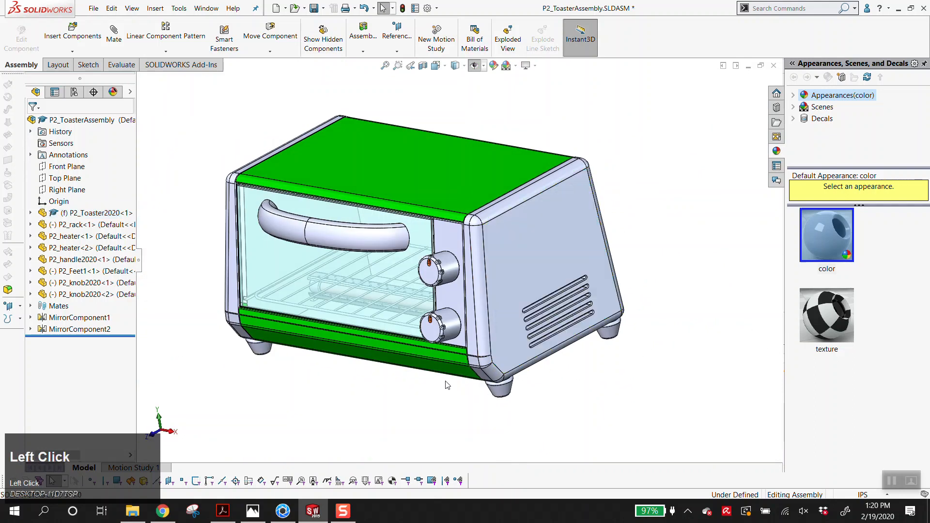
middle_drag(450, 322, 331, 340)
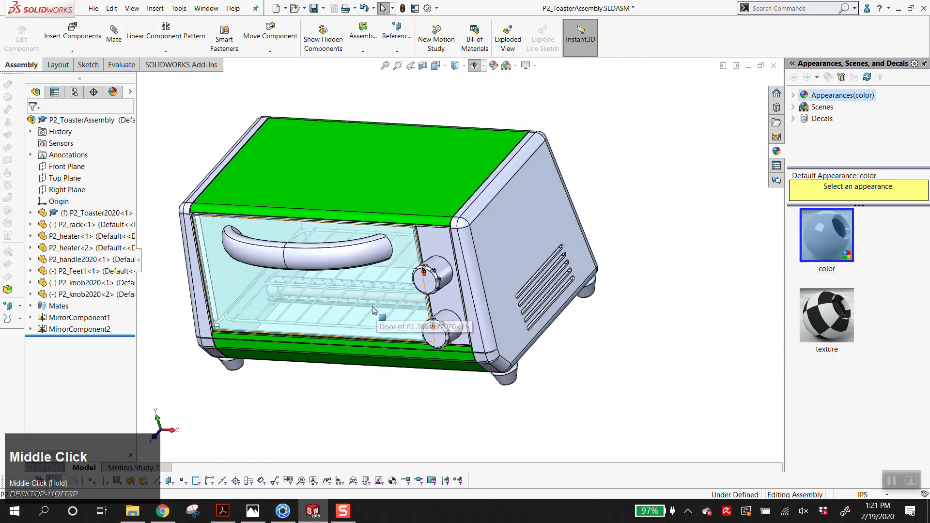
click(211, 297)
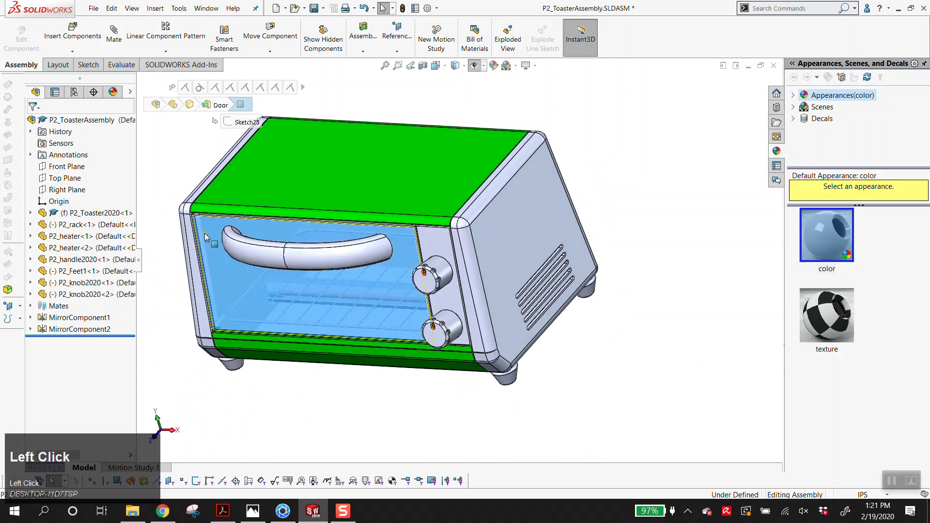
middle_drag(211, 297, 180, 353)
click(180, 353)
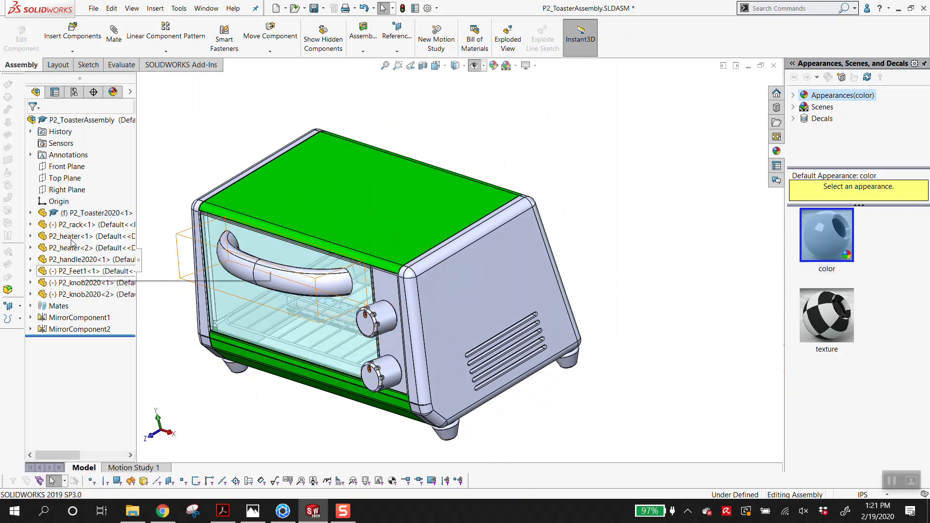
- Open the P2_Toaster2020 part in its own window and unsuppress its Door Open feature
click(92, 213)
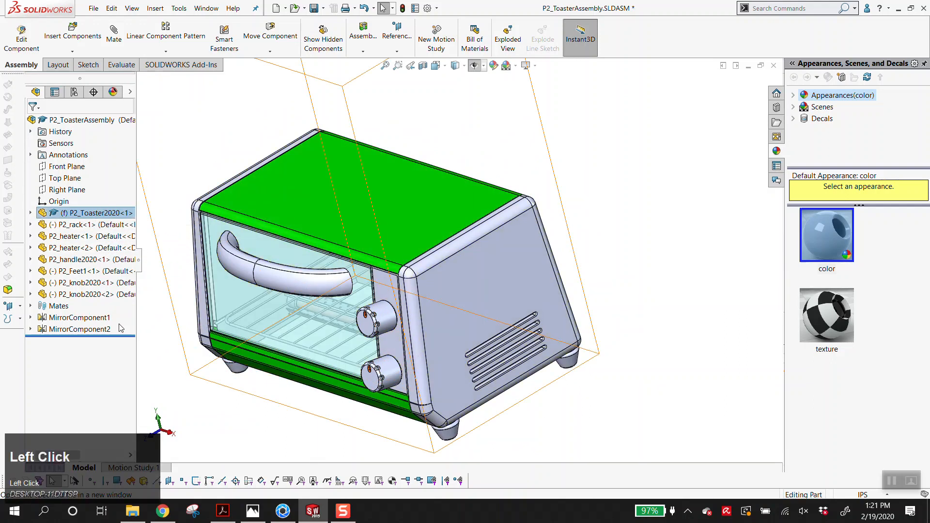
scroll(76, 390, down, 10)
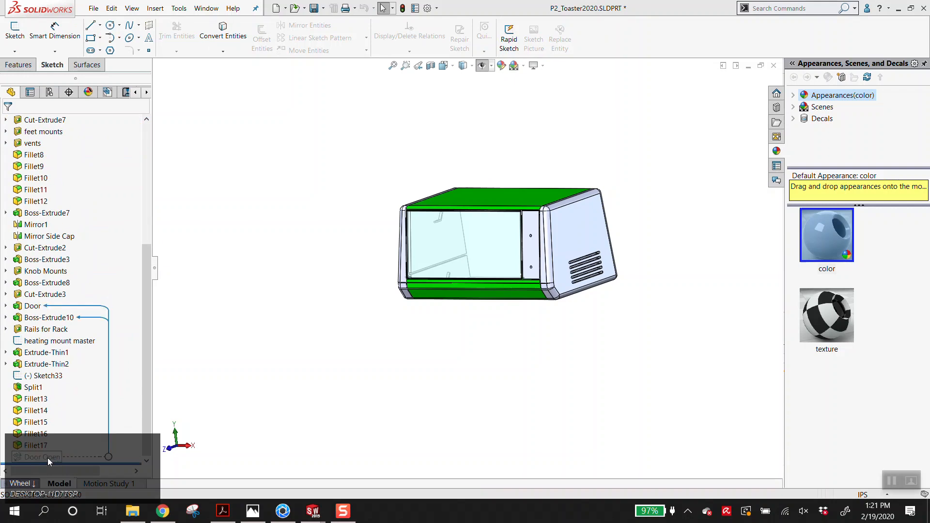
right_click(46, 459)
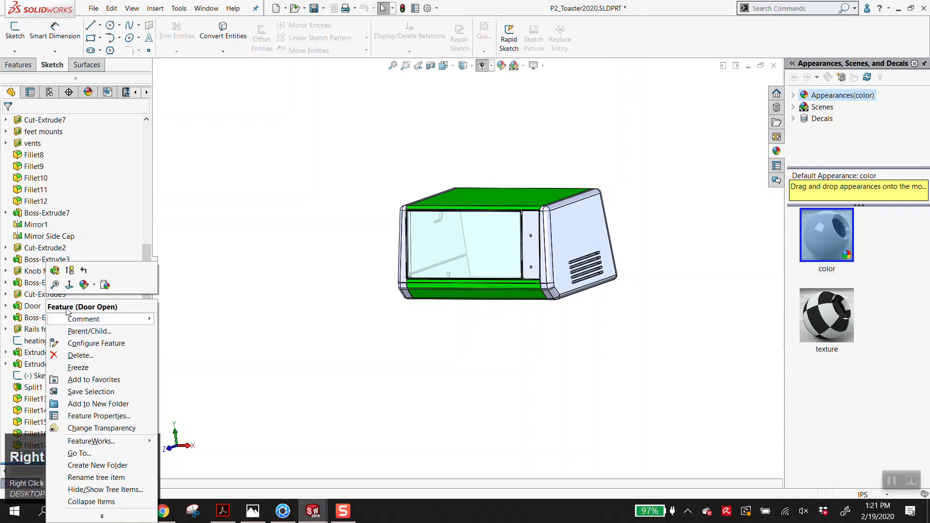
click(69, 268)
scroll(487, 272, down, 5)
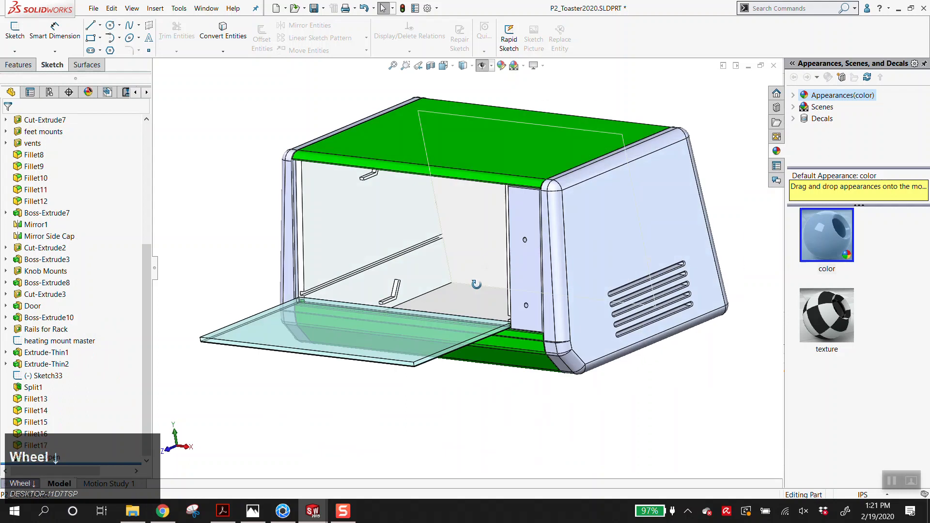
- Edit the Door Open feature to enable Copy for the moved door body, with 1 copy, and accept it
right_click(43, 459)
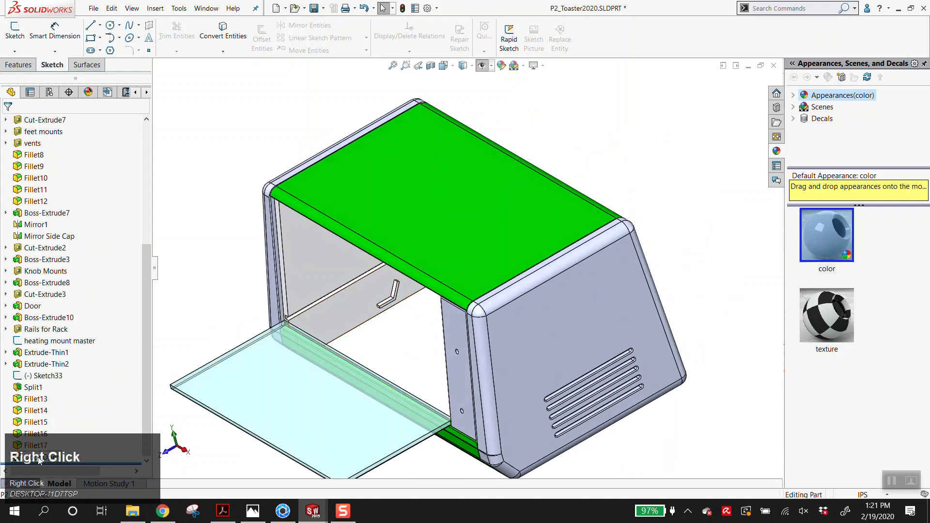
click(44, 246)
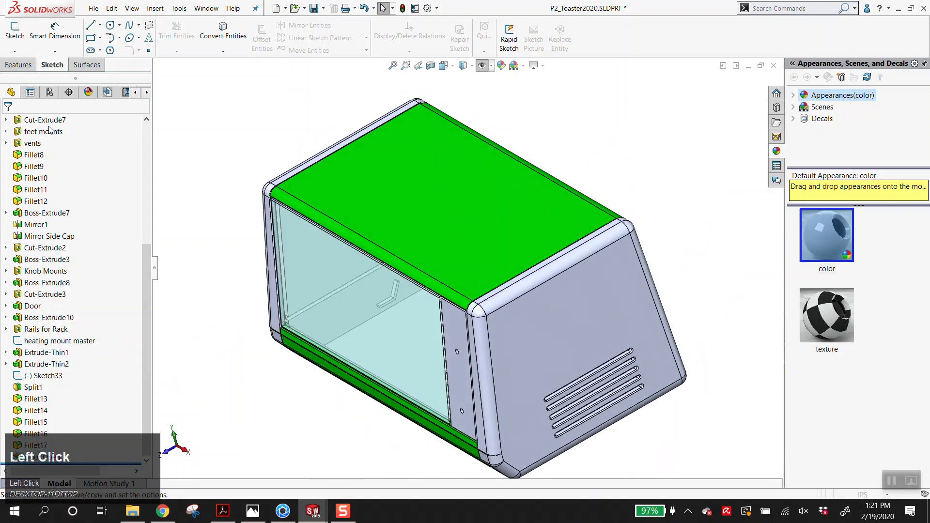
click(34, 184)
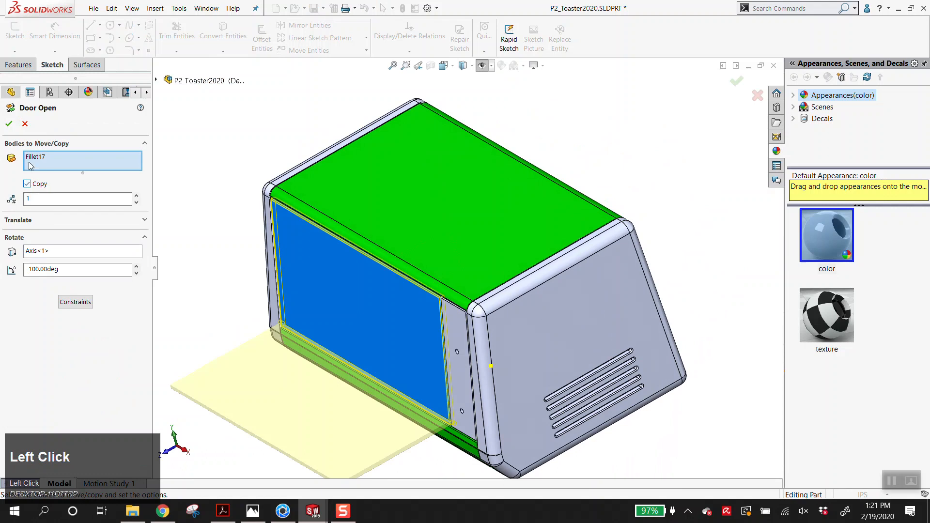
click(9, 124)
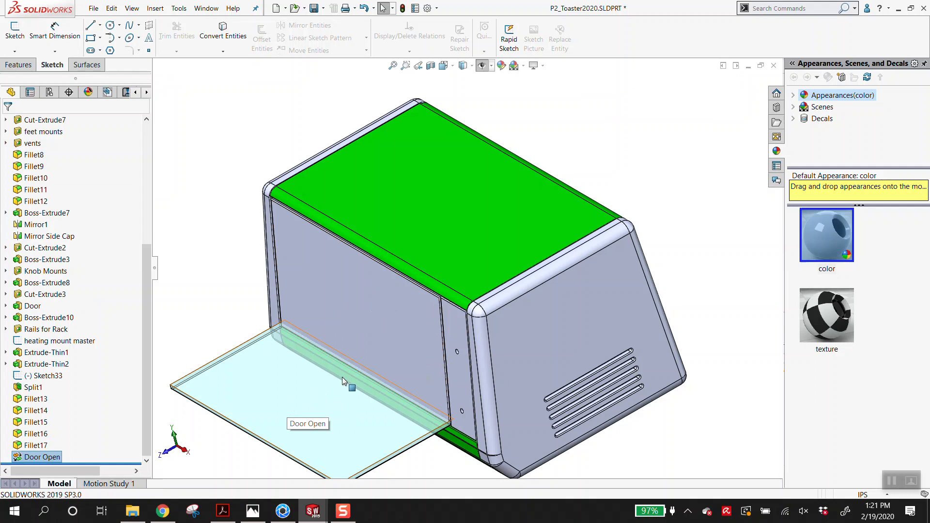
middle_drag(342, 377, 389, 323)
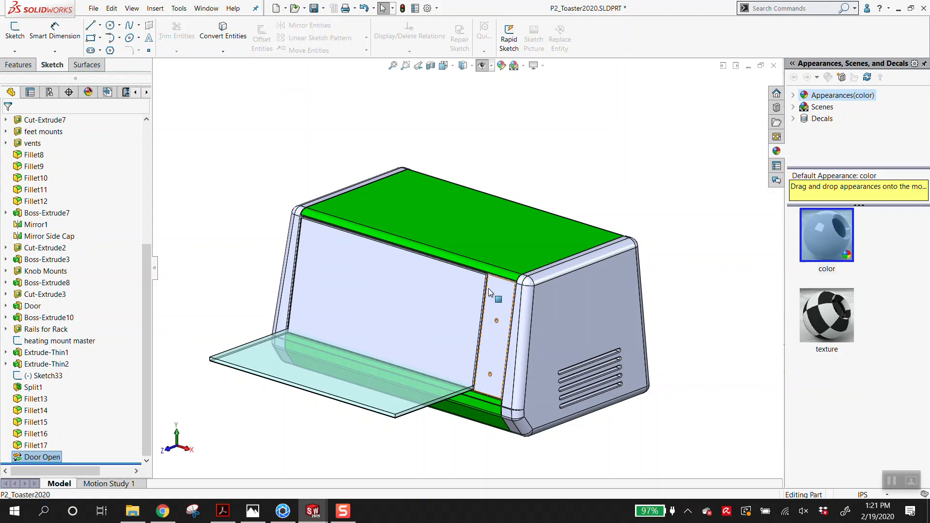
- Switch to the P2_ToasterAssembly window and check the handle's placement relative to the door, selecting its face and clearing the selection
click(206, 8)
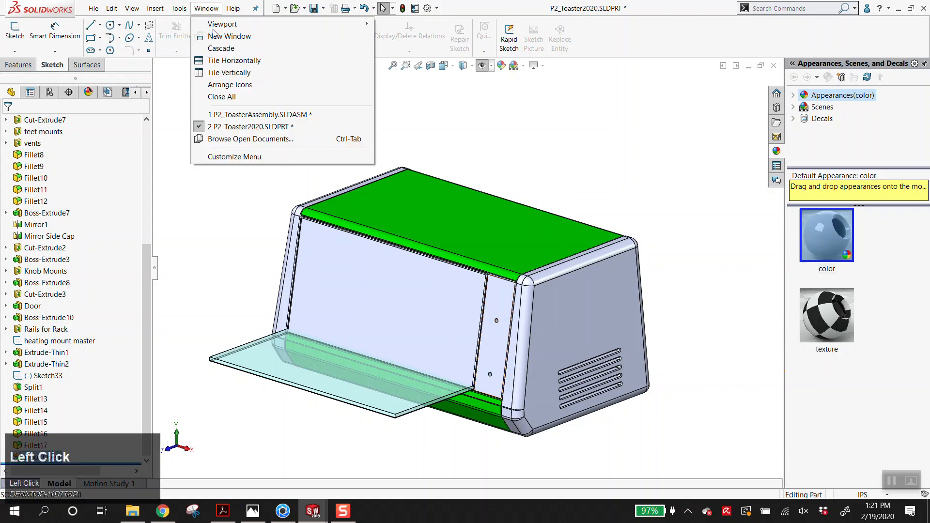
click(275, 117)
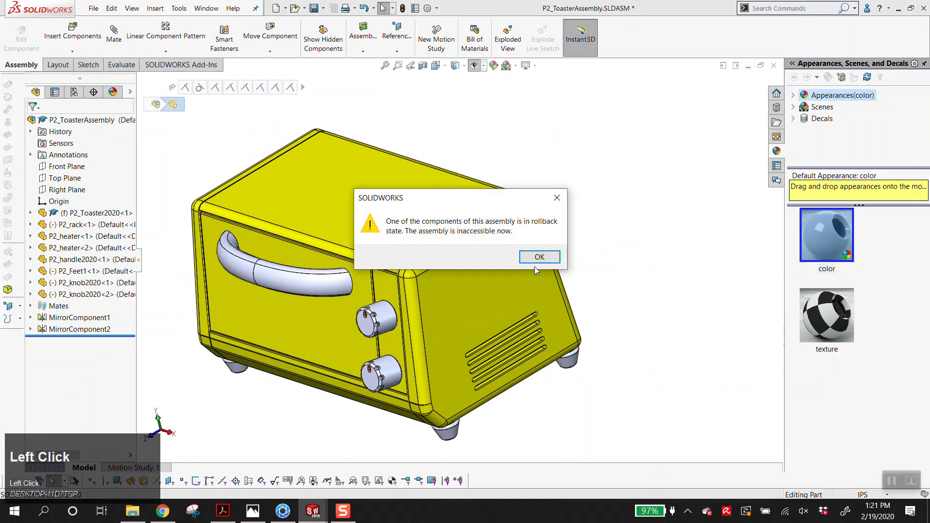
click(538, 259)
middle_click(360, 268)
scroll(361, 267, up, 1)
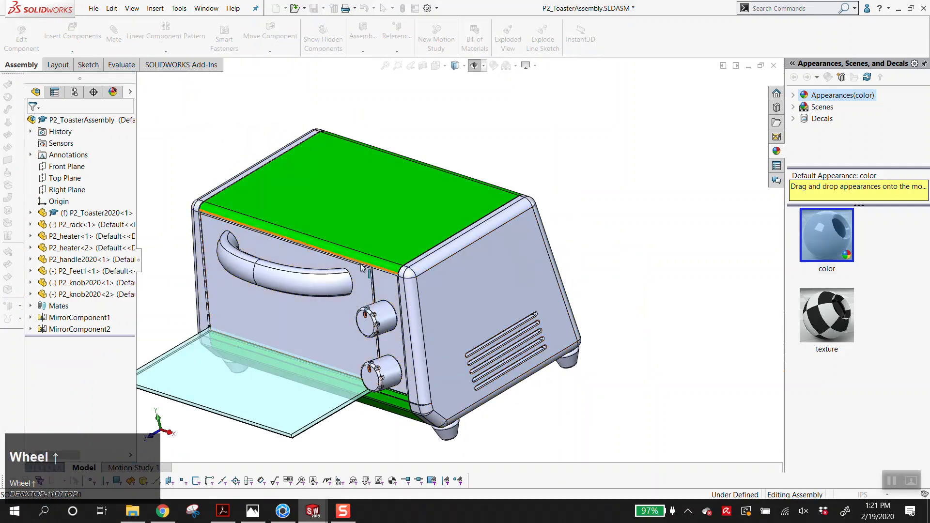
click(609, 406)
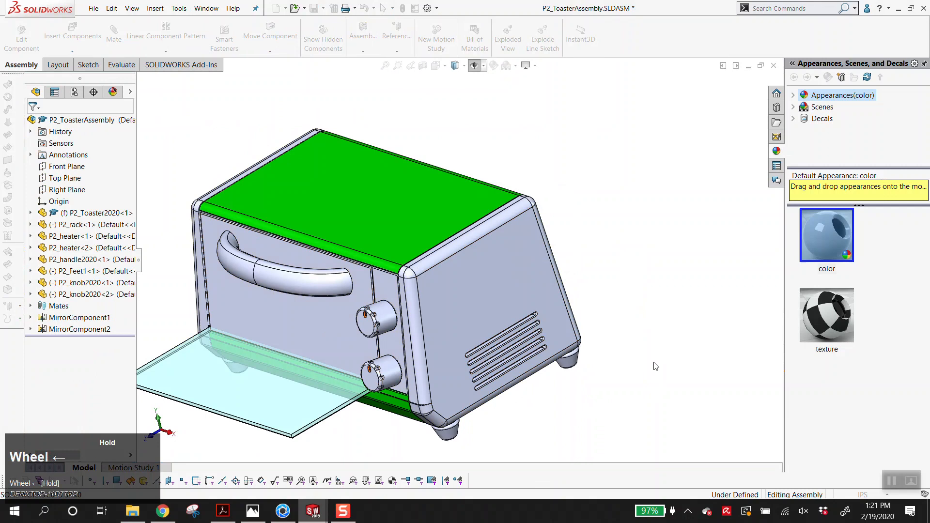
click(272, 274)
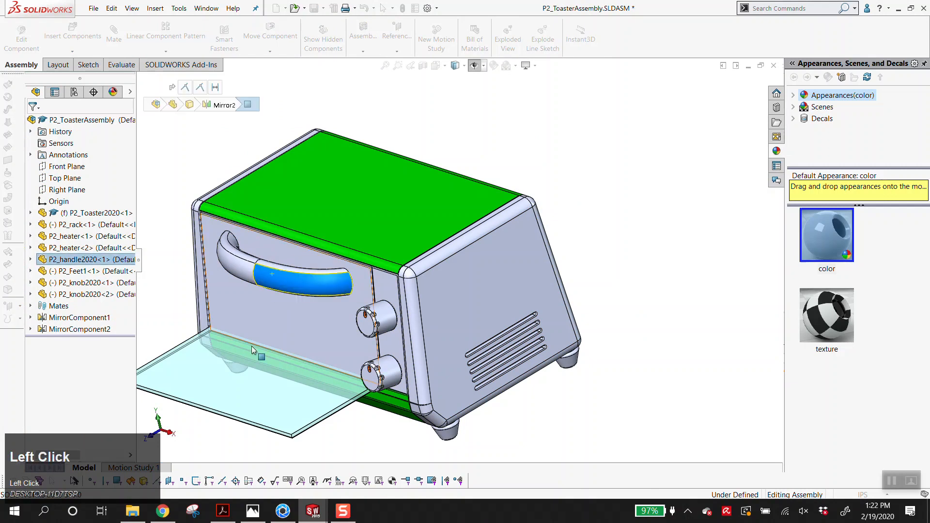
click(507, 153)
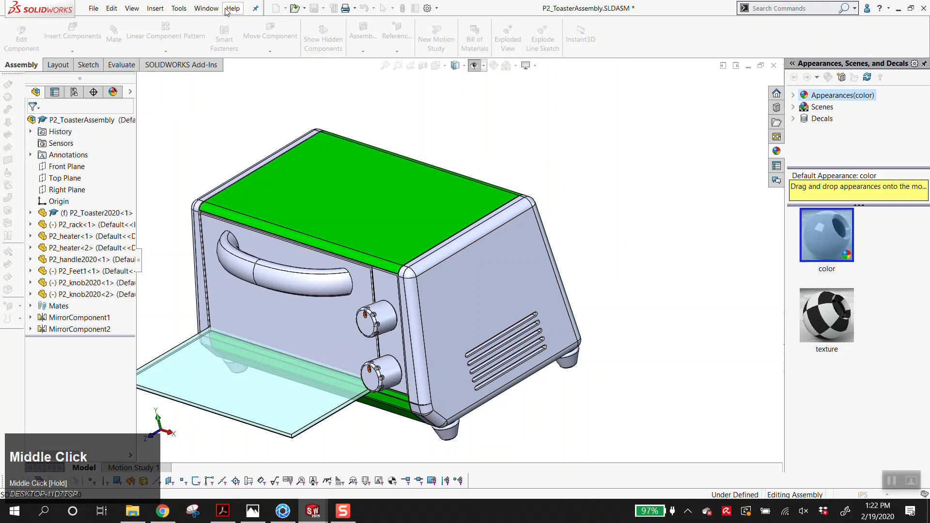
- Return to the P2_Toaster2020 part and review the Copy option of the Door Open feature, then close its settings
click(206, 8)
click(250, 126)
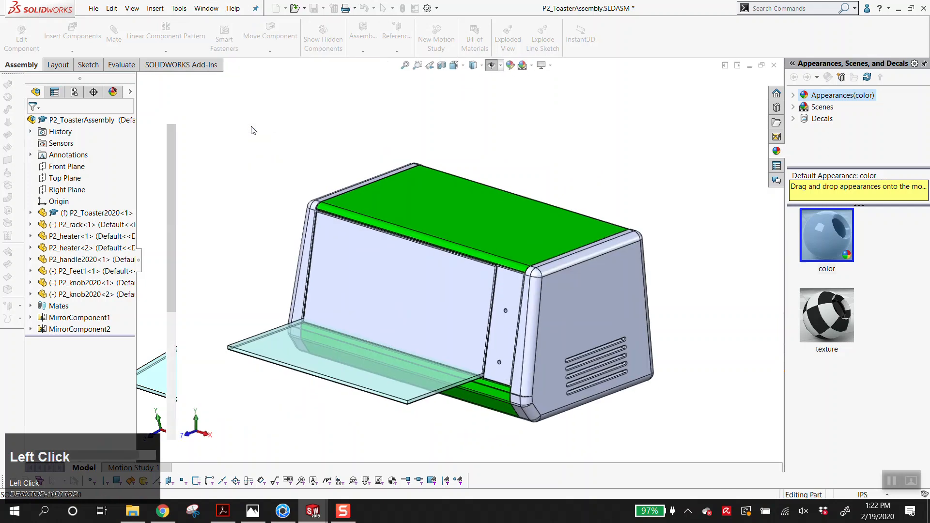
scroll(53, 463, down, 3)
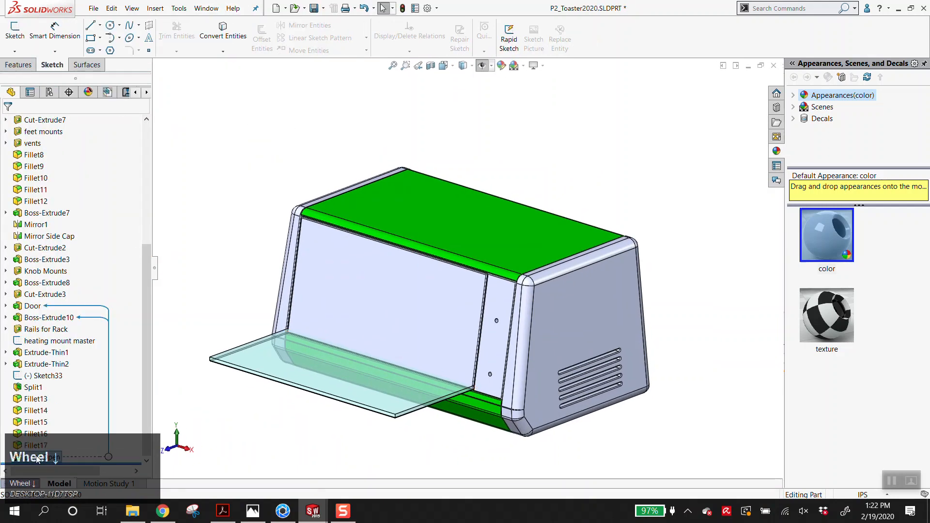
right_click(38, 457)
click(73, 406)
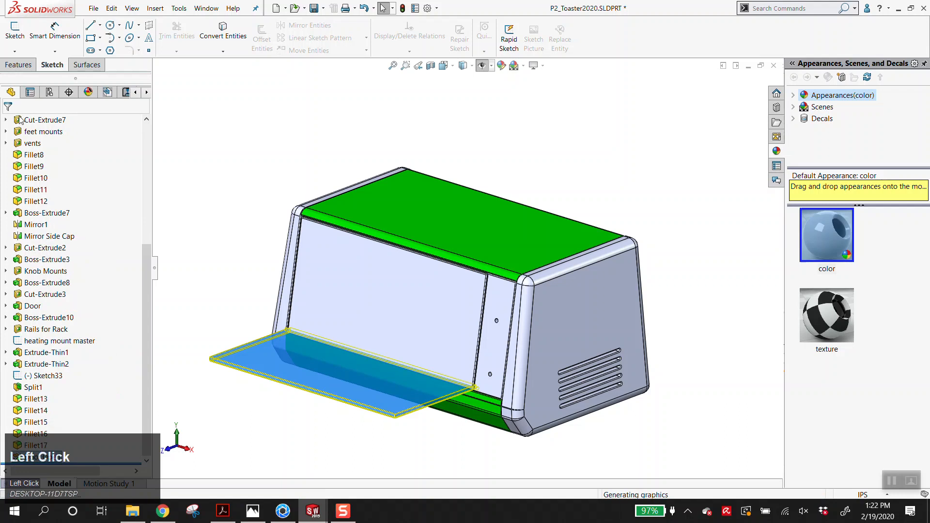
click(27, 184)
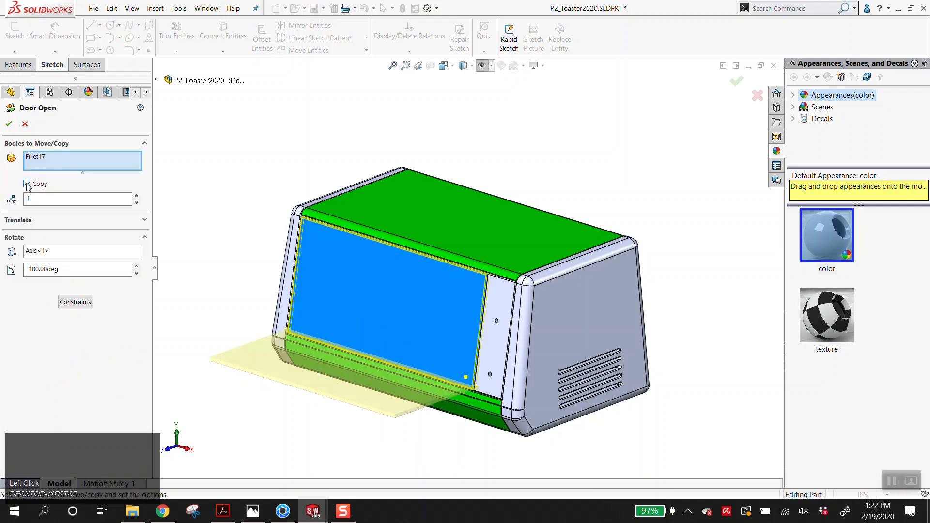
click(8, 123)
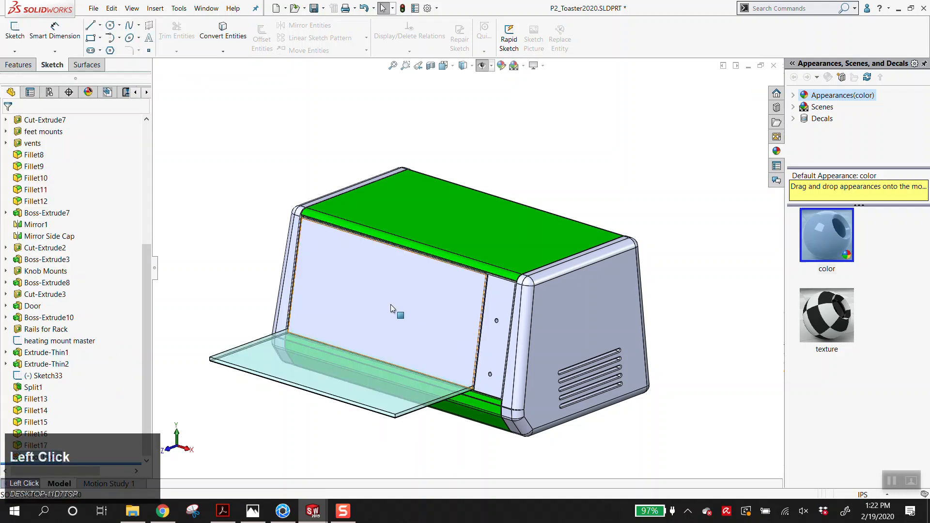
scroll(446, 249, up, 5)
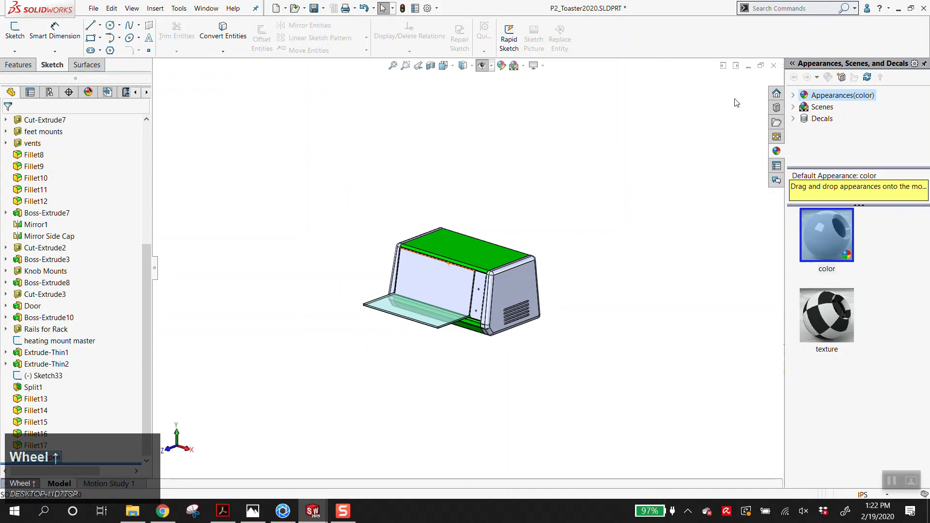
- Save the P2_Toaster2020 part and close its window, keeping the P2_ToasterAssembly open
click(314, 8)
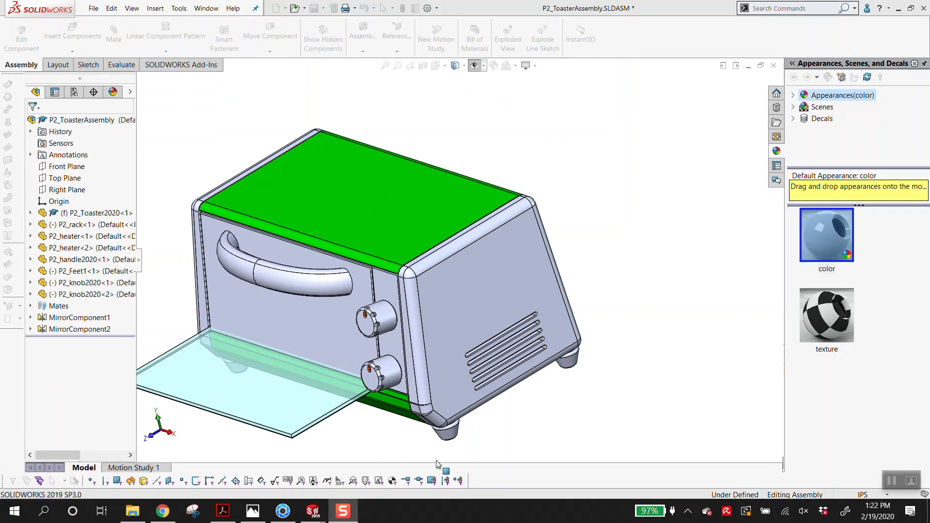
click(284, 512)
click(285, 513)
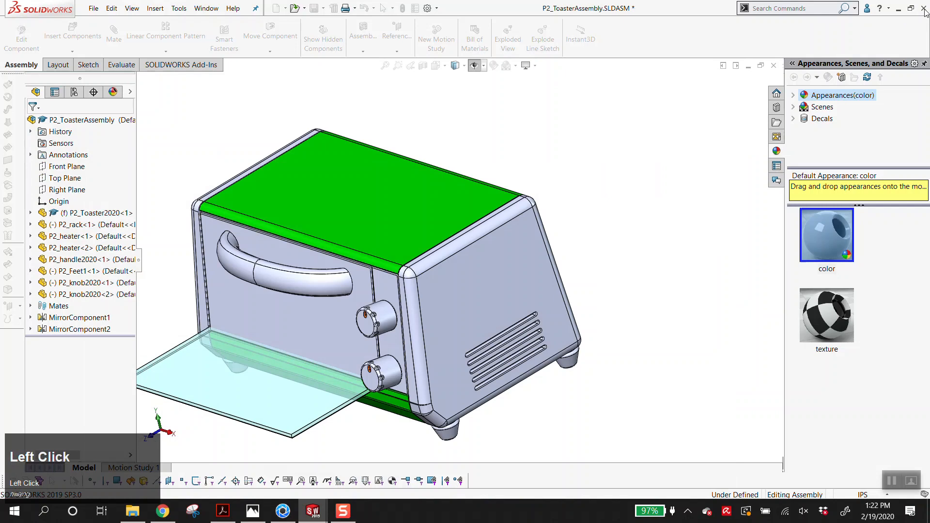
right_click(312, 512)
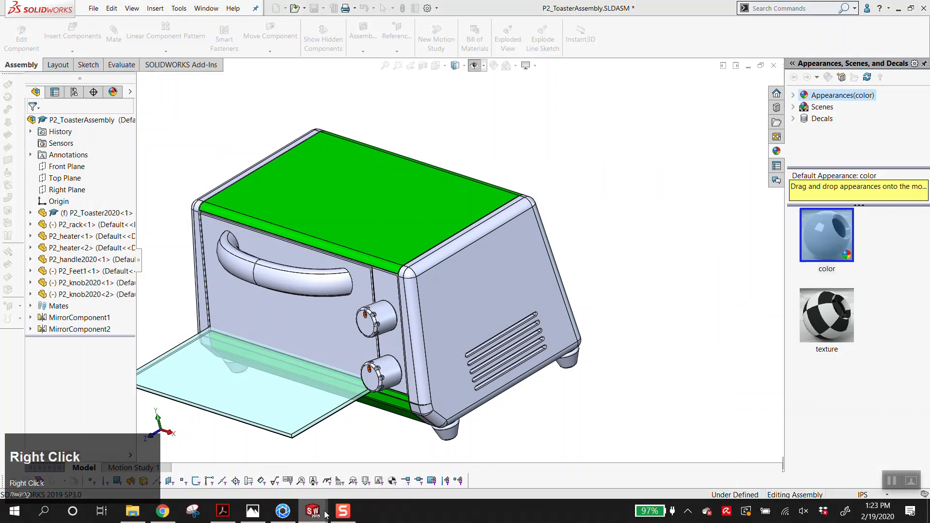
click(308, 510)
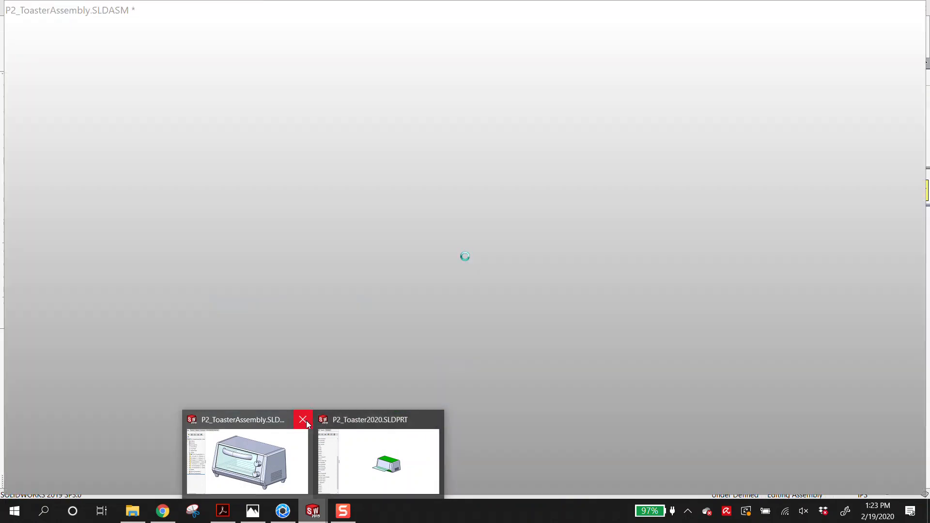
mouse_move(406, 421)
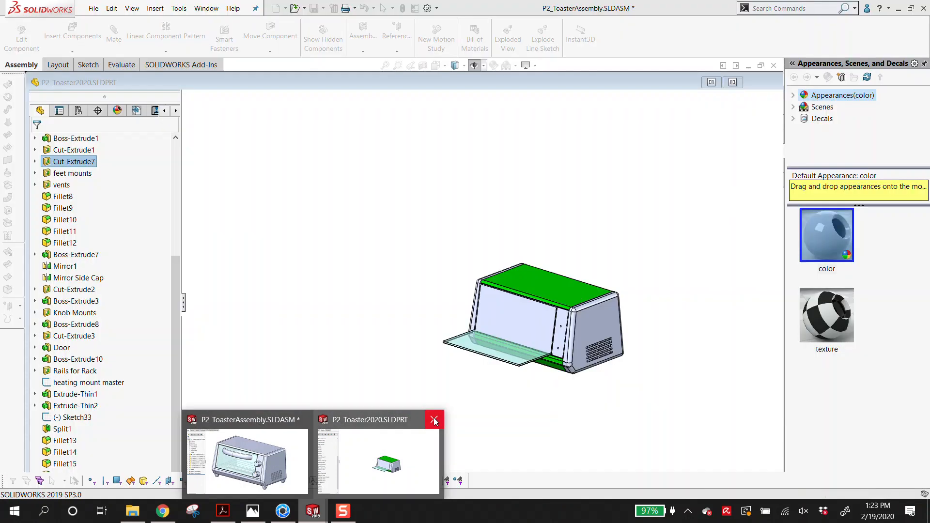
click(433, 419)
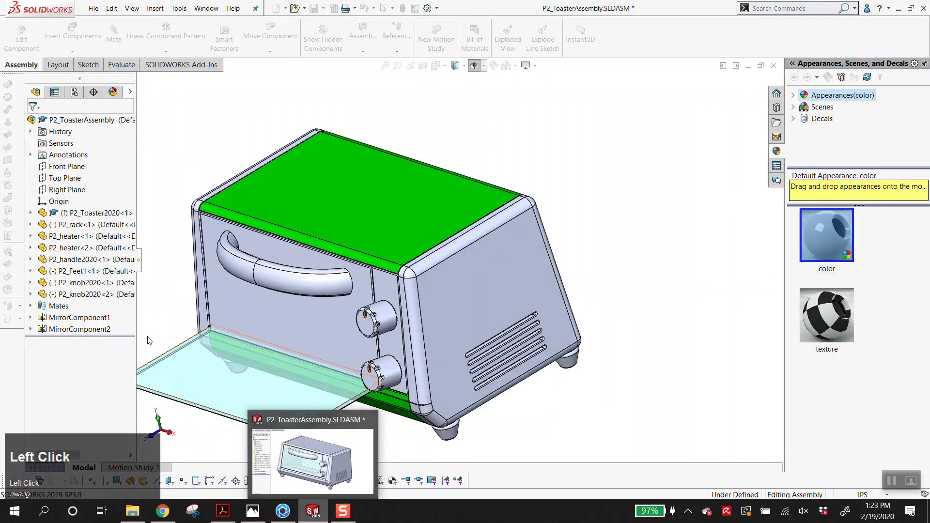
- Switch to KeyShot, bring up the demo keyshot.pdf guide maximized, skim its KeyShot, import and scene tree sections, and minimize it
click(284, 512)
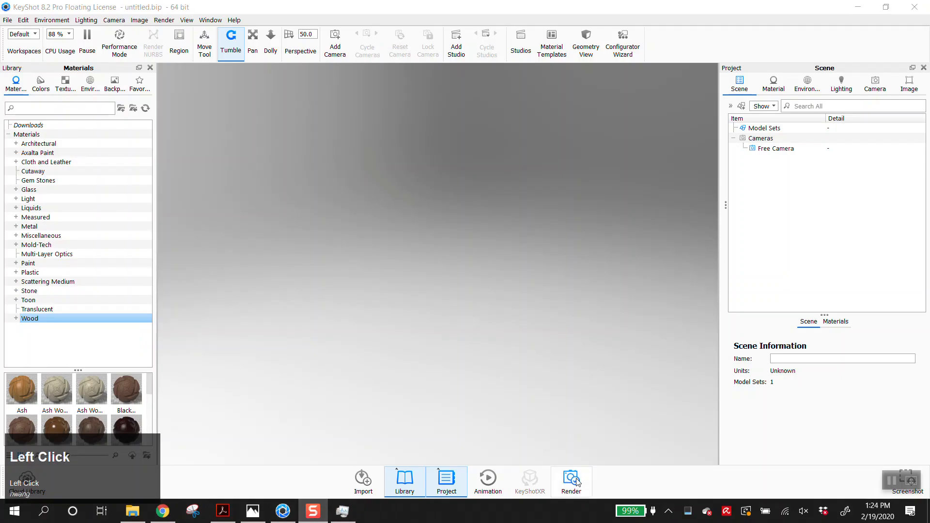
click(224, 511)
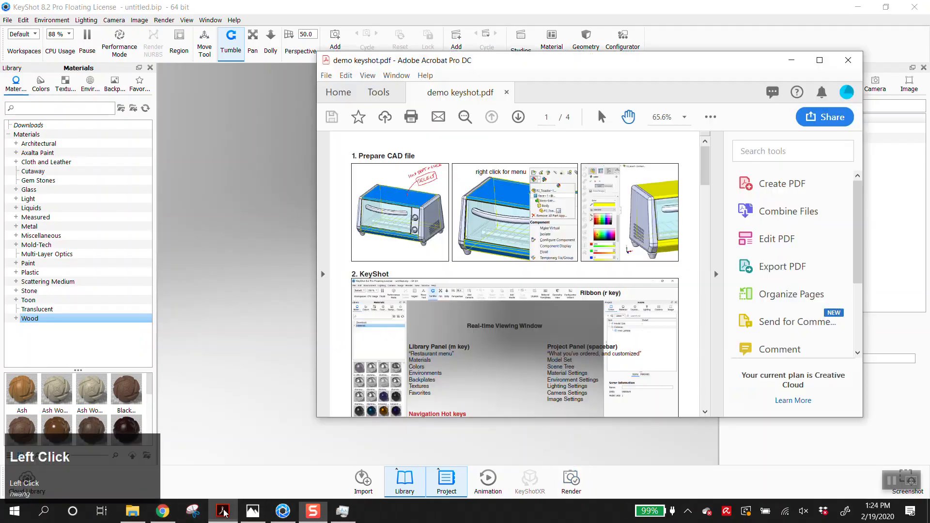
click(812, 68)
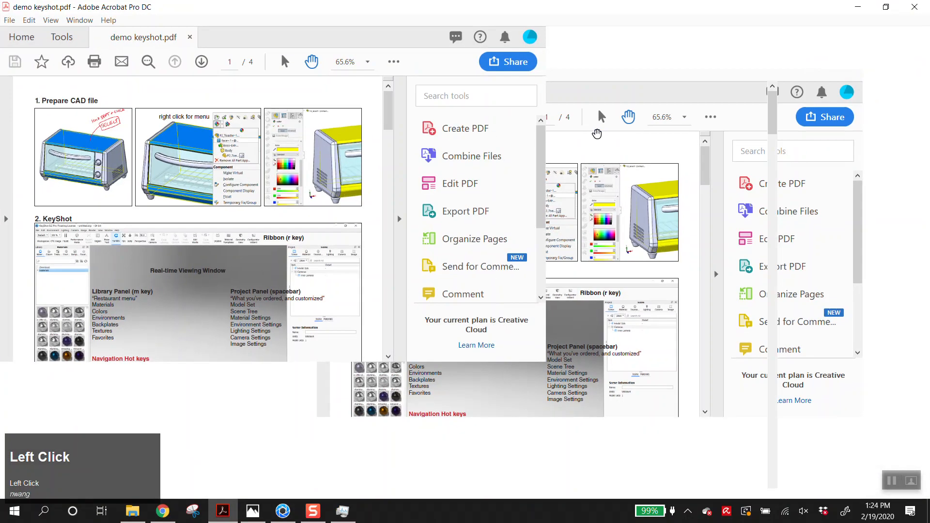
scroll(415, 275, down, 5)
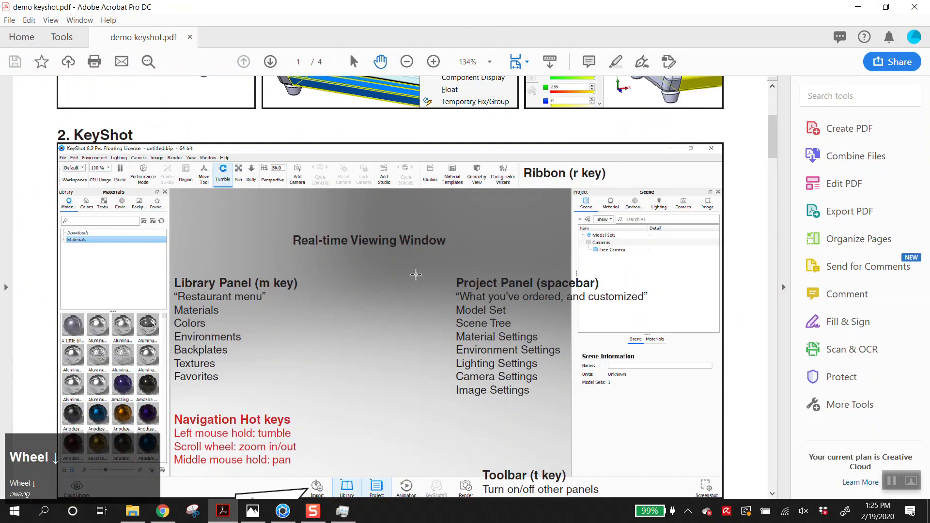
scroll(414, 274, down, 1)
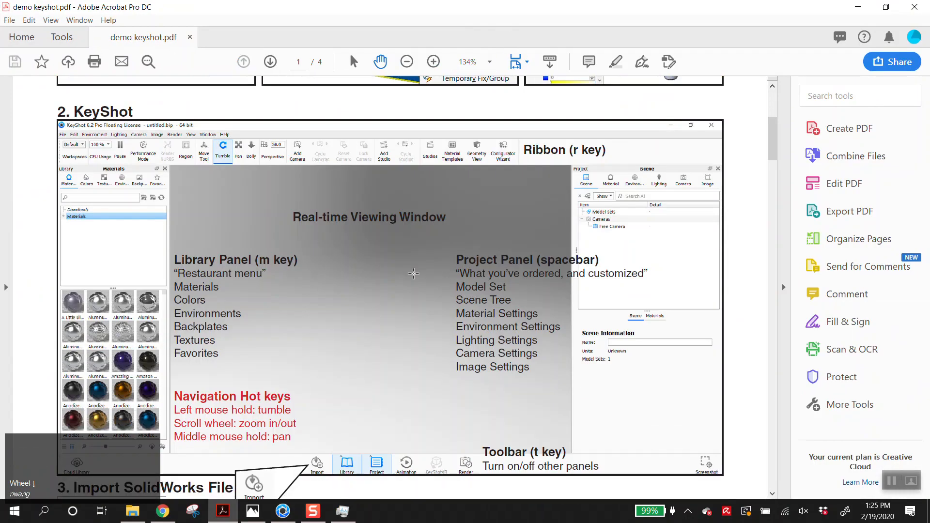
scroll(413, 274, down, 1)
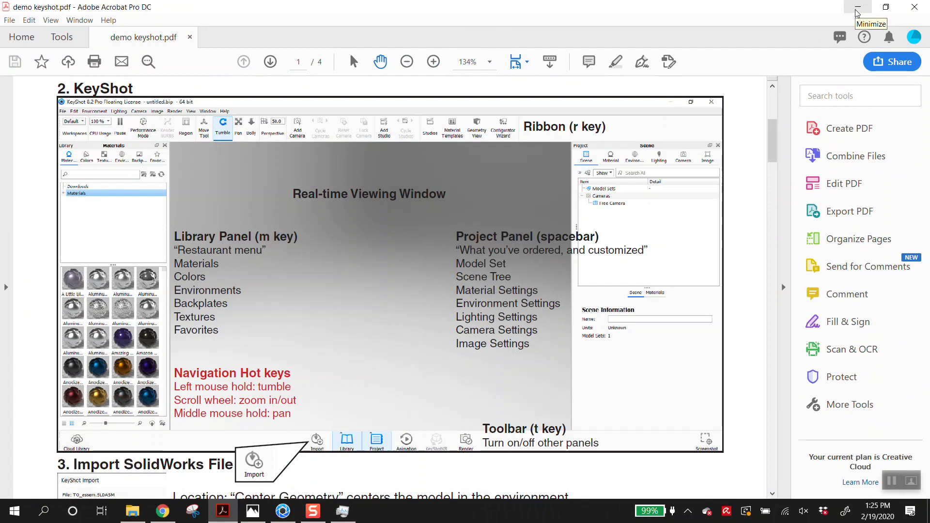
scroll(475, 334, down, 8)
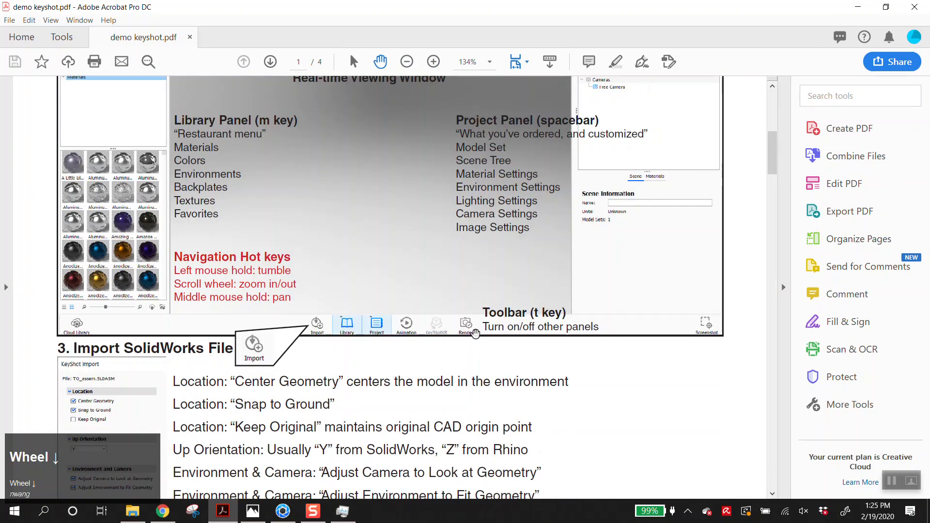
scroll(475, 334, down, 7)
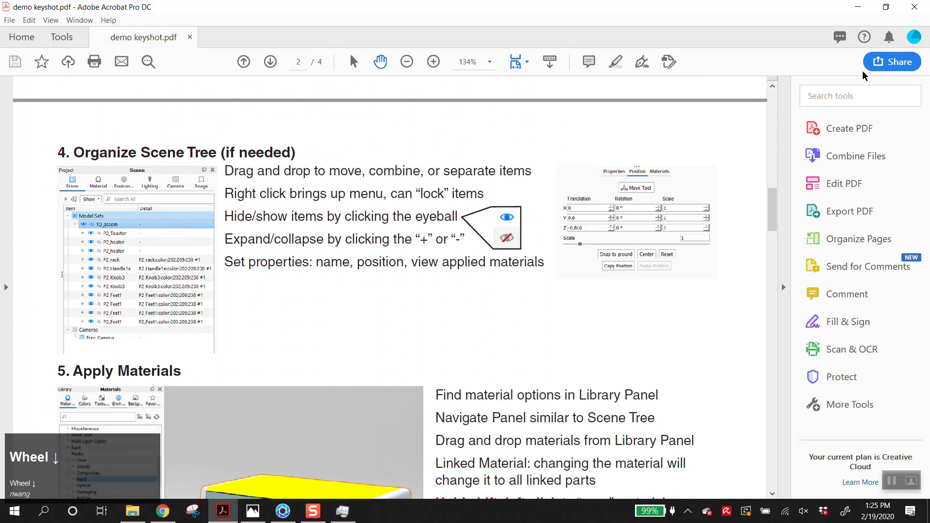
click(856, 8)
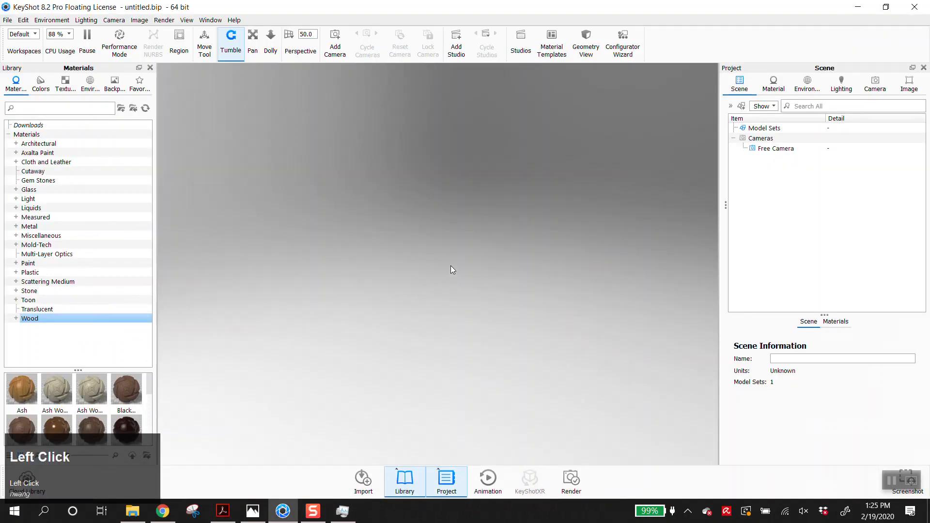
- Reopen the demo keyshot.pdf guide and review its Apply Materials section and the KeyShot interface overview in section 2
click(223, 510)
scroll(427, 297, down, 4)
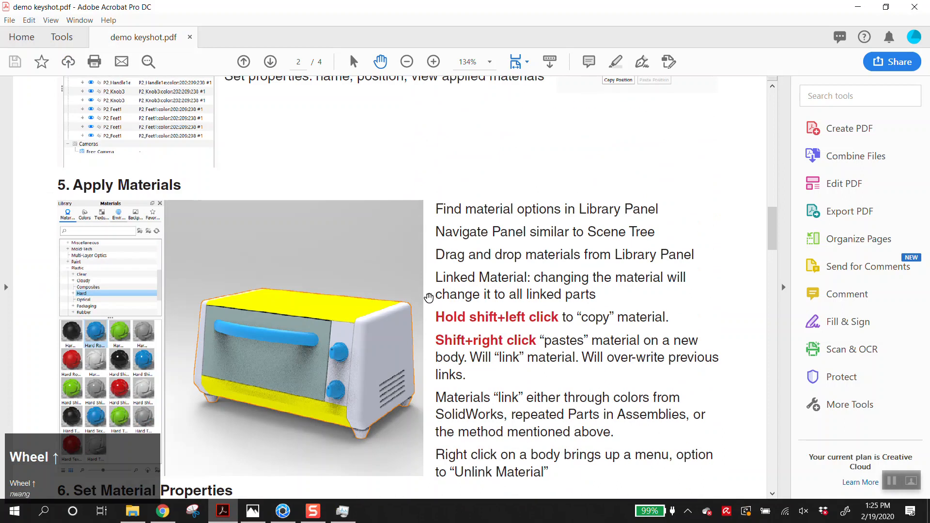
scroll(428, 297, up, 12)
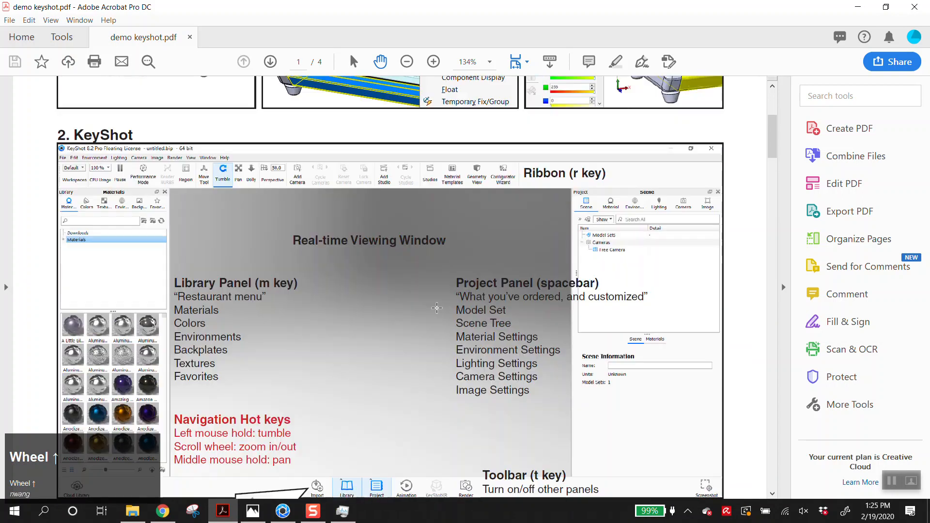
scroll(278, 186, down, 1)
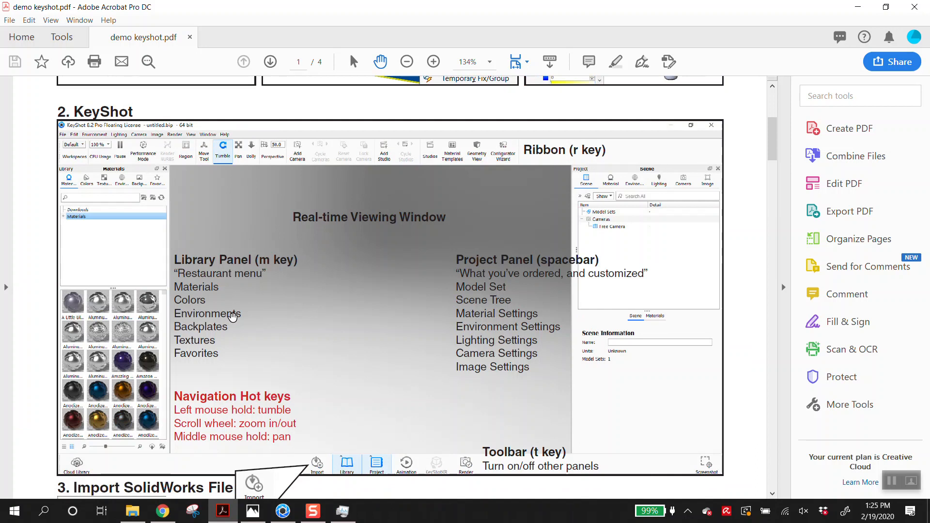
- Switch to KeyShot and examine the commands available under View, Window and Help
click(283, 511)
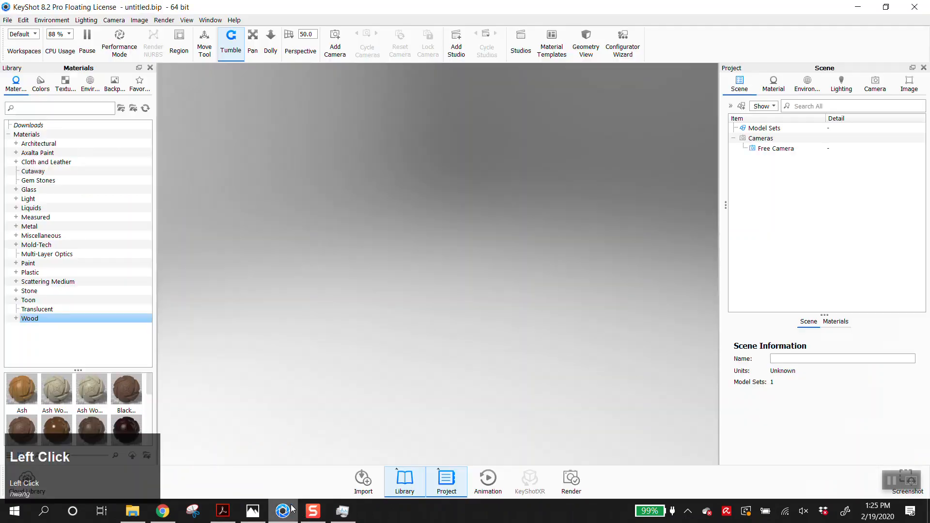
click(209, 22)
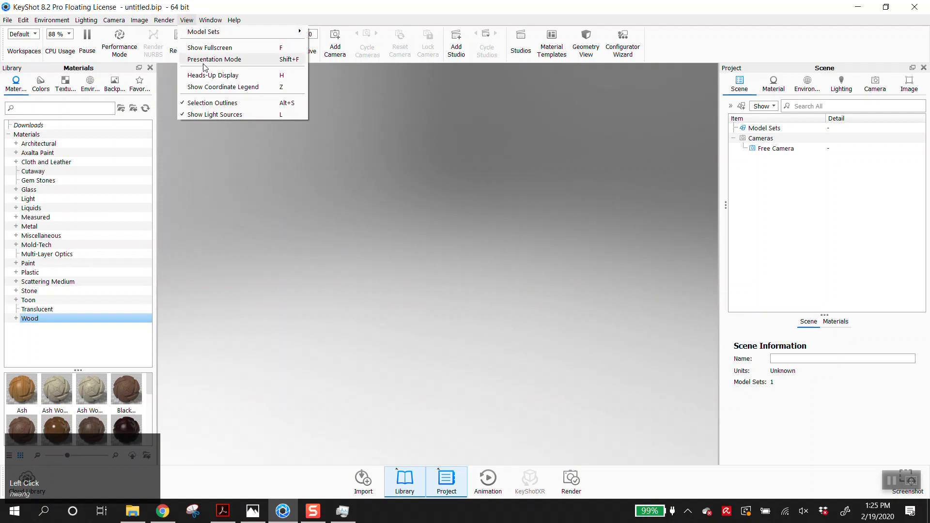
mouse_move(204, 20)
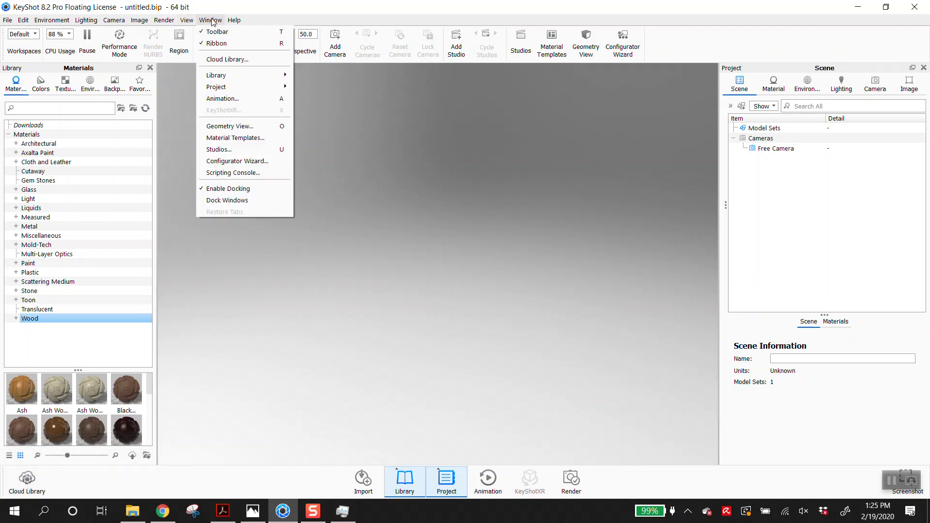
mouse_move(232, 23)
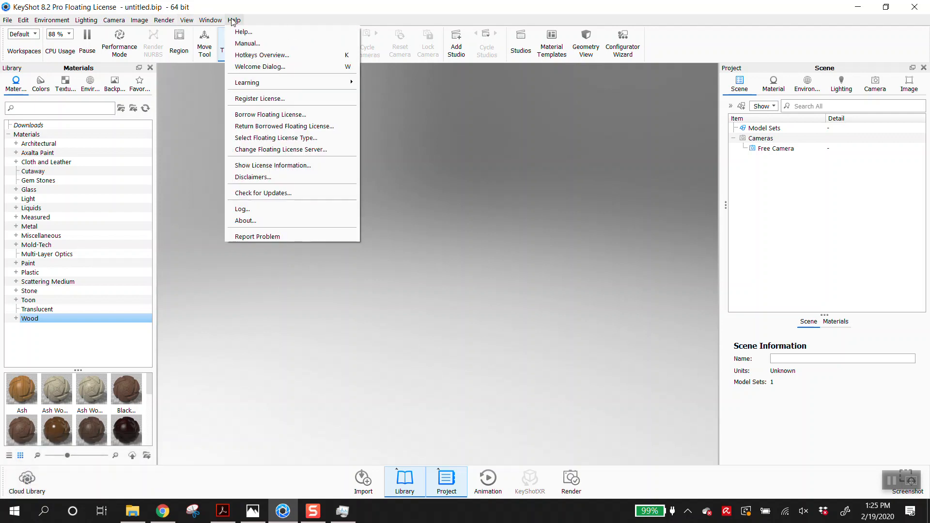
click(534, 155)
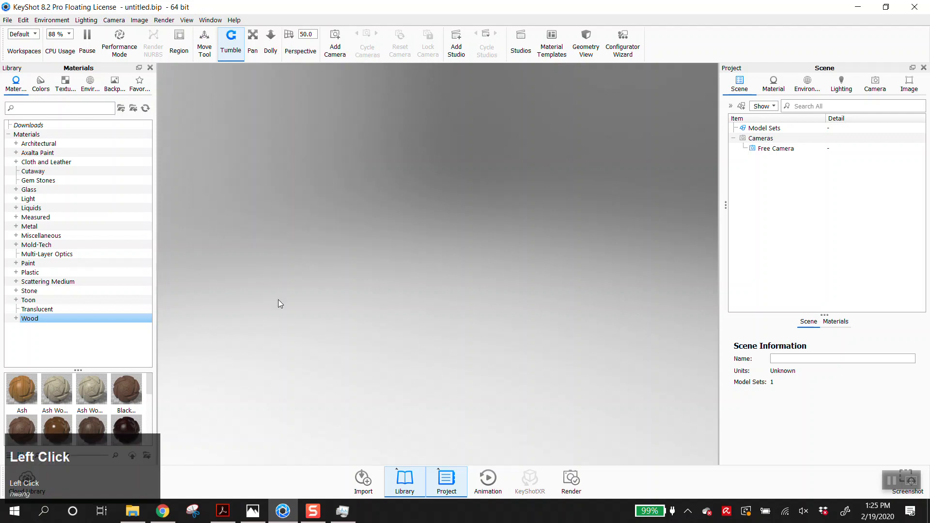
- Check the interface overview in demo keyshot.pdf again, and return to KeyShot to examine the options for showing windows and panels
click(231, 516)
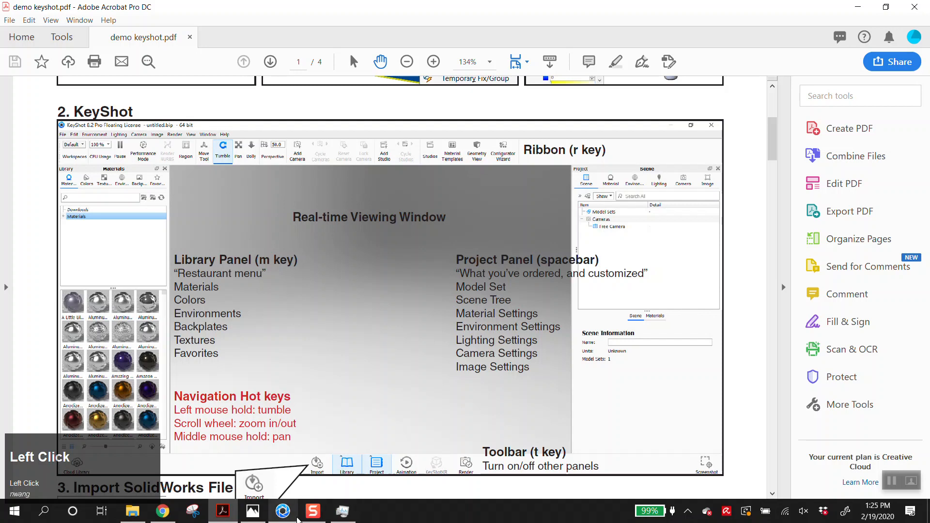
click(296, 519)
click(208, 21)
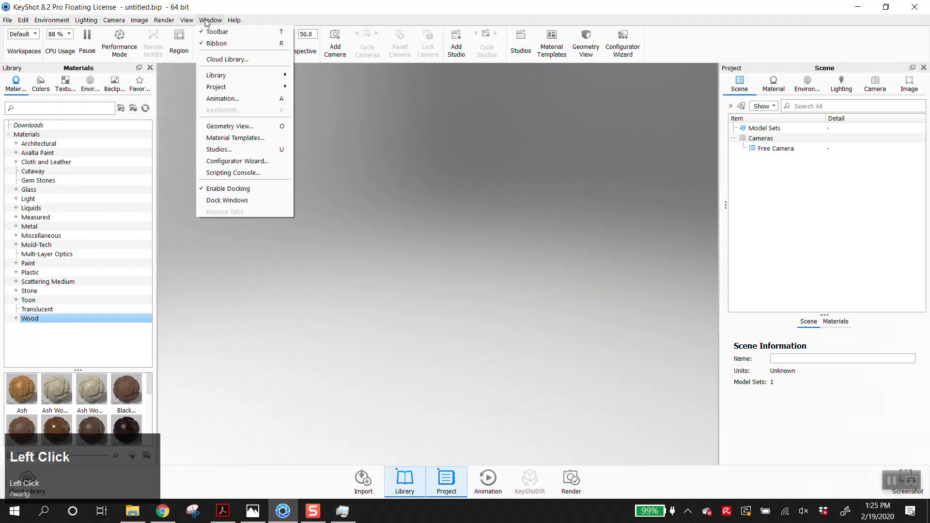
click(422, 436)
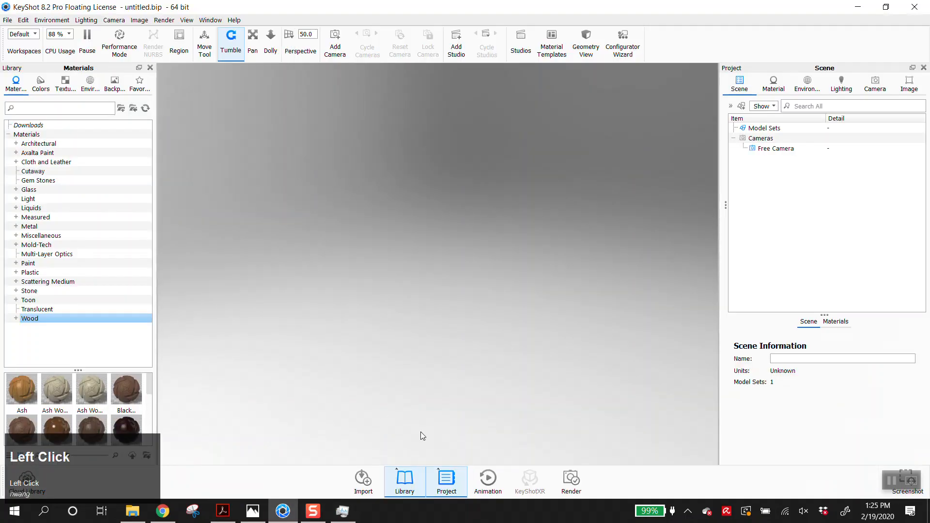
- Toggle the Library and Project panels off and back on, and view the Render output settings before closing them
click(411, 487)
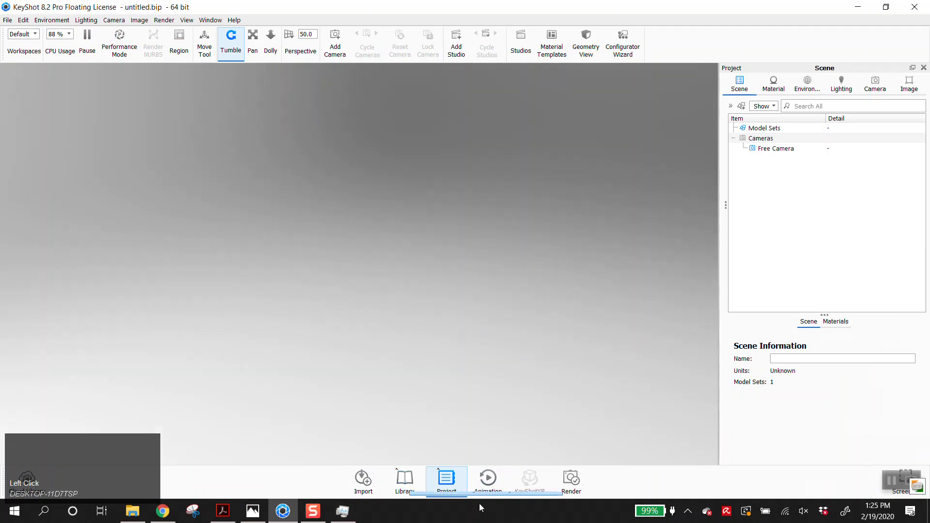
click(409, 487)
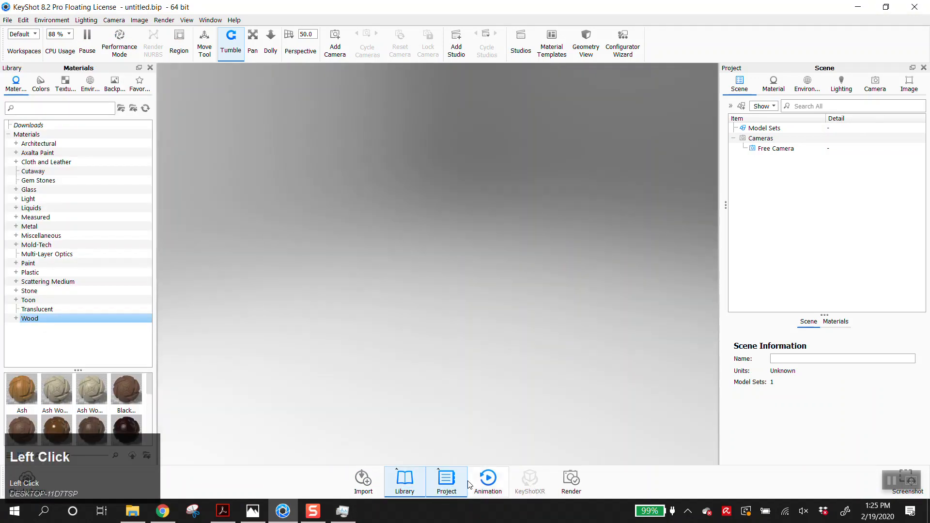
click(452, 488)
click(455, 489)
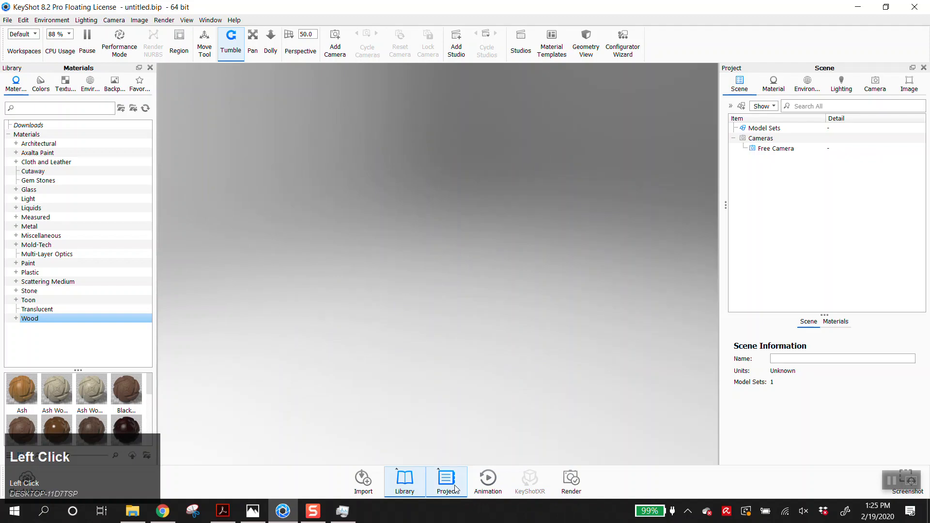
click(568, 484)
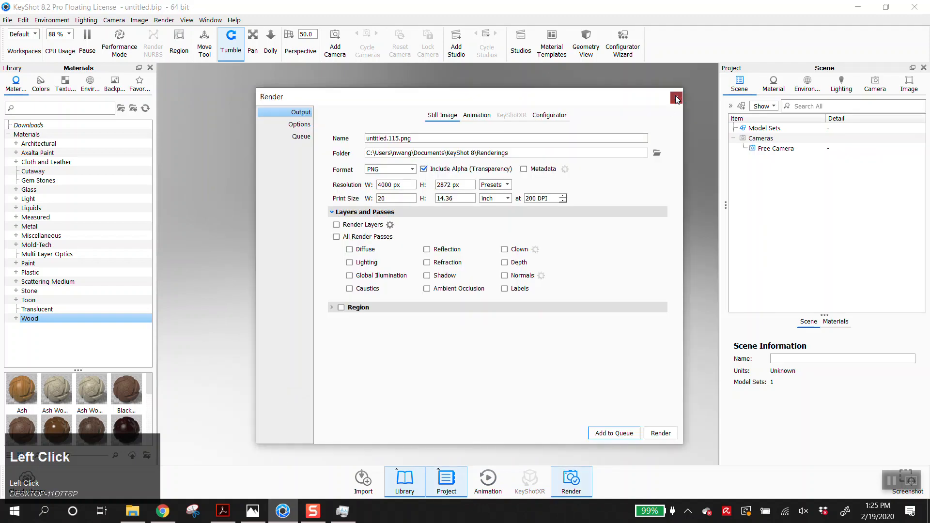
click(675, 97)
- Compare the demo keyshot.pdf guide with the KeyShot workspace and review the import options in section 3, Import SolidWorks File
click(222, 511)
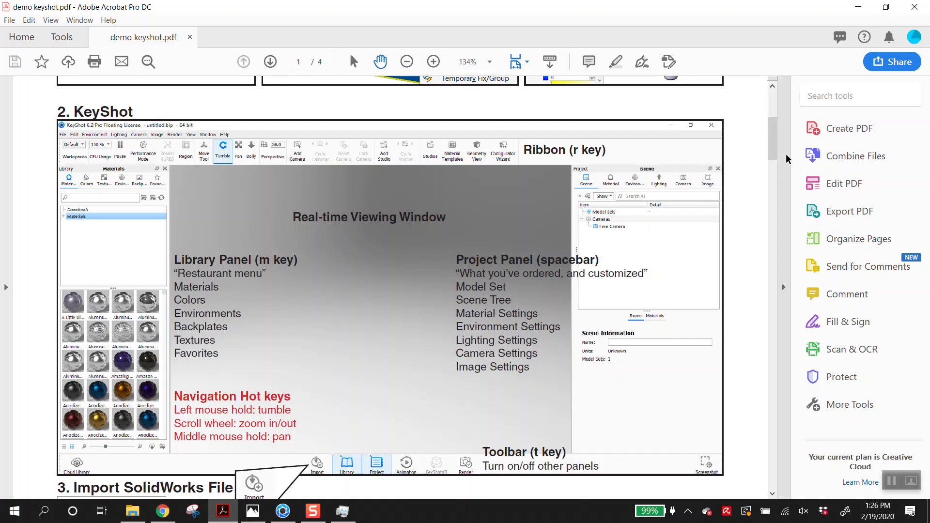
drag(274, 426, 274, 286)
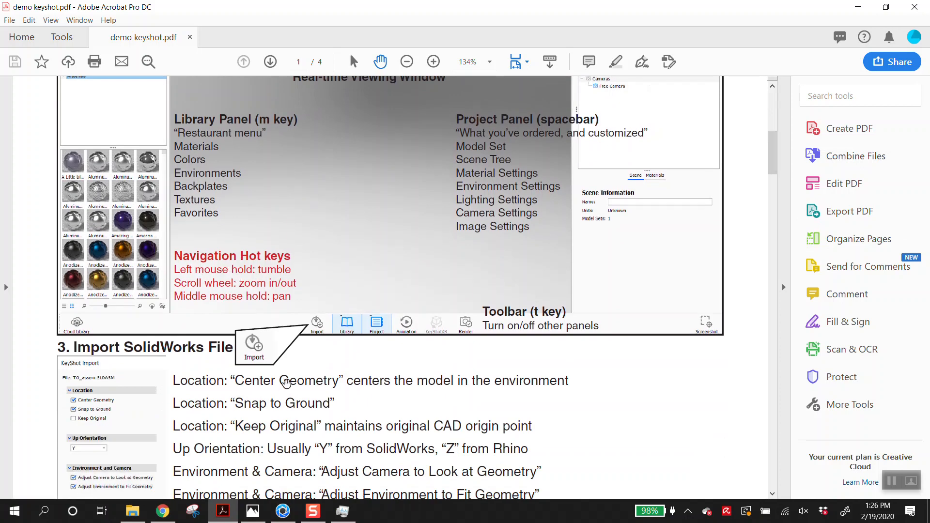
click(283, 511)
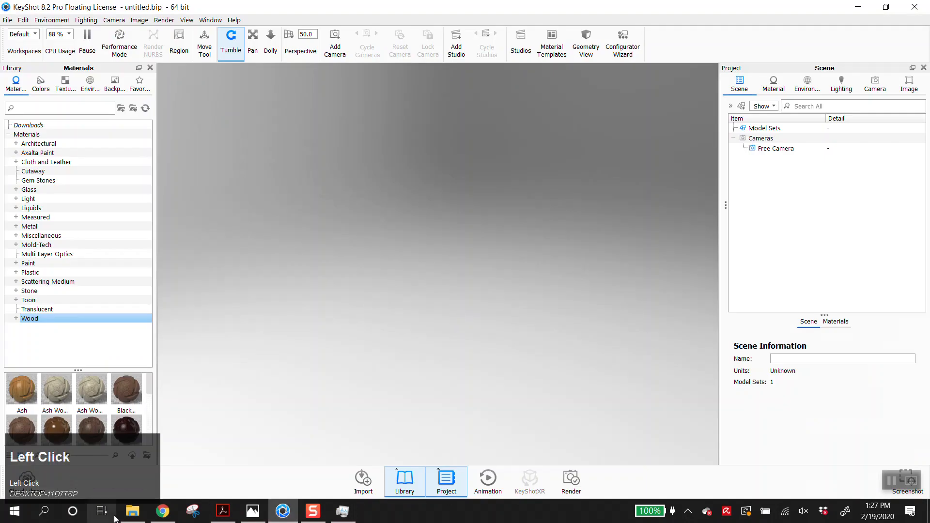
click(223, 511)
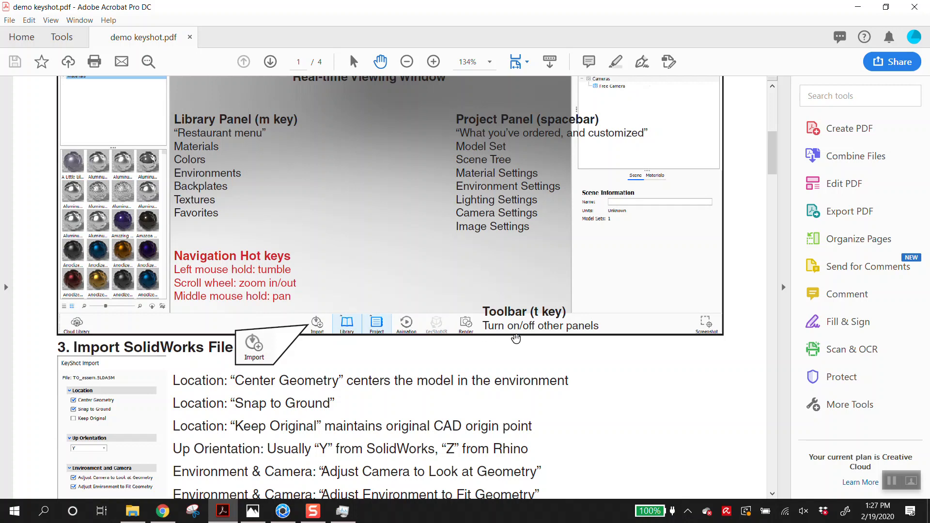
scroll(526, 335, down, 1)
scroll(464, 345, down, 3)
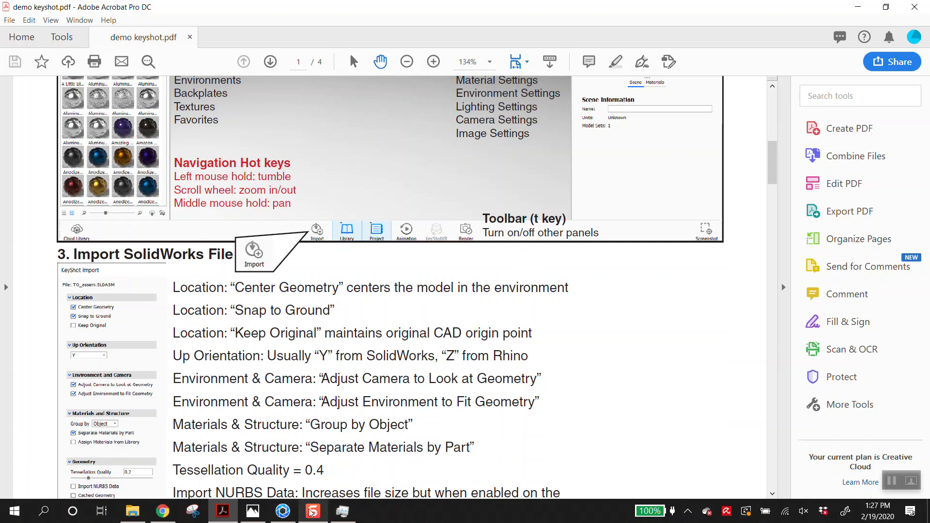
- Switch to KeyShot and open P2_ToasterAssembly.SLDASM from the KeyShot 2-19-20 folder for import
click(283, 511)
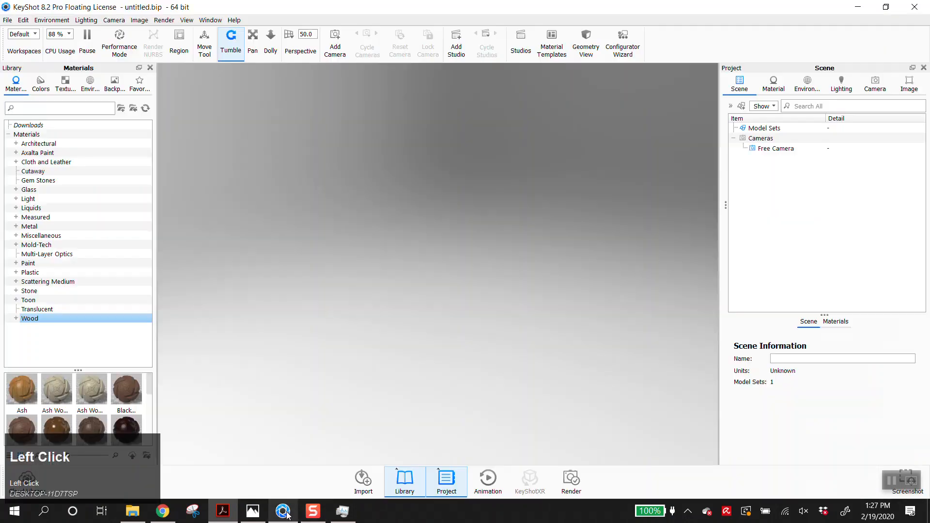
click(8, 20)
click(20, 43)
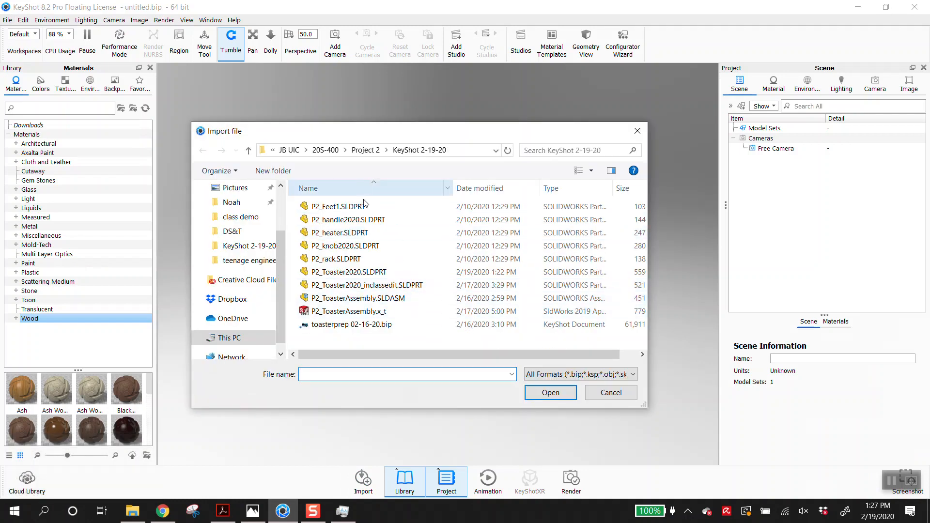
click(343, 302)
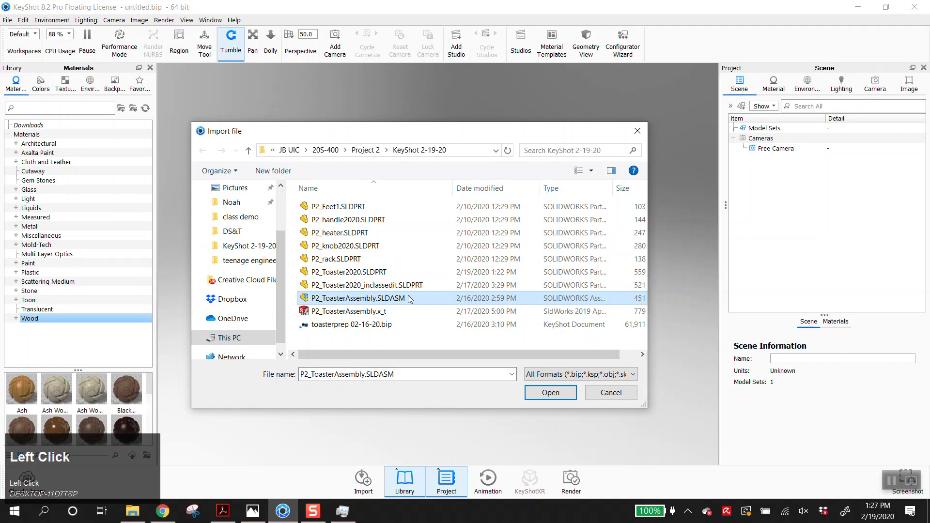
scroll(373, 309, down, 1)
scroll(377, 308, up, 1)
click(361, 312)
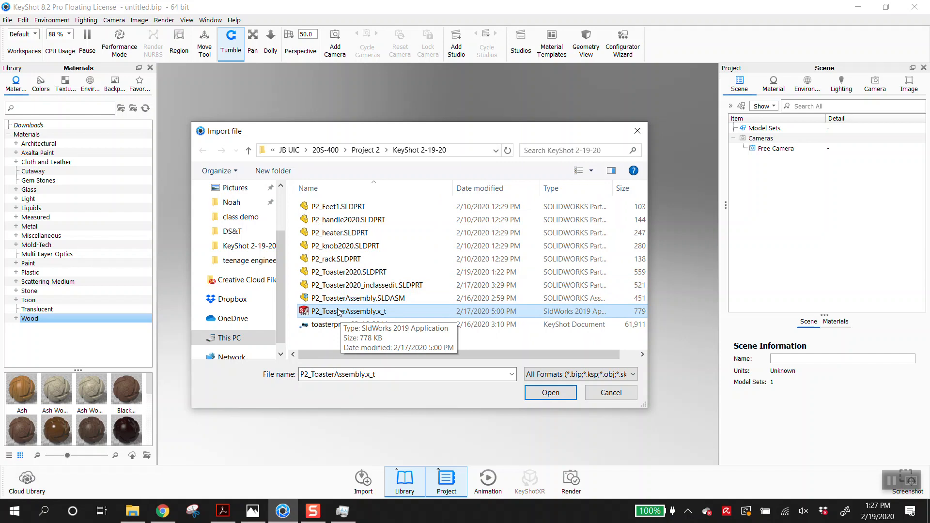
click(339, 299)
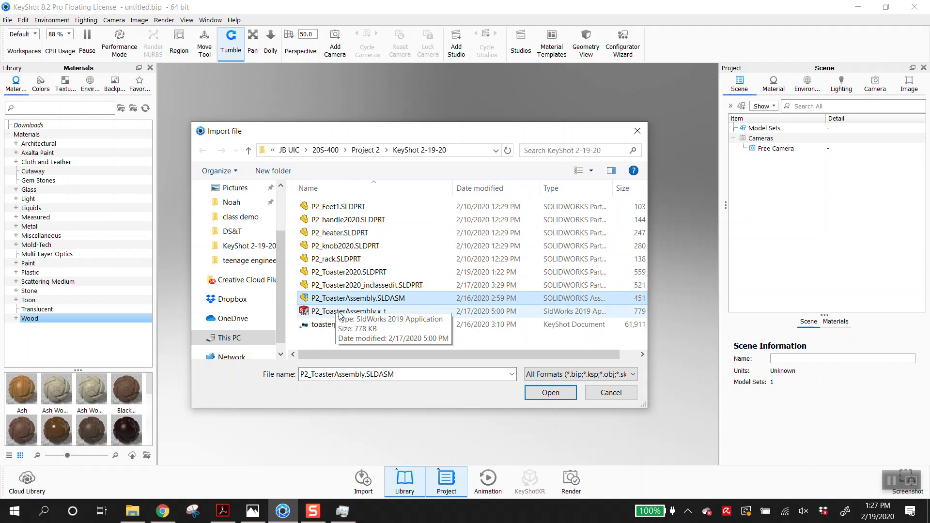
click(550, 393)
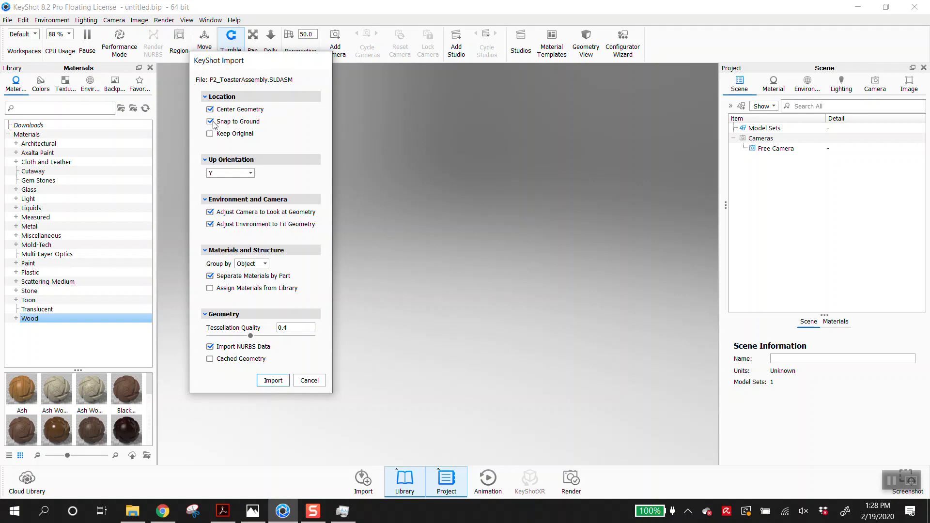
- Review the Up Orientation choices, keep Y, and import the toaster assembly with Center Geometry, Snap to Ground and Tessellation Quality 0.4
click(238, 174)
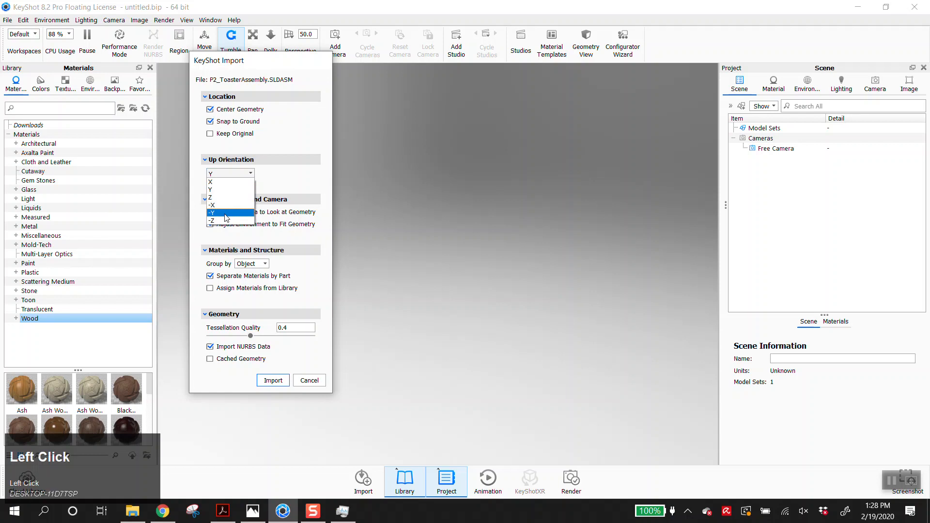
click(278, 176)
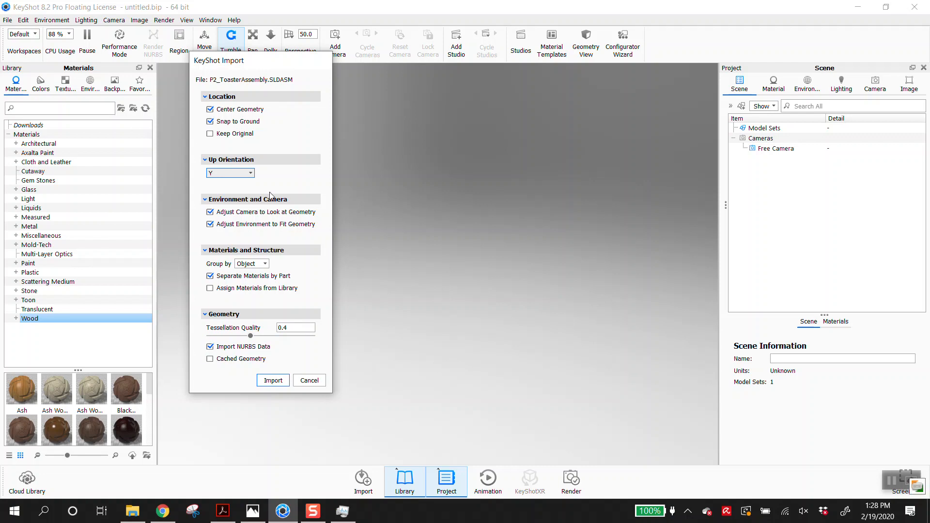
click(279, 382)
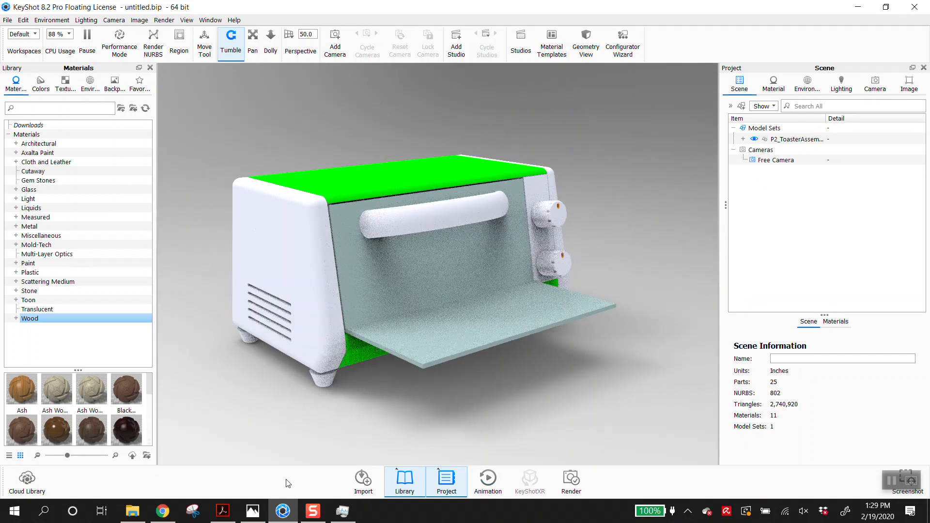
- Check the Navigation Hot keys in demo keyshot.pdf and try tumbling, panning and zooming around the imported toaster in KeyShot
click(222, 511)
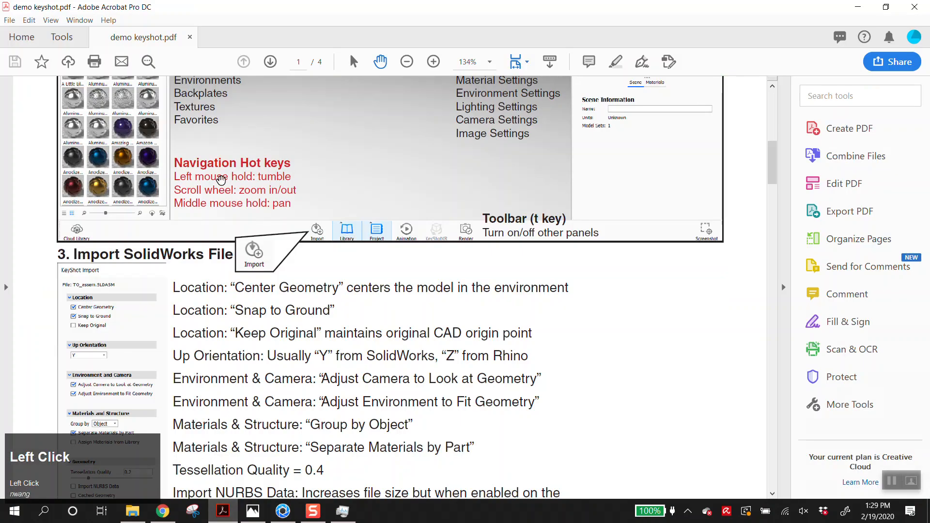
click(225, 514)
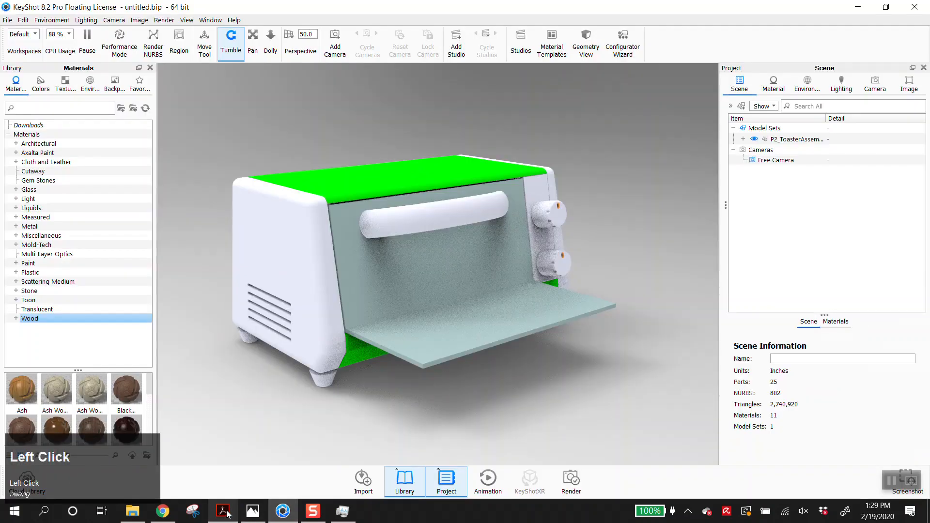
drag(323, 119, 370, 160)
mouse_move(370, 161)
middle_down()
mouse_move(500, 161)
mouse_move(281, 161)
mouse_move(368, 173)
middle_up()
scroll(410, 286, down, 2)
scroll(410, 287, down, 4)
scroll(408, 285, up, 5)
scroll(408, 284, down, 4)
scroll(407, 285, down, 2)
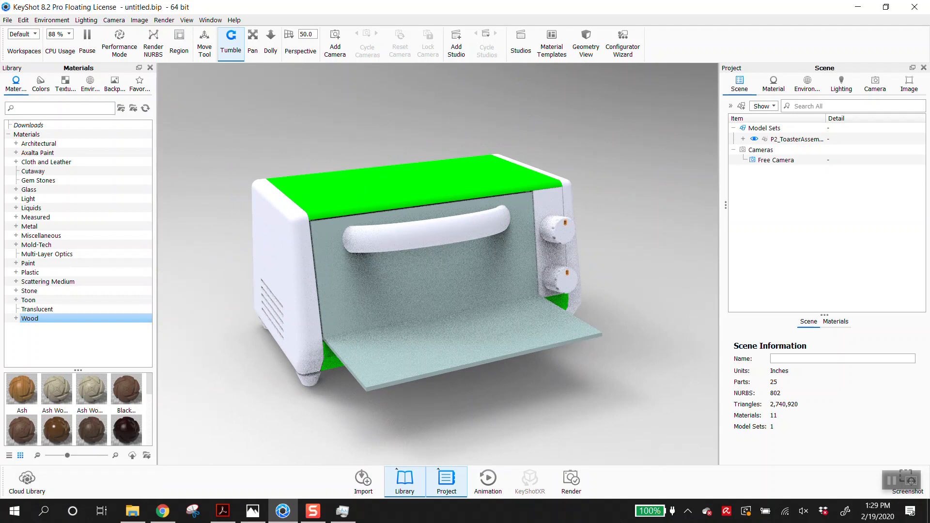
- Read section 4, Organize Scene Tree, in demo keyshot.pdf and expand the toaster assembly's parts in KeyShot's scene tree
click(222, 510)
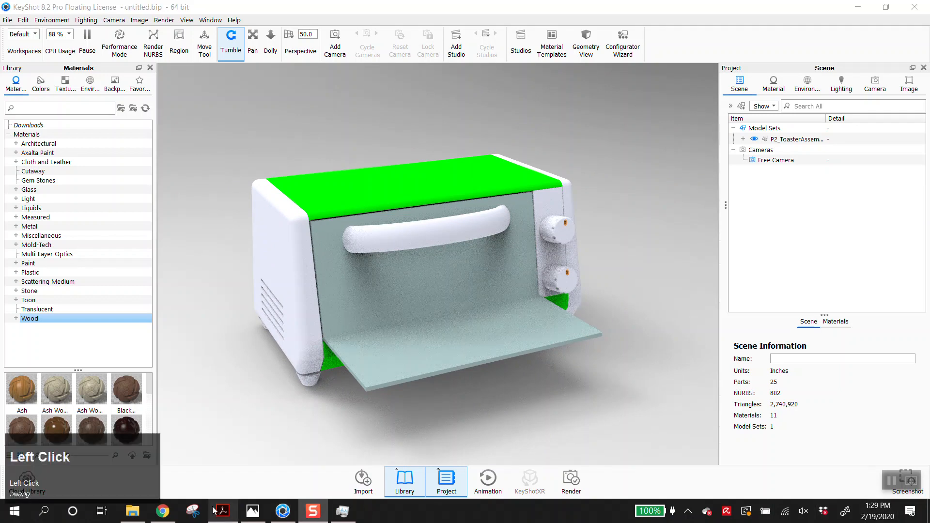
scroll(348, 393, down, 15)
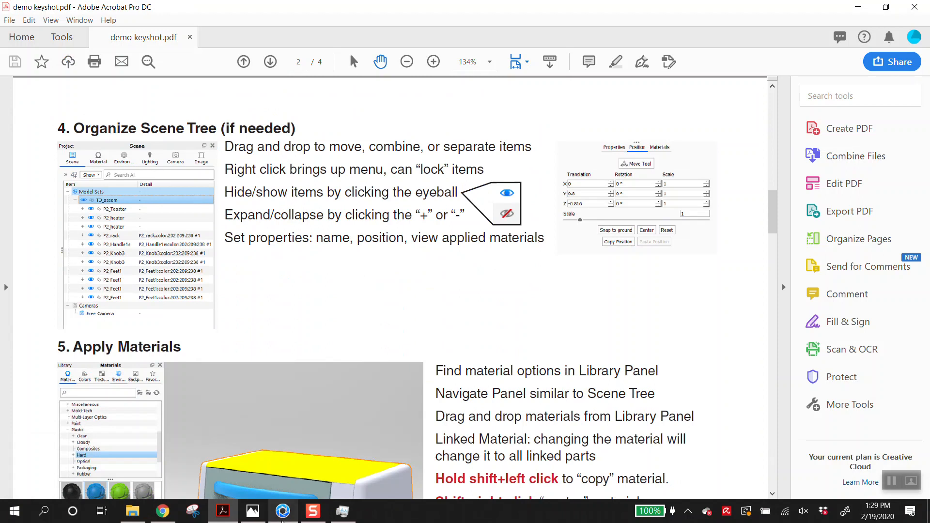
click(282, 520)
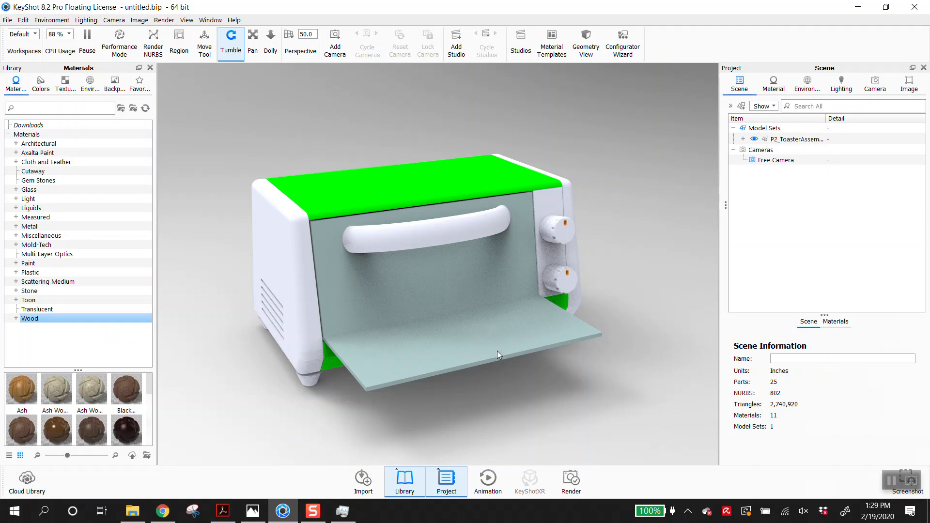
click(742, 139)
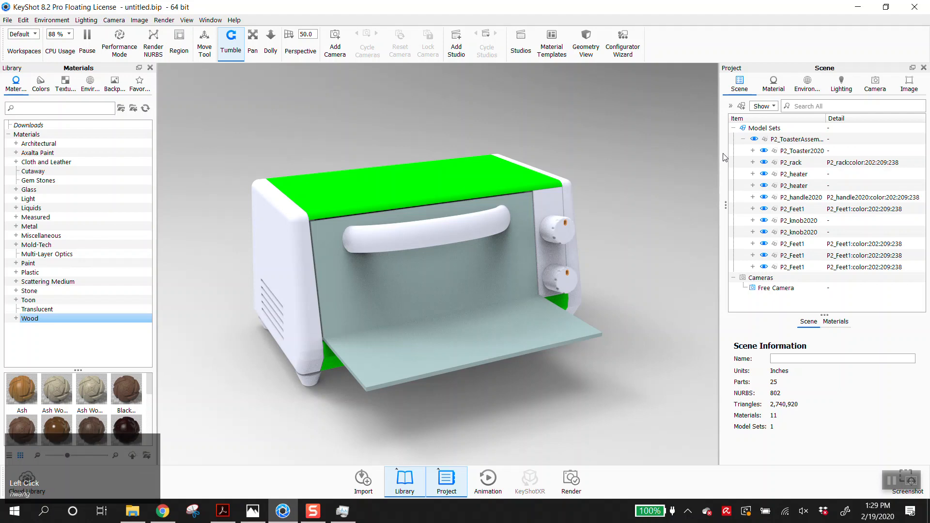
click(733, 128)
click(875, 213)
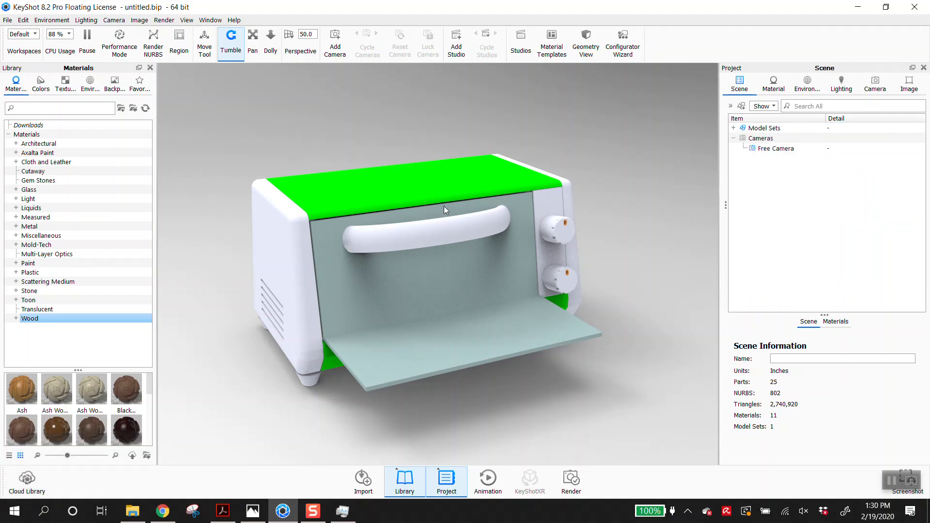
click(733, 129)
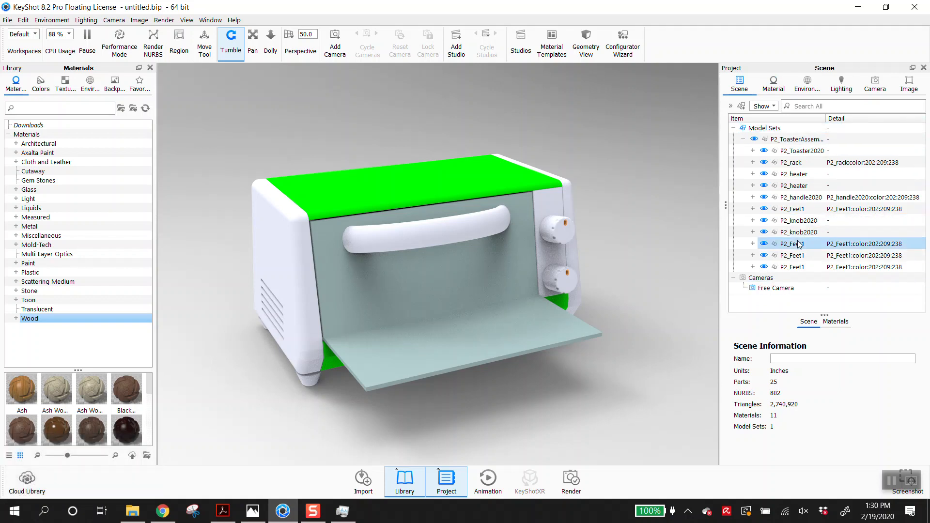
- View the toaster from below, hide the last three P2_Feet1 items in the scene tree, and show them again
click(799, 211)
middle_drag(618, 371, 620, 273)
click(560, 287)
drag(558, 287, 767, 247)
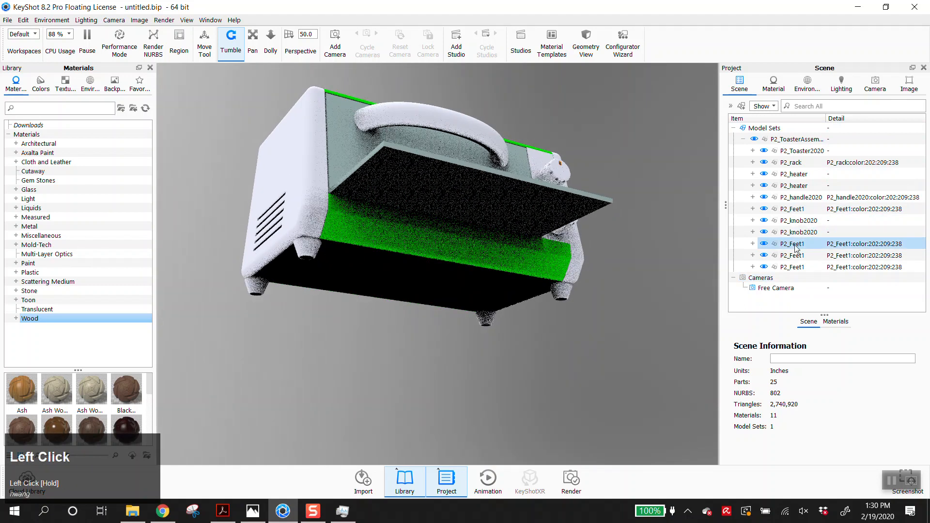
click(765, 246)
click(764, 255)
click(764, 267)
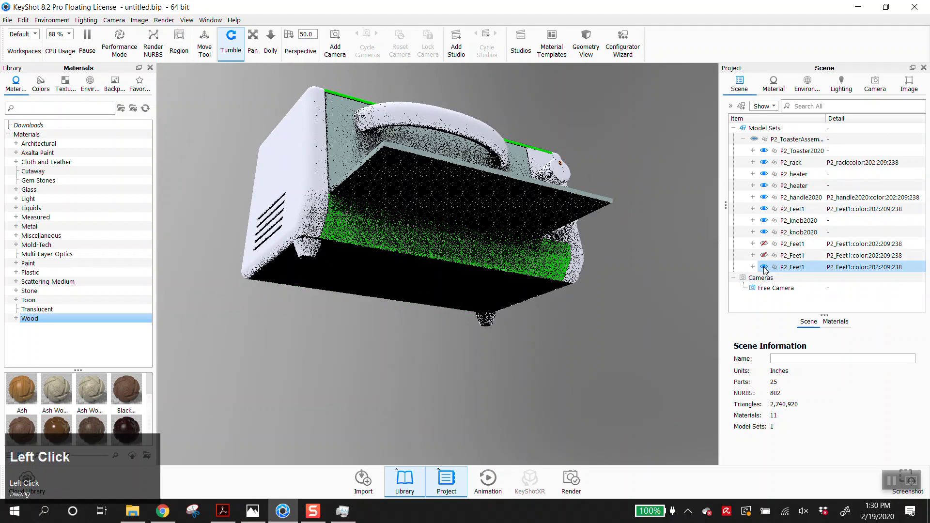
click(764, 209)
click(765, 209)
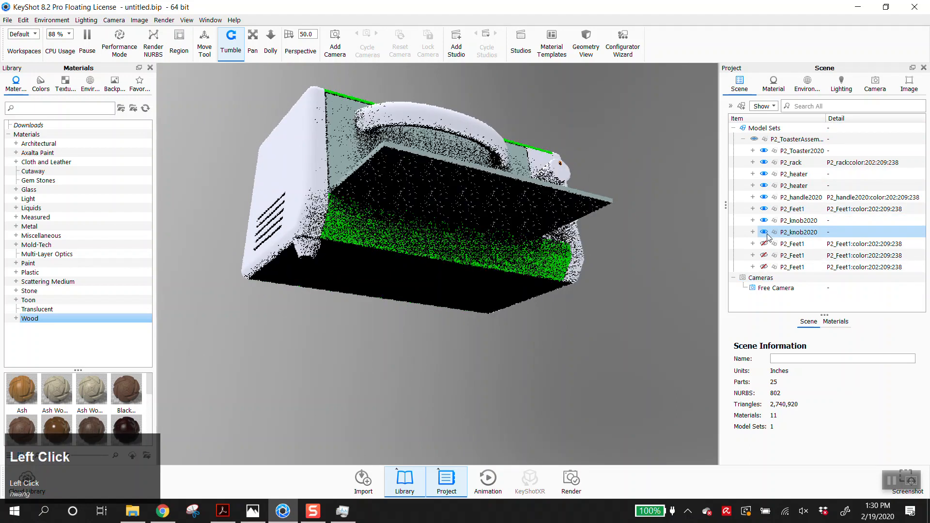
click(764, 244)
click(764, 256)
click(763, 267)
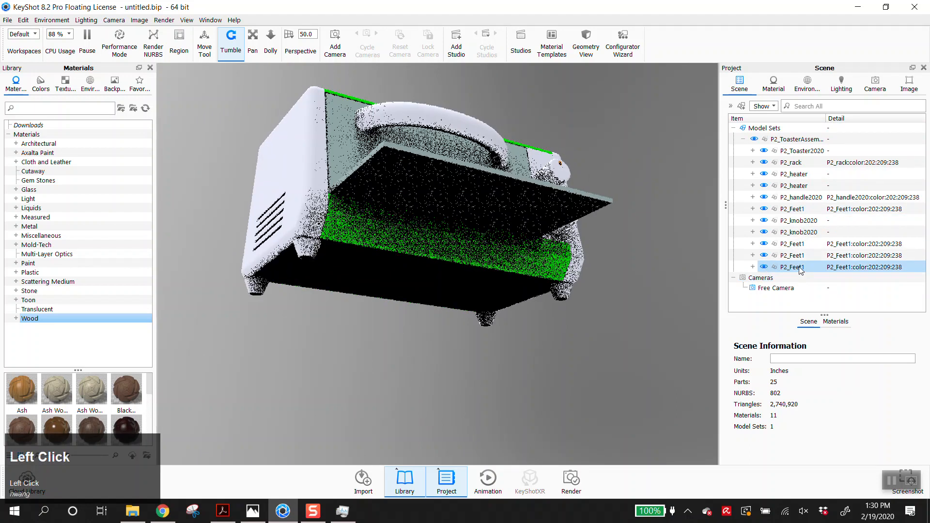
- Move the last three P2_Feet1 items into the first P2_Feet1 group, accept the scene hierarchy change, and check the group's visibility toggle
shift+click(801, 244)
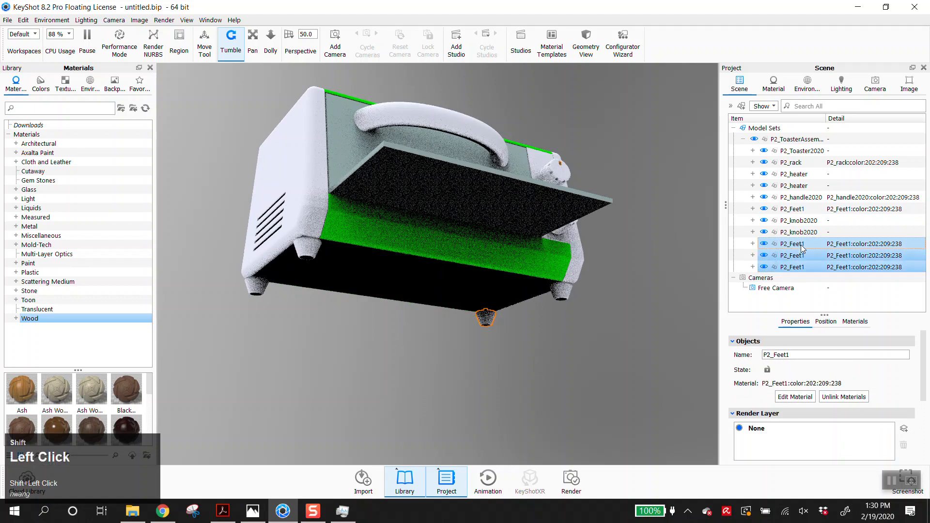
drag(801, 248, 809, 208)
click(589, 273)
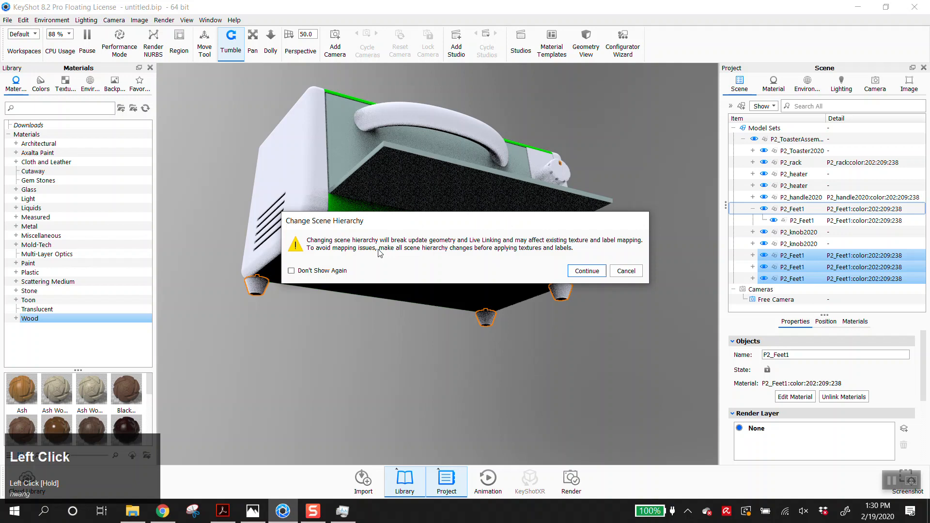
click(601, 272)
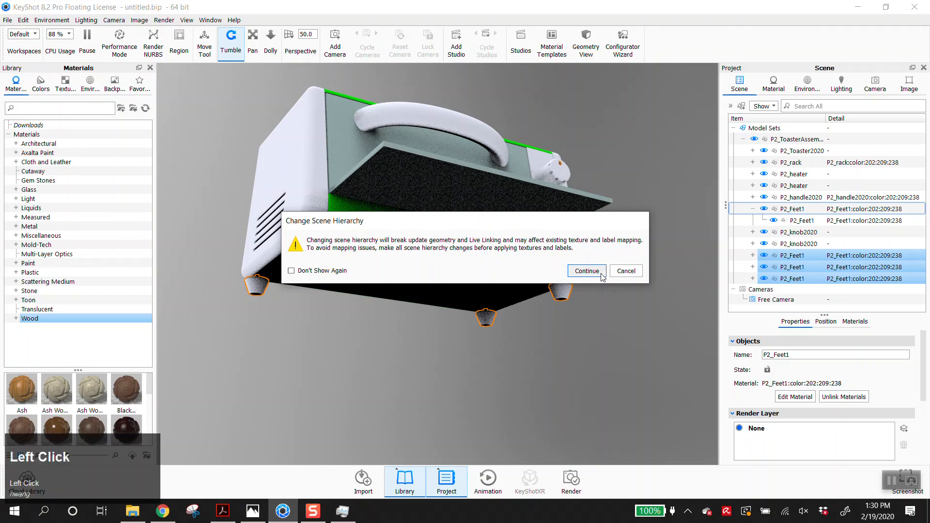
click(753, 208)
click(763, 208)
click(763, 209)
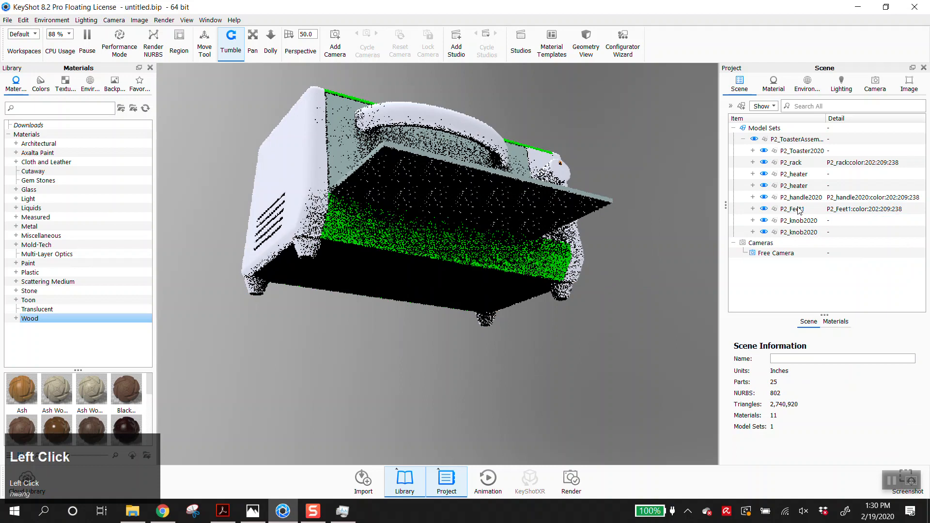
- Rename the combined P2_Feet1 group to "All the feet"
click(797, 209)
double_click(774, 366)
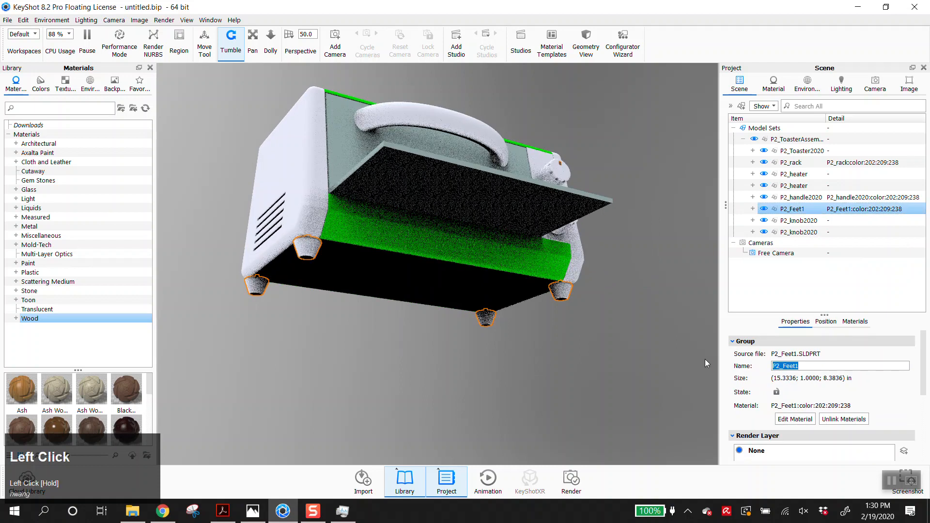
text(All the feet)
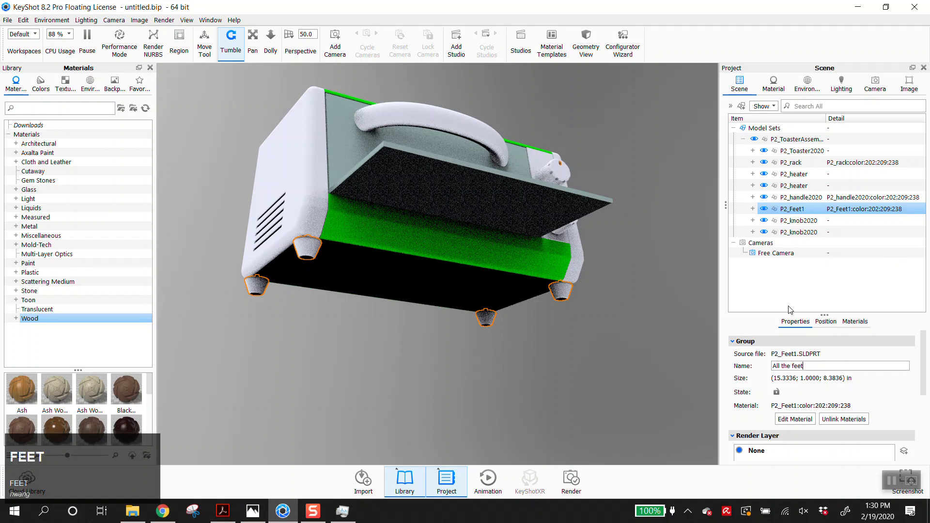
click(834, 291)
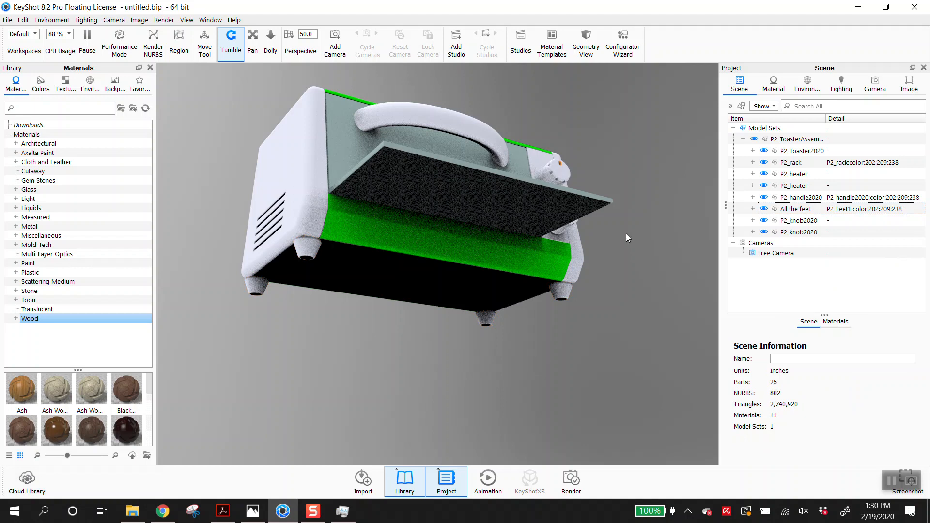
- Select the toaster's open door in the model and examine where it sits under P2_Toaster2020 in the scene tree
click(541, 202)
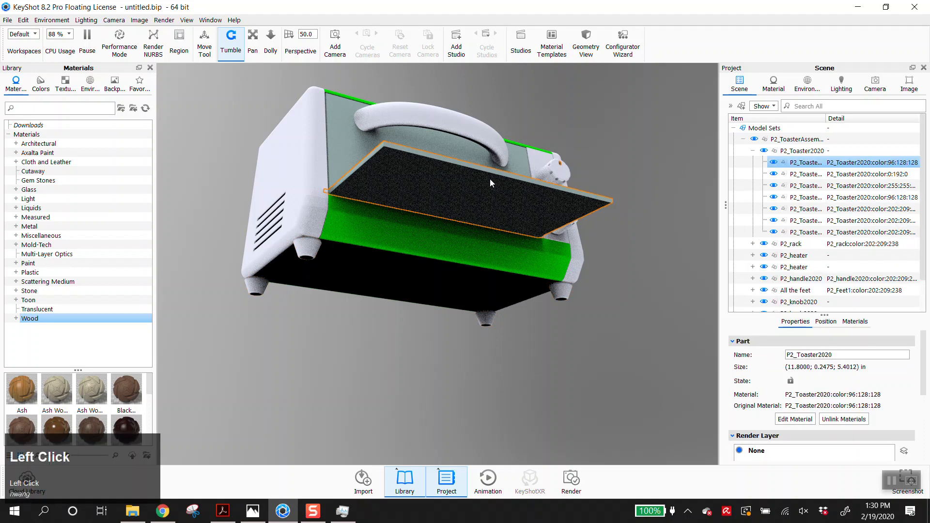
click(639, 232)
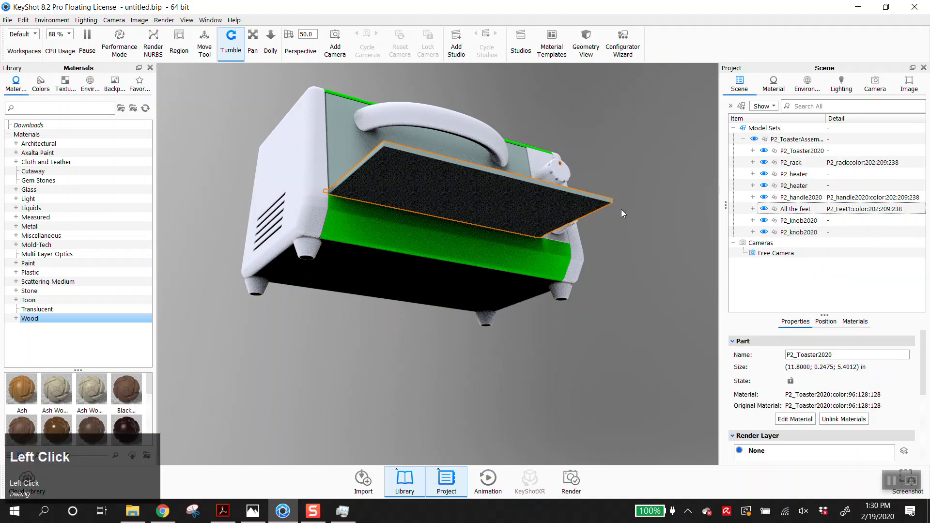
drag(638, 232, 641, 232)
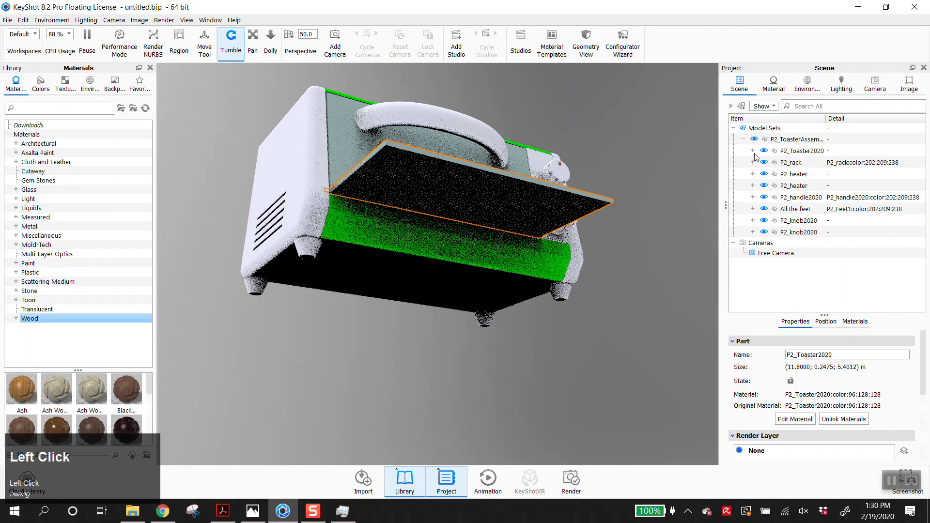
click(753, 151)
click(753, 152)
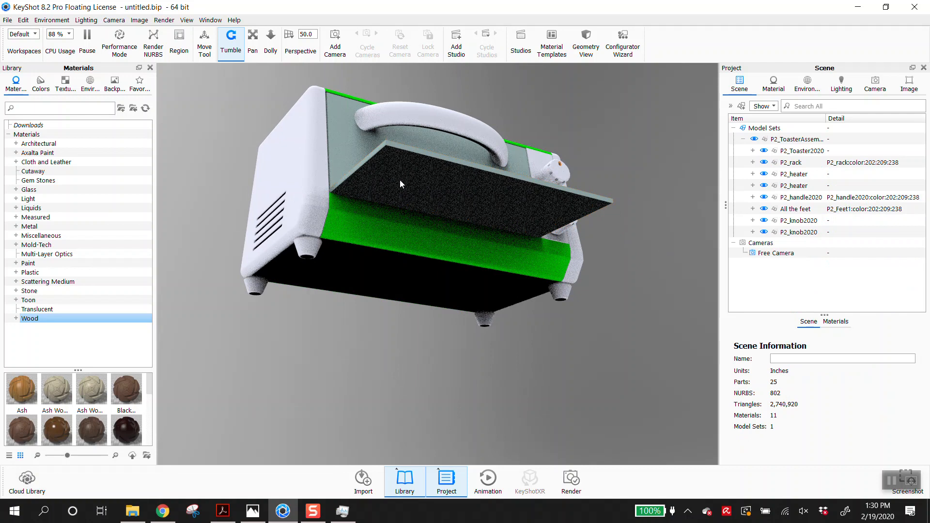
click(472, 187)
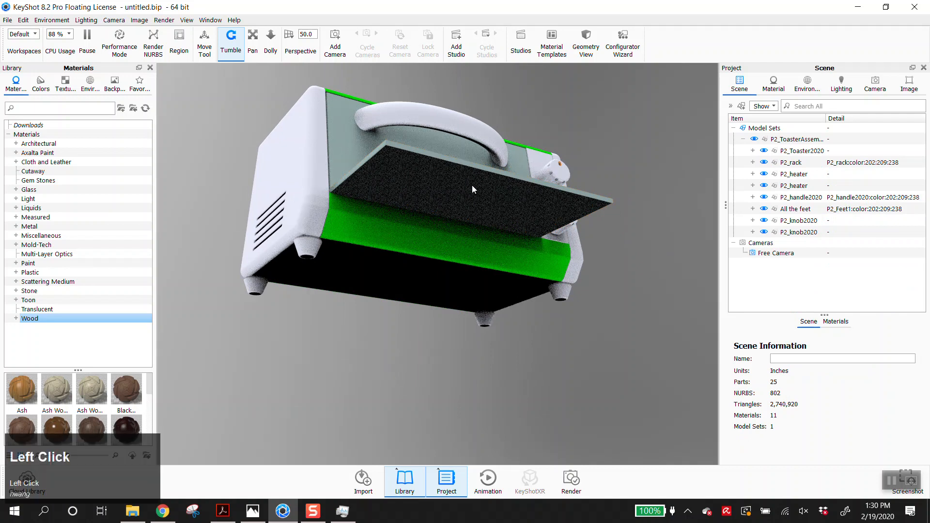
click(507, 198)
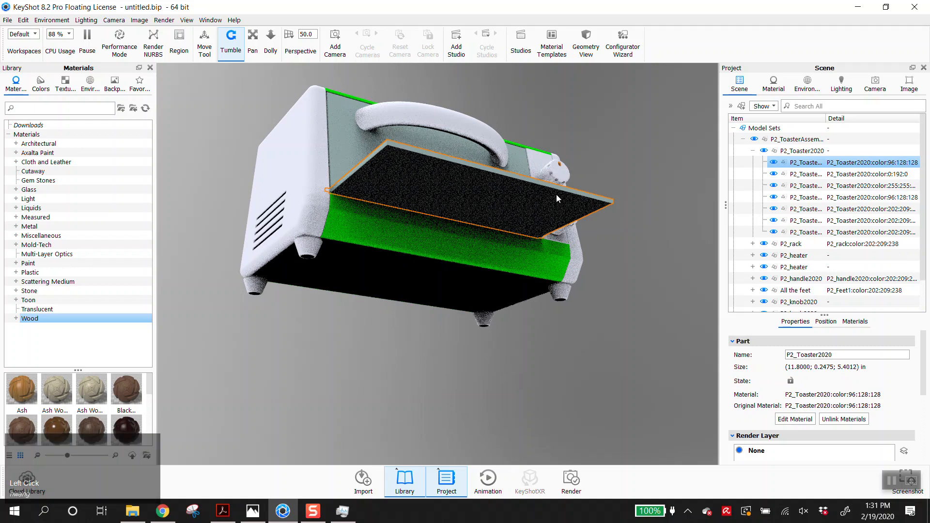
- Hide the open door part, move it out of the toaster assembly directly under Model Sets, and check the assembly's visibility toggle
click(774, 163)
drag(808, 162, 815, 138)
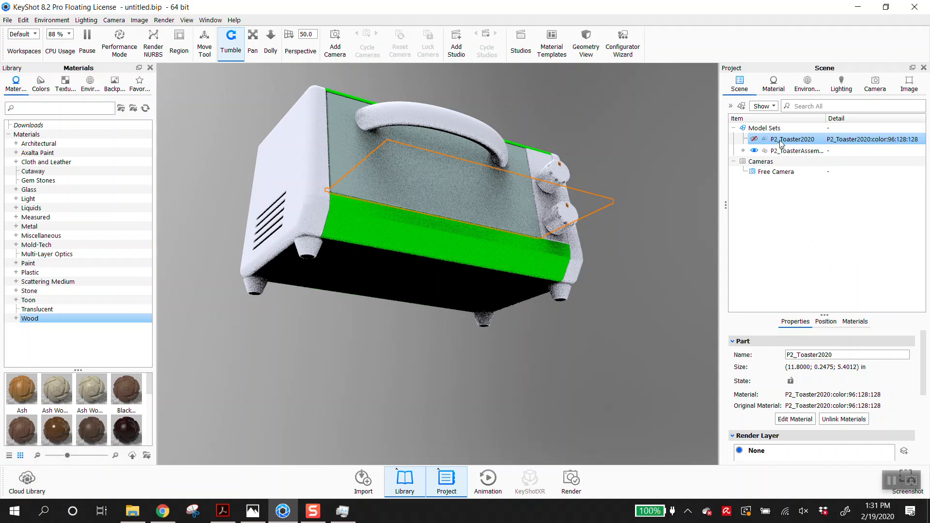
click(755, 151)
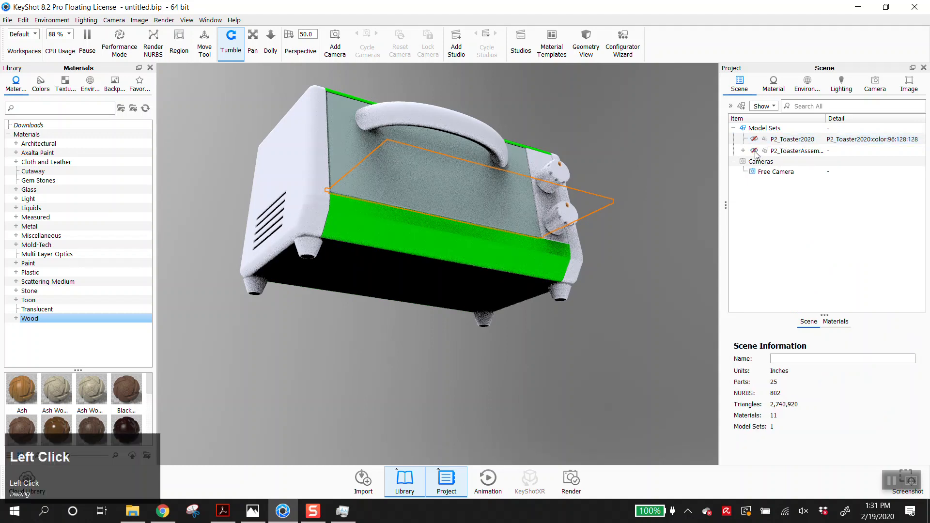
click(754, 151)
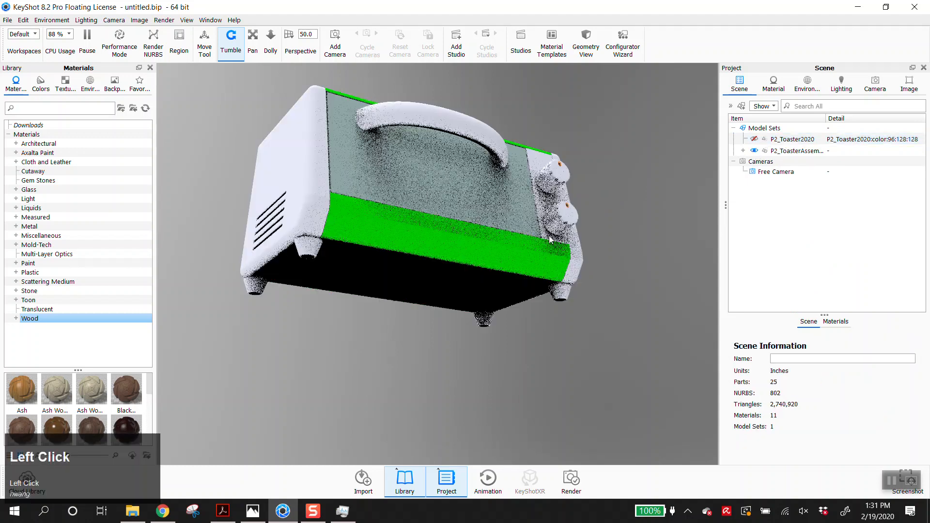
- Select the toaster's green body and the upper knob's orange indicator in the model to locate both parts in the scene tree
scroll(591, 218, up, 5)
click(572, 252)
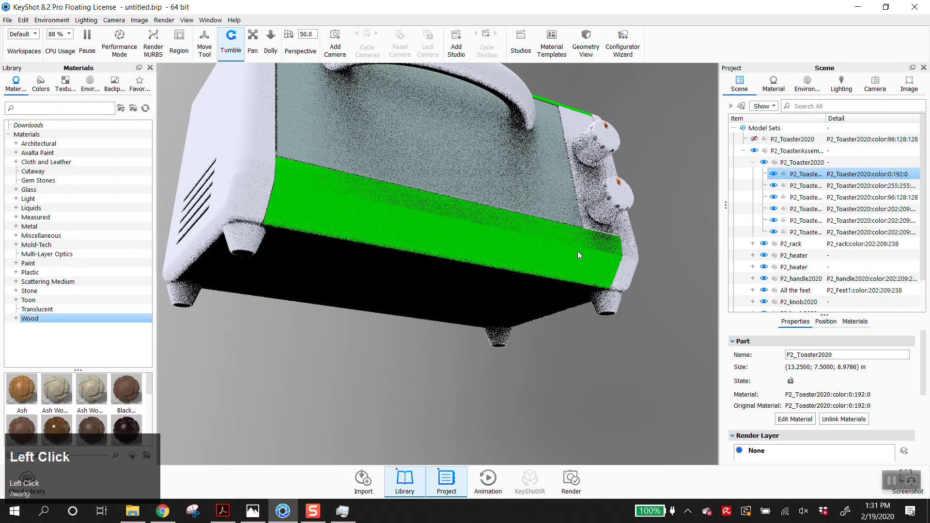
middle_drag(566, 216, 498, 306)
scroll(497, 306, up, 1)
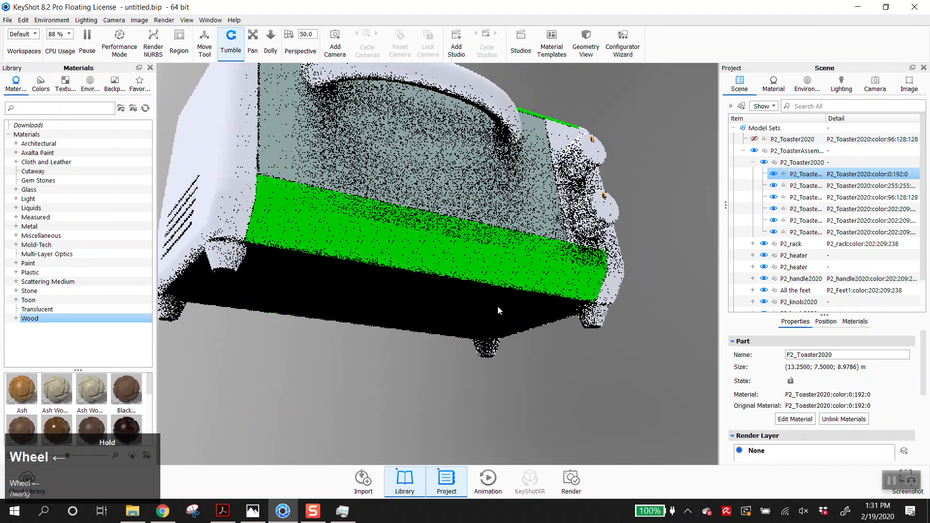
mouse_move(622, 197)
mouse_down()
mouse_move(577, 273)
mouse_move(609, 204)
mouse_up()
scroll(609, 204, up, 5)
middle_drag(650, 180, 162, 257)
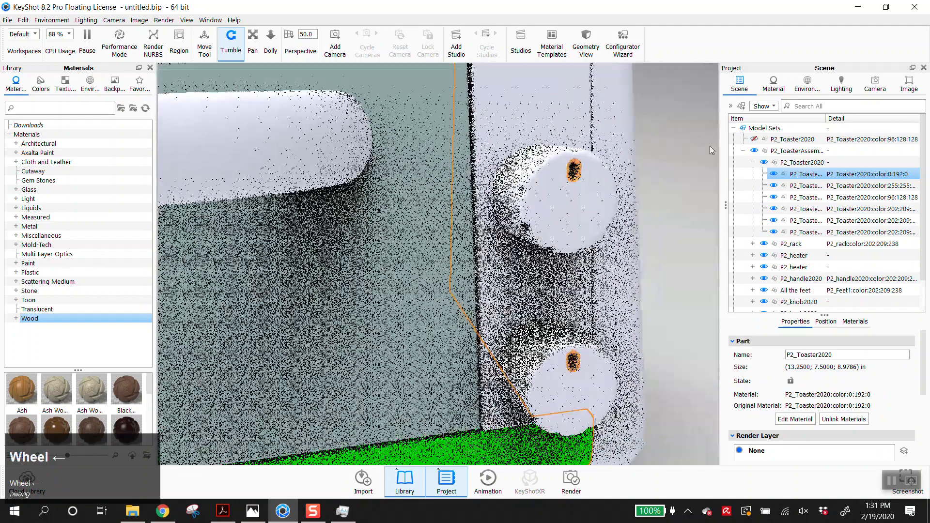
scroll(658, 143, up, 4)
scroll(584, 195, down, 5)
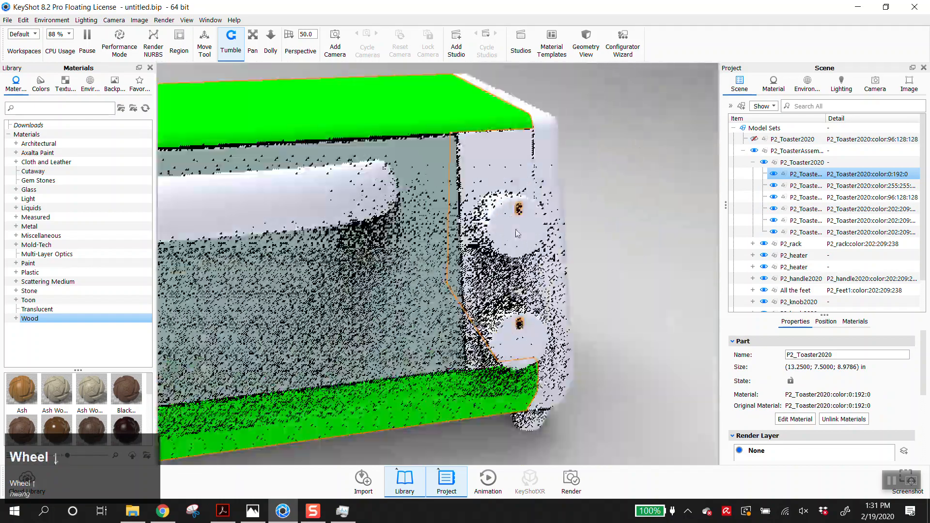
click(611, 148)
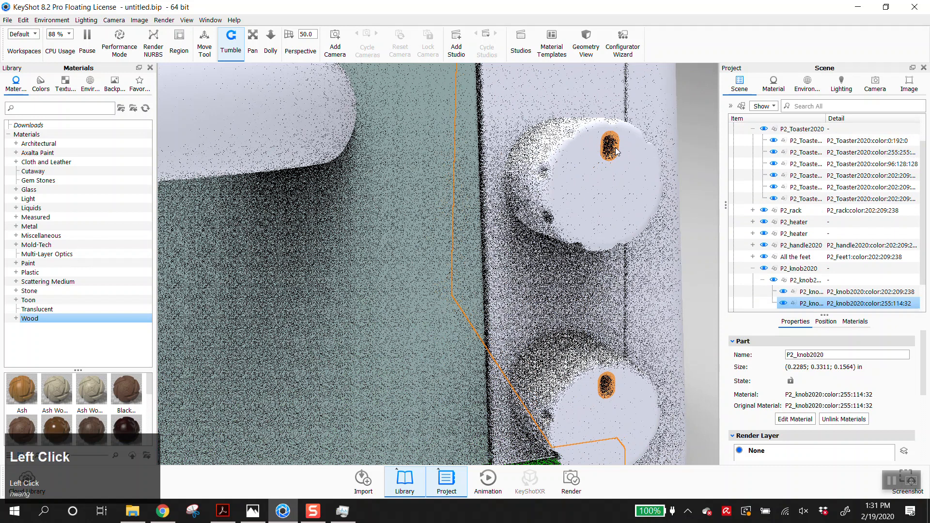
- Hide the upper knob's orange indicator part, examine the recess in the knob, and show the indicator again
scroll(812, 290, down, 1)
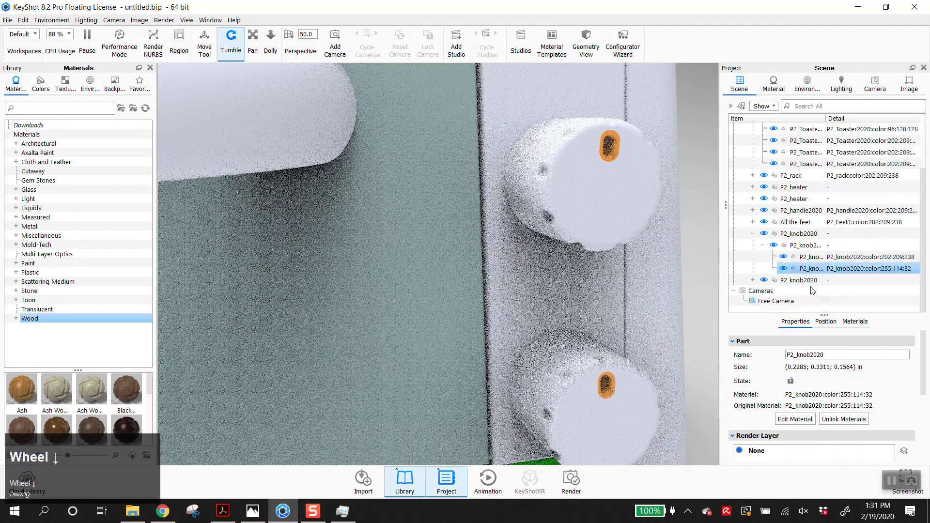
click(783, 268)
scroll(645, 141, down, 3)
middle_drag(472, 207, 187, 342)
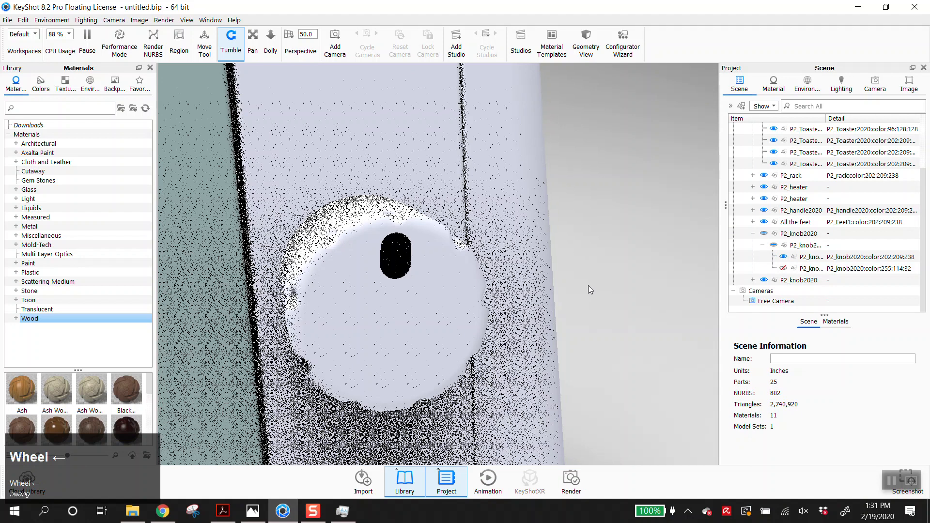
scroll(430, 233, down, 4)
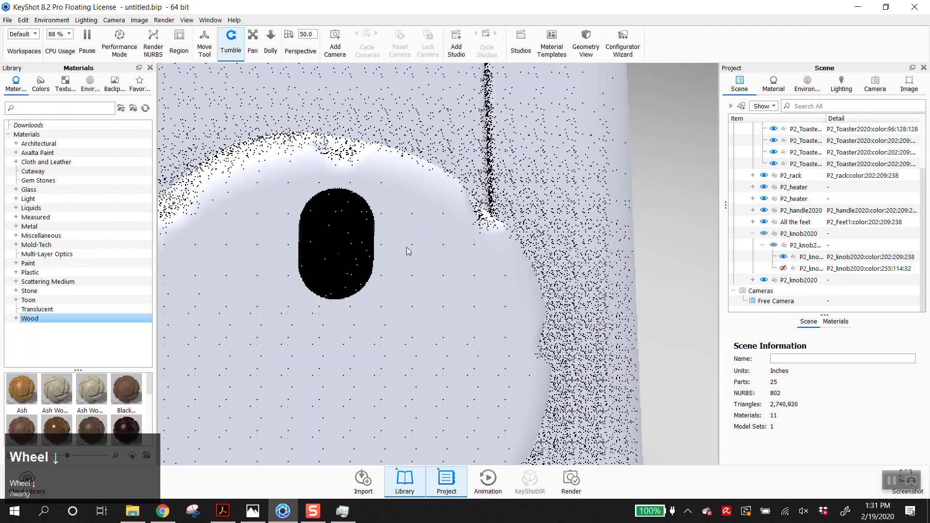
drag(347, 254, 396, 274)
middle_drag(396, 275, 438, 211)
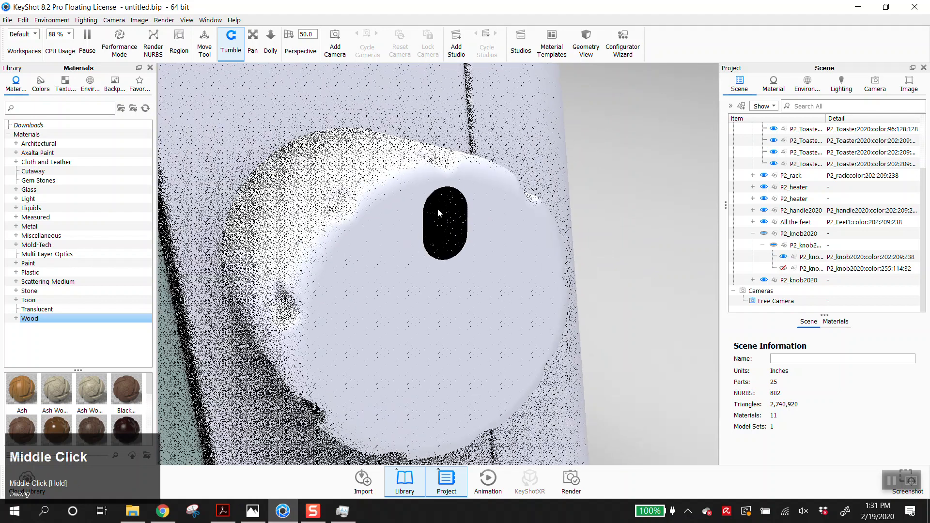
click(783, 268)
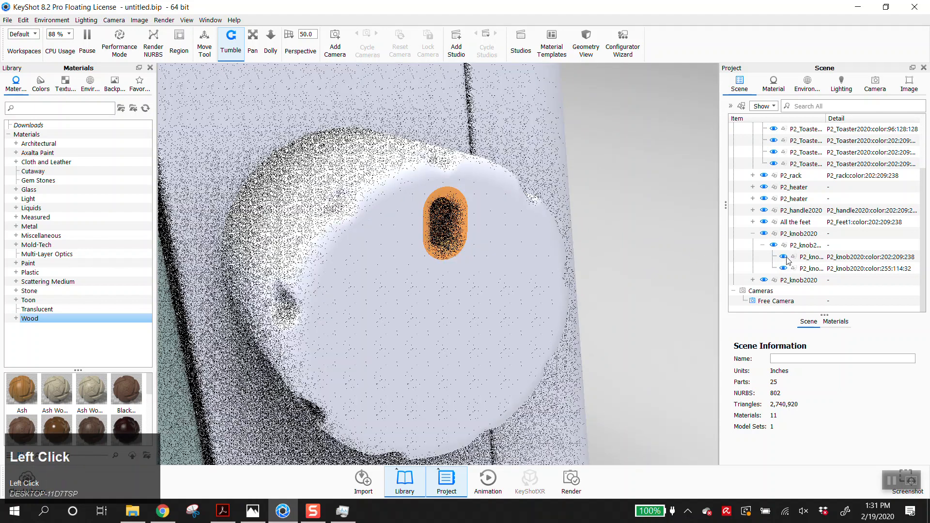
- Hide the upper knob's body, examine the indicator on its own from the toaster's side, and show the knob body again
click(784, 257)
drag(512, 206, 336, 164)
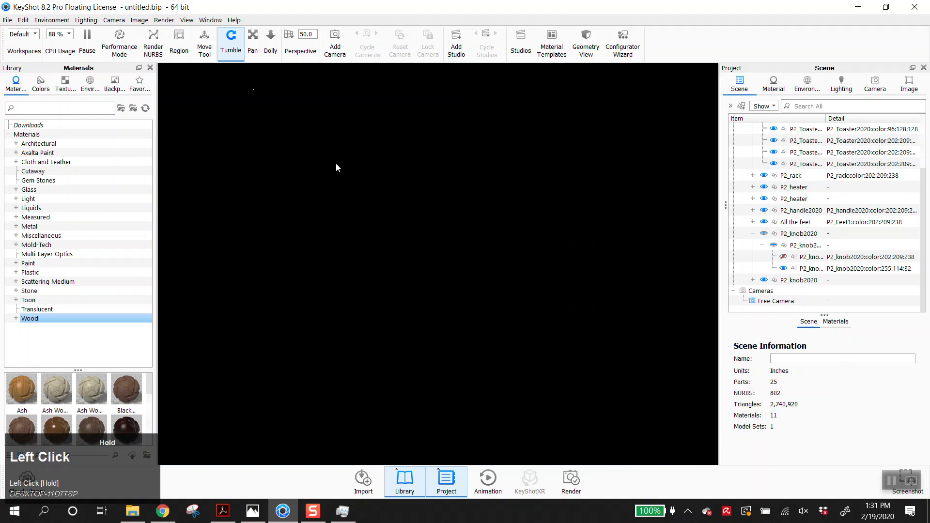
scroll(349, 190, up, 6)
drag(362, 268, 293, 208)
scroll(244, 179, down, 4)
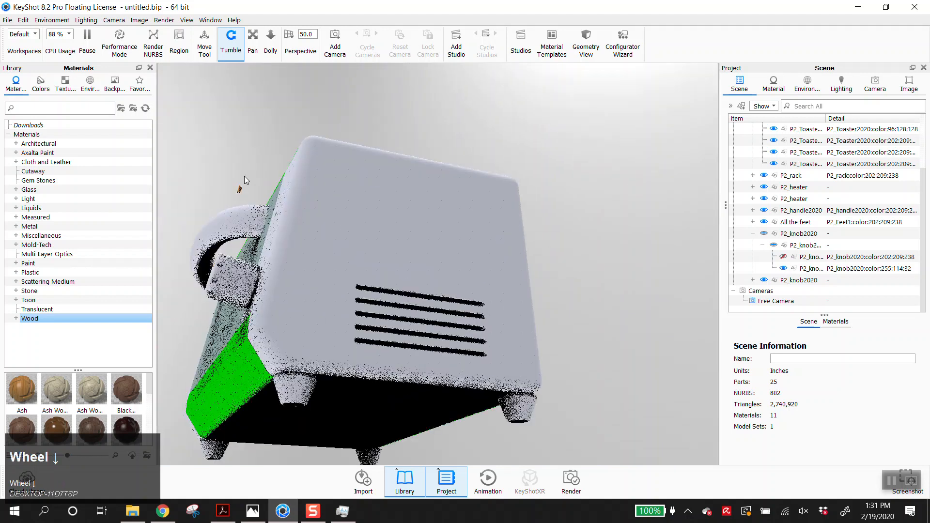
scroll(244, 176, down, 2)
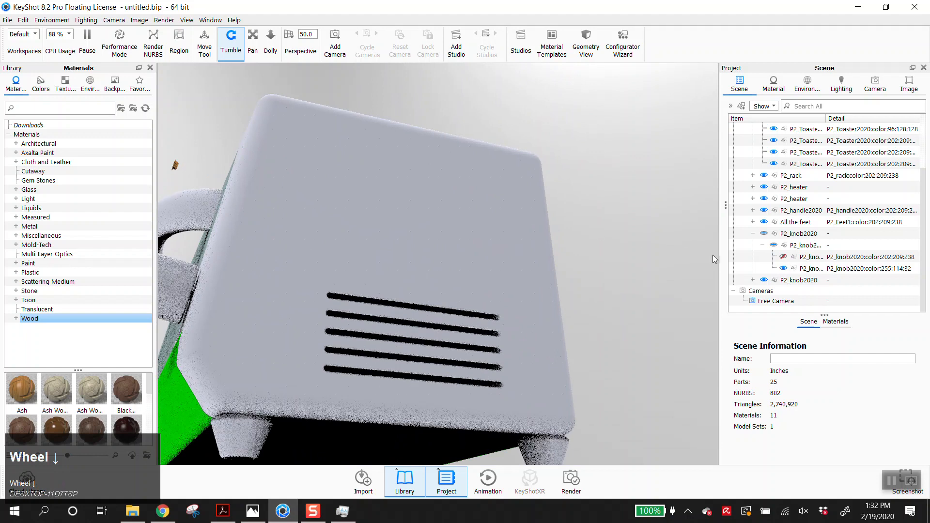
click(783, 257)
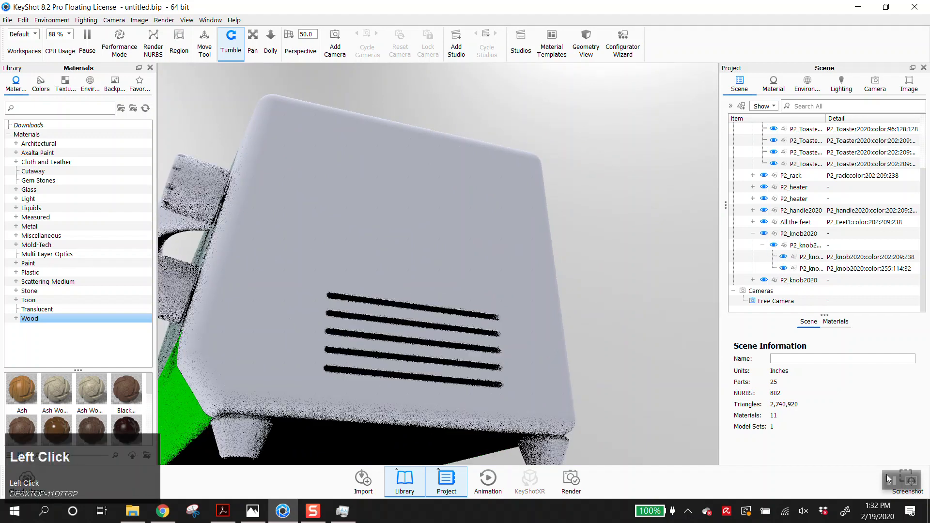
- Frame the whole toaster in a three-quarter front view from slightly above
scroll(377, 277, up, 5)
middle_drag(380, 267, 386, 327)
drag(386, 327, 583, 405)
scroll(795, 190, up, 2)
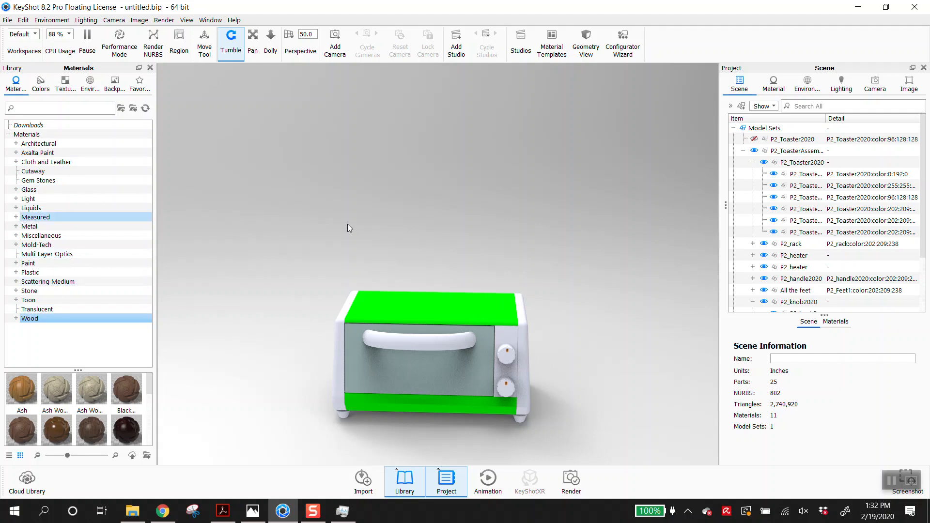
middle_drag(536, 367, 571, 261)
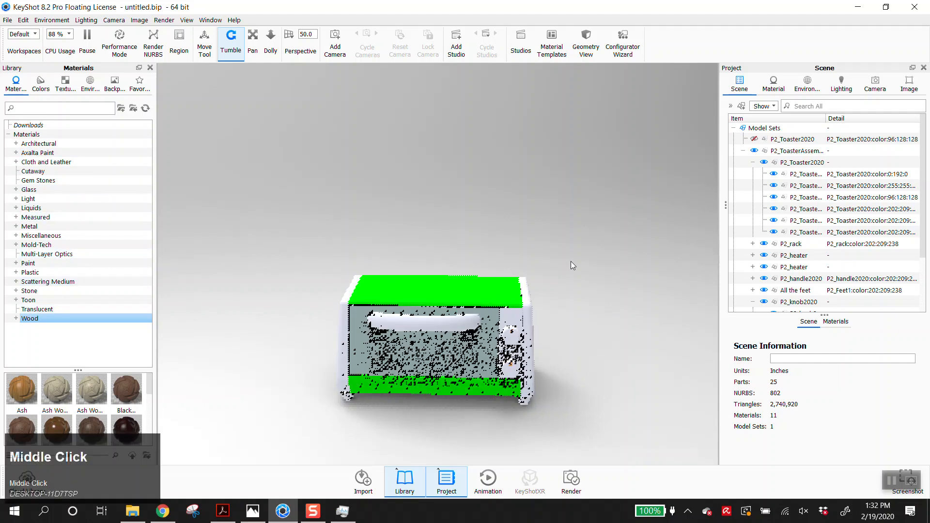
scroll(478, 279, up, 2)
drag(397, 286, 520, 296)
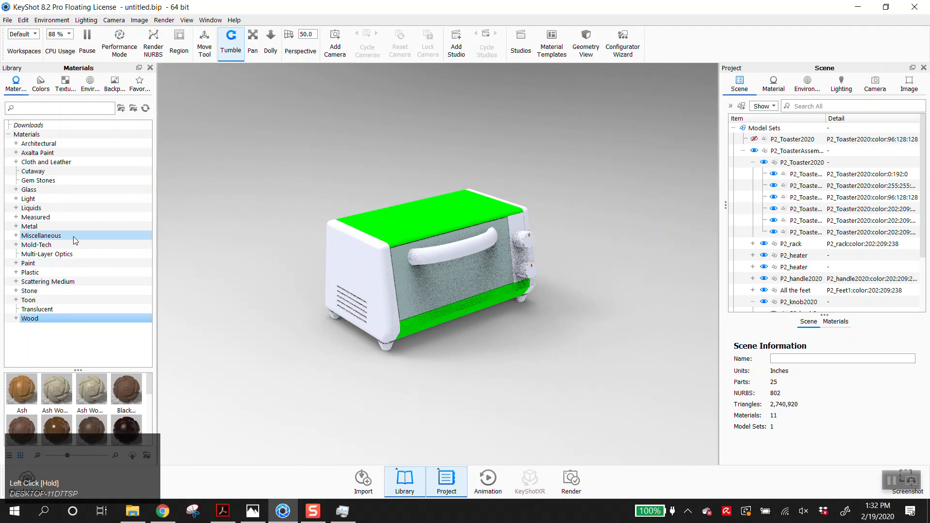
- Browse the Soft plastic materials in the library and try to apply the green soft rough plastic to the toaster's green top
click(17, 272)
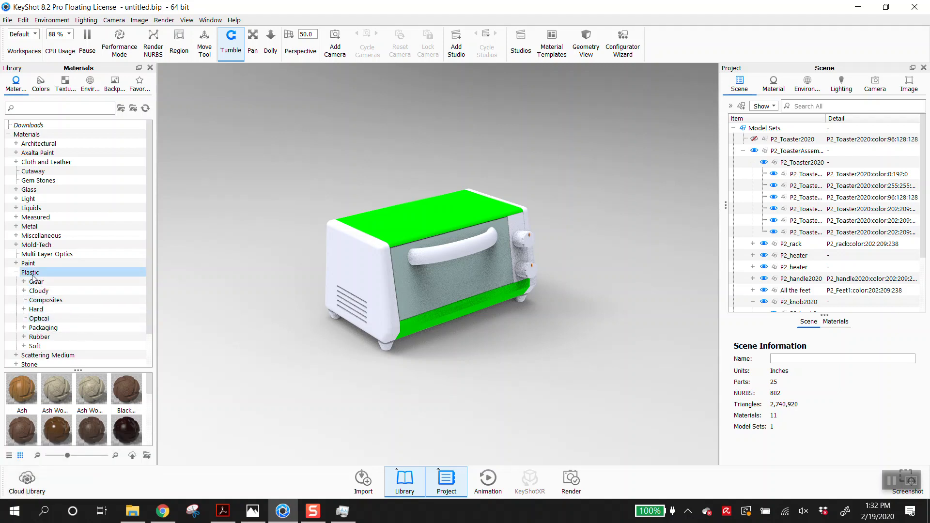
click(49, 346)
scroll(96, 295, down, 1)
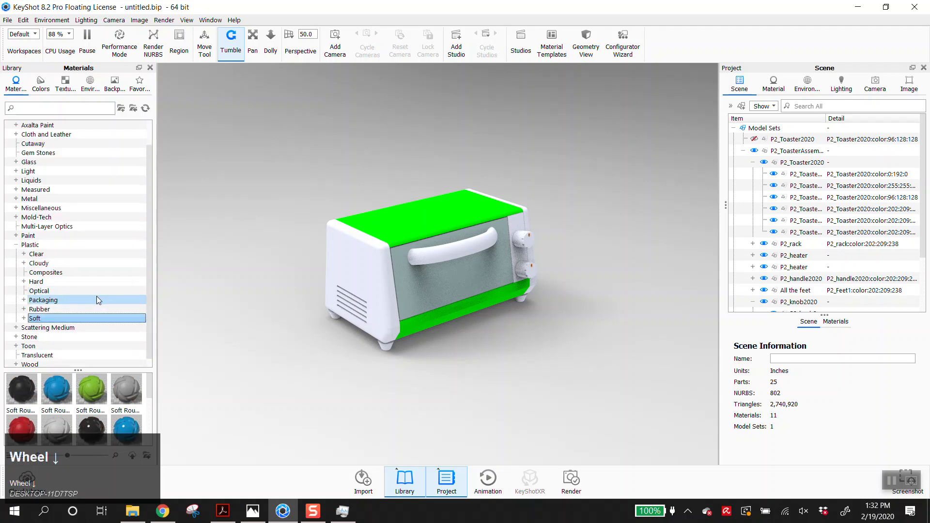
click(24, 319)
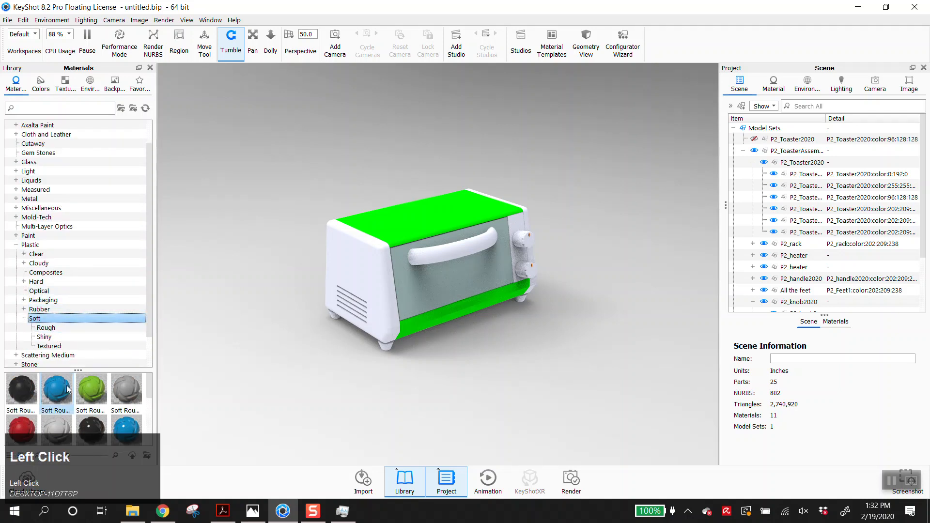
drag(87, 390, 378, 225)
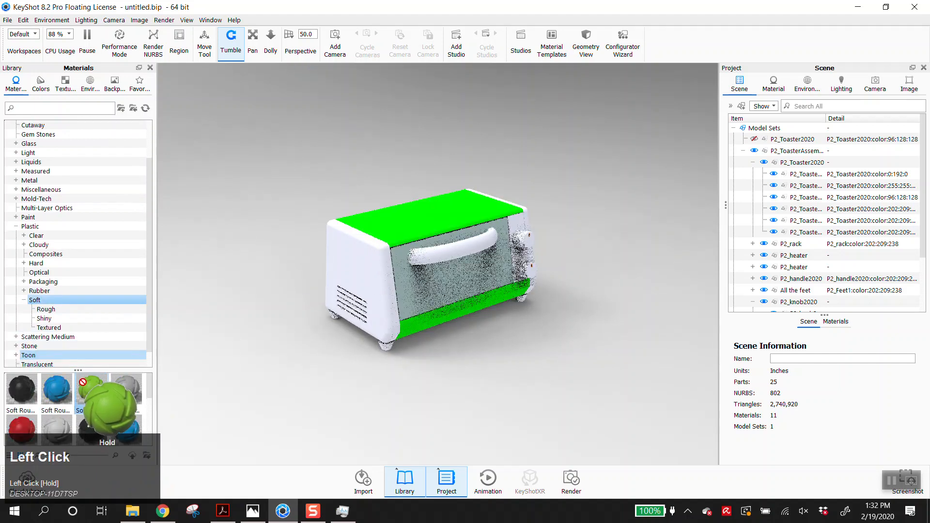
scroll(138, 295, down, 1)
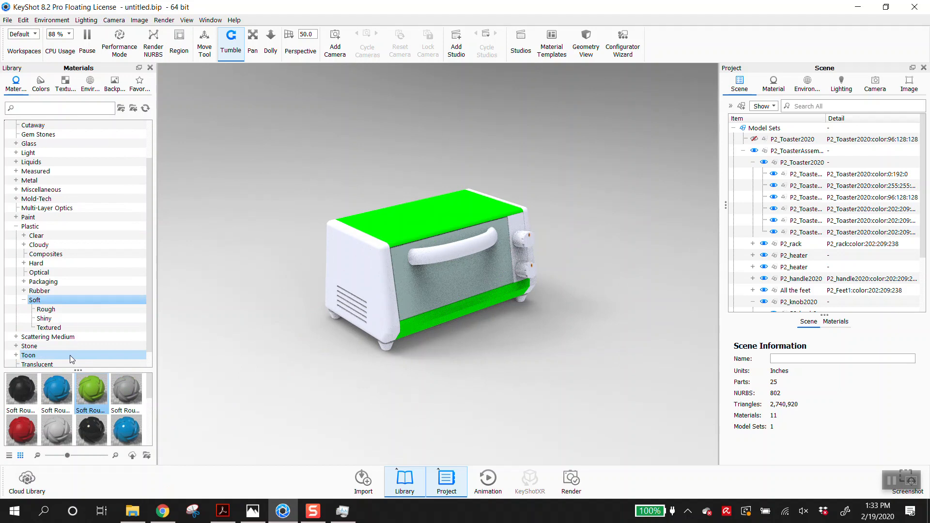
- Apply Hard Rough Plastic Blue from the Plastic > Hard > Rough materials to the toaster's green body
click(23, 264)
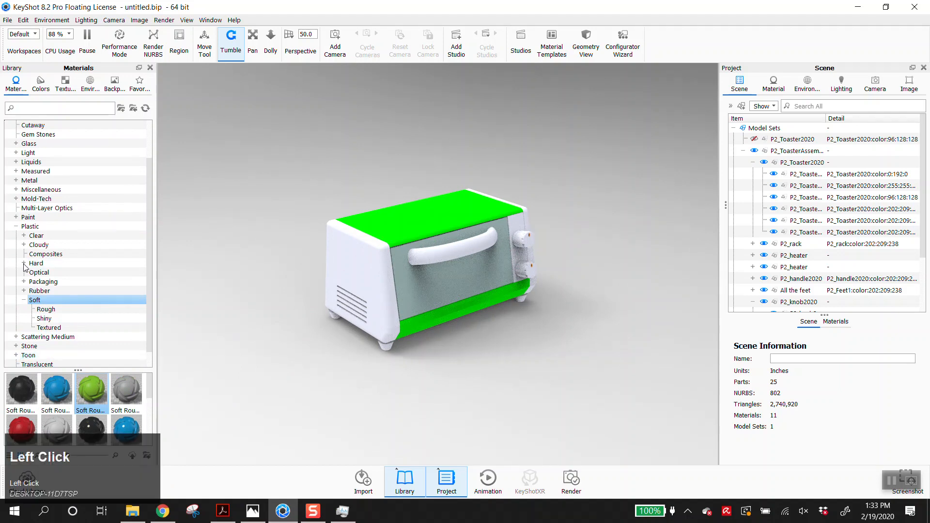
click(24, 264)
click(42, 264)
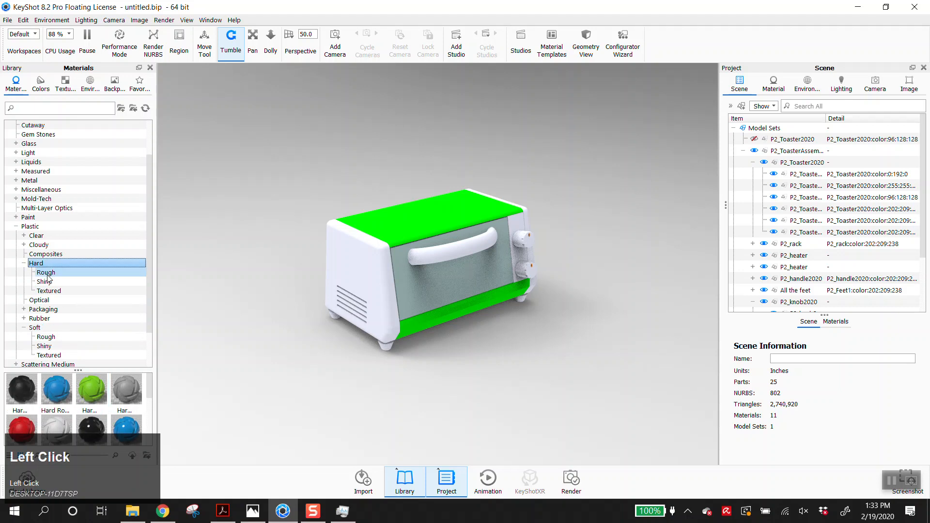
click(47, 273)
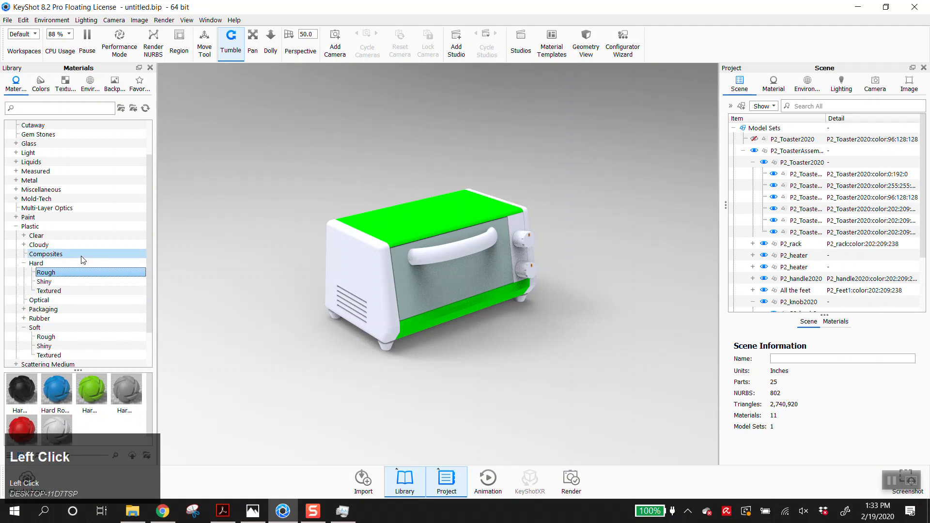
click(37, 265)
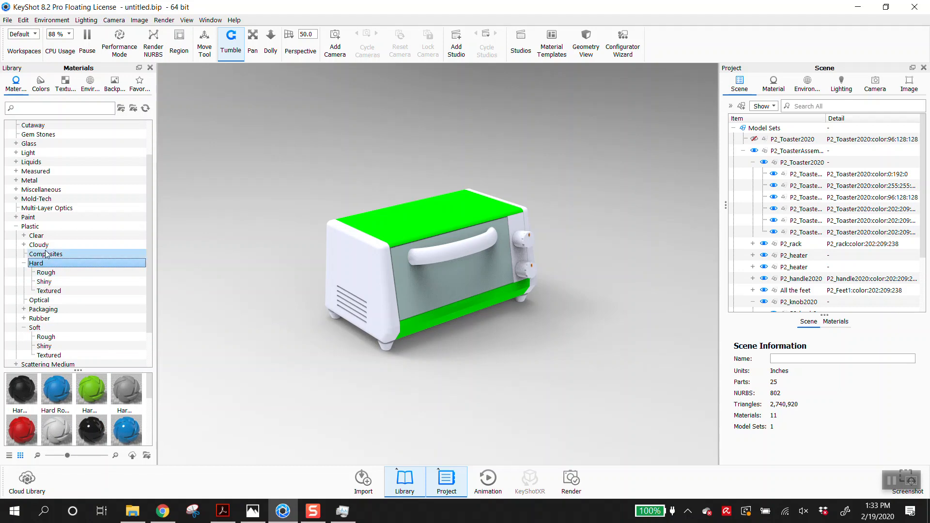
click(54, 274)
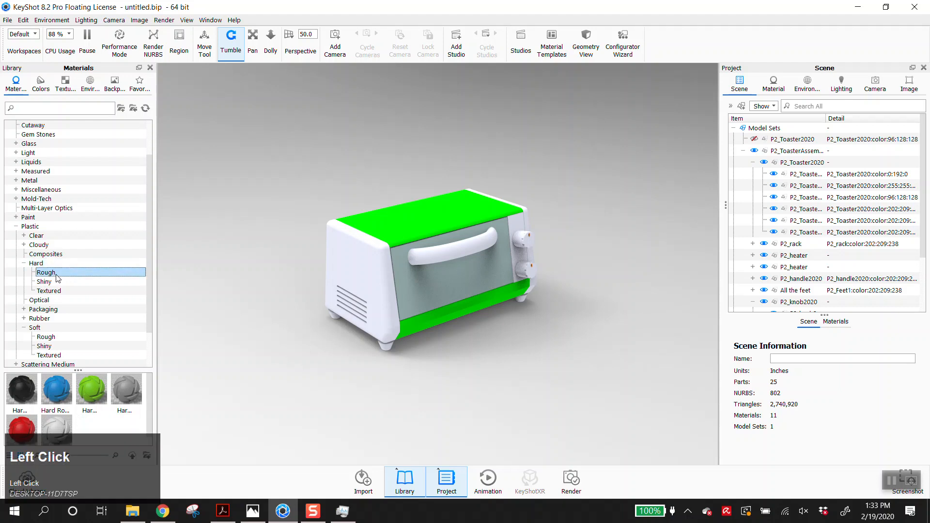
mouse_move(81, 405)
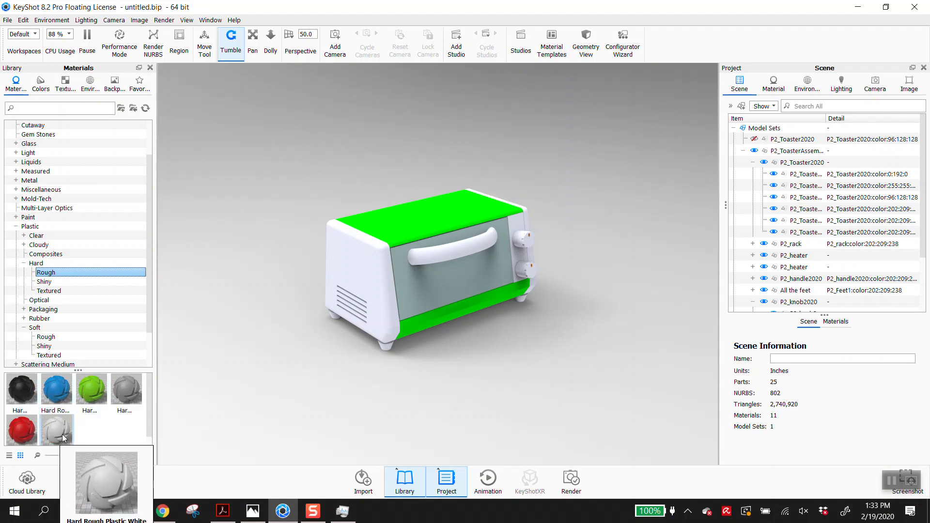
mouse_move(106, 390)
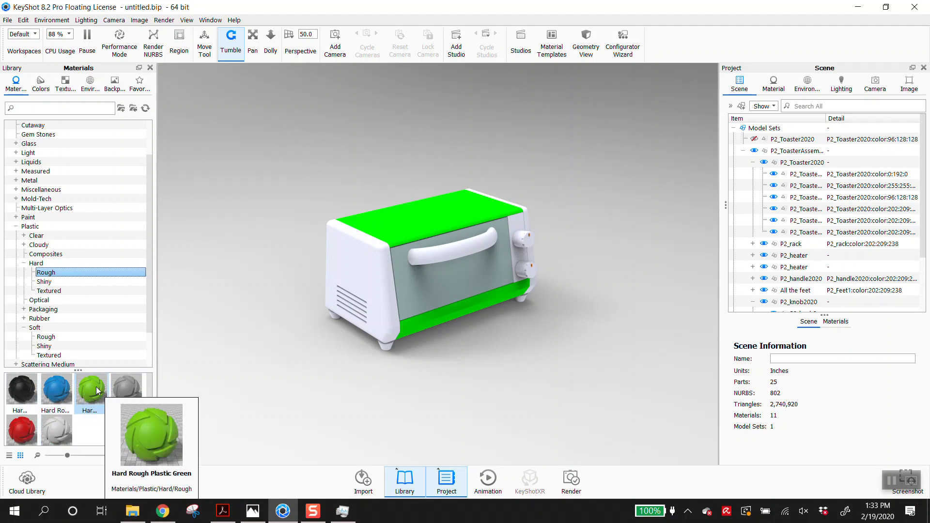
mouse_move(70, 384)
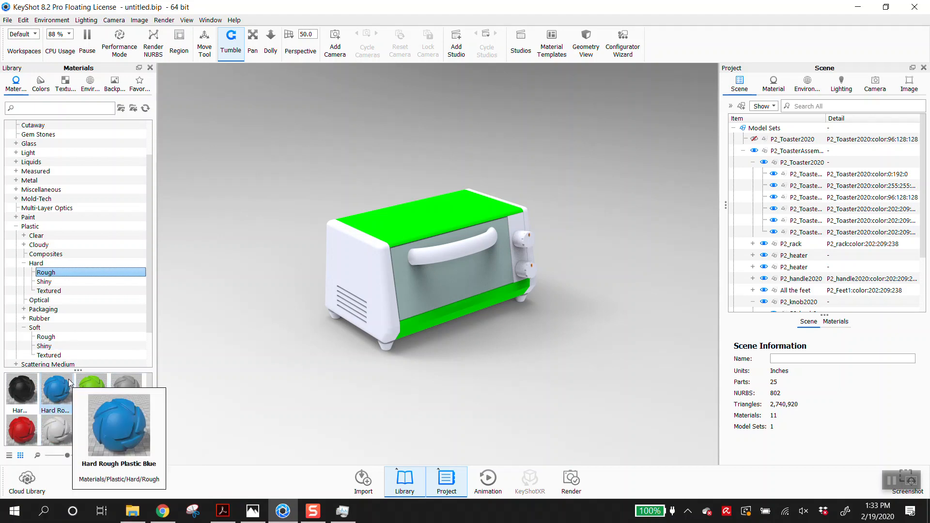
click(59, 390)
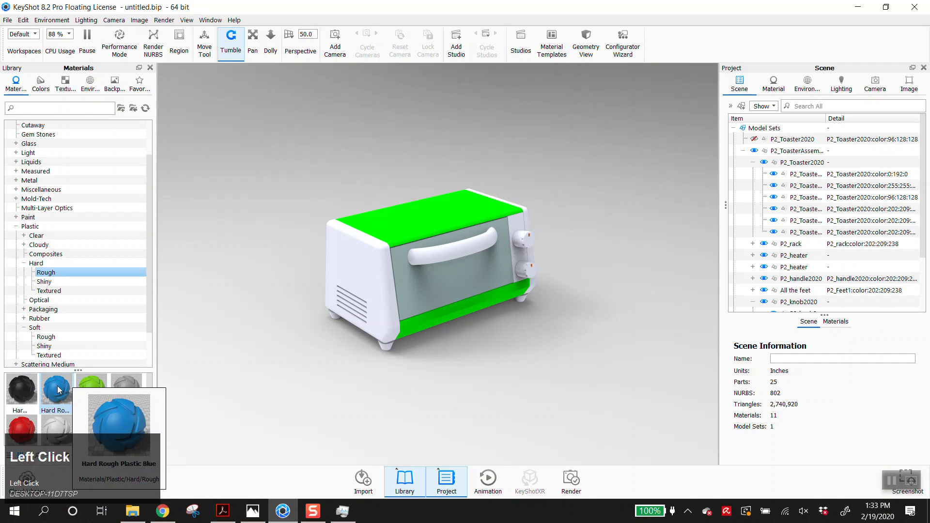
drag(62, 387, 433, 217)
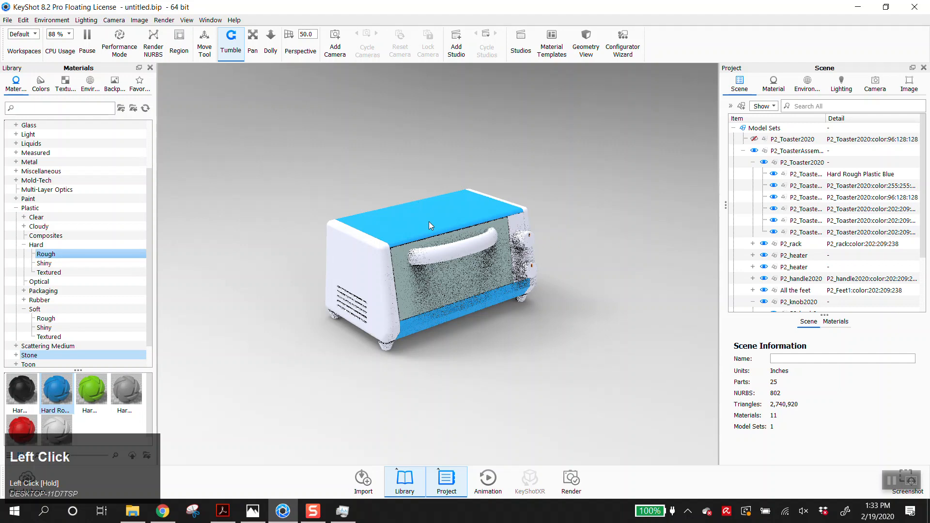
- Apply Hard Rough Plastic Blue to the toaster's white side panels and link it with the matching material already in use
click(50, 392)
drag(51, 392, 344, 250)
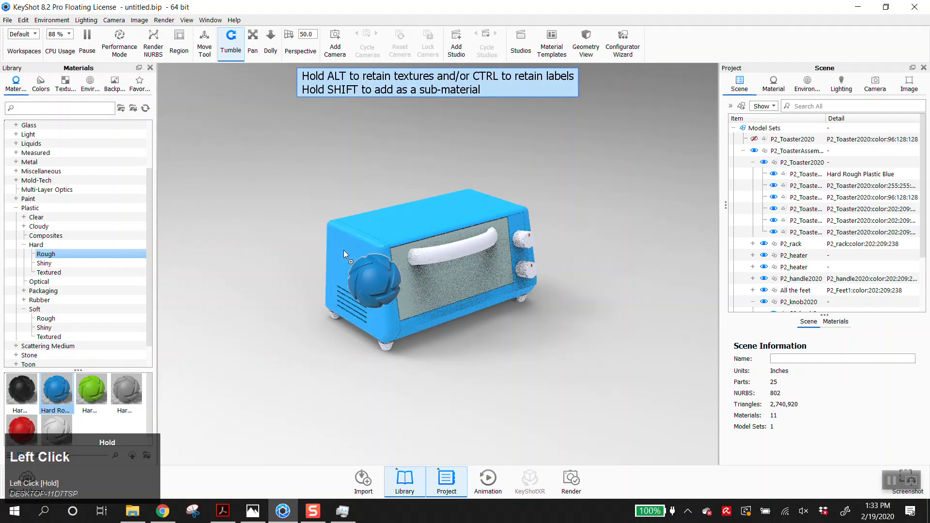
drag(343, 250, 344, 250)
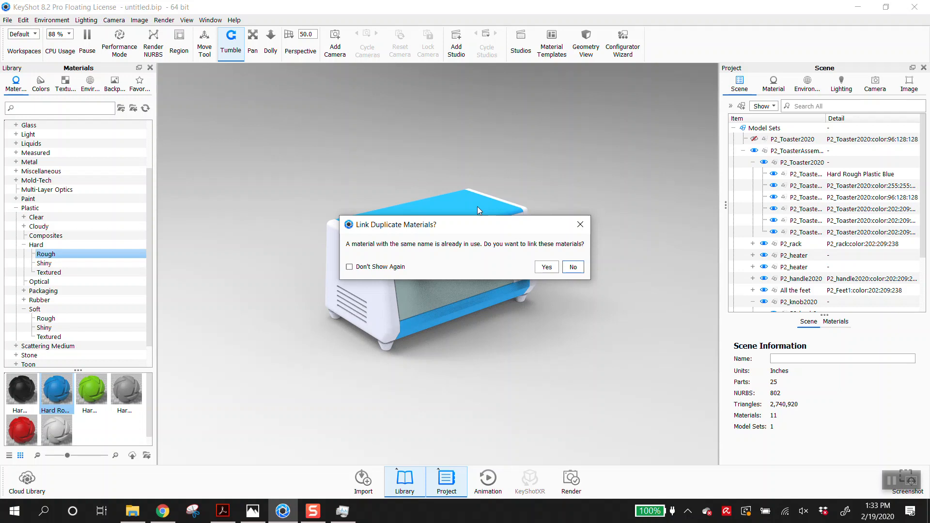
click(535, 267)
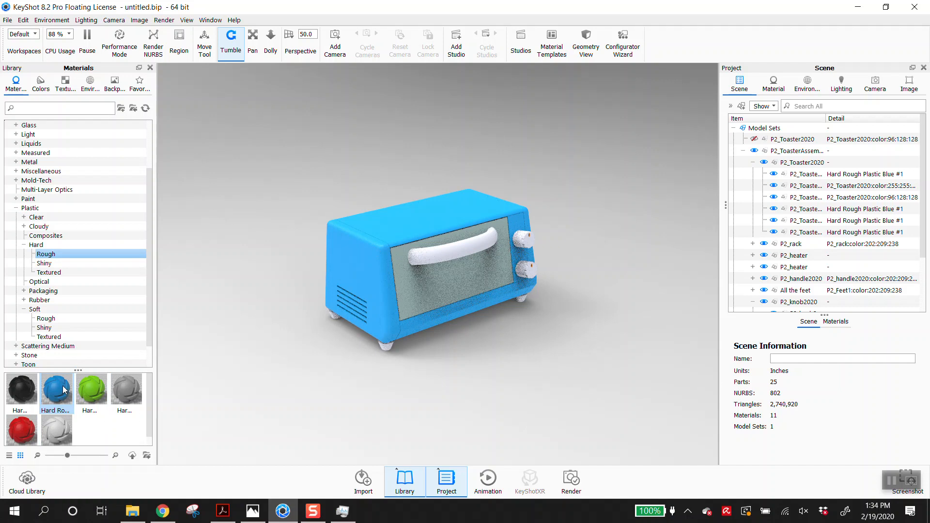
- Apply Hard Rough Plastic Red to the toaster's linked body parts and open that material for editing
drag(22, 429, 365, 259)
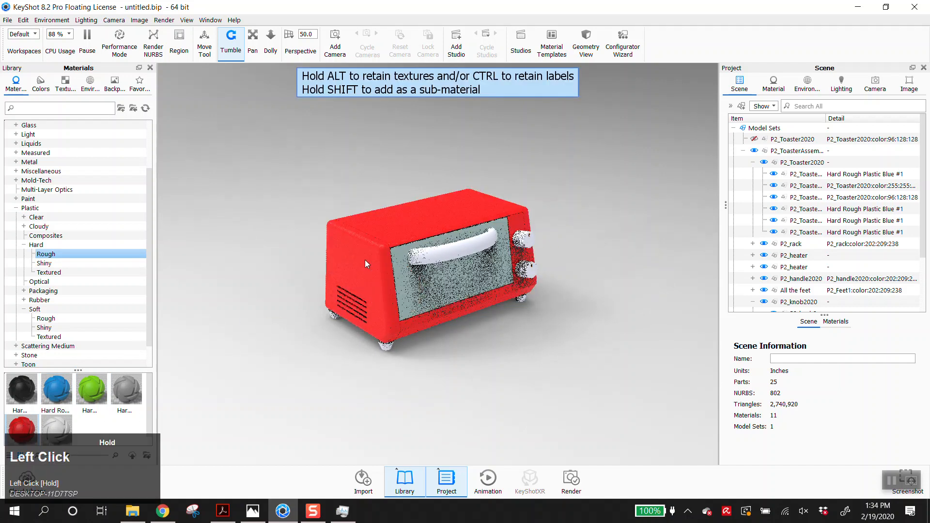
right_click(427, 214)
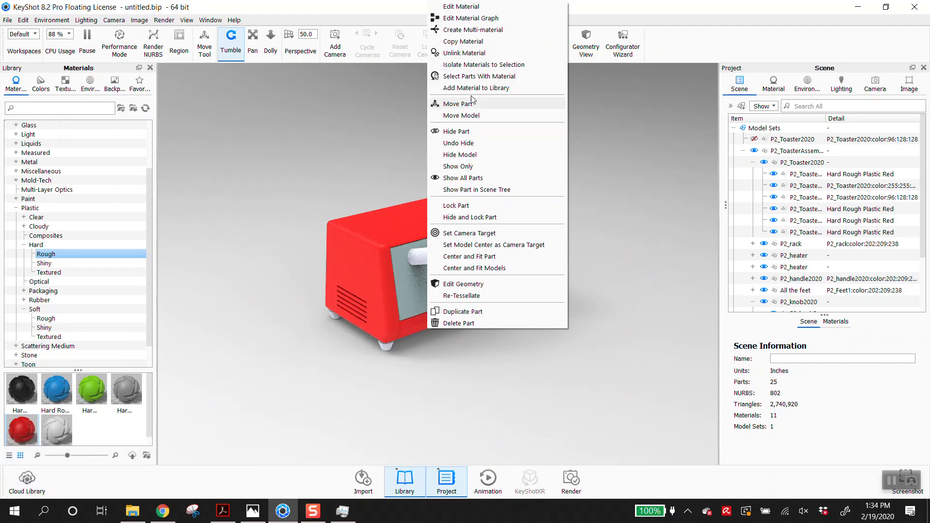
click(360, 155)
right_click(419, 221)
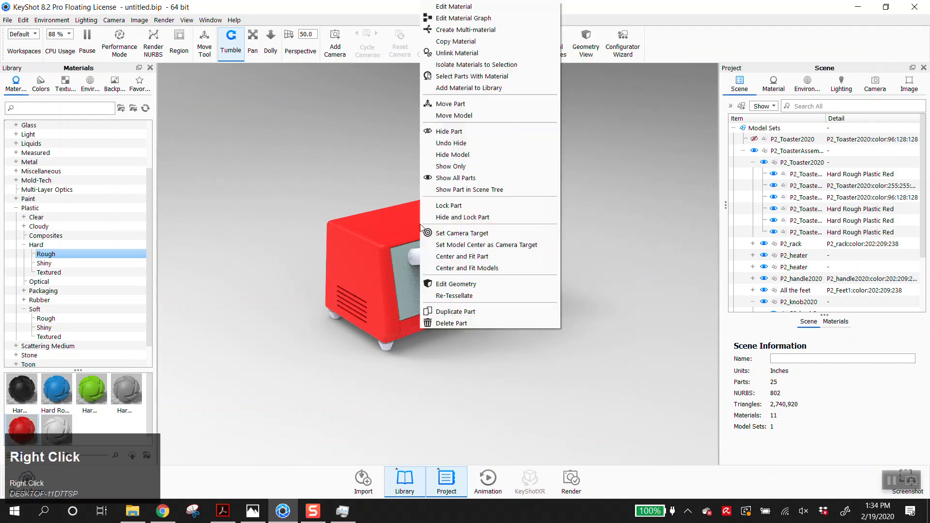
click(472, 7)
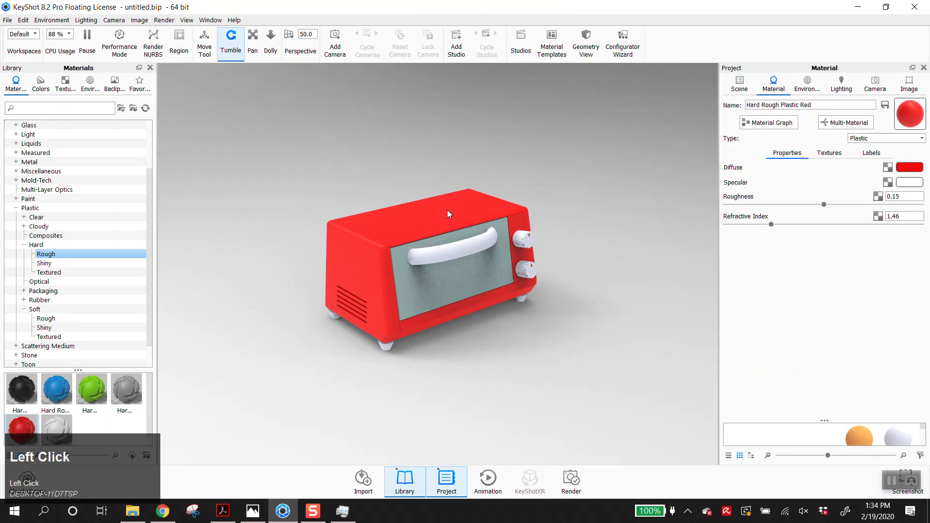
- Unlink the red material from the toaster's top and apply the grey hard rough plastic to its side panels
right_click(427, 211)
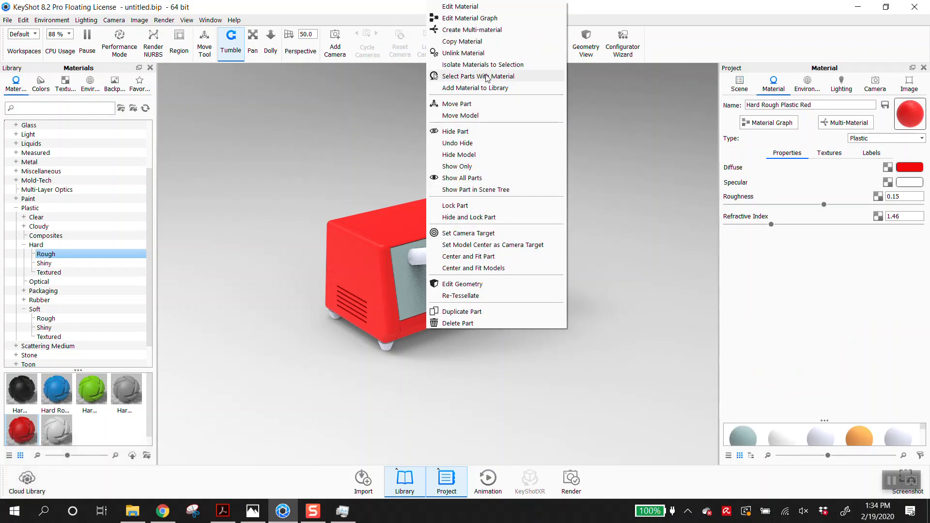
click(359, 152)
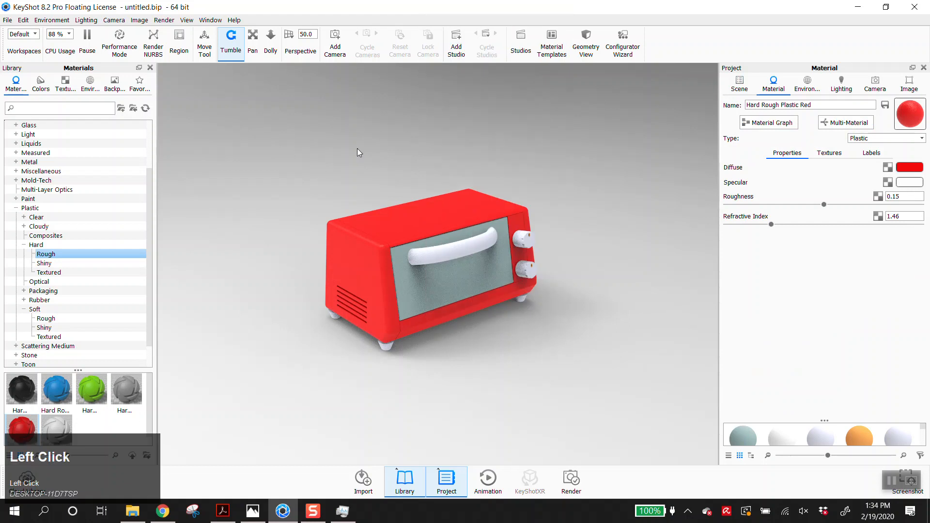
right_click(438, 222)
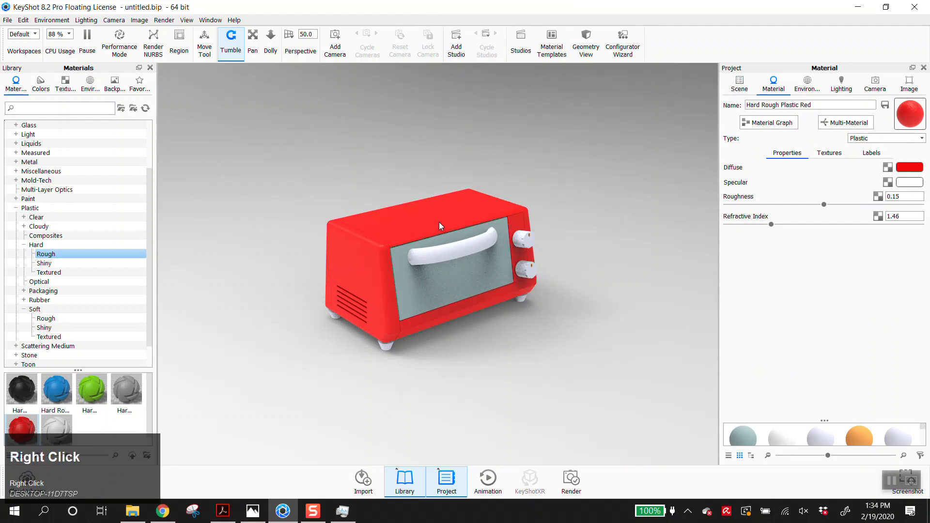
click(460, 53)
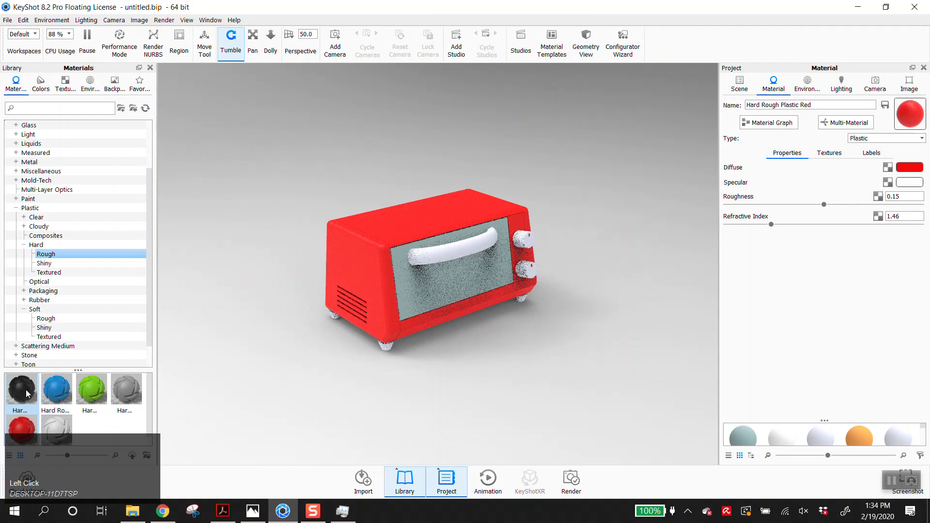
drag(126, 390, 350, 249)
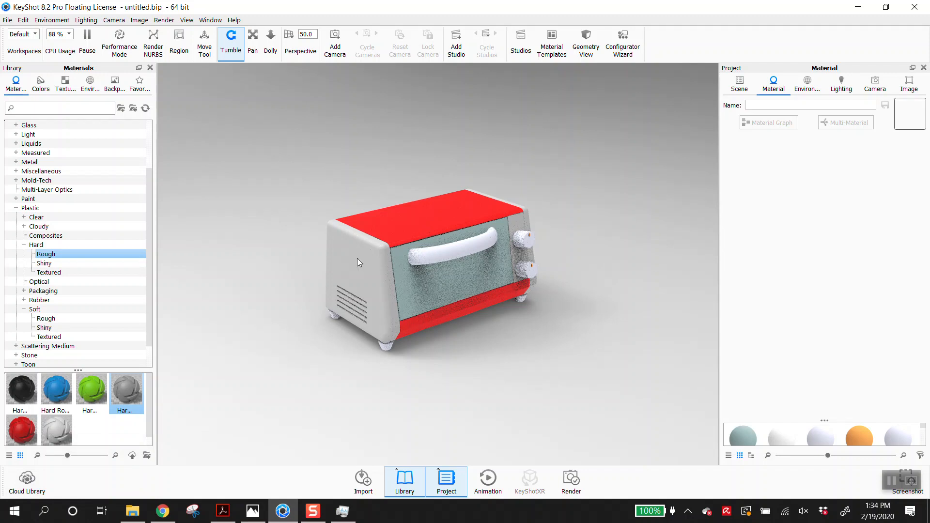
- Apply Hard Rough Plastic Blue across the toaster's body again, linking the duplicate materials
drag(57, 389, 454, 206)
click(546, 267)
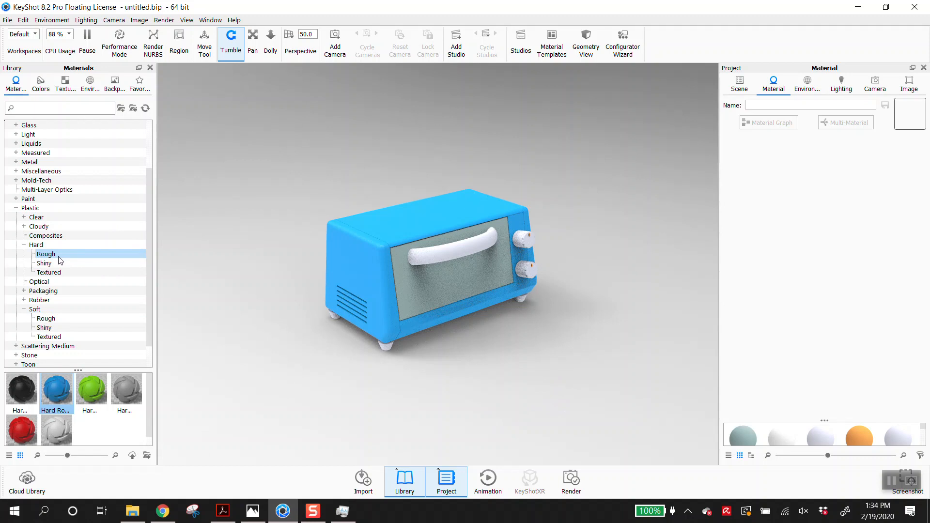
- Compare the blue body material's roughness at 0 and 0.29 on the toaster's edges, and set it to 0.162
click(375, 225)
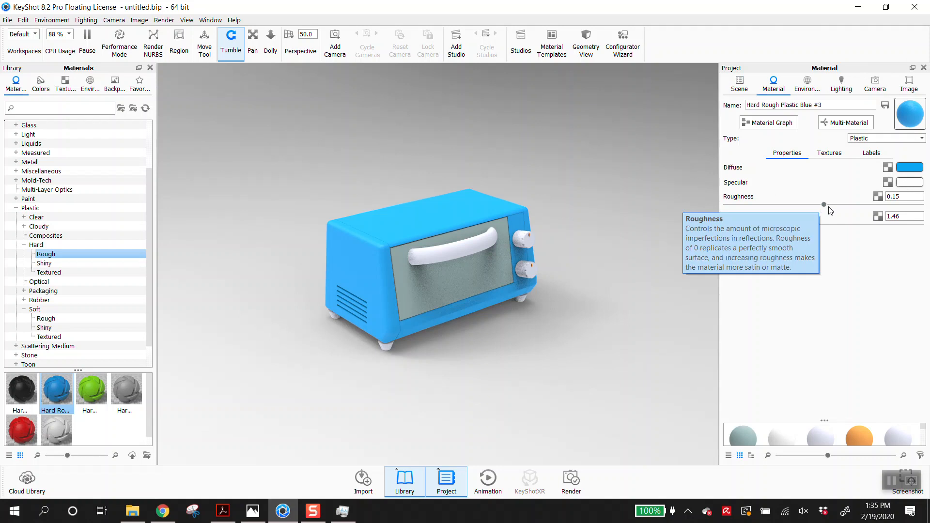
drag(827, 207, 699, 208)
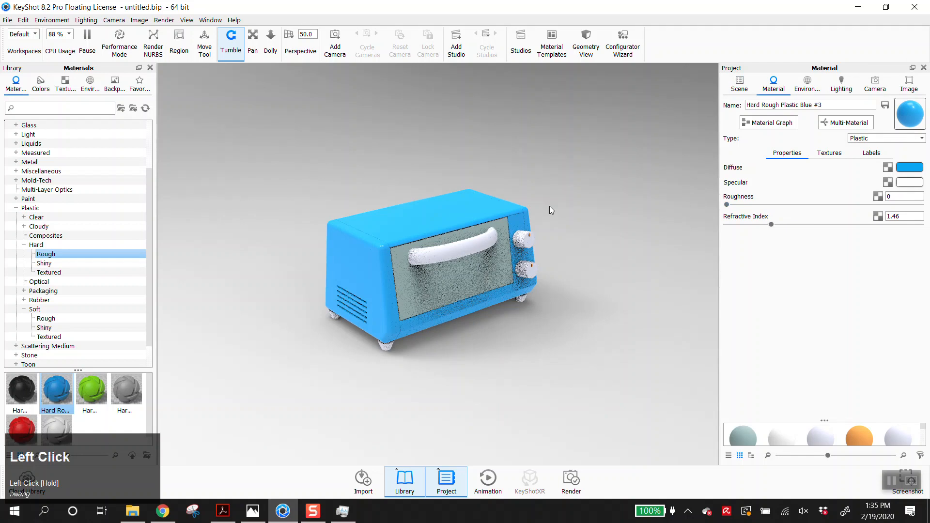
scroll(395, 244, down, 5)
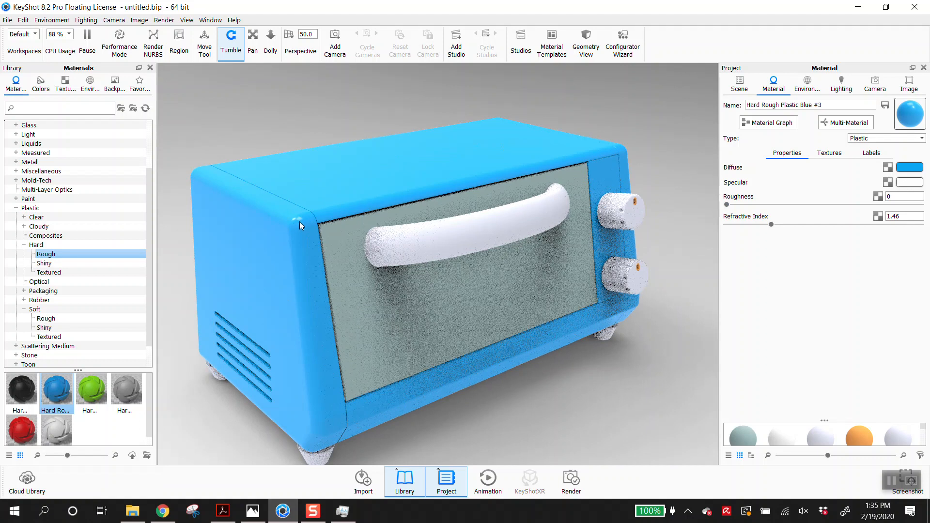
drag(726, 204, 914, 205)
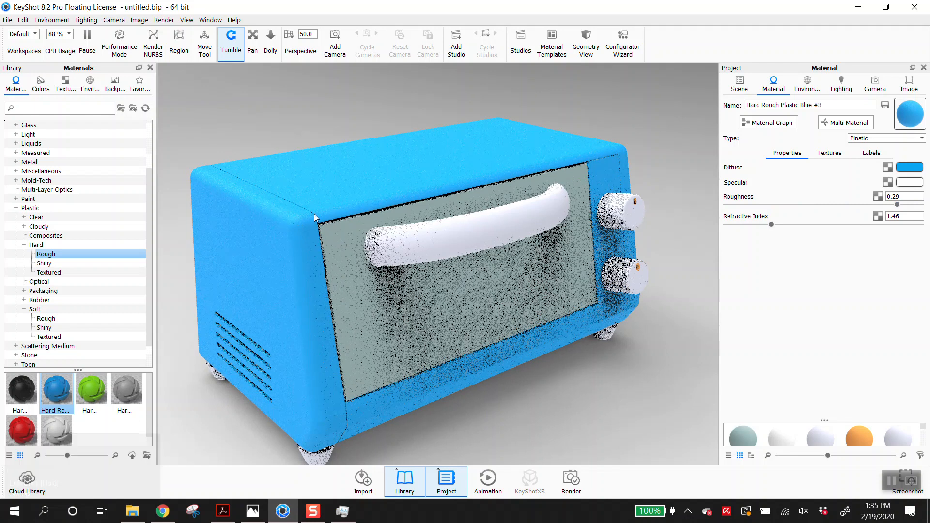
drag(897, 205, 824, 211)
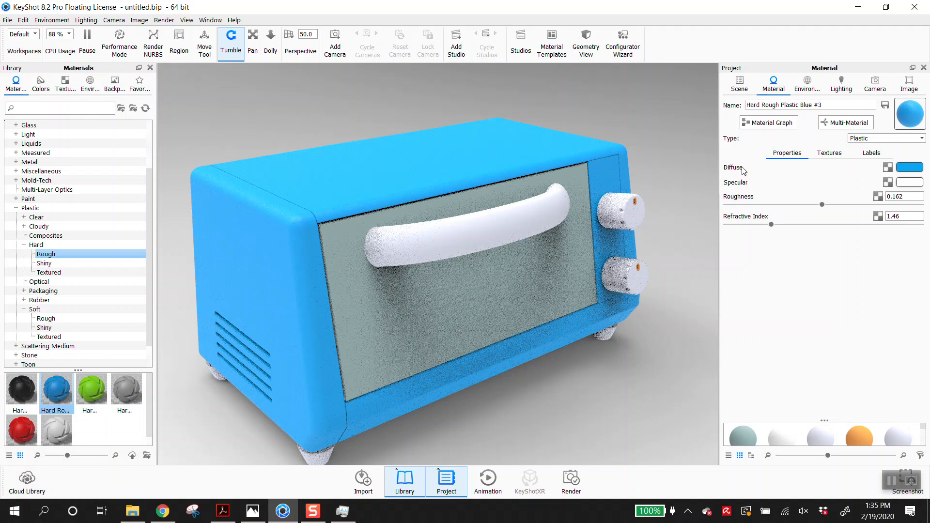
- Change the body material's diffuse color to a bright teal green and set its roughness to 0
click(909, 168)
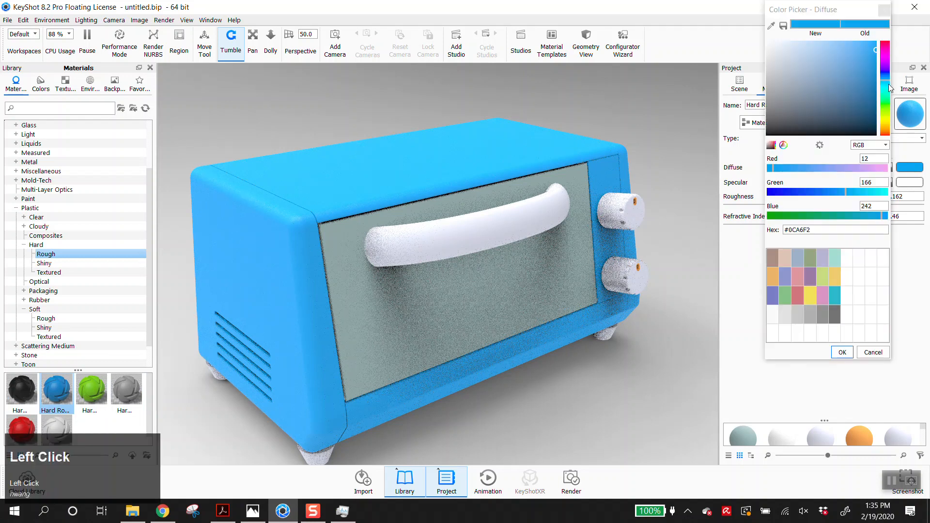
drag(885, 83, 887, 70)
click(858, 76)
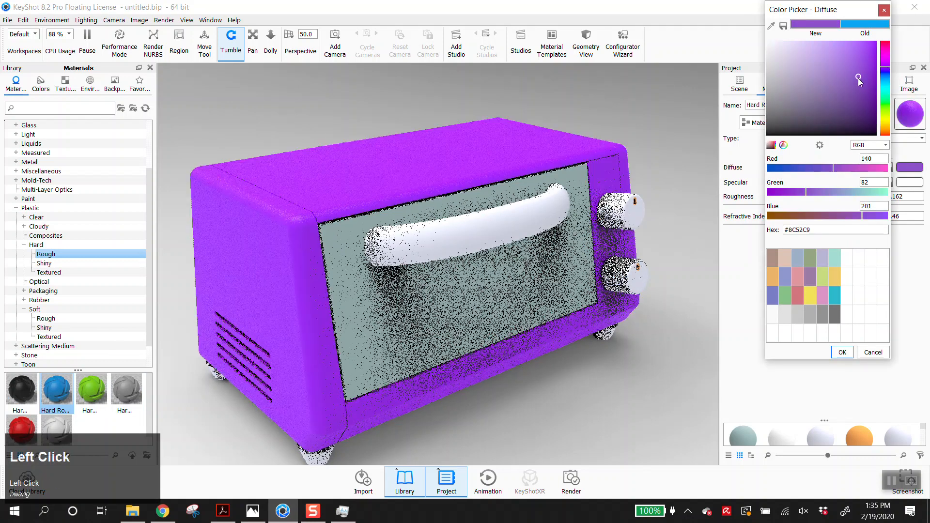
click(888, 116)
drag(861, 87, 845, 103)
drag(804, 169, 793, 169)
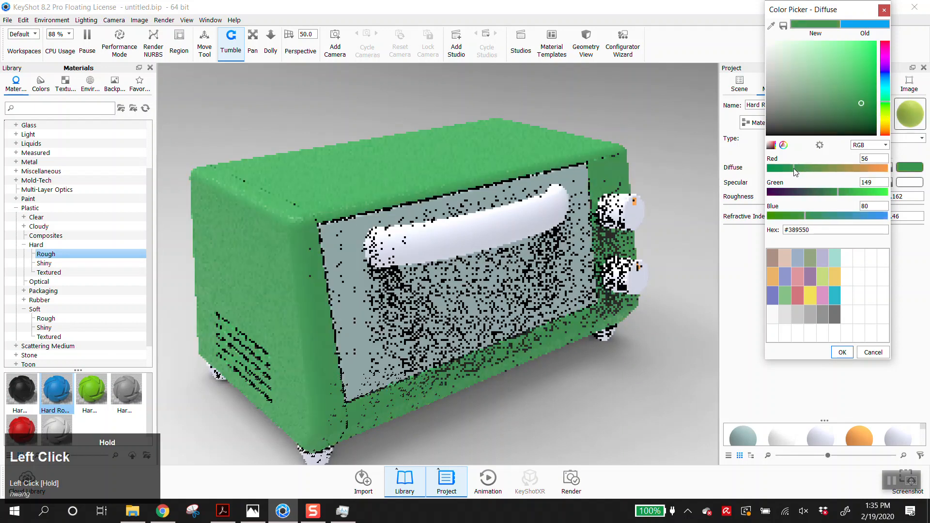
drag(837, 192, 867, 192)
drag(812, 216, 848, 215)
click(842, 352)
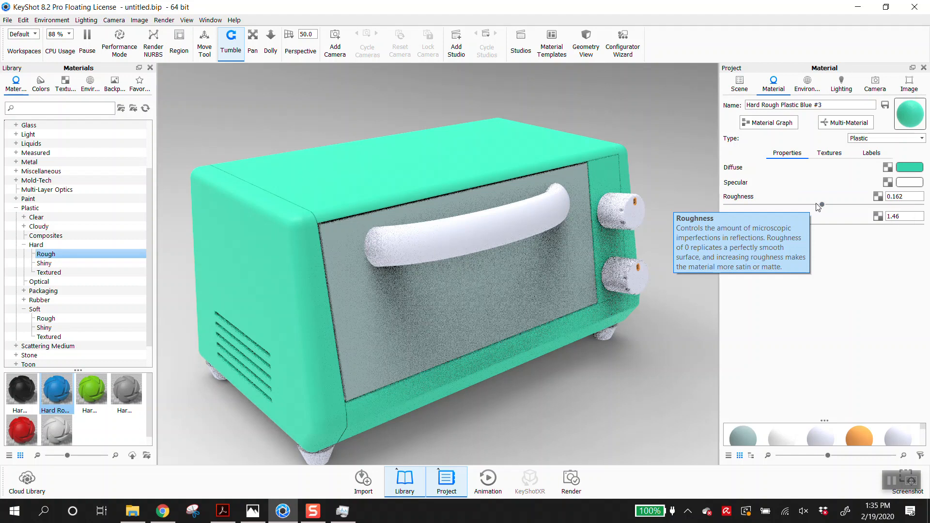
drag(821, 205, 678, 212)
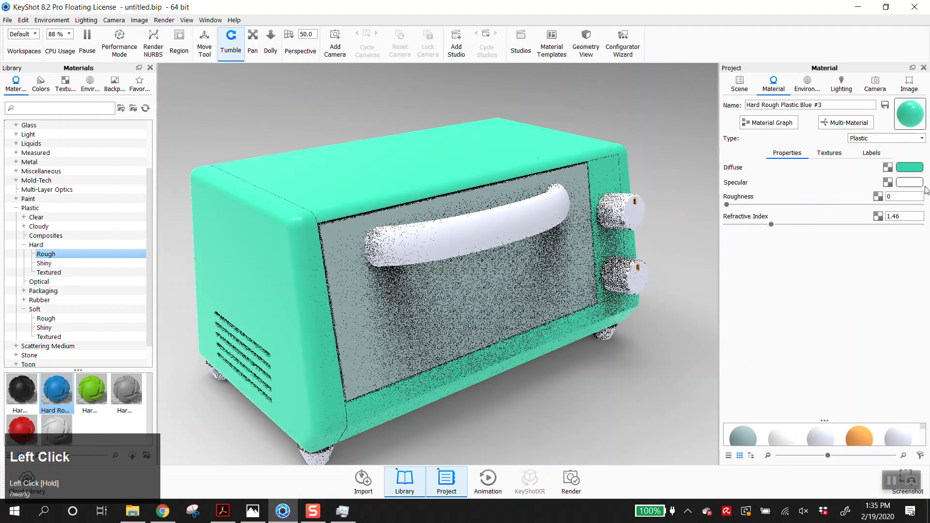
- Try a pure red specular color (#FF0000) on the body material and restore it to white (#FFFFFF)
click(913, 183)
drag(843, 88, 928, 45)
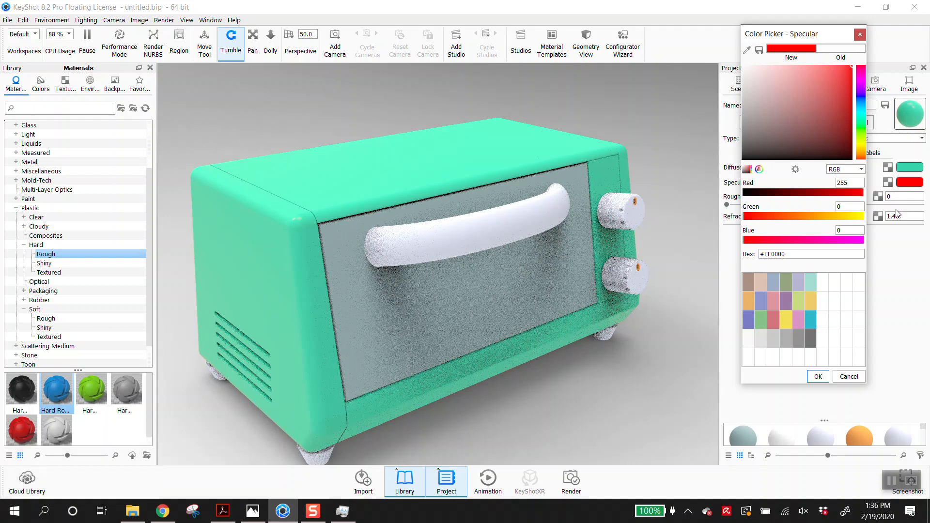
drag(814, 125, 742, 66)
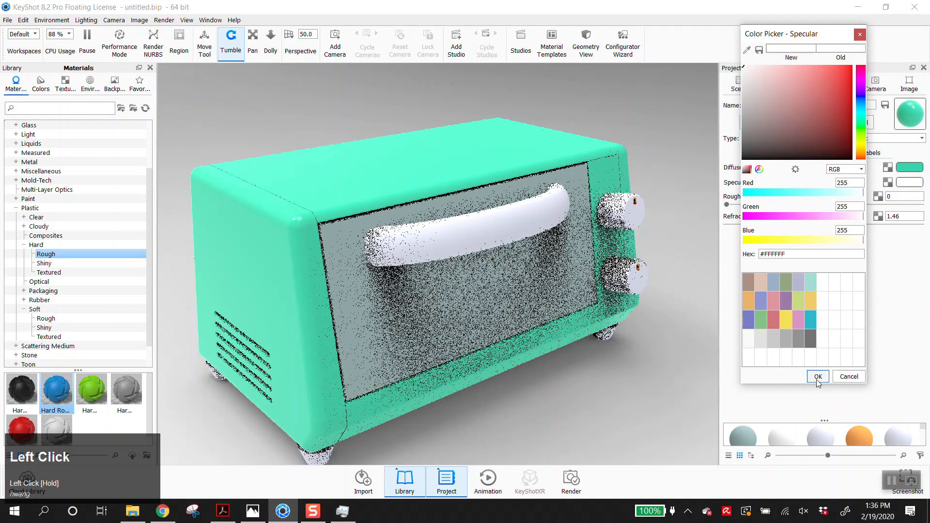
click(817, 377)
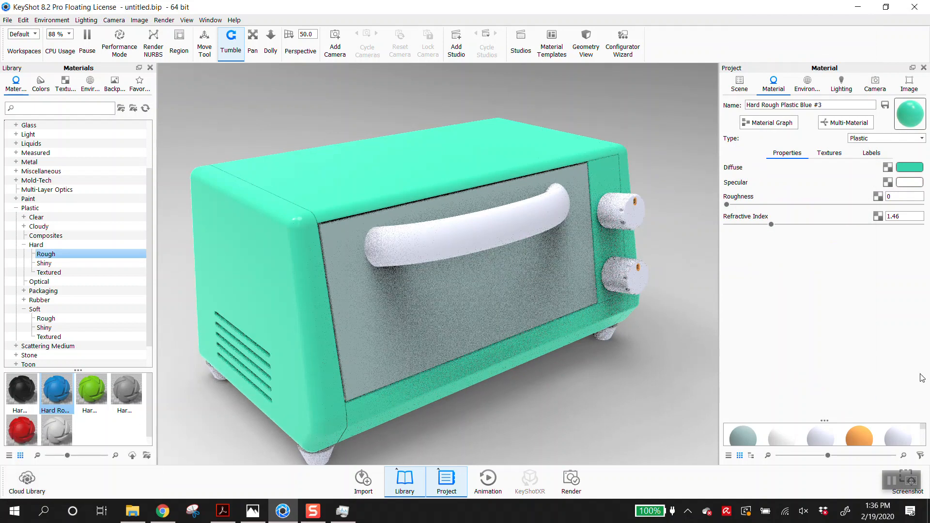
- Copy the teal green body material onto the toaster's four feet and its door handle
scroll(586, 358, up, 2)
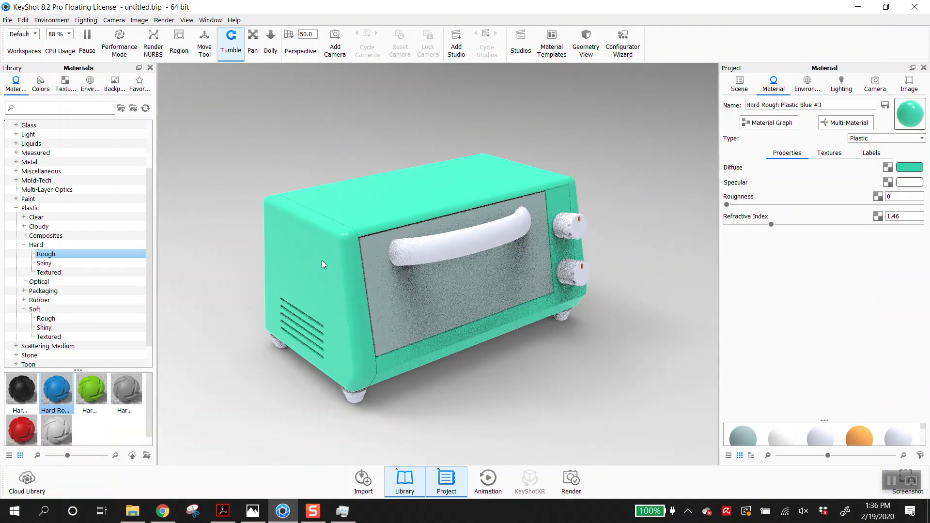
scroll(387, 367, down, 2)
drag(327, 391, 338, 309)
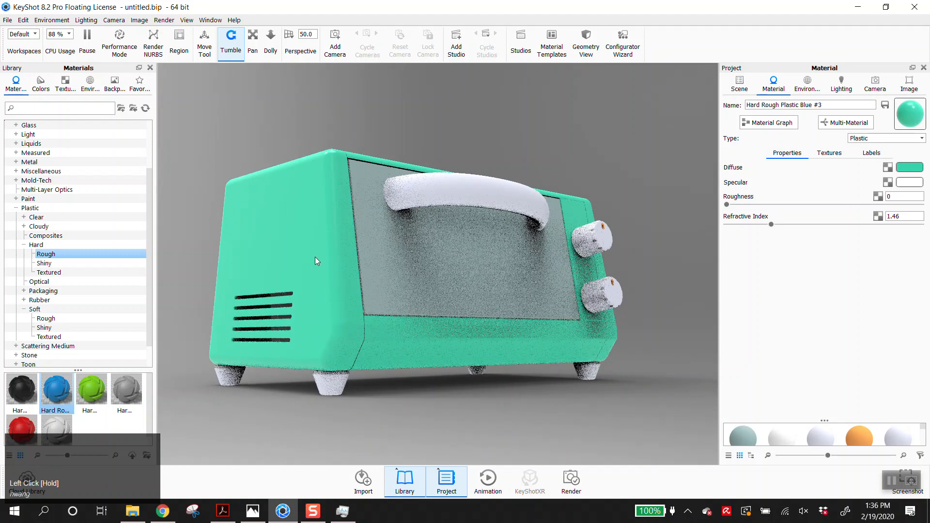
shift+click(285, 224)
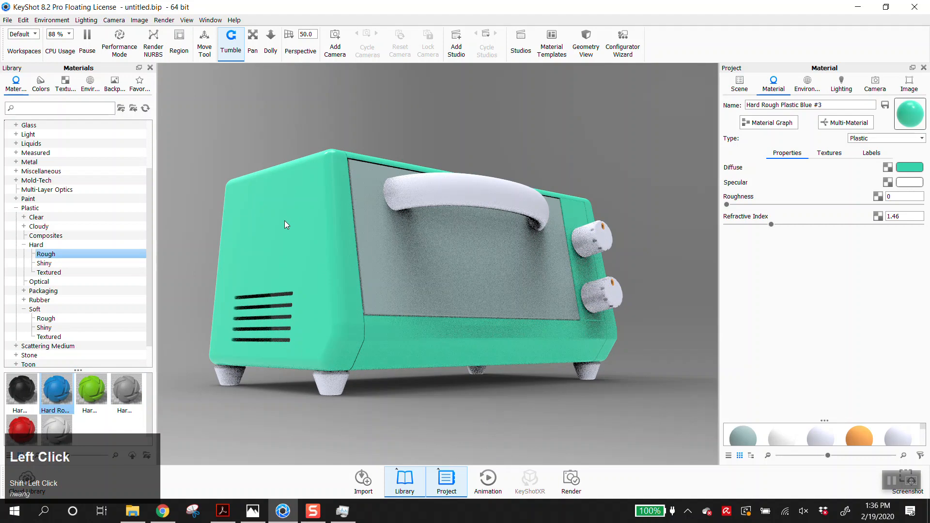
shift+right_click(331, 387)
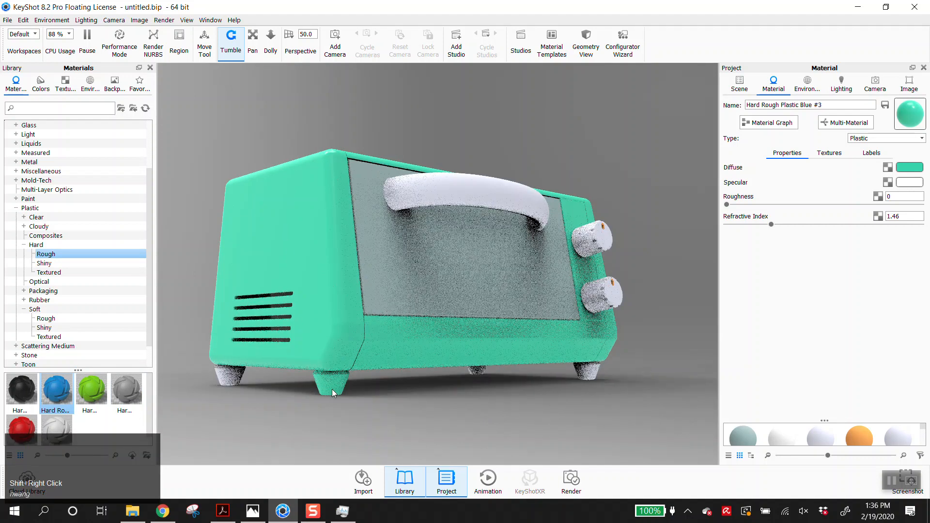
shift+click(285, 199)
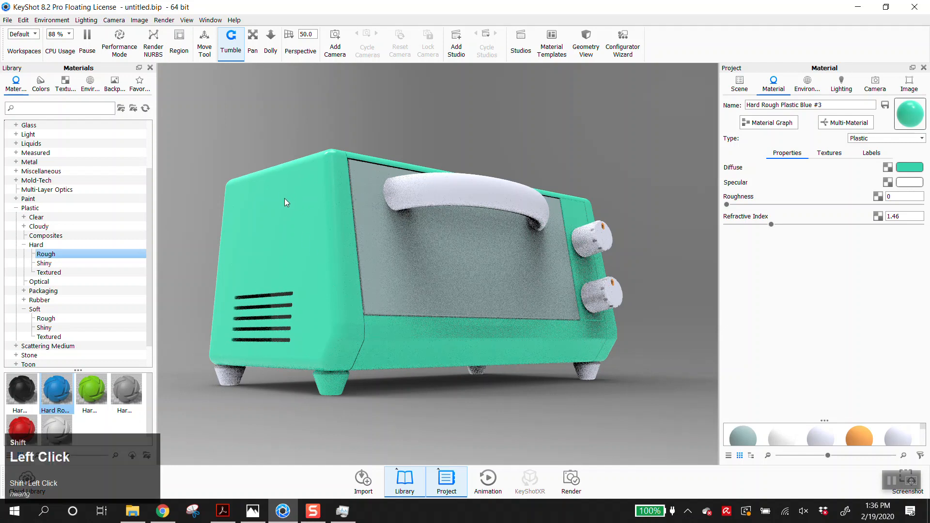
shift+right_click(227, 381)
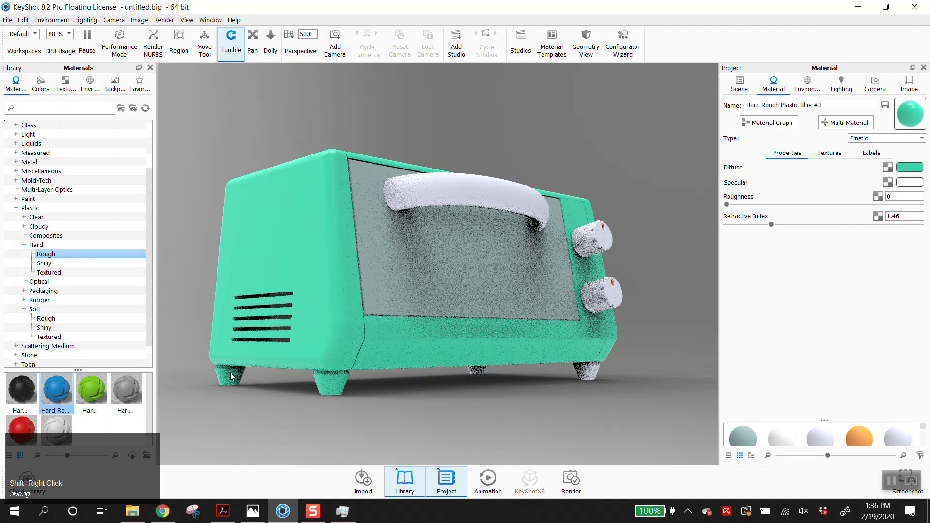
shift+right_click(583, 375)
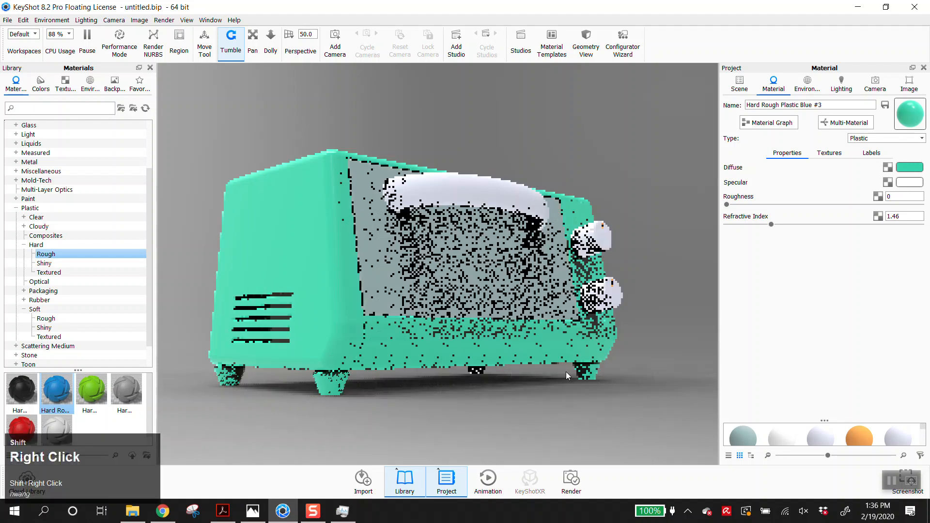
shift+right_click(477, 371)
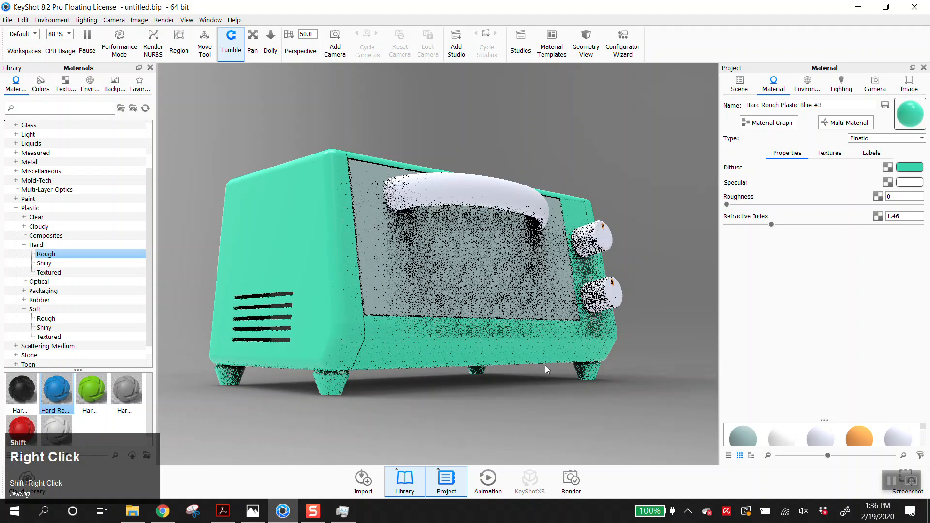
shift+right_click(493, 208)
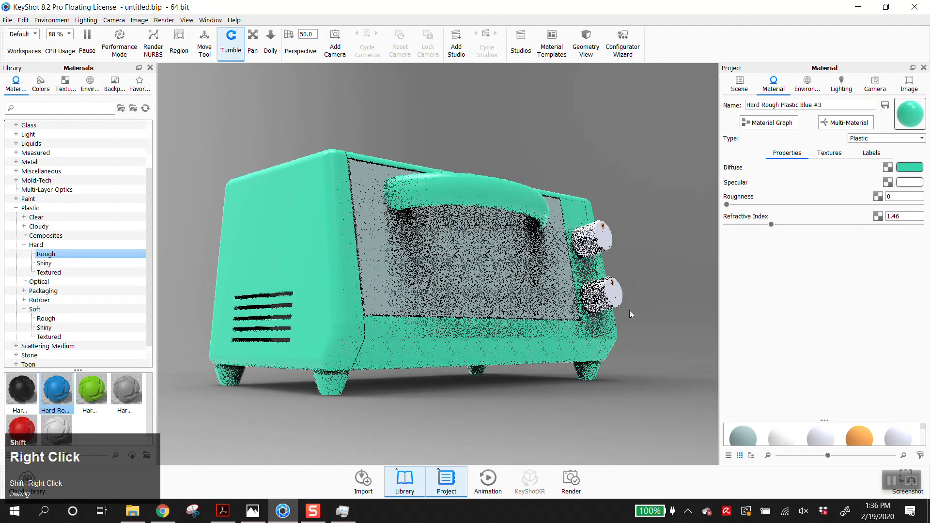
- Paste the teal body material onto the control knobs, and apply Hard Rough Plastic Green to the toaster's linked parts
shift+right_click(606, 296)
scroll(512, 291, up, 3)
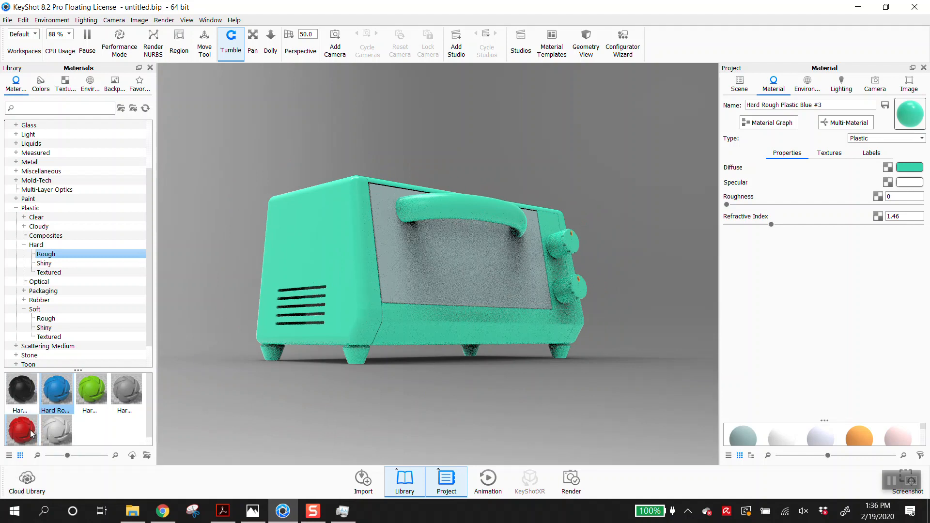
drag(93, 393, 407, 213)
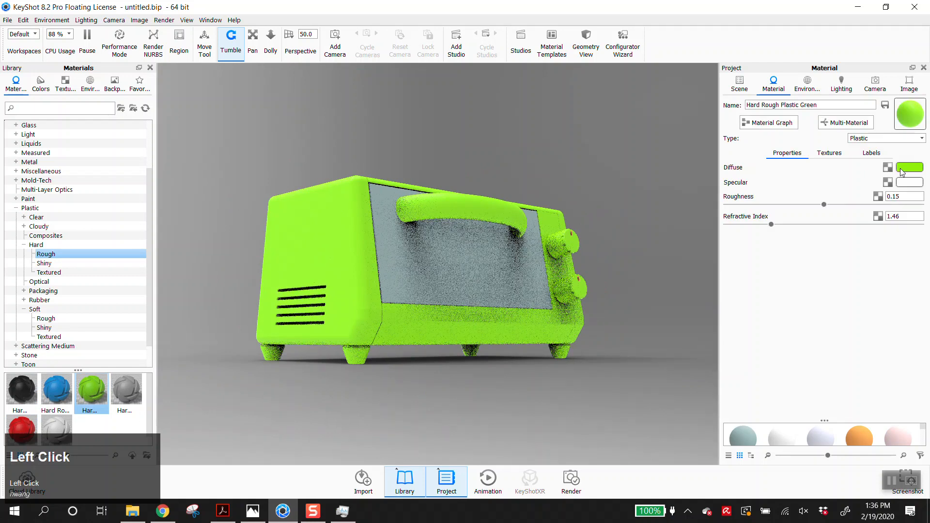
- Try a muted green diffuse color (#608064) on the linked green plastic and undo the change
click(900, 168)
drag(862, 130, 861, 124)
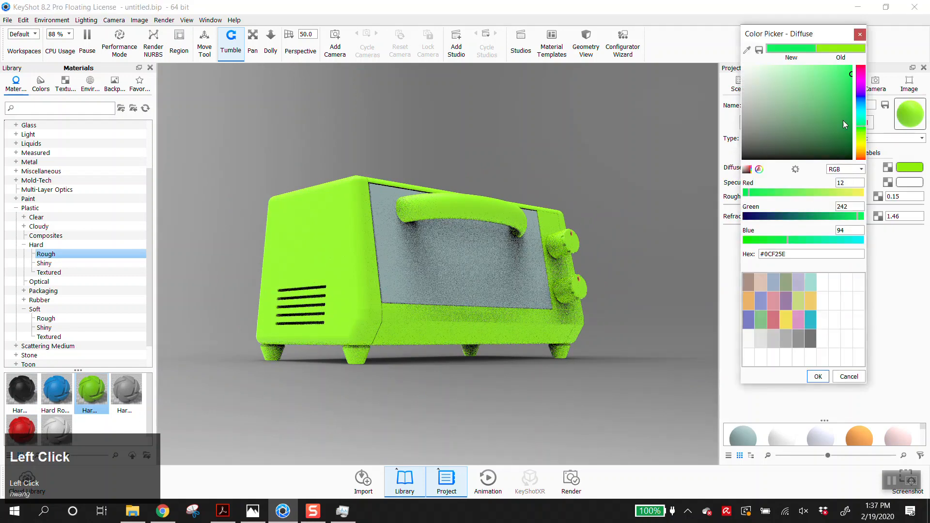
click(817, 119)
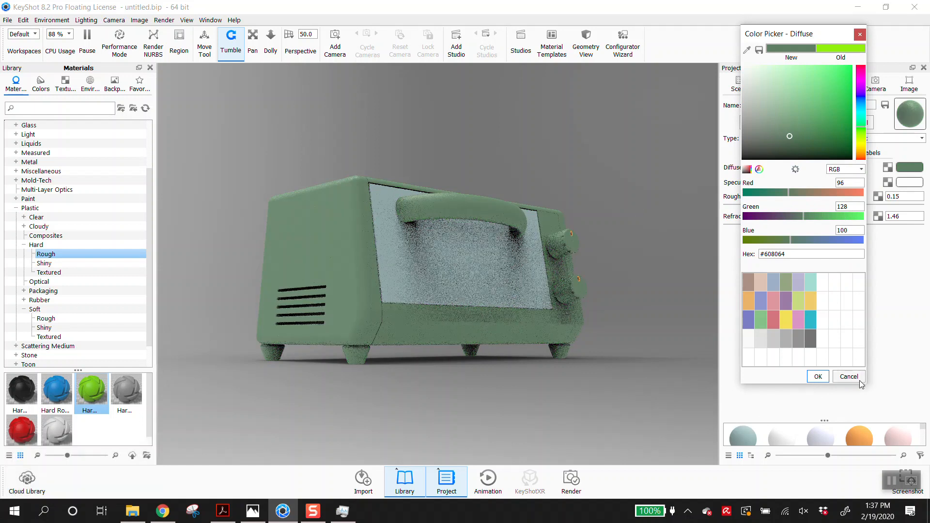
click(818, 377)
key(ctrl+z)
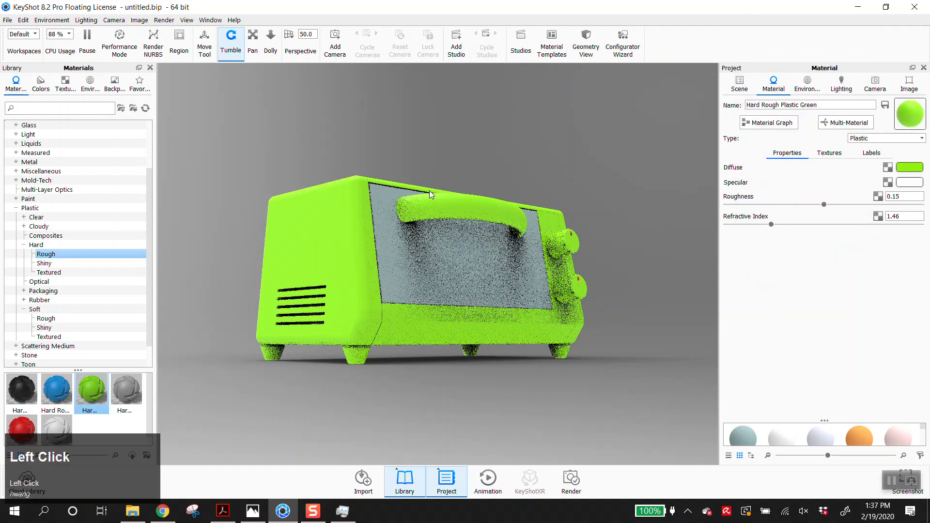
- Unlink the green plastic material on the door handle and both control knobs from the body's material
right_click(452, 206)
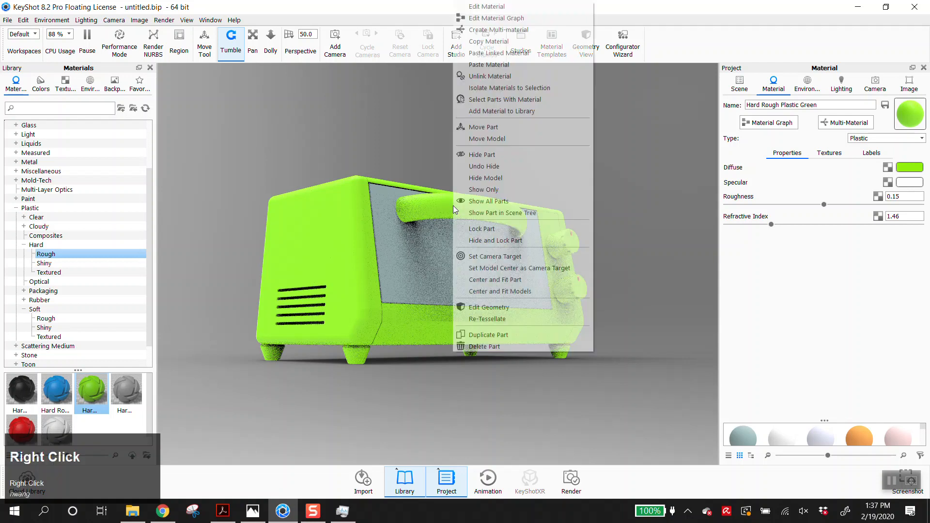
click(486, 77)
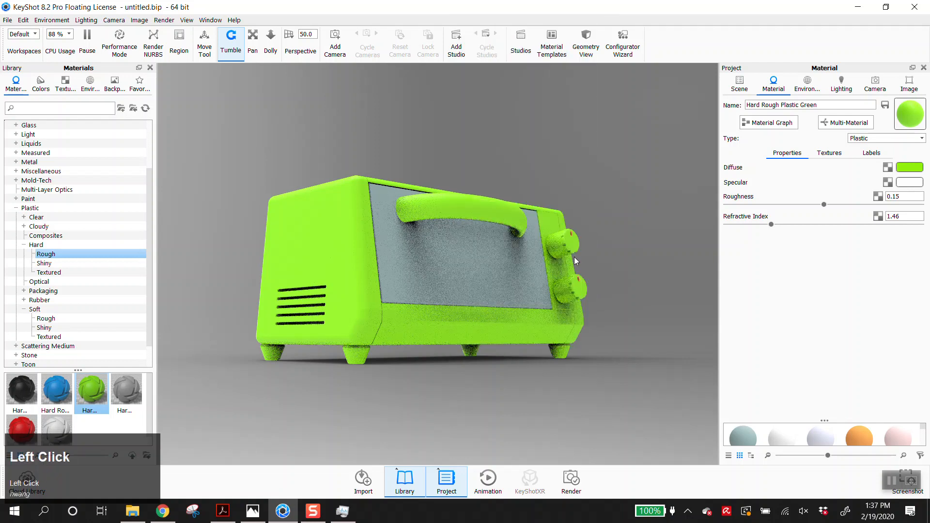
right_click(568, 252)
click(608, 80)
right_click(578, 213)
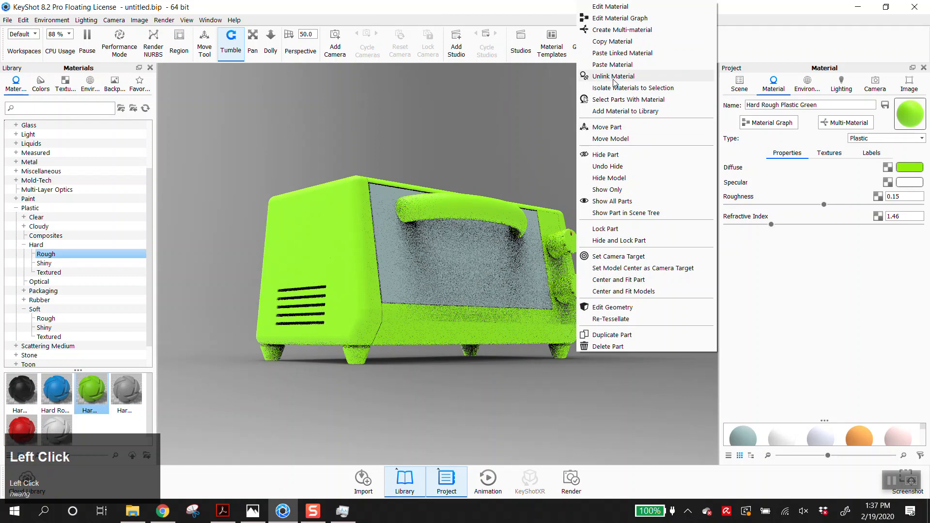
click(614, 88)
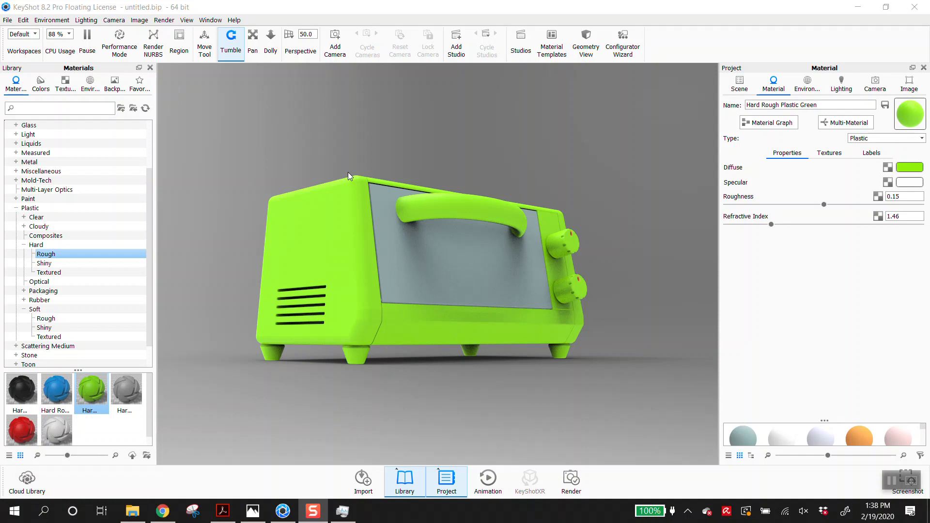
- View the program's version information and look over the help options
click(891, 480)
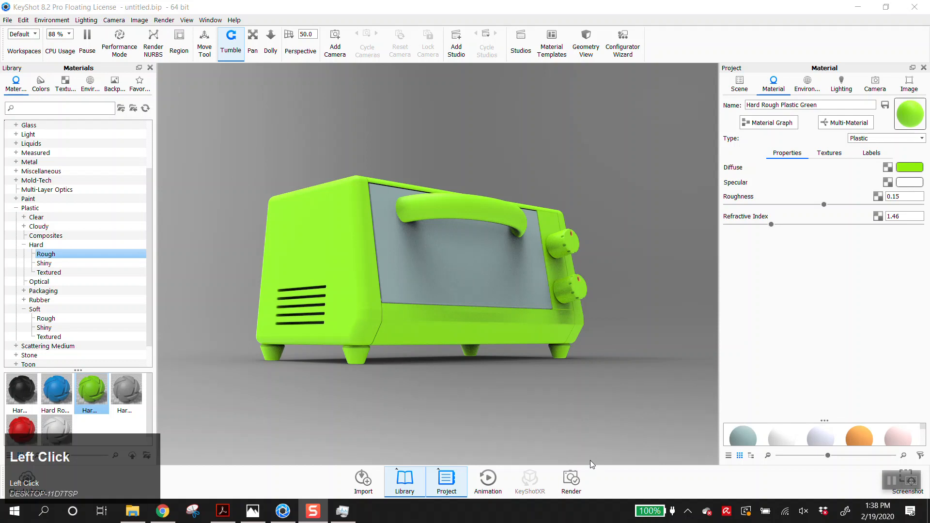
click(235, 20)
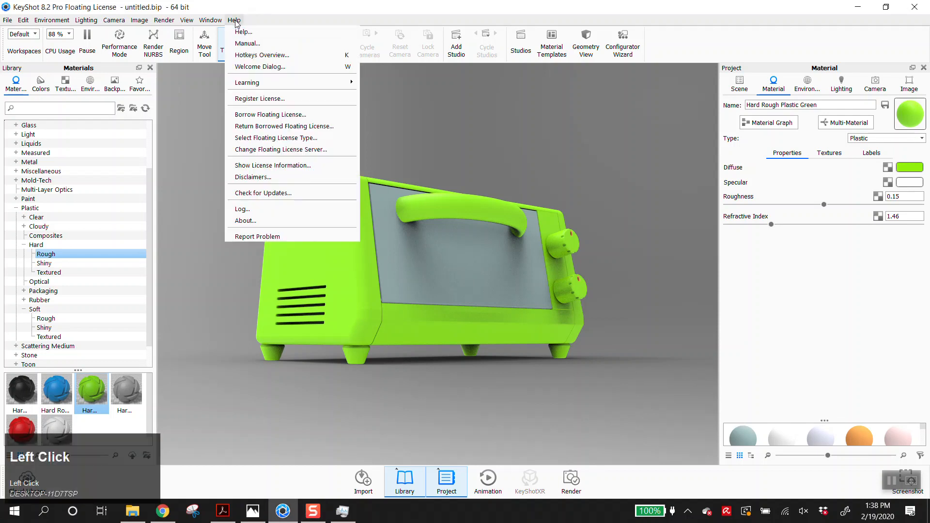
click(245, 222)
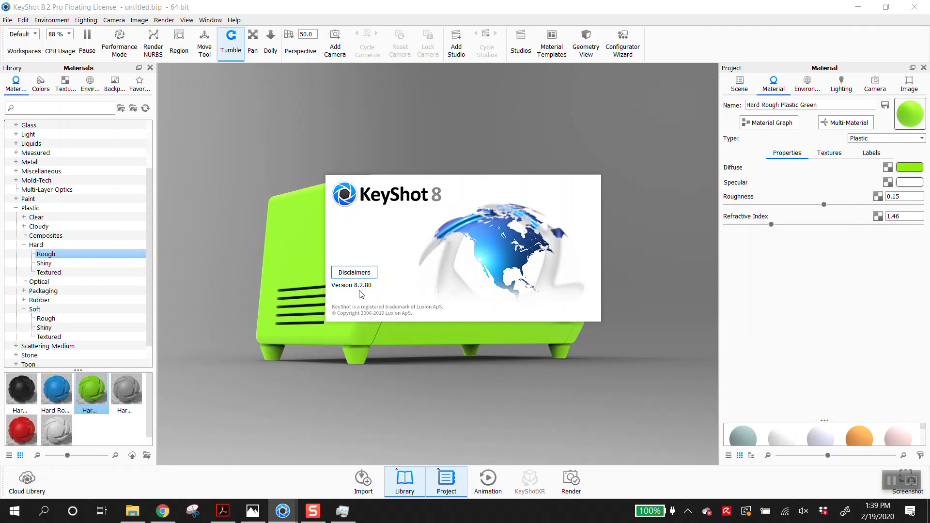
click(427, 303)
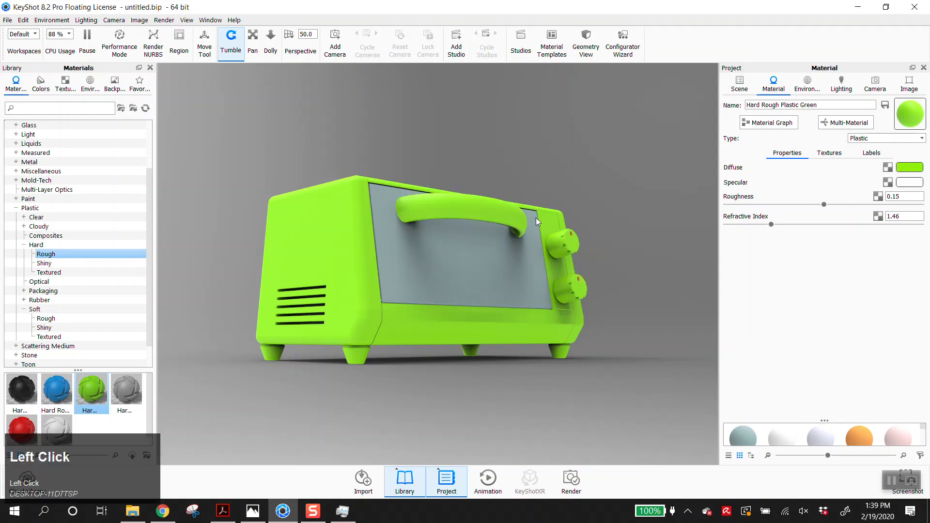
click(234, 20)
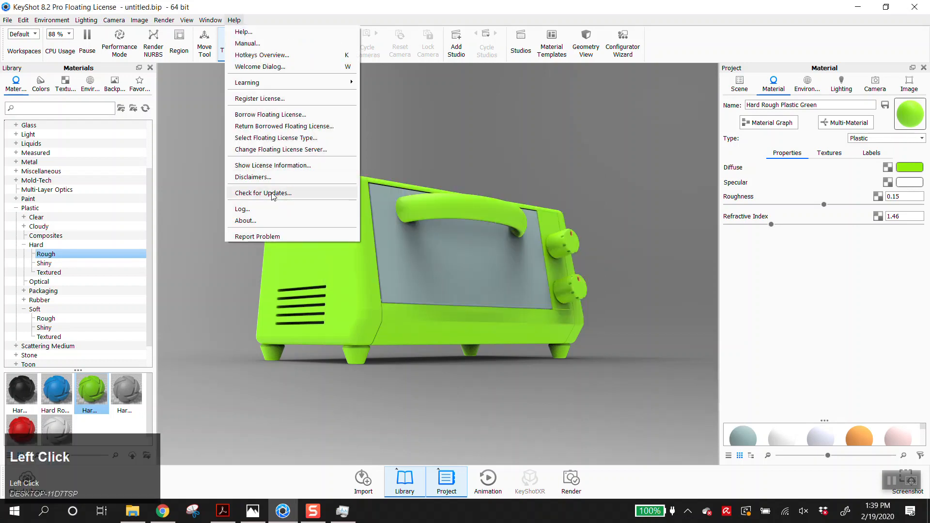
click(460, 126)
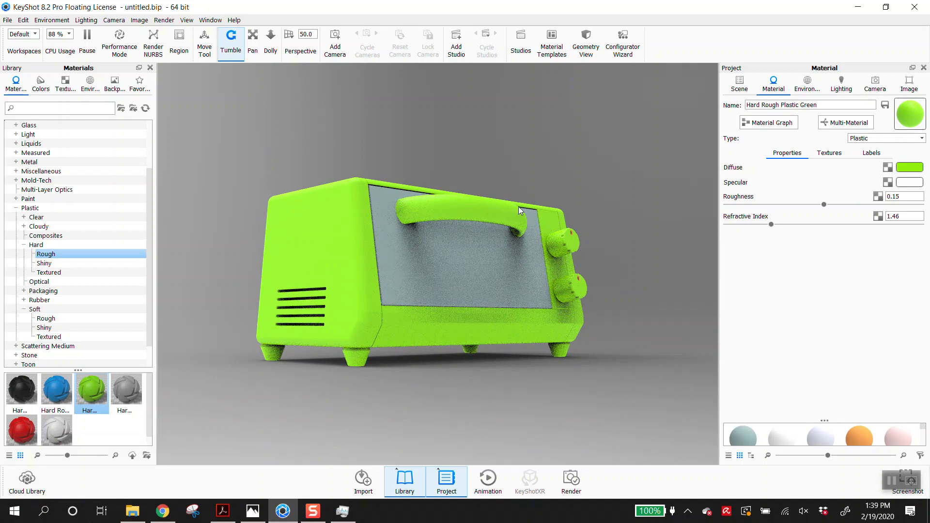
scroll(542, 194, down, 2)
drag(544, 193, 324, 234)
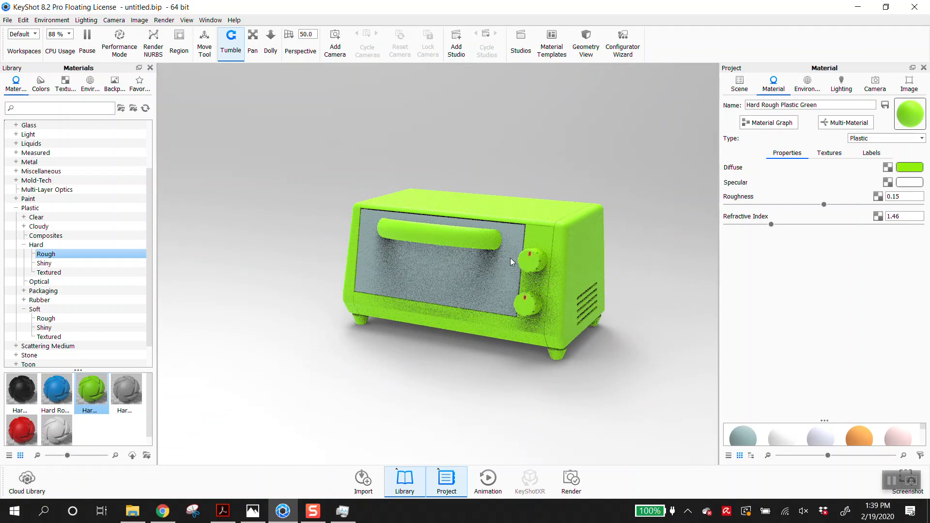
click(885, 484)
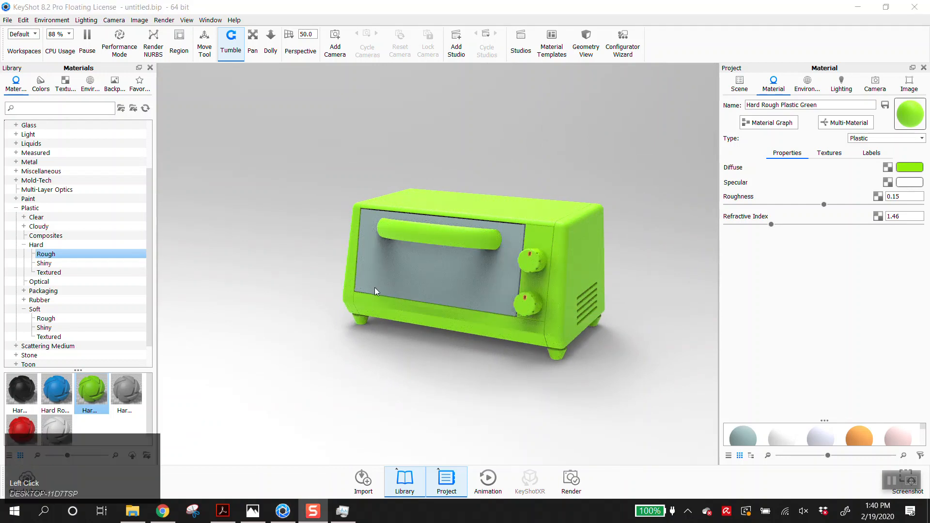
- Change the body material's diffuse color to a muted olive green (#879C71)
drag(265, 310, 400, 254)
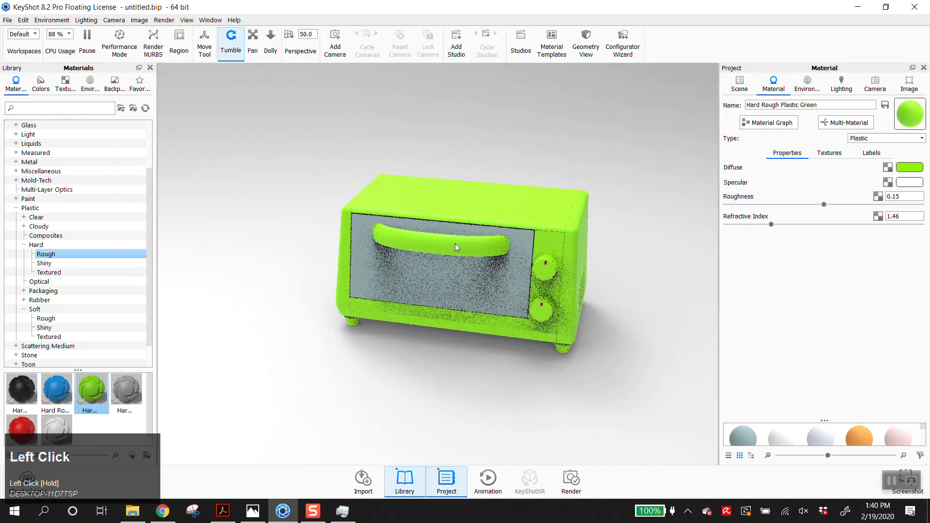
click(488, 204)
click(912, 167)
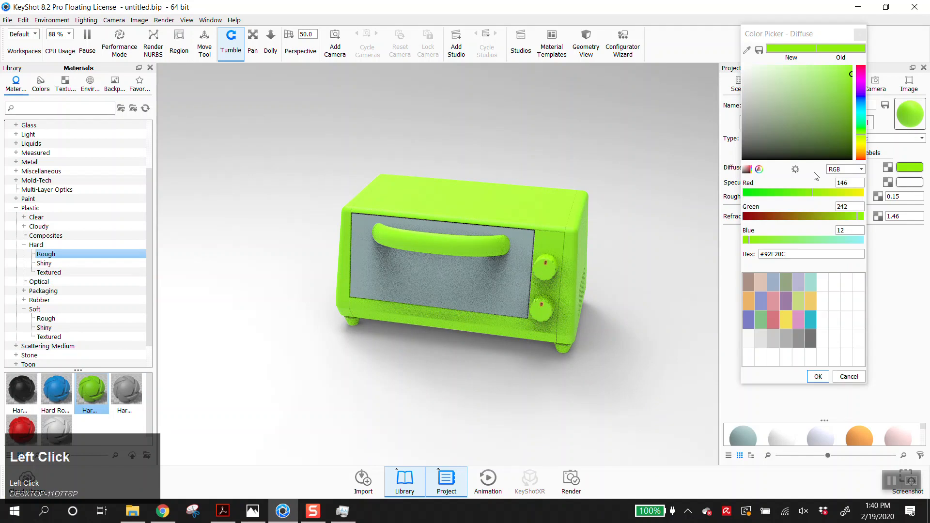
click(863, 111)
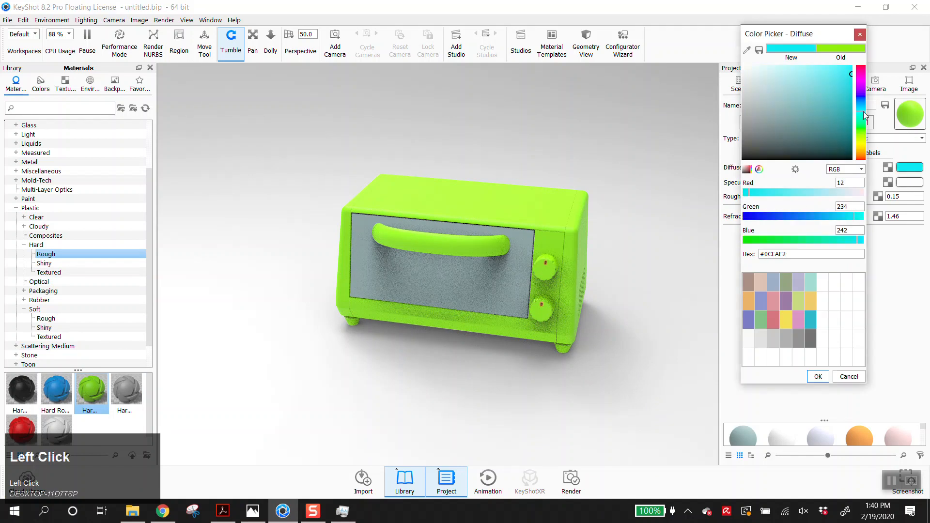
mouse_move(829, 122)
mouse_down()
mouse_move(840, 102)
mouse_move(842, 135)
mouse_move(838, 129)
mouse_up()
click(863, 125)
click(819, 129)
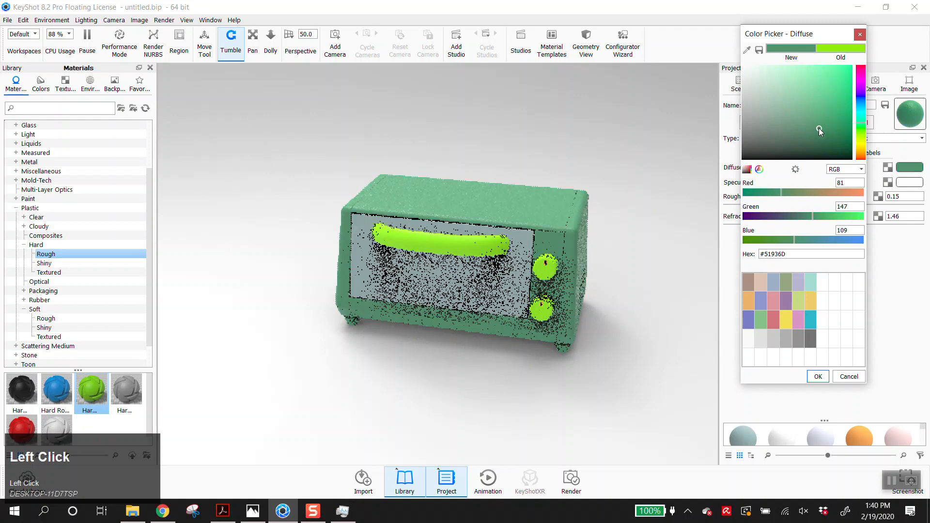
click(794, 124)
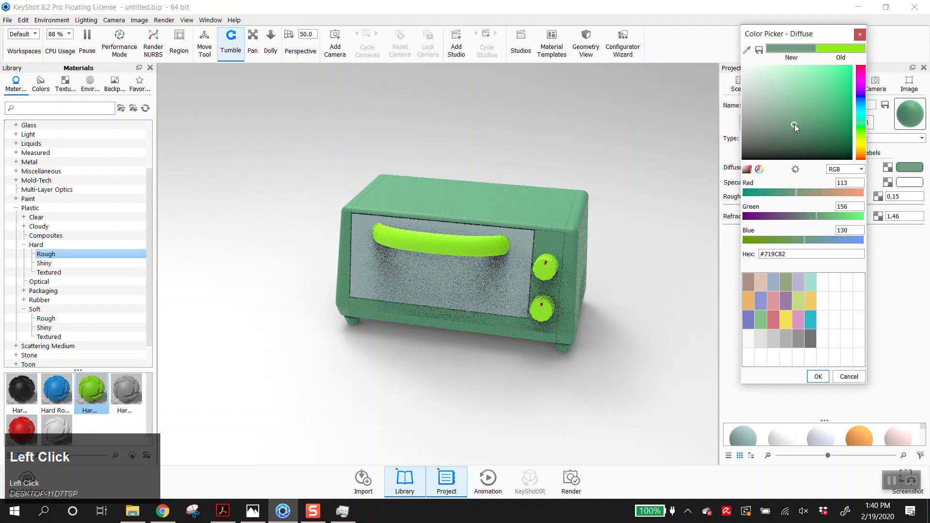
click(861, 138)
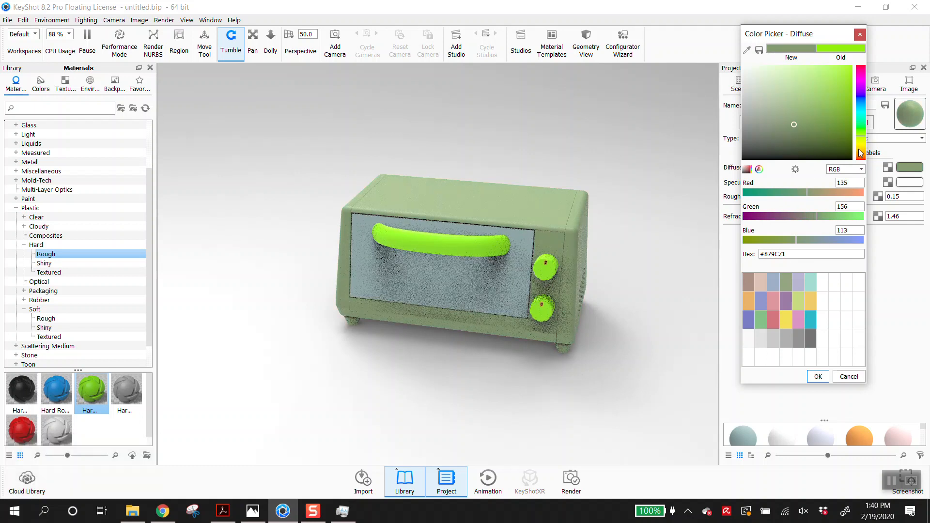
click(817, 377)
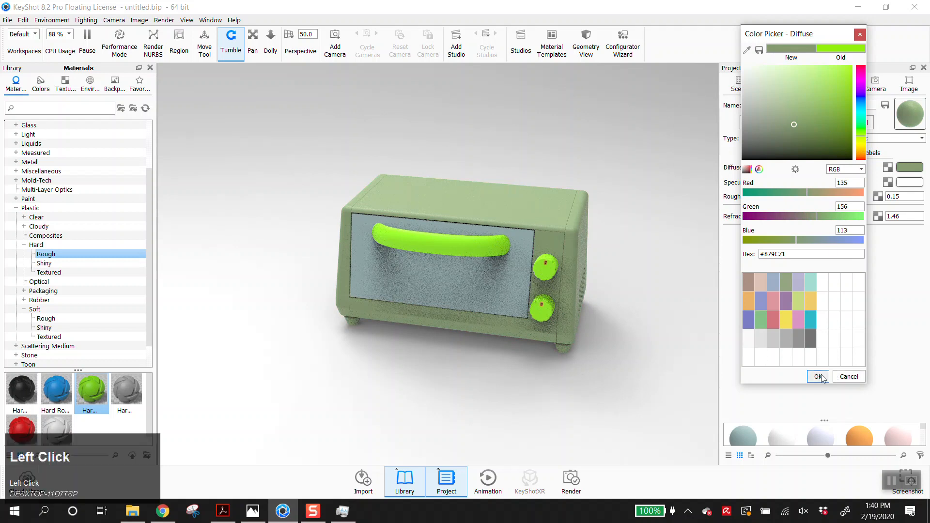
- Apply Hard Rough Plastic Blue to the door handle and copy it onto the control knobs
drag(374, 374, 616, 353)
drag(565, 377, 457, 260)
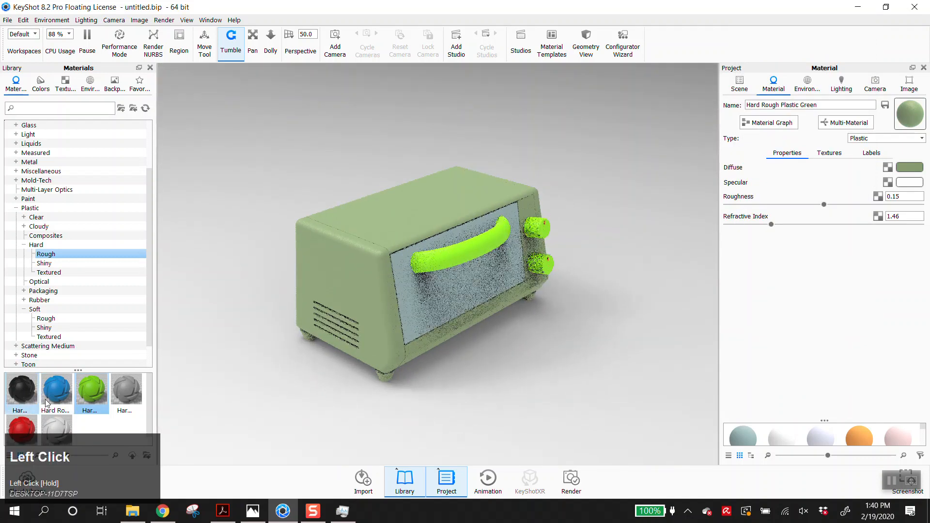
drag(60, 394, 467, 245)
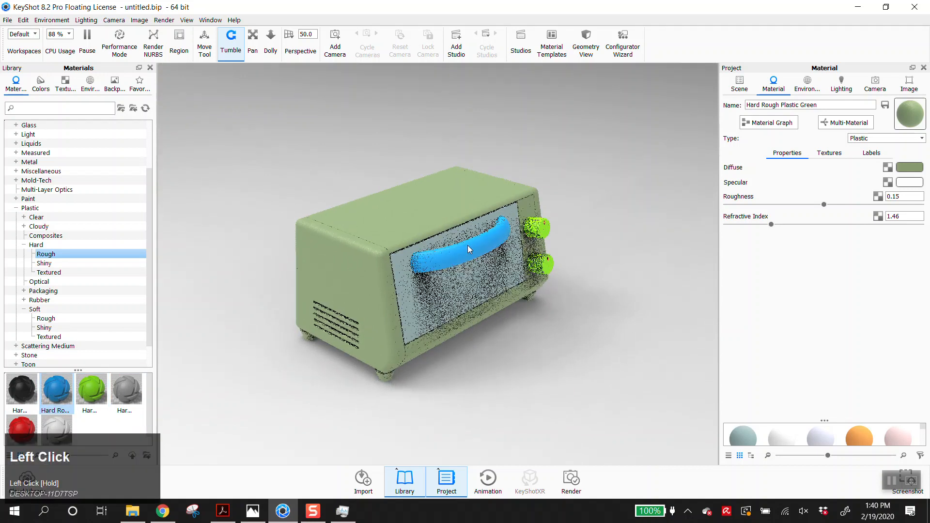
shift+click(518, 242)
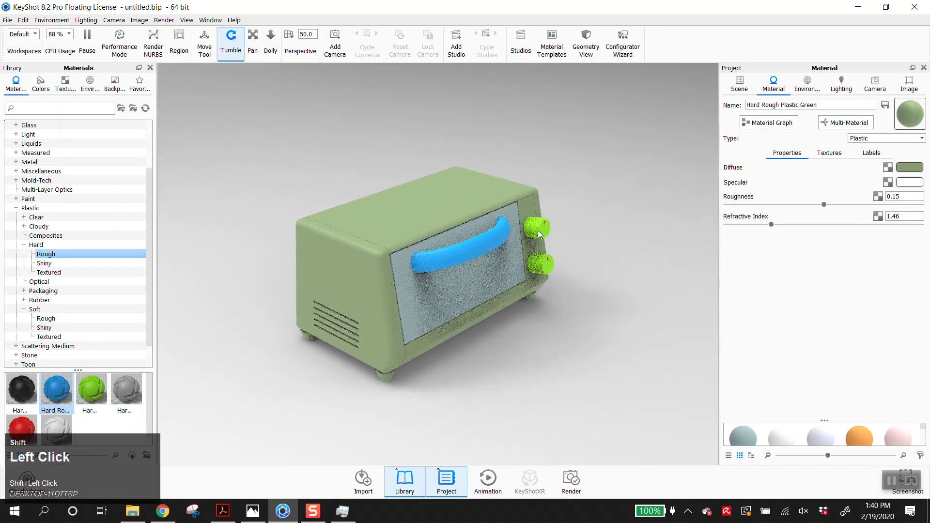
shift+right_click(537, 231)
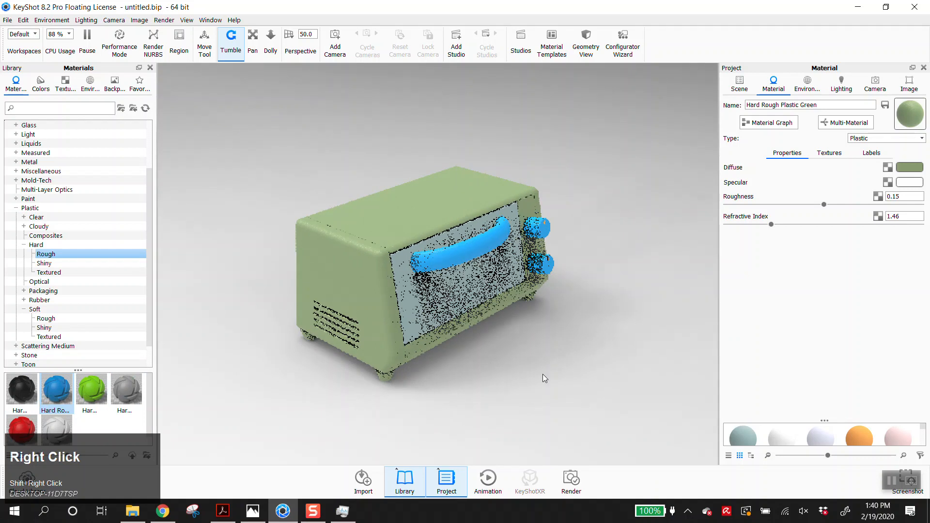
- Unlink the feet's material from the body and apply the black hard rough plastic to the feet
drag(524, 322, 514, 297)
right_click(364, 289)
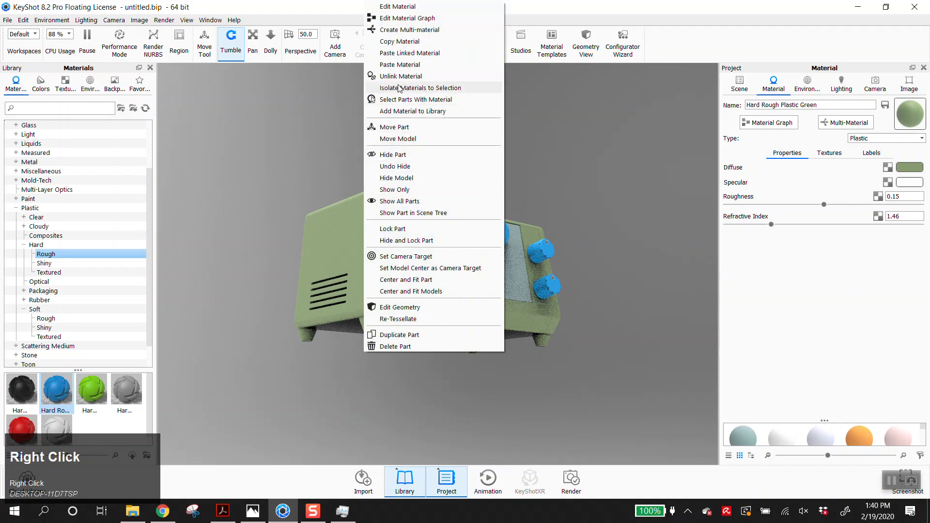
click(398, 88)
right_click(556, 316)
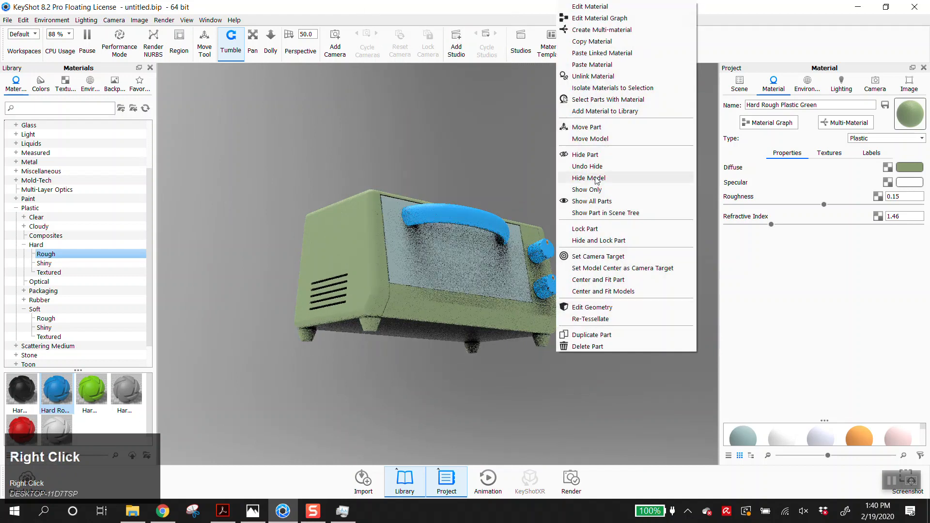
click(592, 76)
right_click(461, 305)
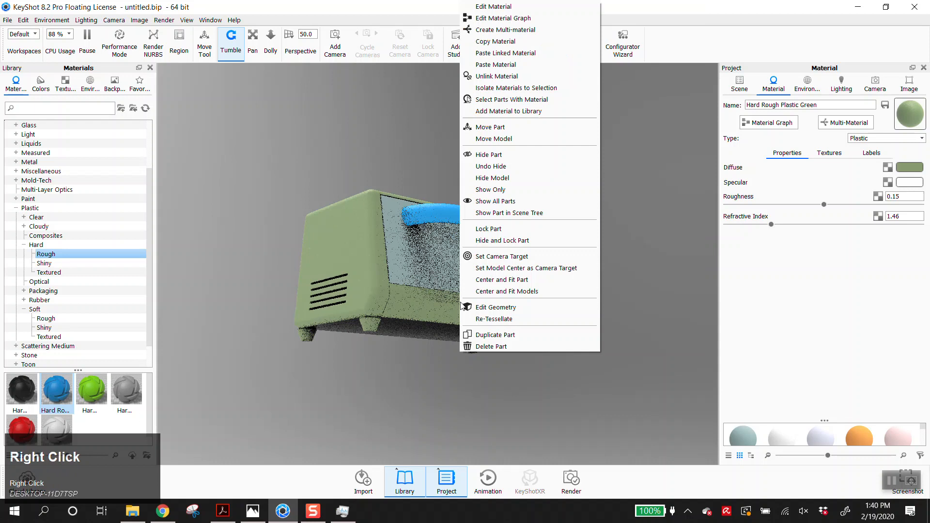
click(477, 76)
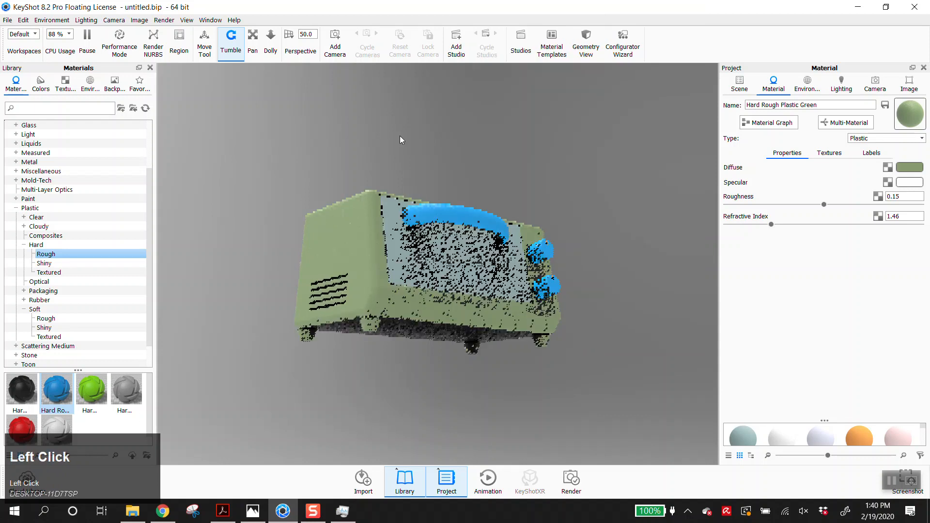
drag(22, 390, 301, 337)
- Unlink the material of the control panel behind the knobs and paste the body's olive green material onto it
right_click(533, 269)
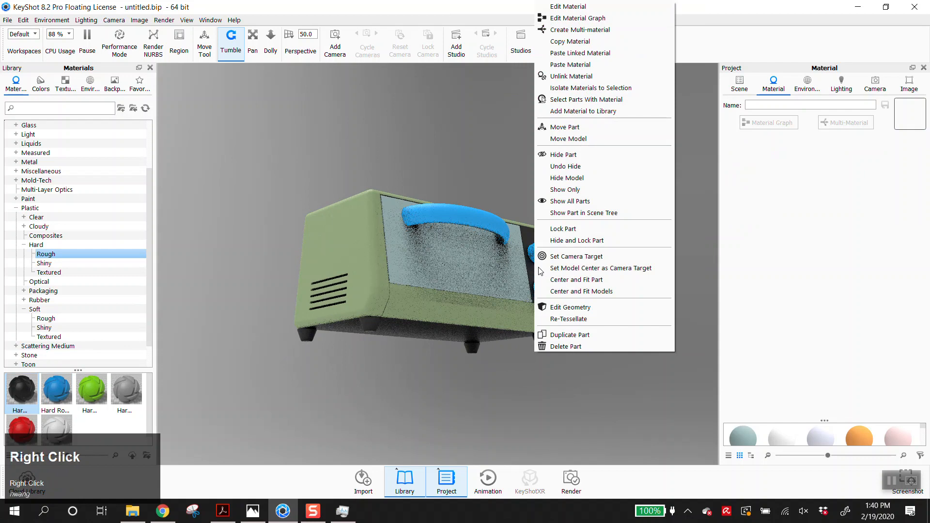
click(571, 76)
shift+click(504, 279)
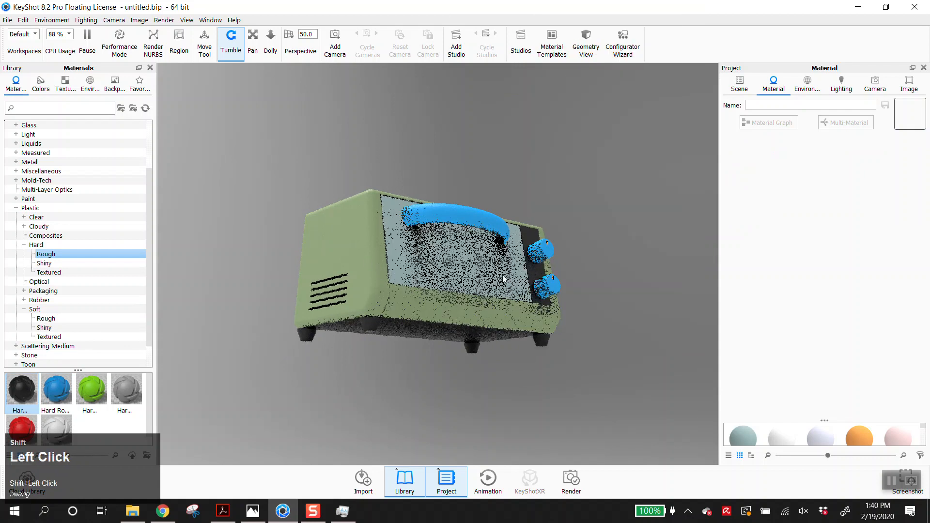
shift+right_click(538, 271)
drag(534, 354, 341, 268)
click(341, 268)
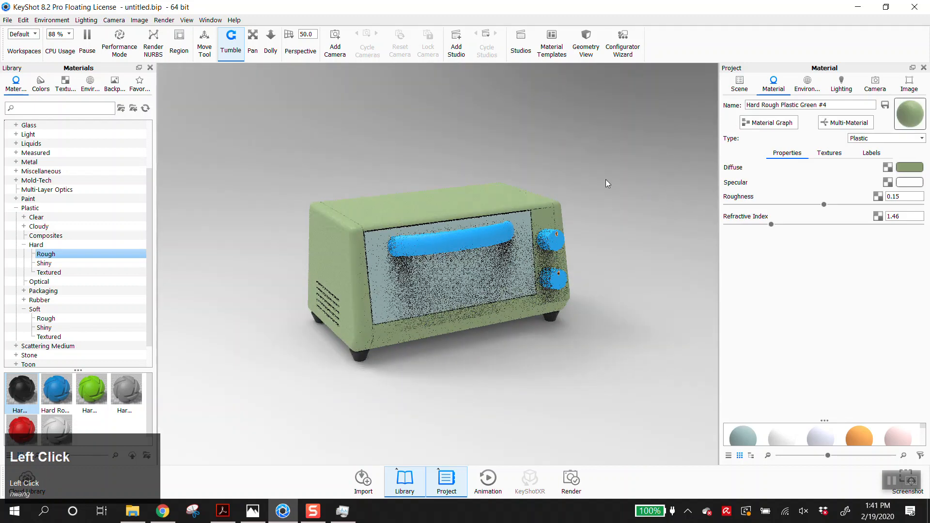
- Change the control panel material's diffuse color to turquoise (#4CB2BF) and paste the material onto the body's top and front frame
click(915, 168)
click(862, 112)
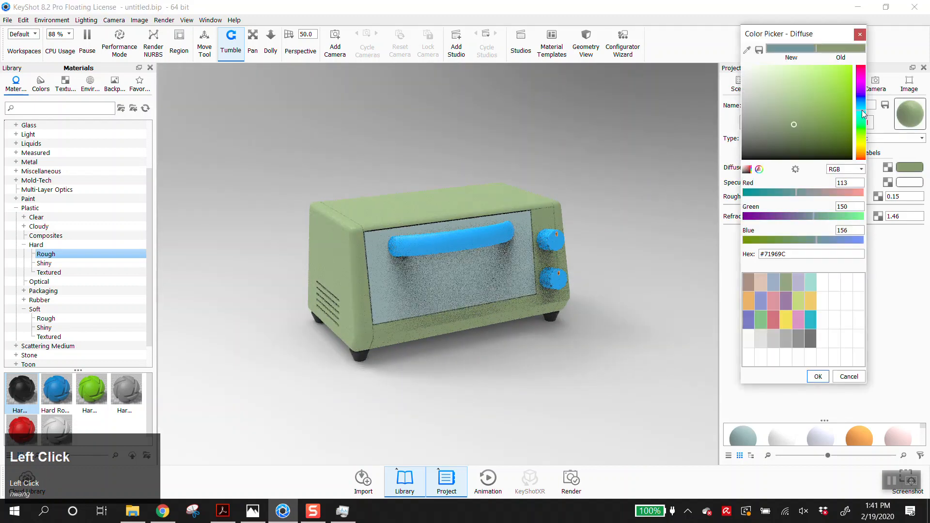
click(835, 106)
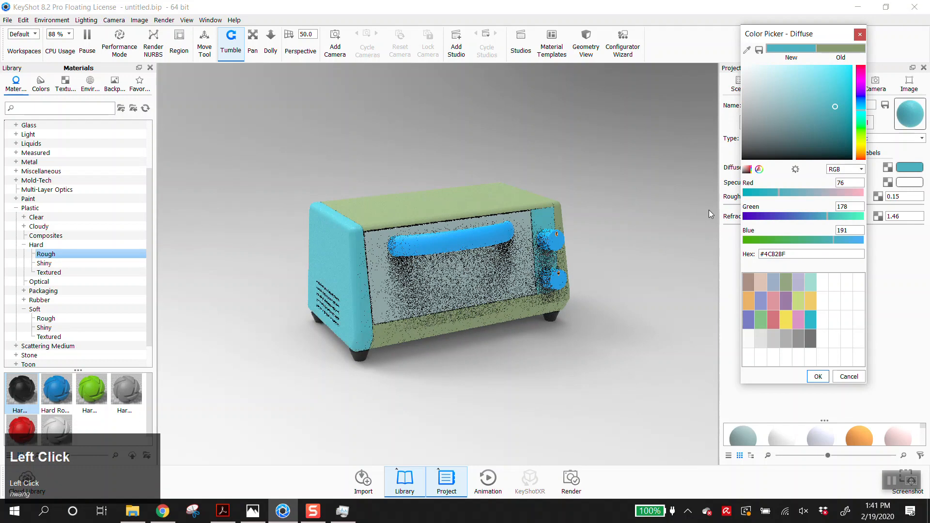
click(815, 375)
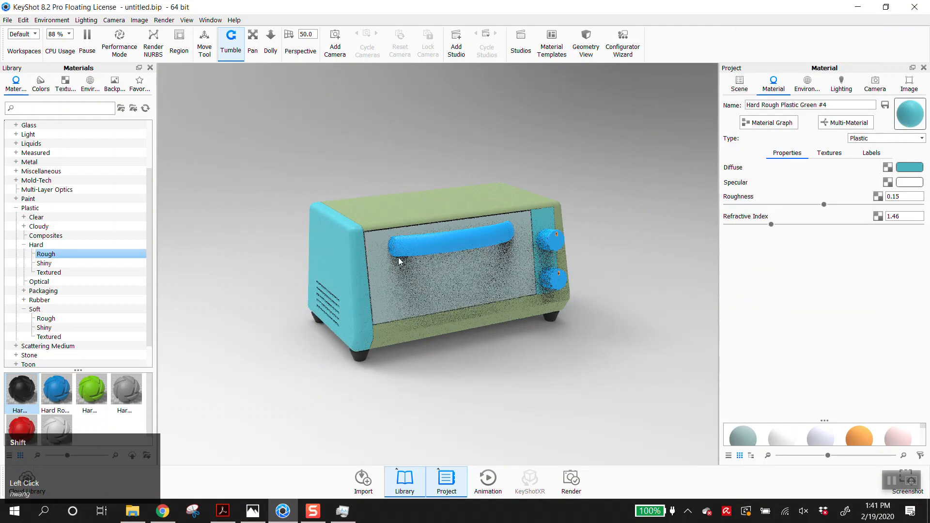
shift+right_click(383, 200)
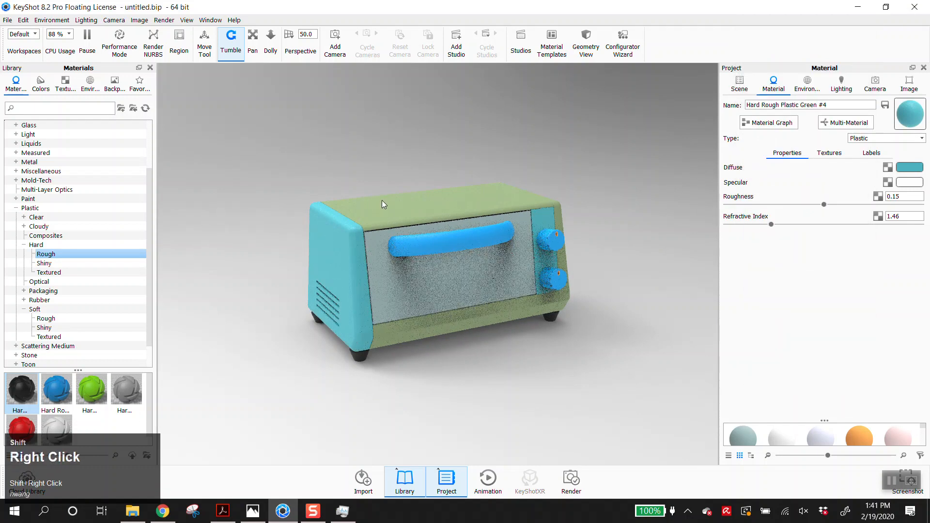
shift+right_click(566, 297)
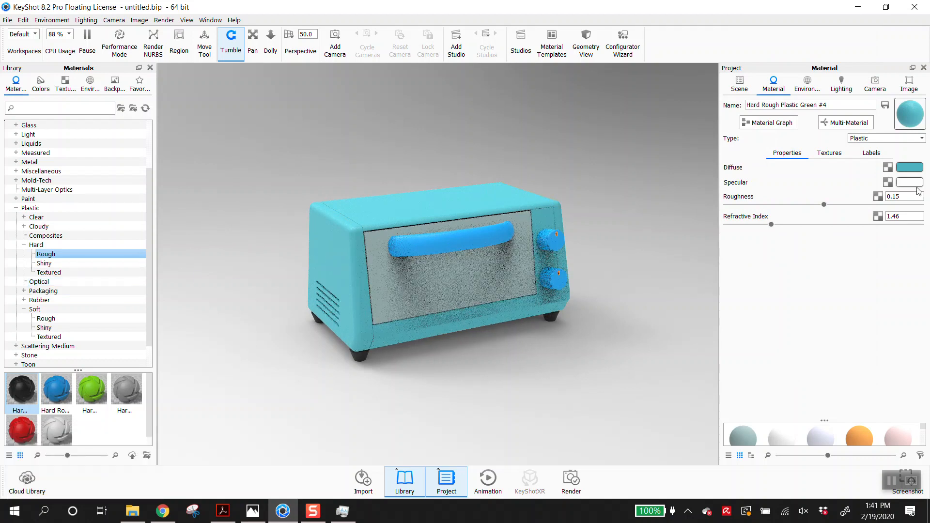
- Apply the basic Chrome Rough metal to the door handle and its linked control knobs
click(17, 212)
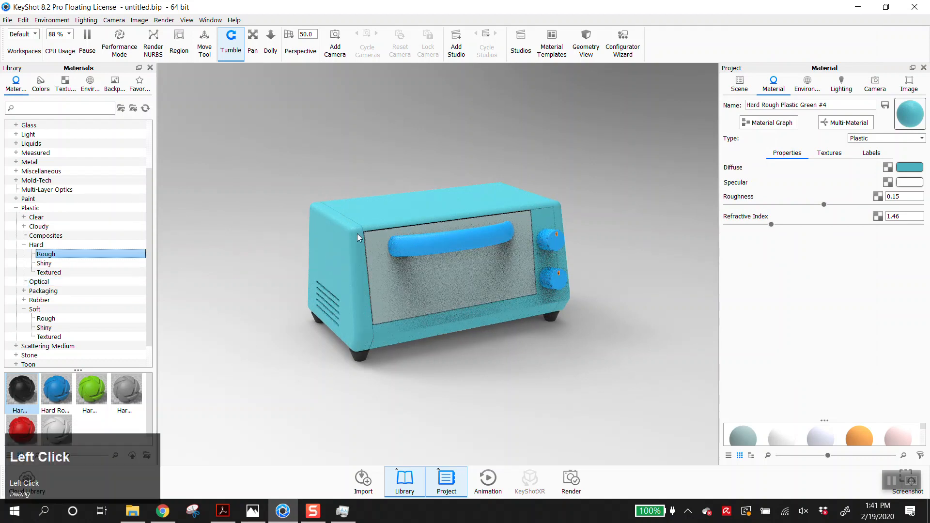
scroll(49, 218, up, 3)
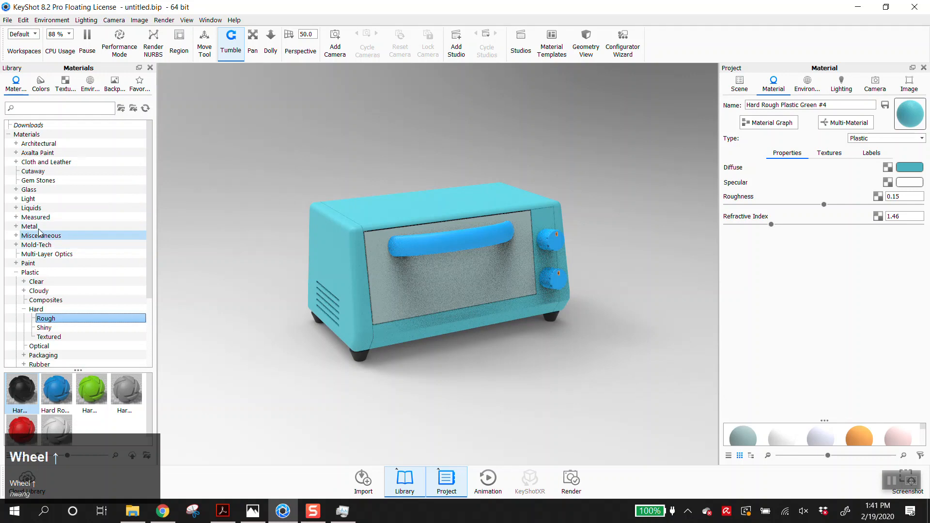
click(16, 226)
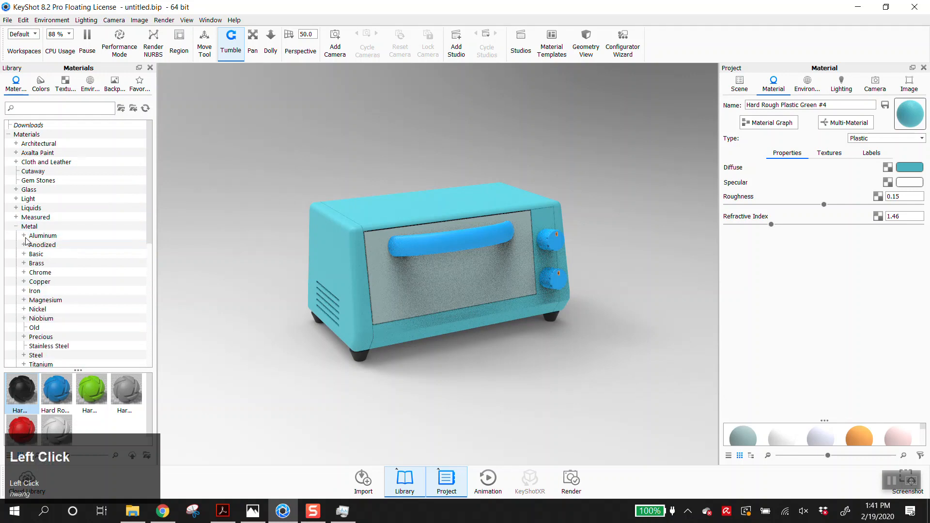
click(43, 273)
click(42, 280)
mouse_move(21, 396)
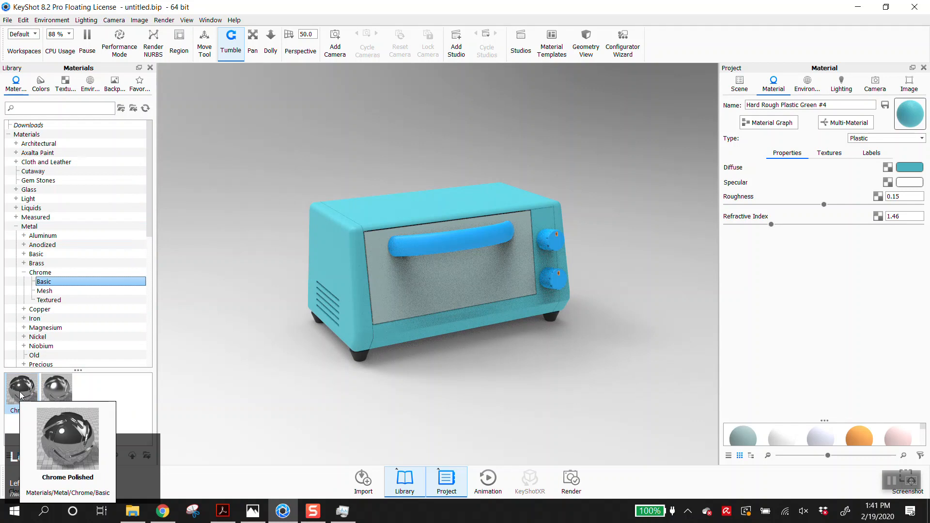
mouse_move(53, 390)
drag(53, 390, 465, 237)
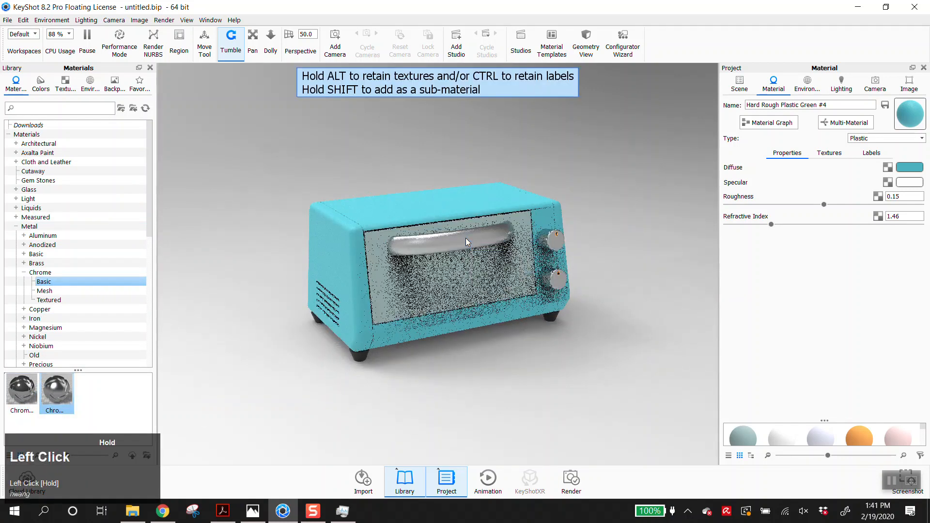
drag(570, 340, 334, 353)
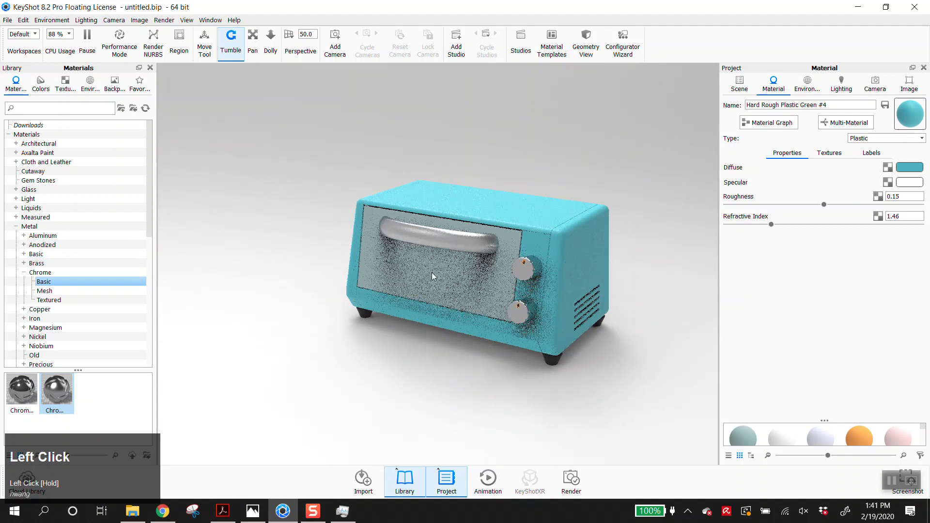
- Apply the Glass (Solid) White material to the toaster's front door panel
click(16, 226)
scroll(30, 227, up, 1)
click(16, 189)
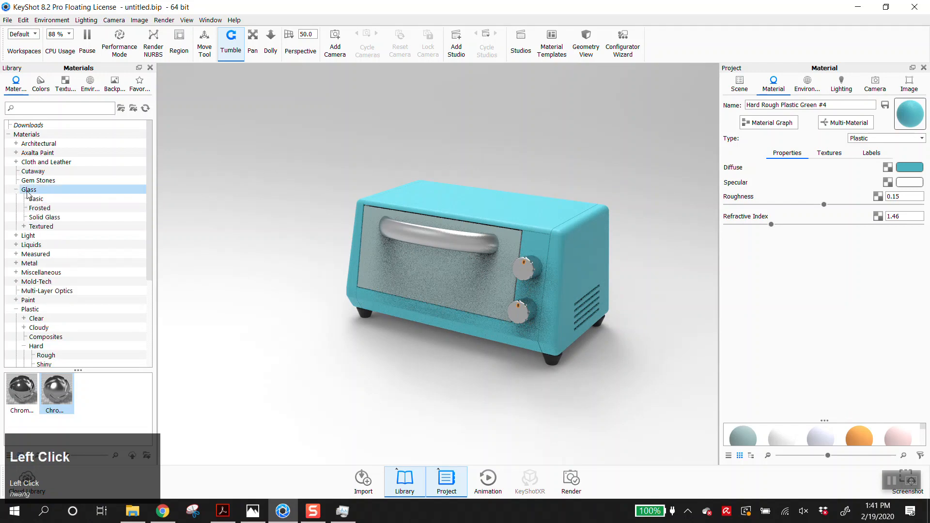
click(49, 218)
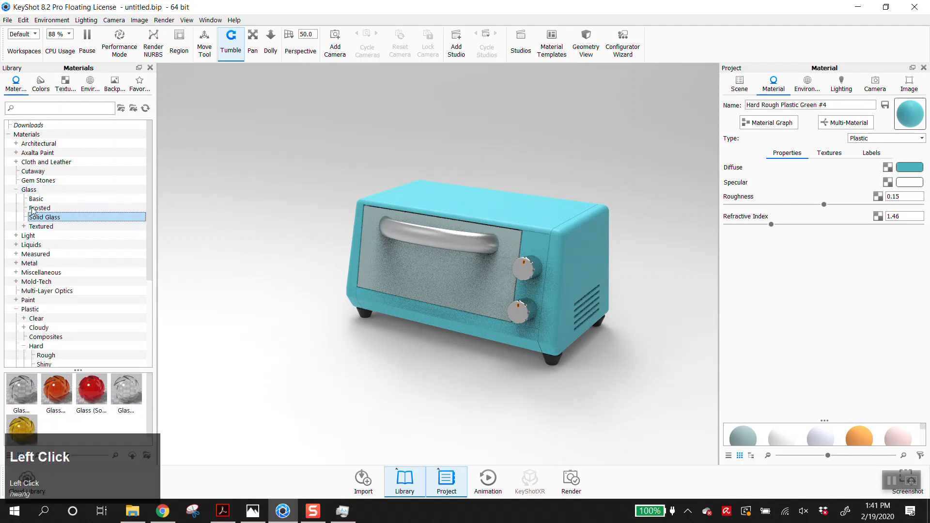
click(43, 199)
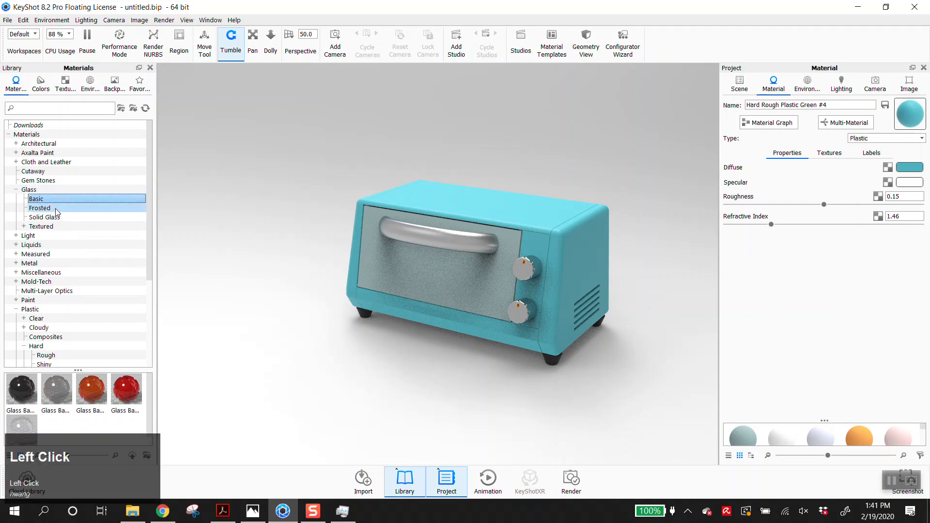
click(46, 217)
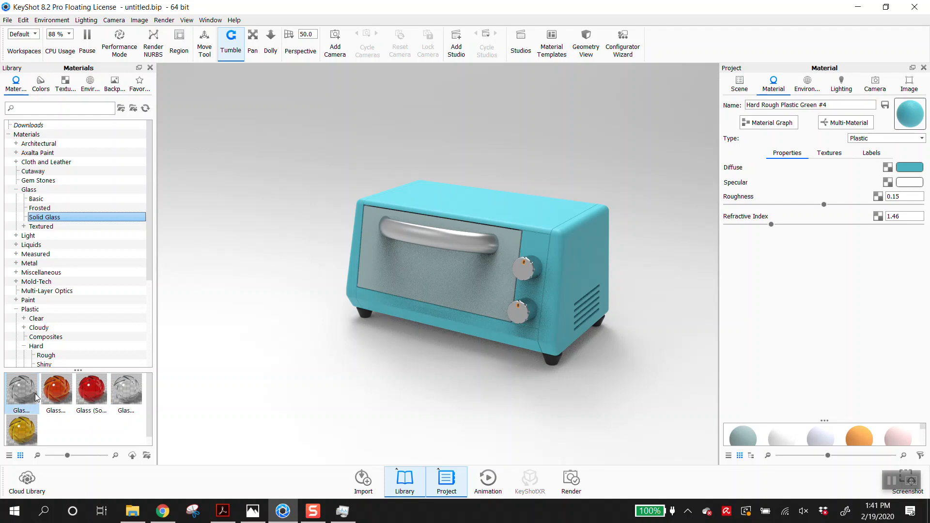
mouse_move(35, 394)
mouse_move(122, 392)
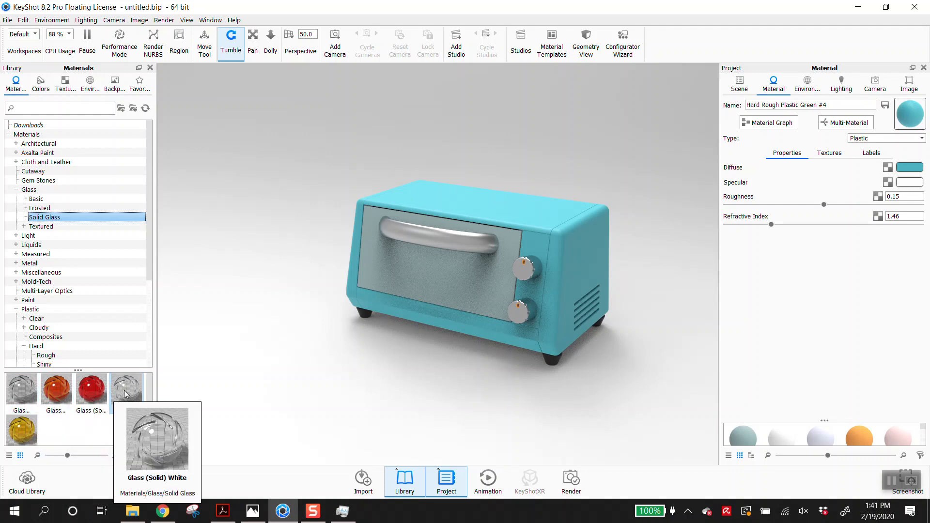
drag(125, 394, 442, 283)
- Find the glass door panel in the scene tree and hide it to expose the toaster's interior
scroll(385, 275, up, 2)
drag(385, 275, 616, 314)
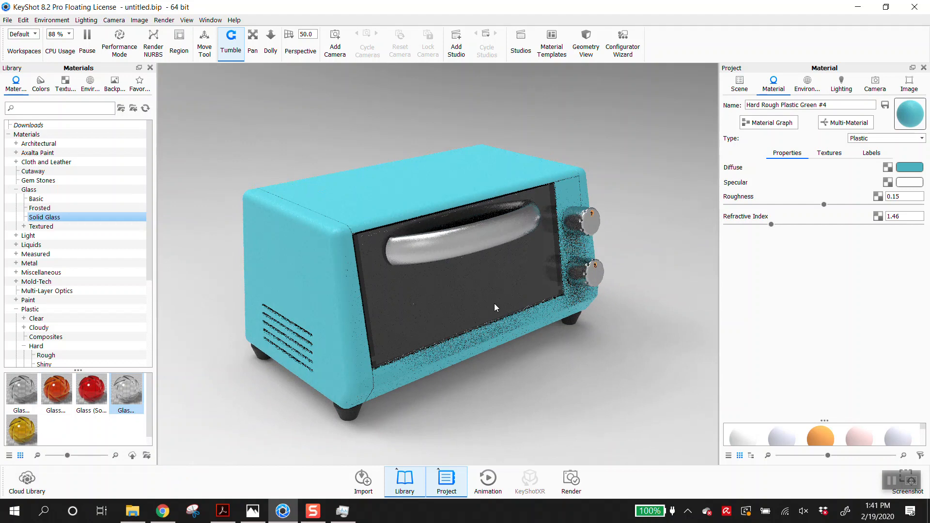
scroll(516, 384, up, 2)
drag(528, 361, 445, 371)
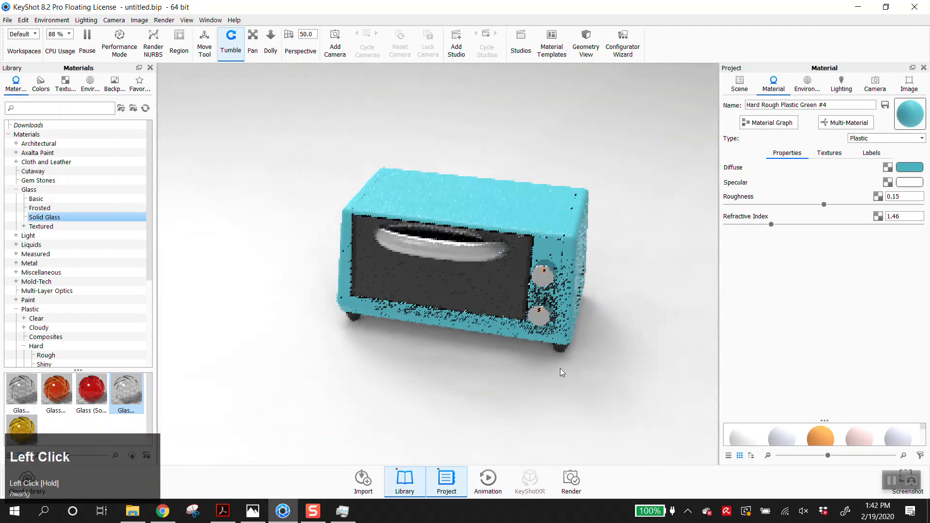
drag(602, 312, 429, 243)
click(733, 90)
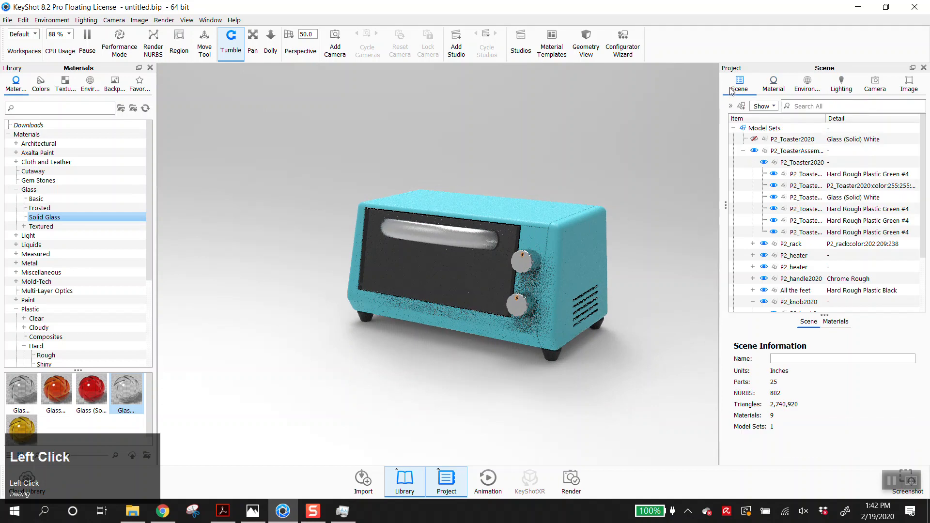
click(413, 262)
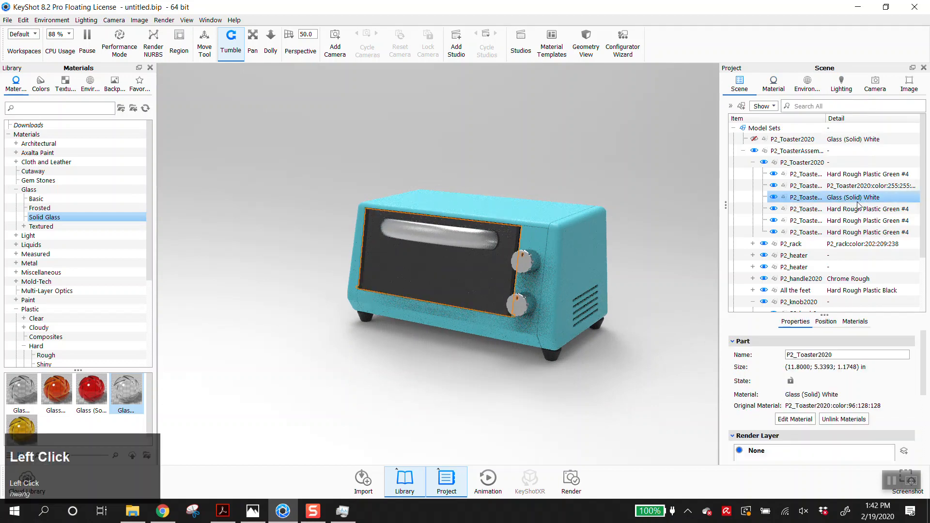
click(772, 85)
click(773, 197)
scroll(408, 269, up, 2)
drag(407, 270, 460, 318)
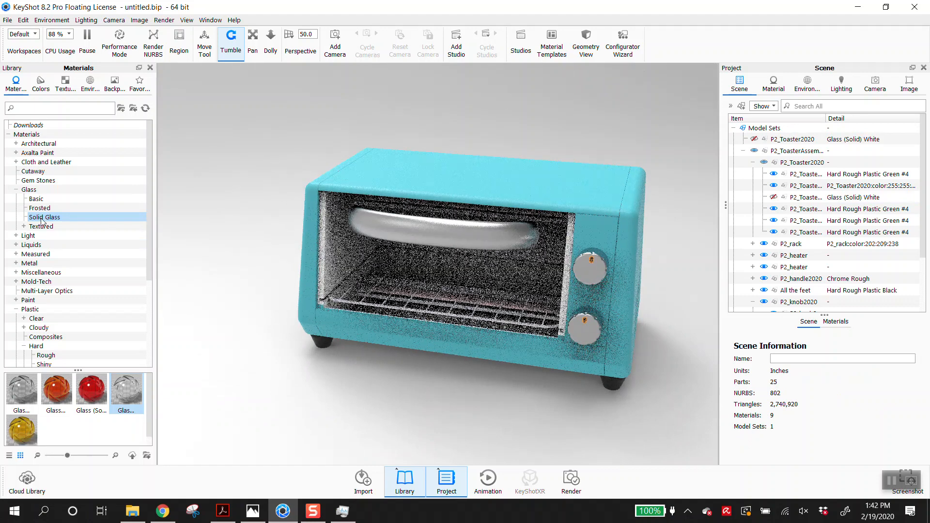
- Apply the basic Aluminum Rough metal to the toaster's inner housing
scroll(76, 193, up, 1)
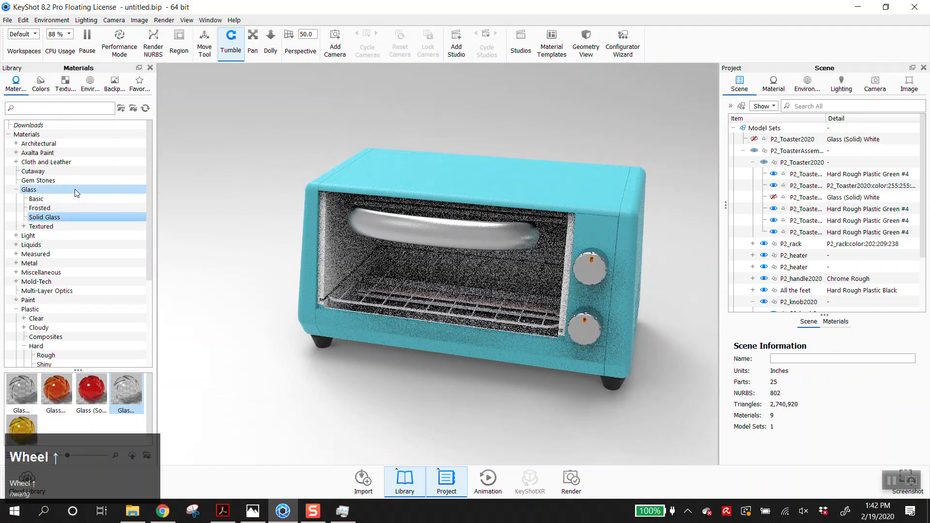
click(16, 190)
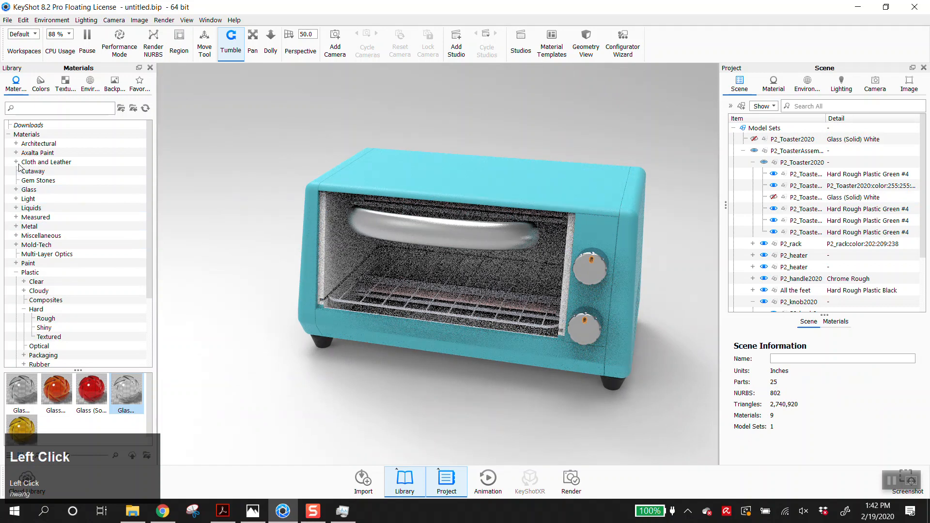
click(17, 273)
click(16, 226)
click(24, 236)
click(44, 245)
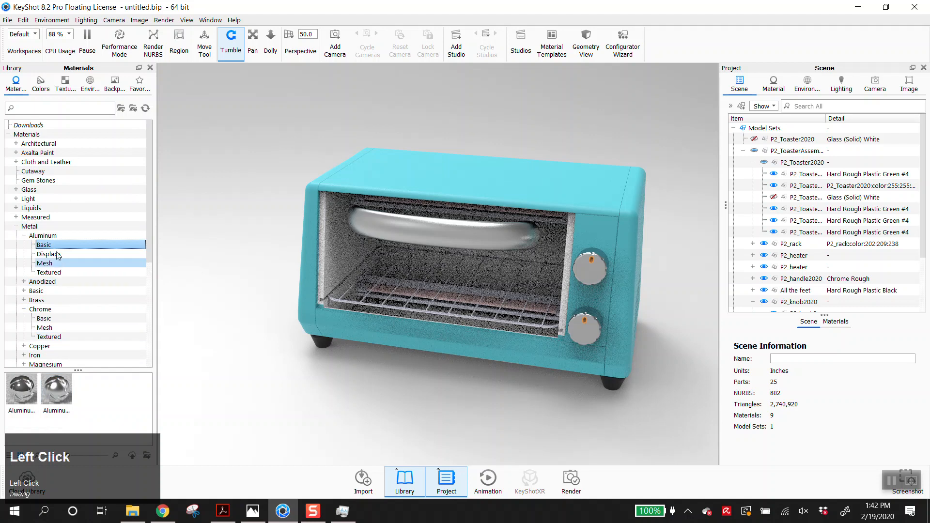
mouse_move(55, 385)
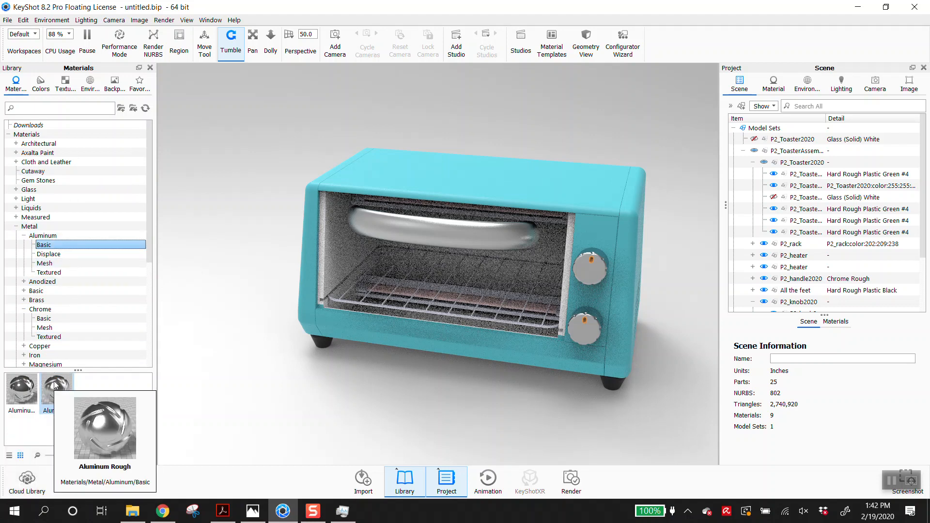
drag(55, 385, 329, 242)
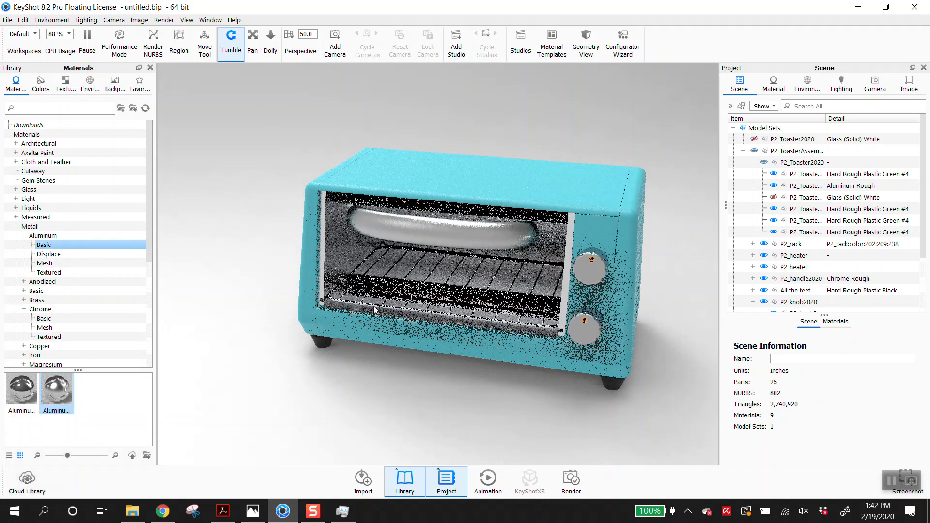
- Apply Chrome Polished to the wire rack and the heater's metal parts, linking the duplicate materials
click(44, 318)
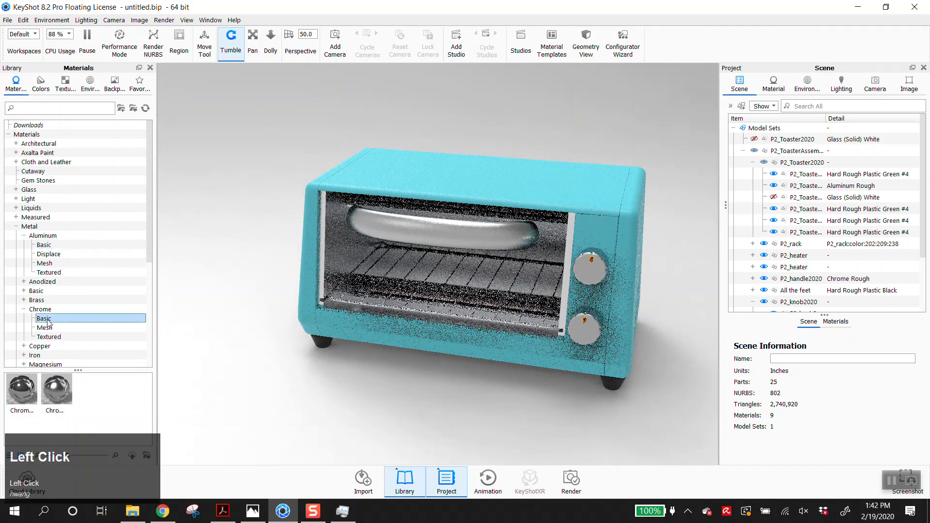
click(25, 393)
drag(25, 393, 371, 309)
scroll(409, 264, down, 4)
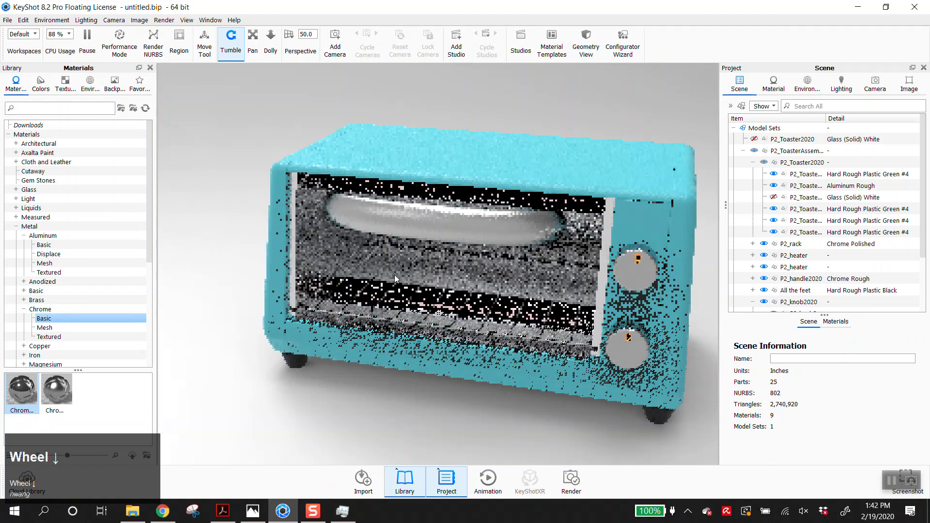
drag(23, 390, 363, 286)
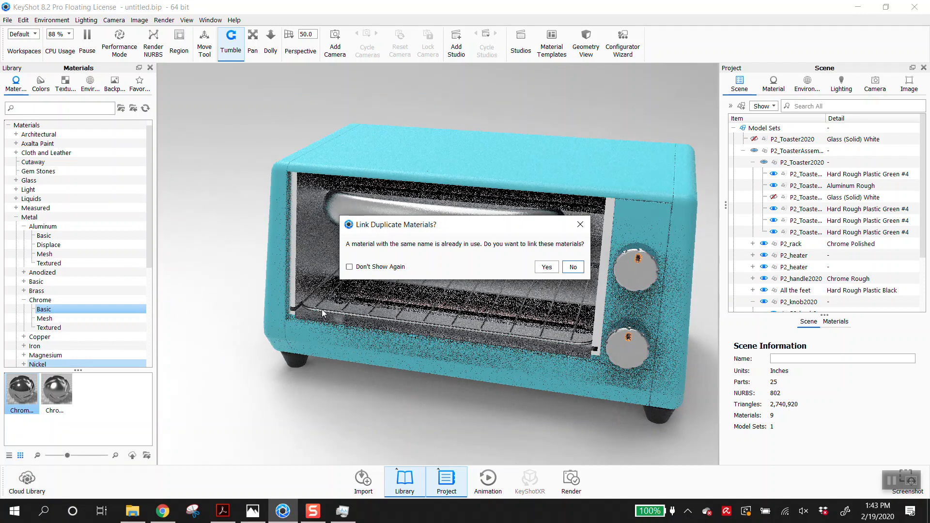
click(548, 269)
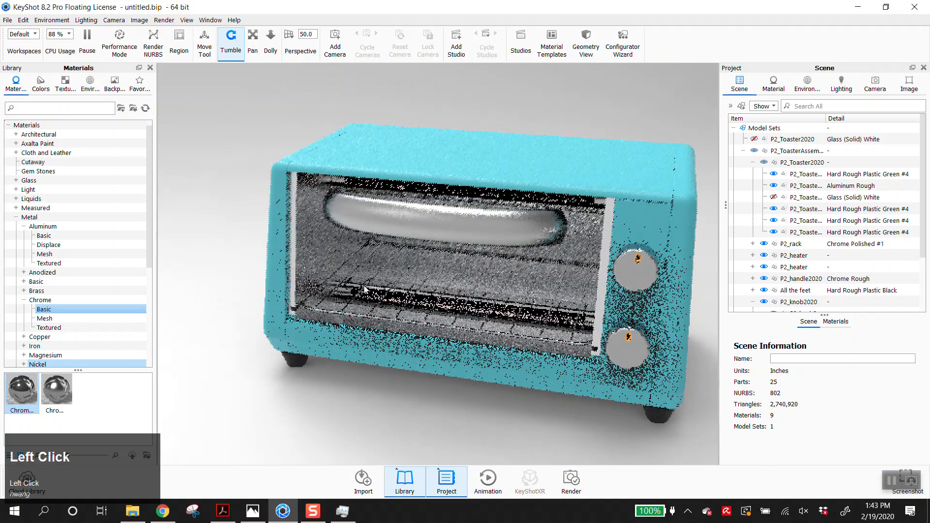
- Change the material type of the toaster's lower heating rod from Diffuse to Emissive
drag(478, 331, 614, 329)
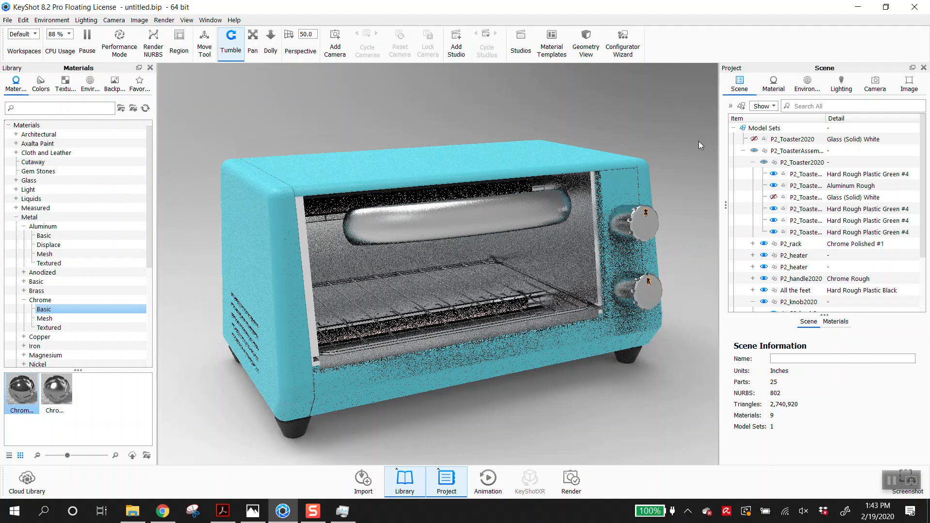
double_click(499, 311)
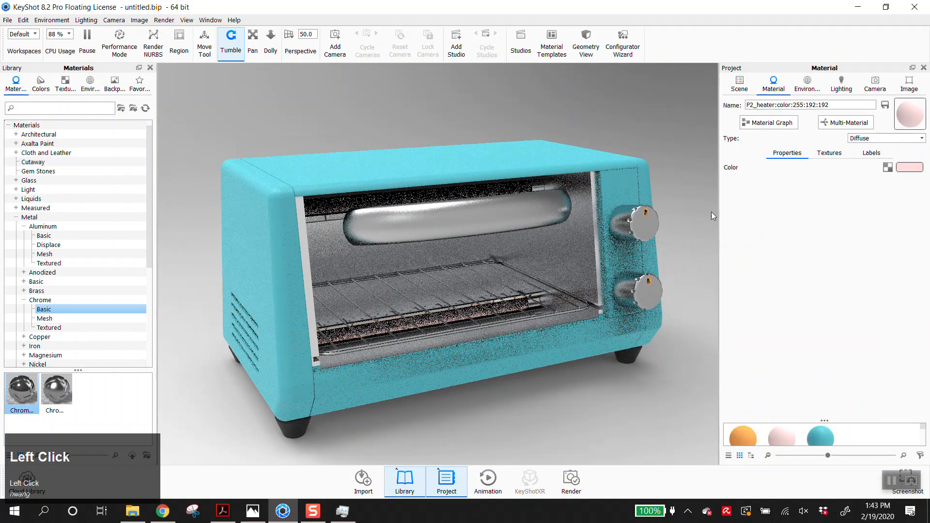
click(739, 87)
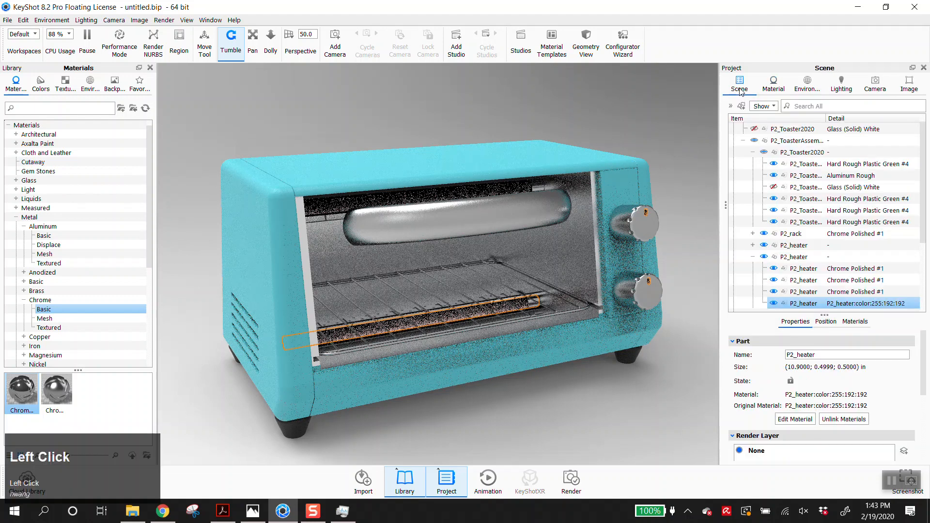
click(613, 105)
click(475, 313)
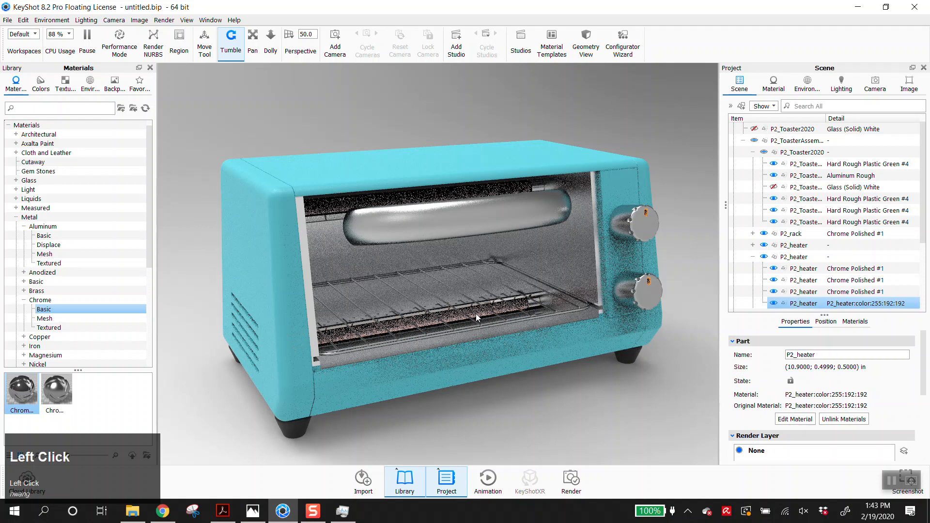
click(772, 88)
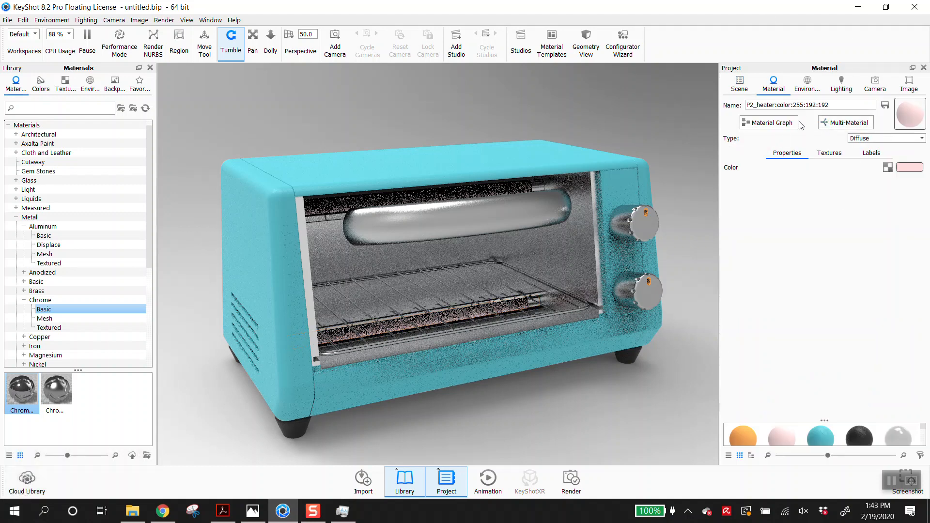
click(501, 164)
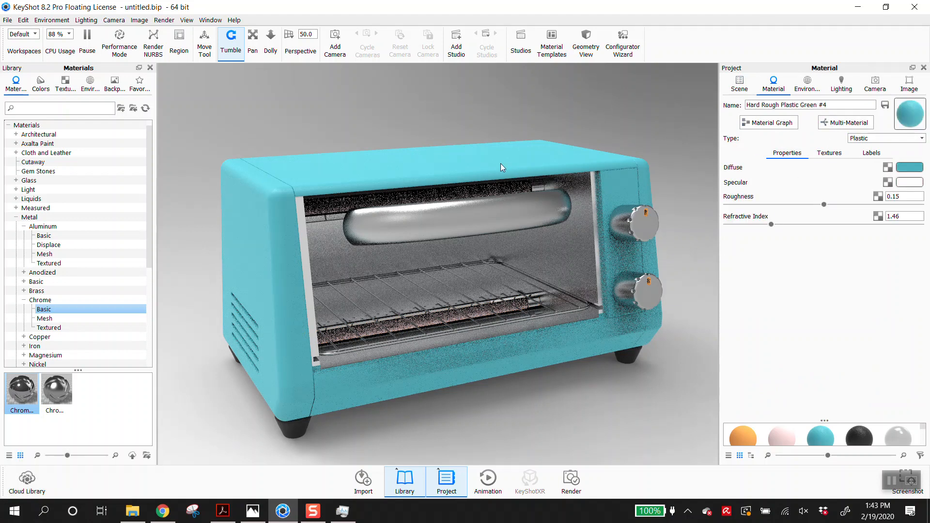
click(454, 320)
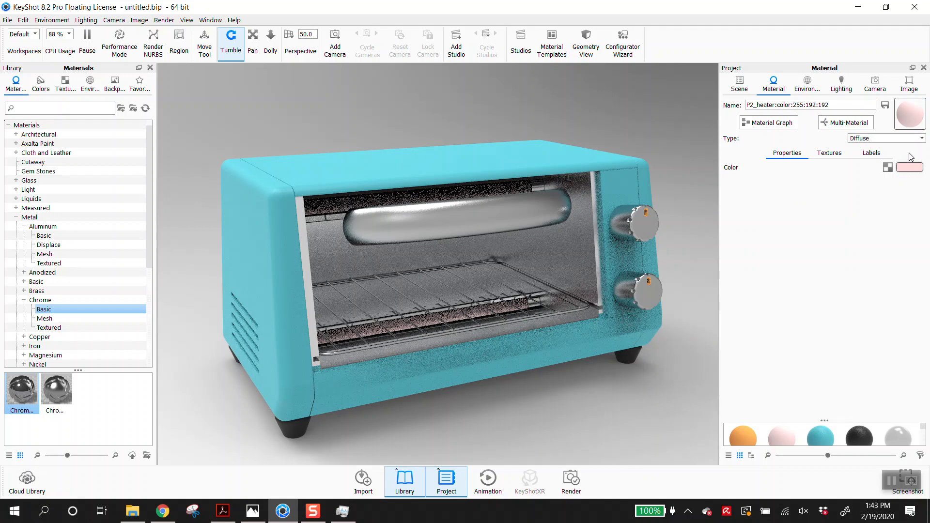
click(882, 141)
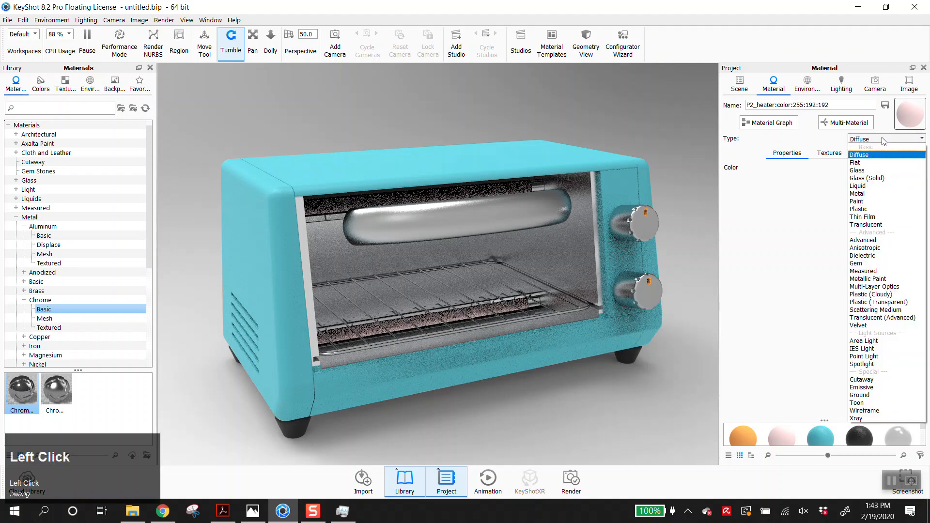
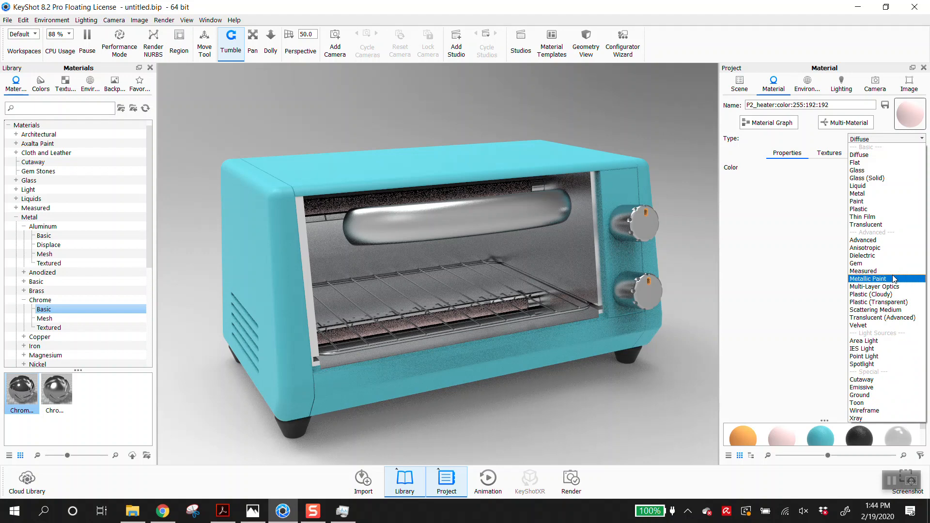
scroll(889, 256, down, 2)
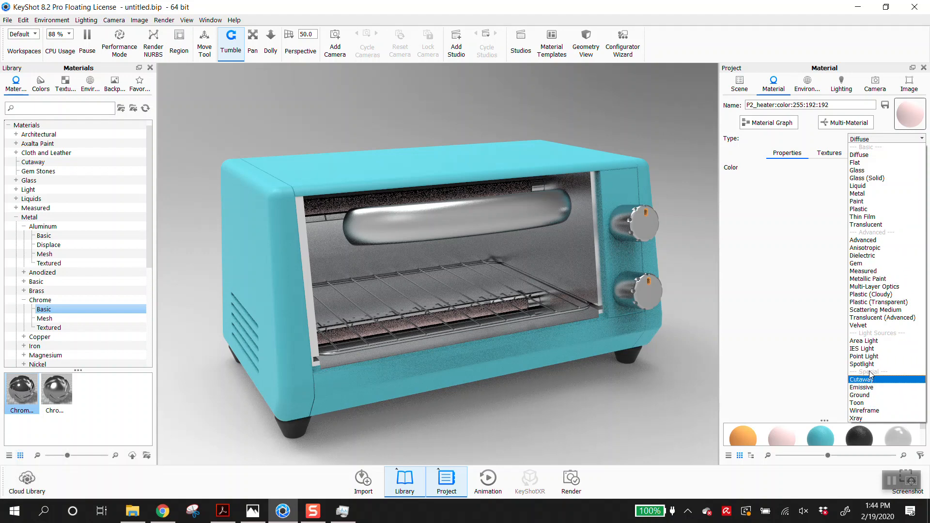
click(866, 388)
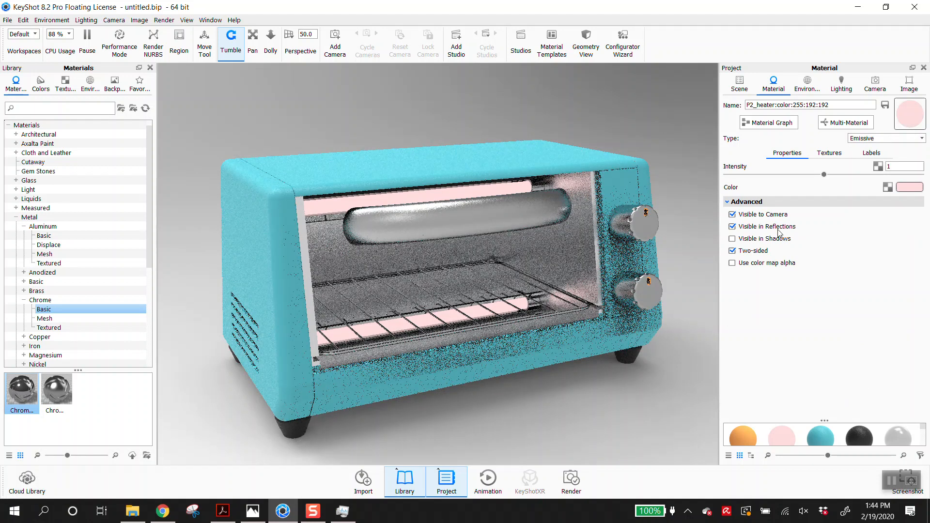
- Set the heating rod's emissive color to orange, #FF9300, and check the glow inside the toaster
click(909, 187)
click(859, 151)
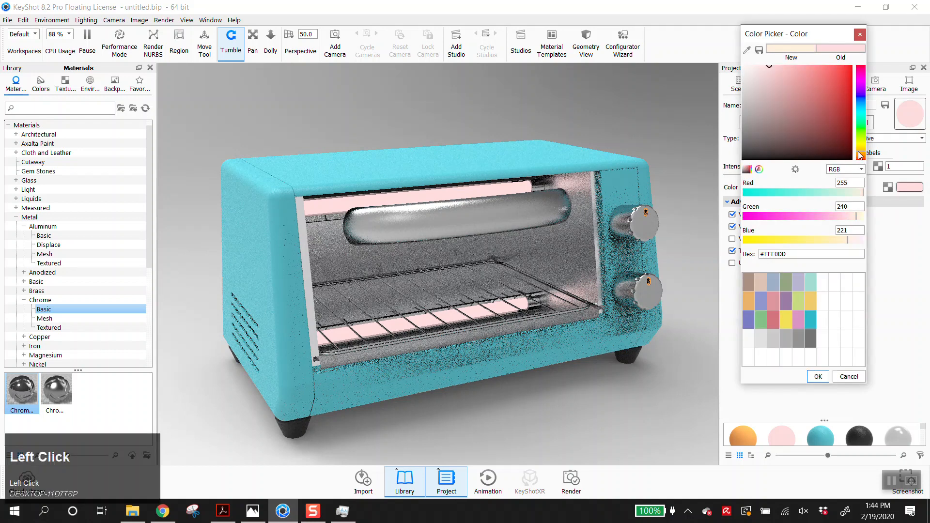
mouse_move(803, 119)
mouse_down()
mouse_move(847, 140)
mouse_move(858, 59)
mouse_up()
click(860, 155)
drag(860, 157, 860, 157)
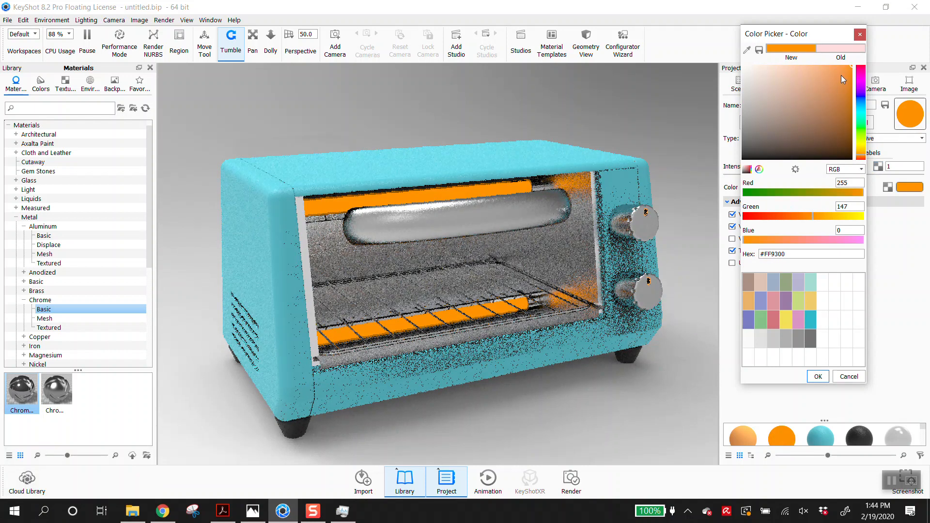
click(817, 376)
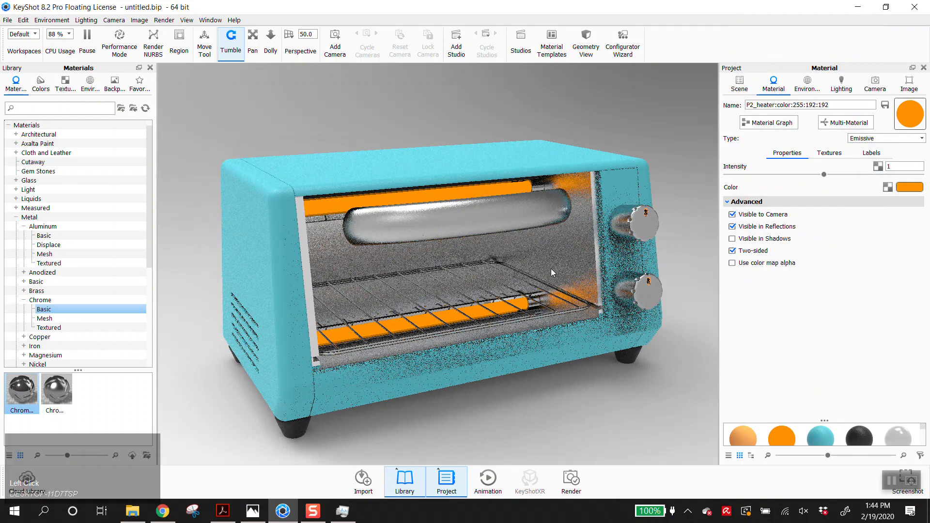
click(582, 382)
drag(581, 382, 474, 399)
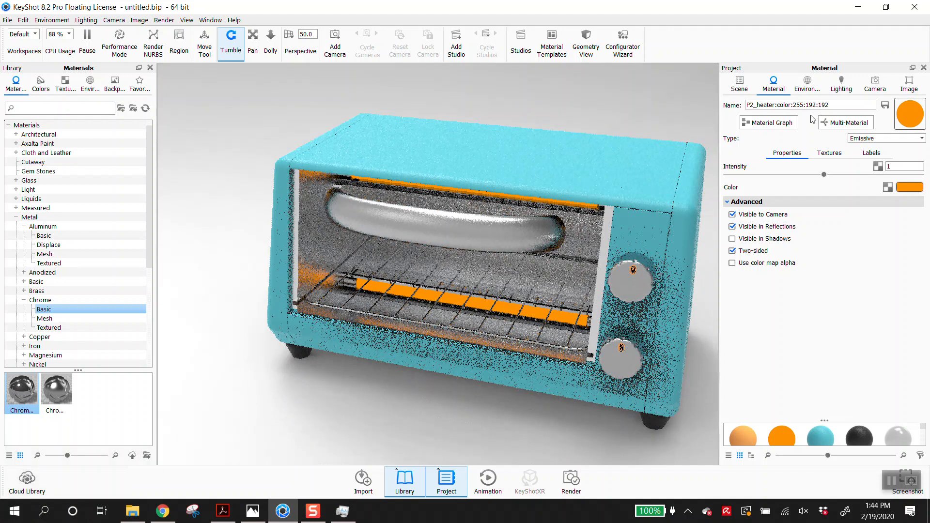
- View the heating rod's material in the Material Graph and try its Multi-Material mode
click(769, 125)
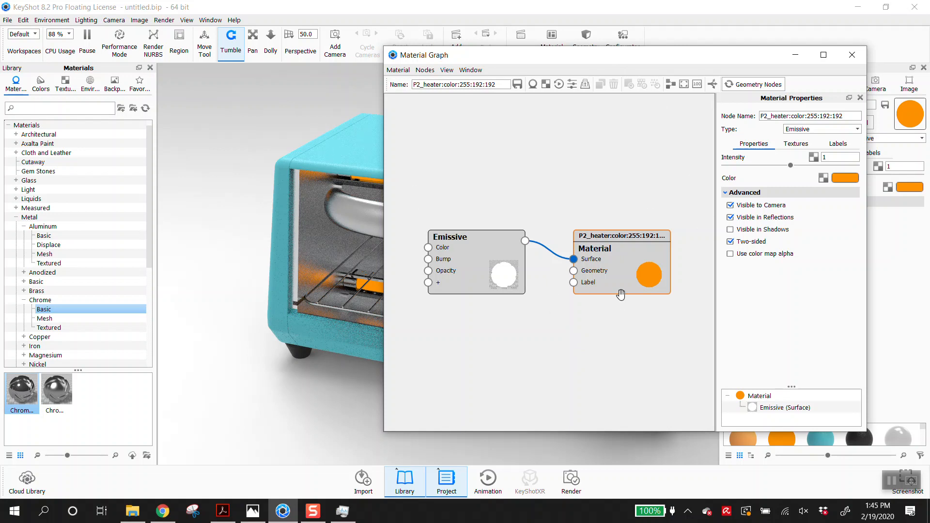
click(853, 55)
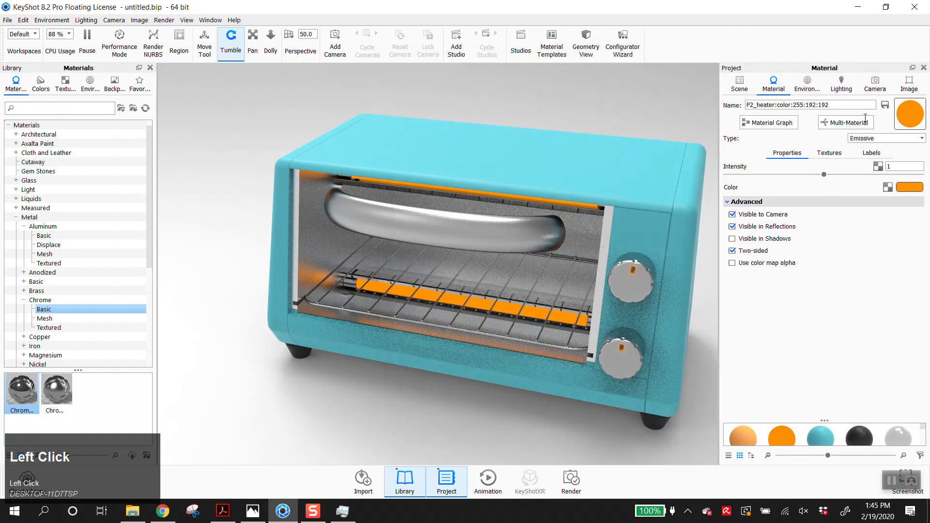
click(838, 125)
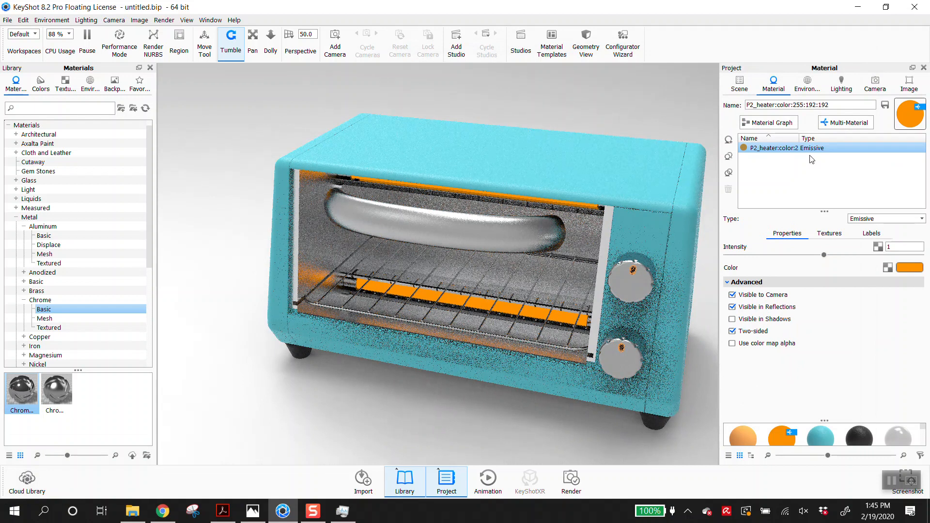
click(840, 125)
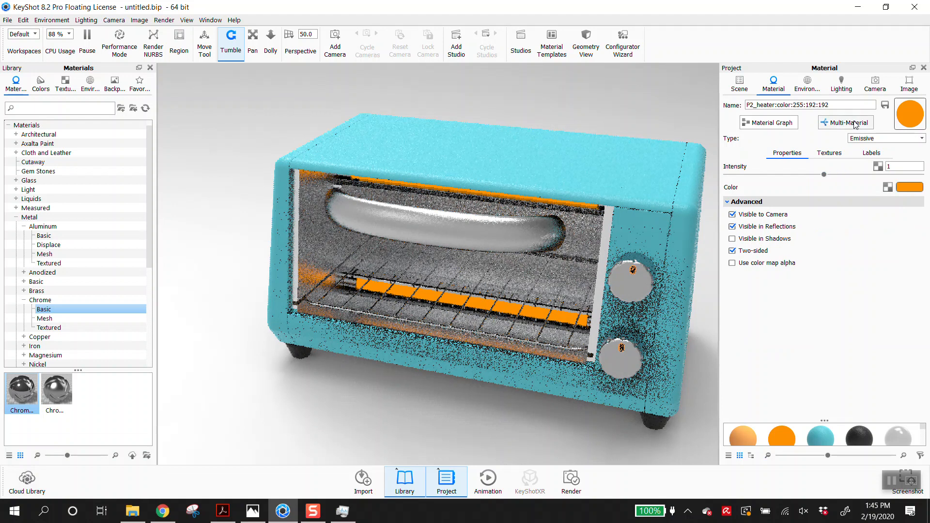
- Convert the heating rod's material to a Multi-Material and add a Plastic sub-material
click(427, 298)
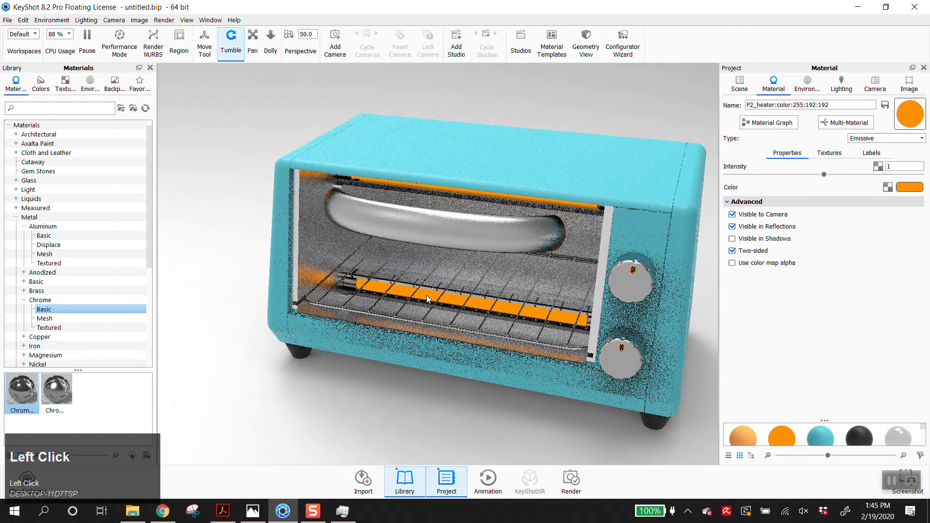
click(849, 123)
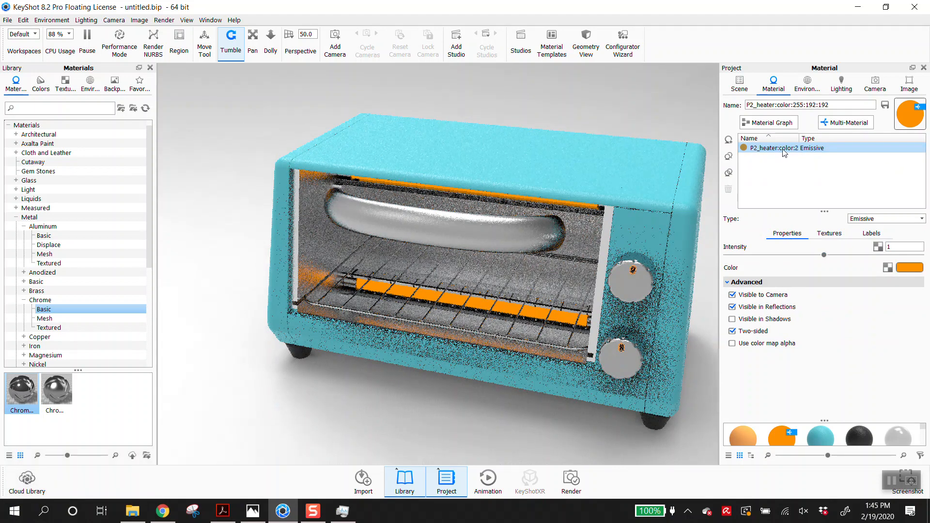
click(729, 140)
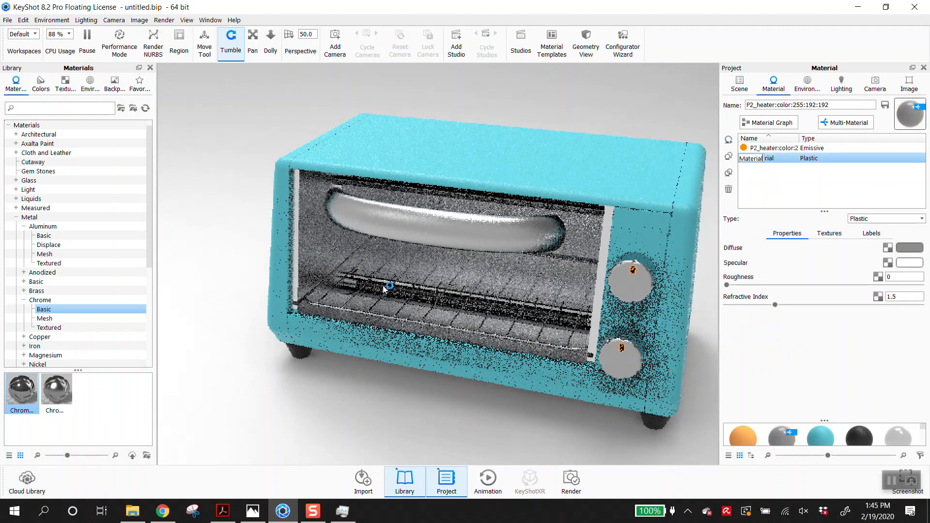
click(814, 169)
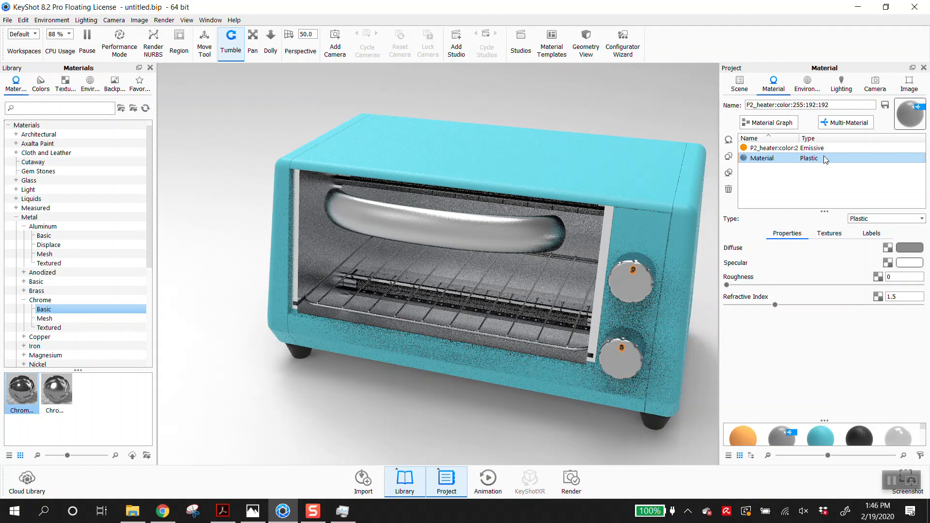
- Set the diffuse color of the new plastic sub-material to orange
click(922, 220)
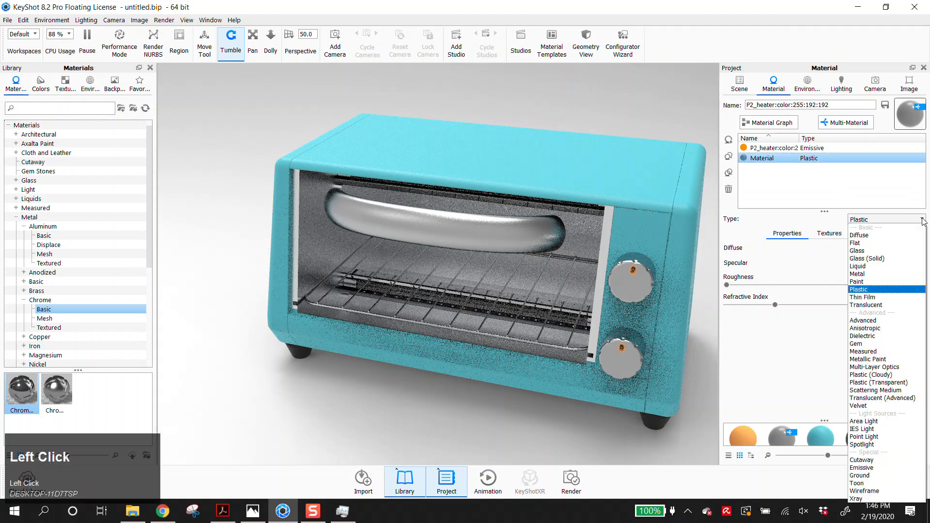
click(922, 221)
click(910, 248)
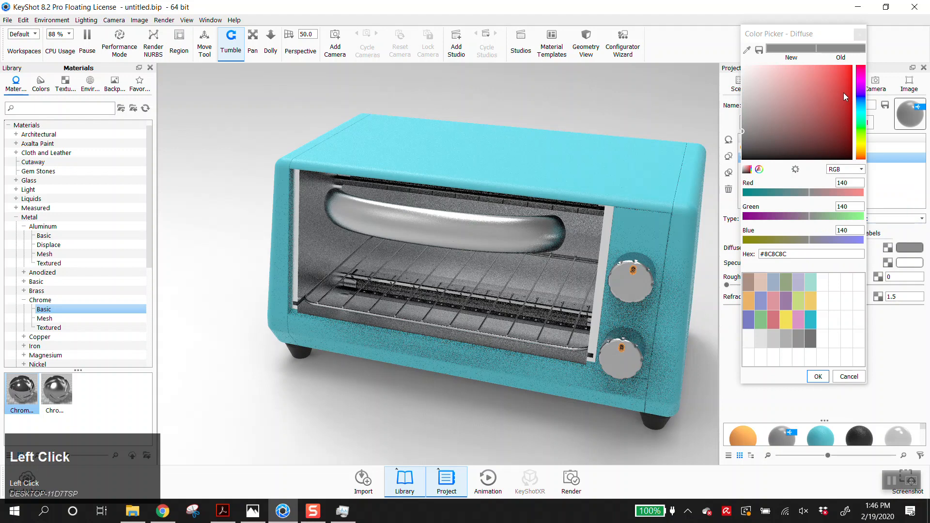
click(860, 156)
drag(841, 99, 856, 80)
click(818, 377)
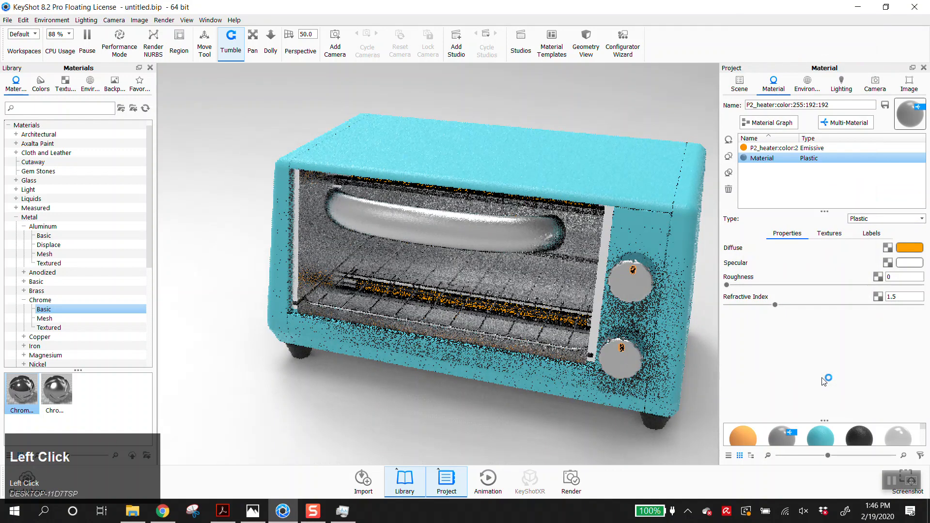
- Compare the heating rod's emissive and plastic sub-materials, make the emissive one active, and turn off Multi-Material
click(767, 149)
click(762, 159)
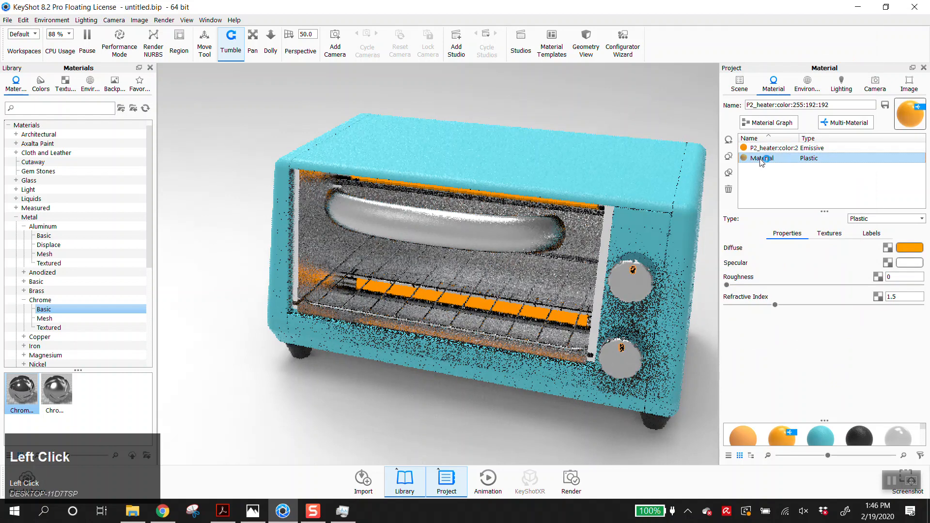
click(762, 150)
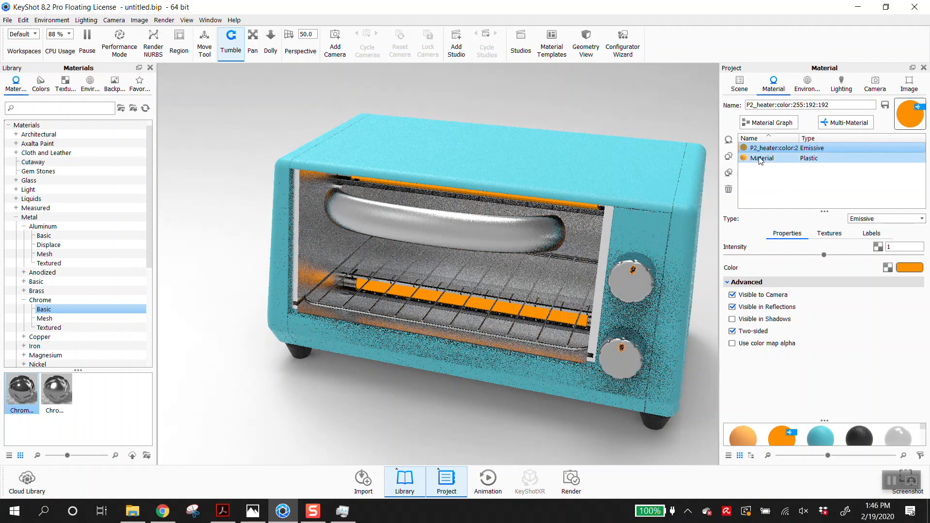
click(760, 159)
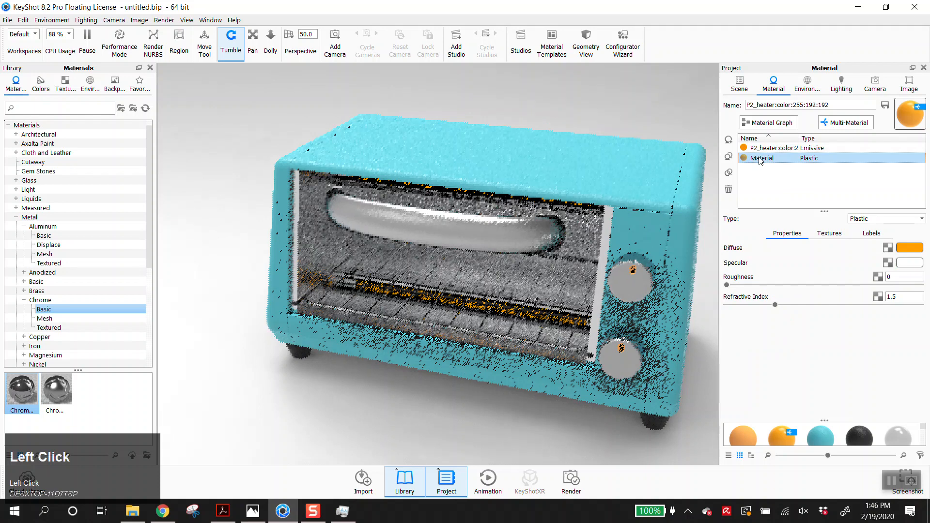
ctrl+click(784, 149)
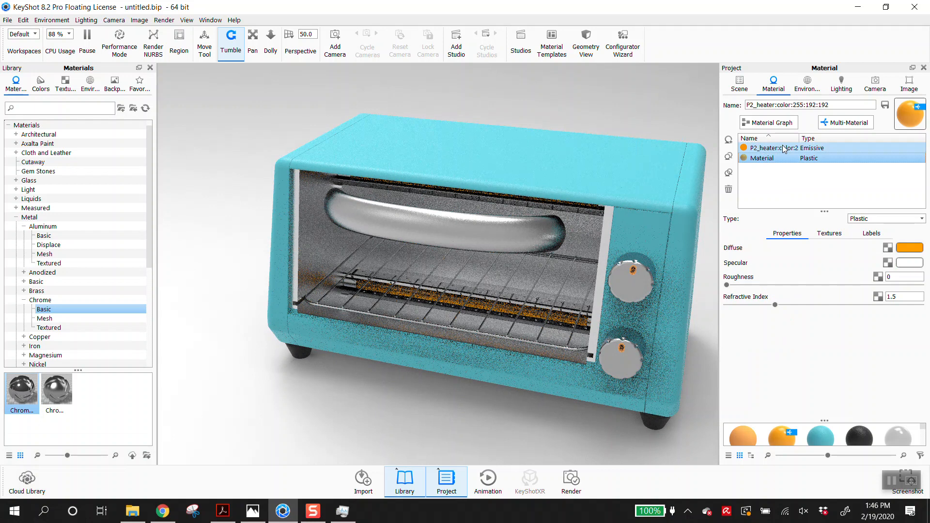
click(784, 149)
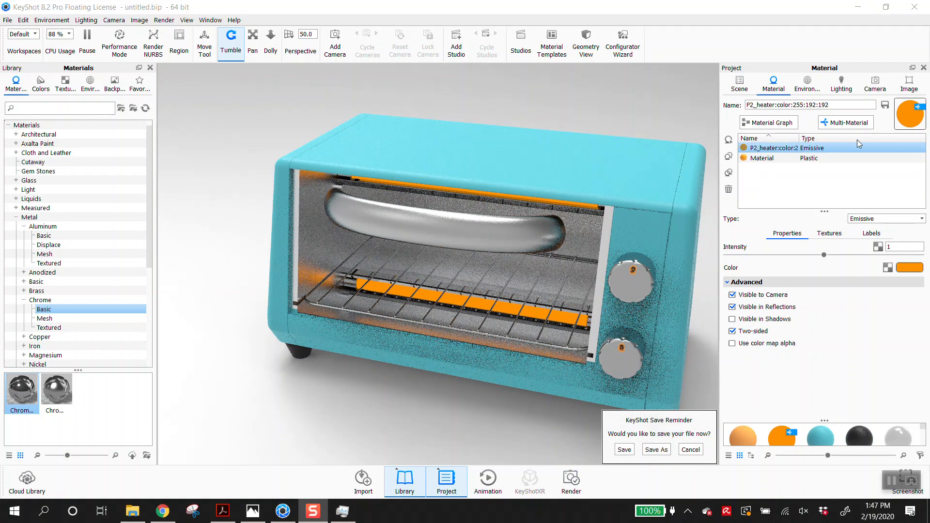
click(838, 124)
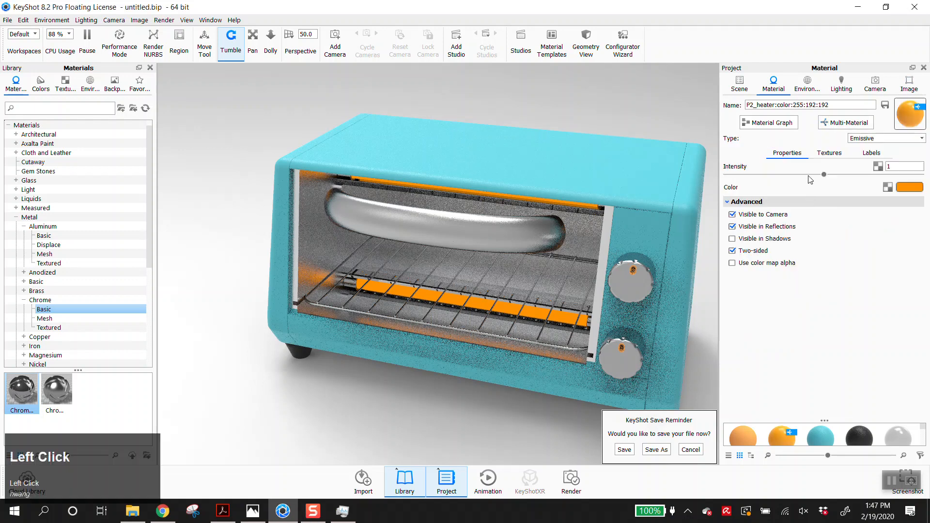
scroll(562, 173, up, 1)
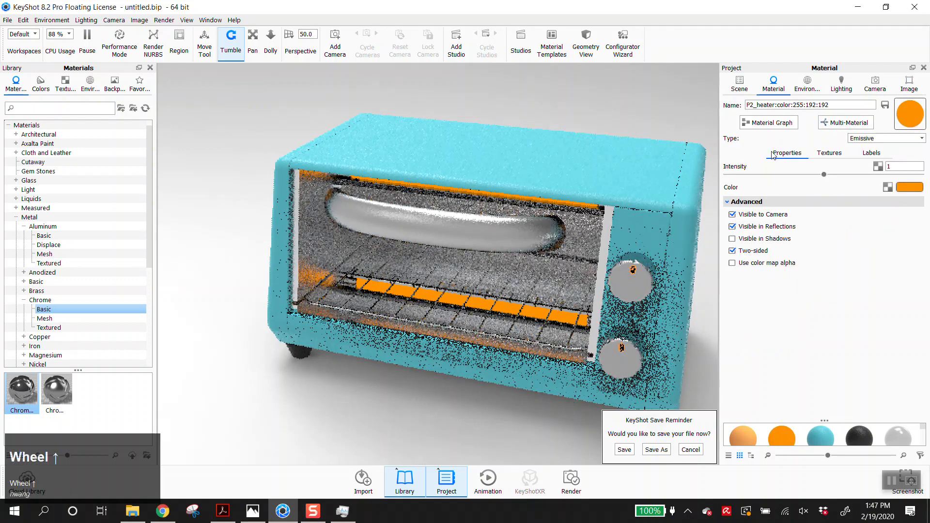
- Examine the texture and label settings of the toaster body's Hard Rough Plastic Green #4 material
click(562, 172)
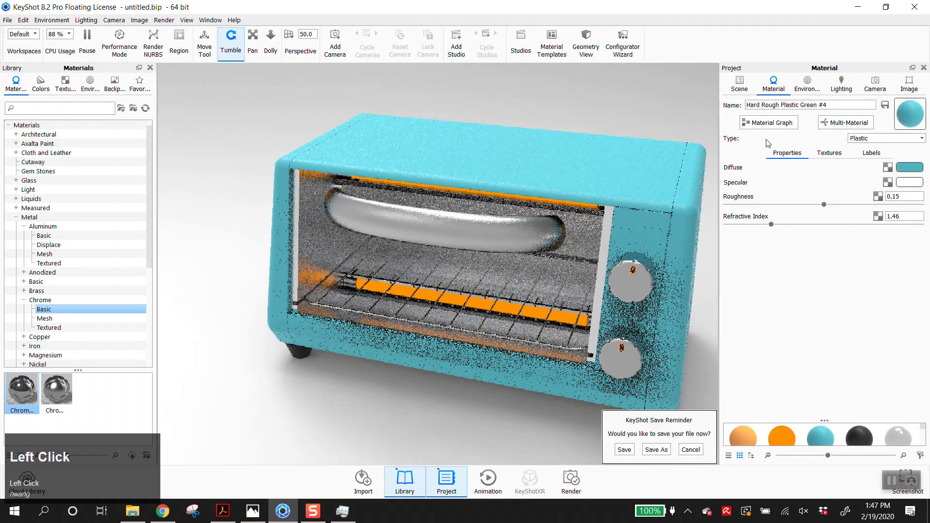
click(828, 154)
click(871, 154)
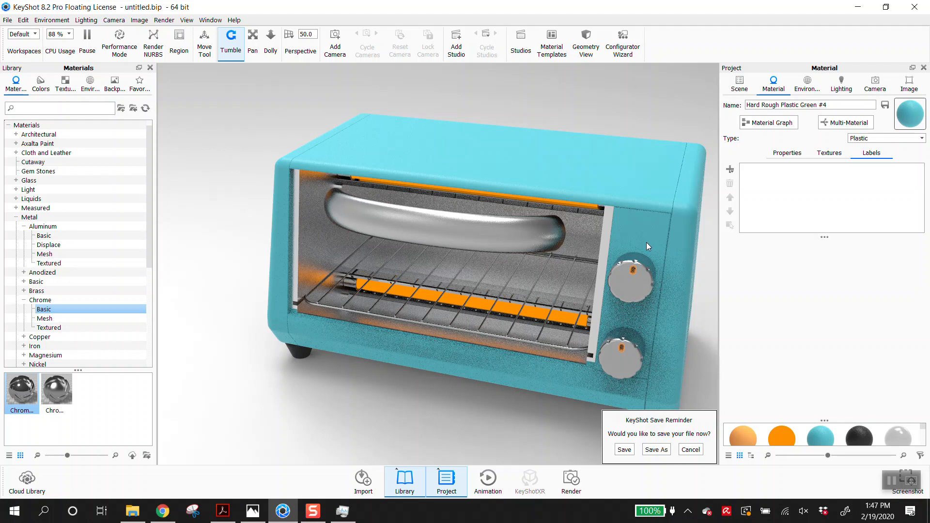
- Apply the Ash wood material from the library to the toaster body
click(817, 154)
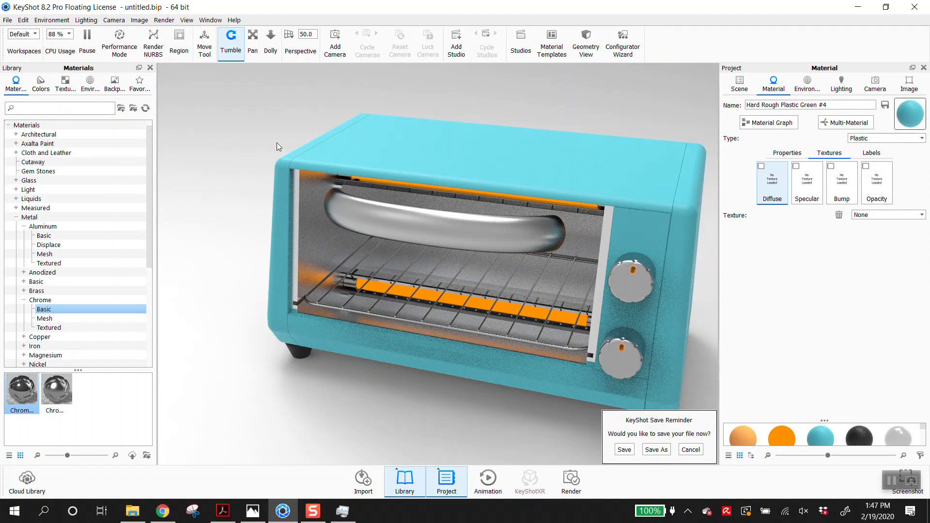
drag(249, 302, 196, 225)
click(18, 218)
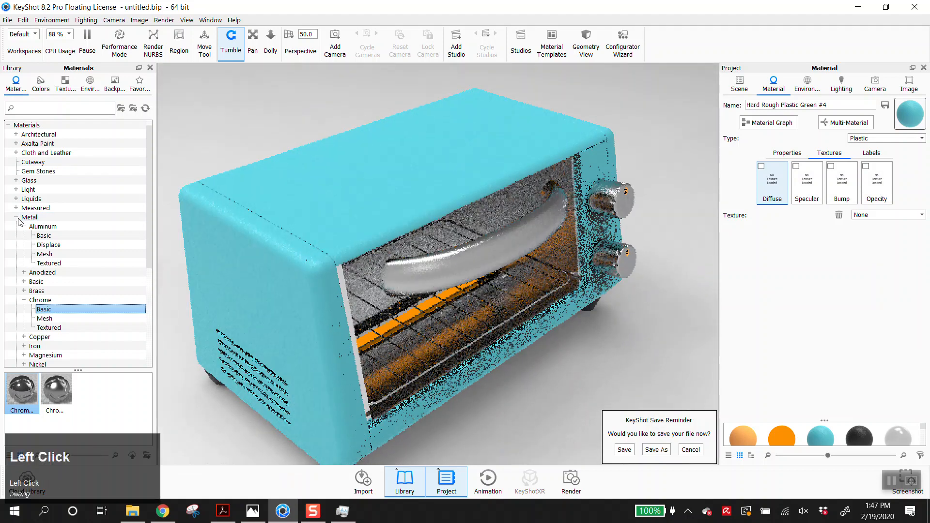
scroll(315, 257, up, 1)
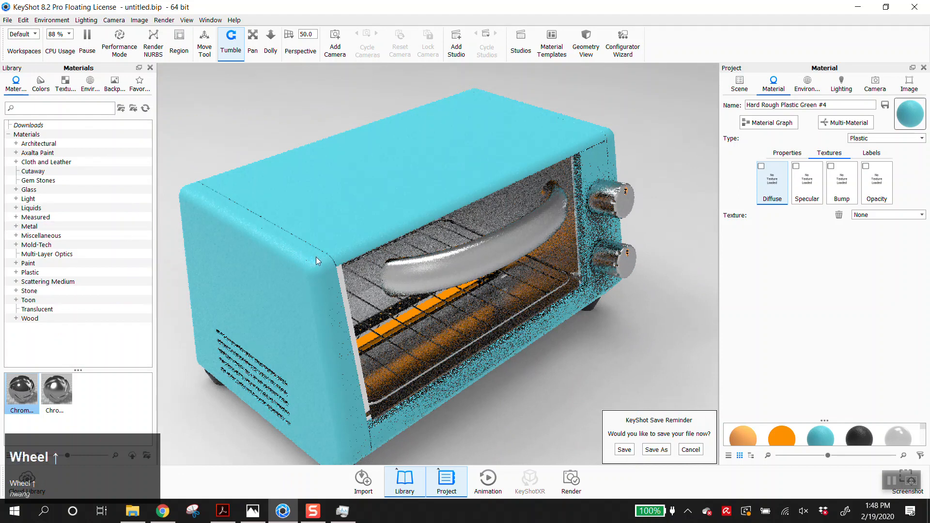
scroll(319, 256, up, 3)
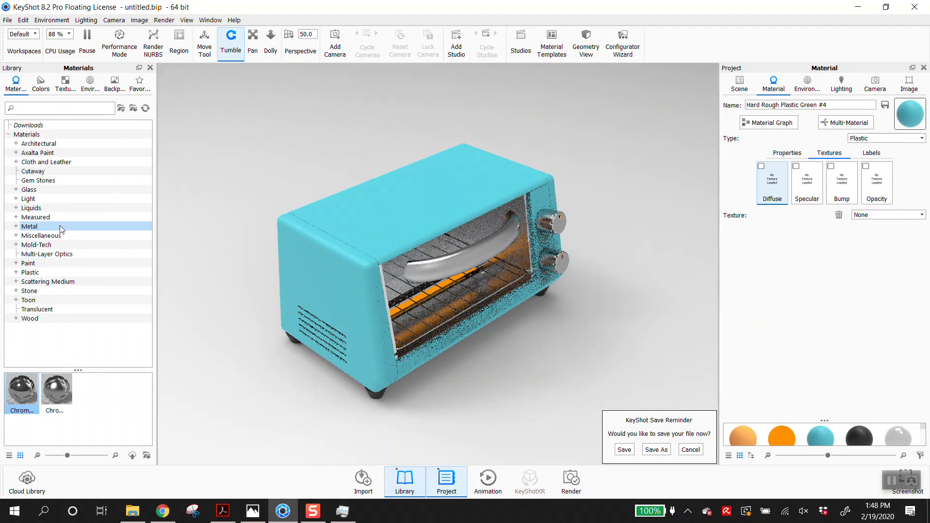
click(29, 318)
click(18, 318)
scroll(92, 348, down, 1)
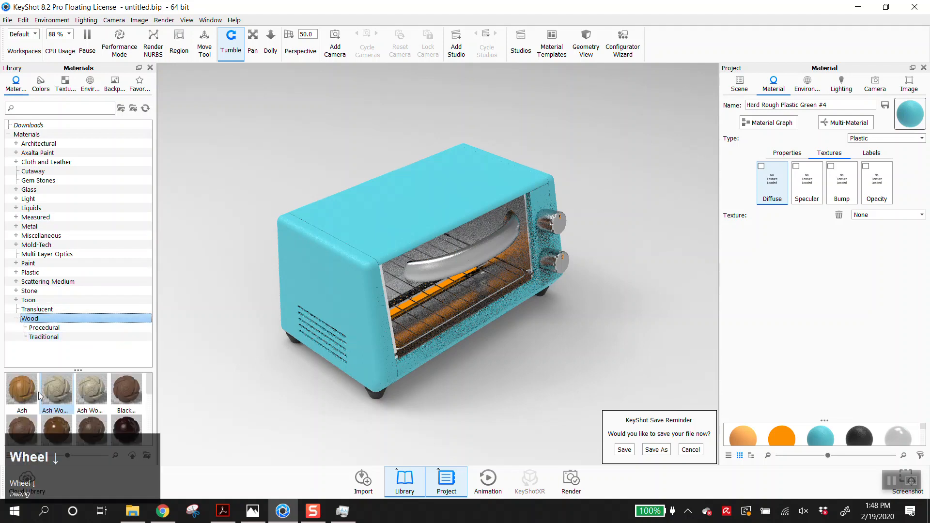
scroll(118, 406, down, 4)
scroll(116, 401, up, 4)
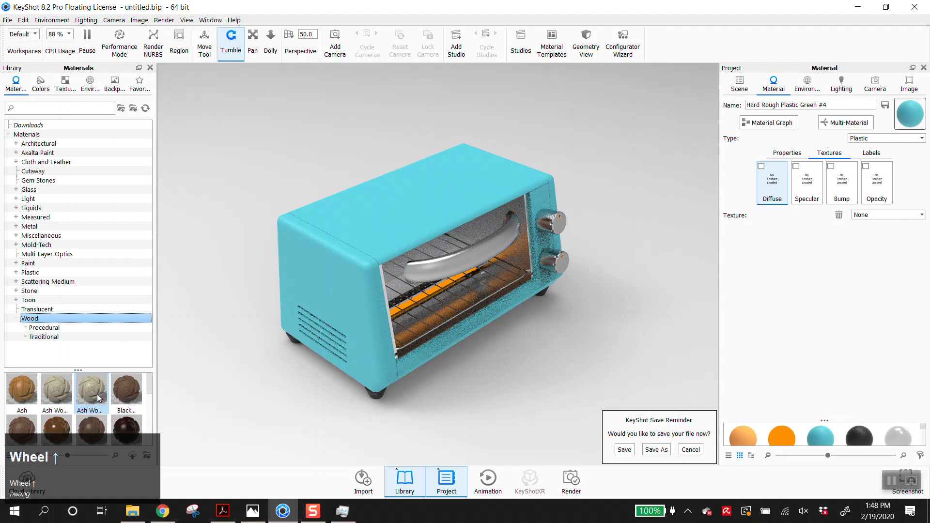
drag(26, 394, 361, 237)
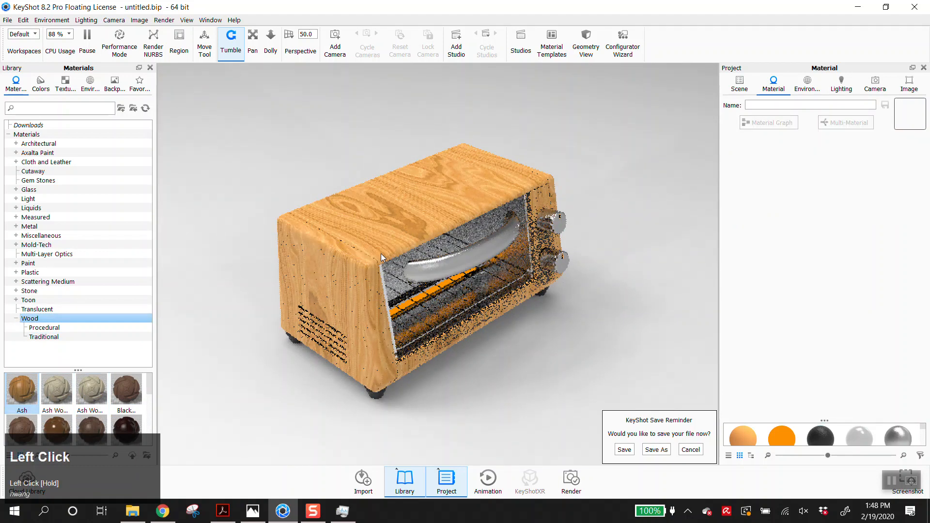
- Try scaling the toaster body's Ash diffuse texture to 2.315 in wide and high, and undo the change
click(395, 207)
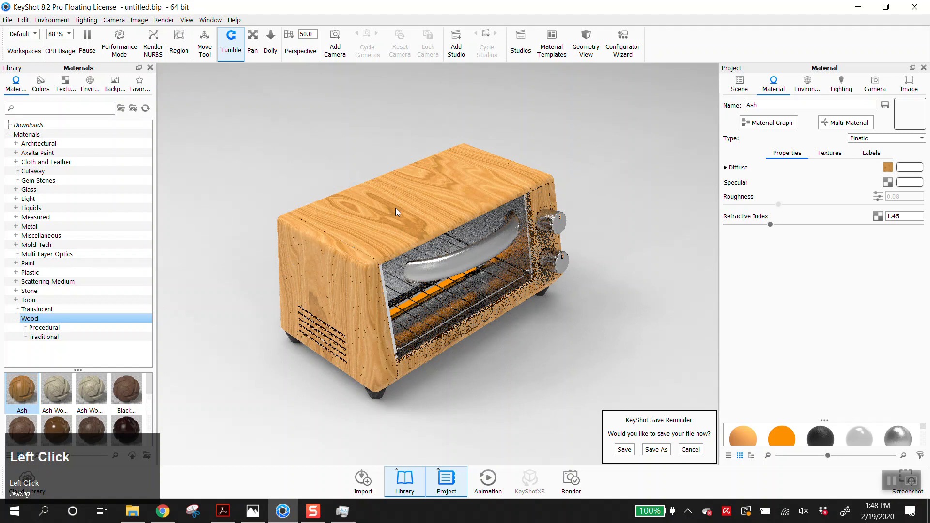
click(839, 153)
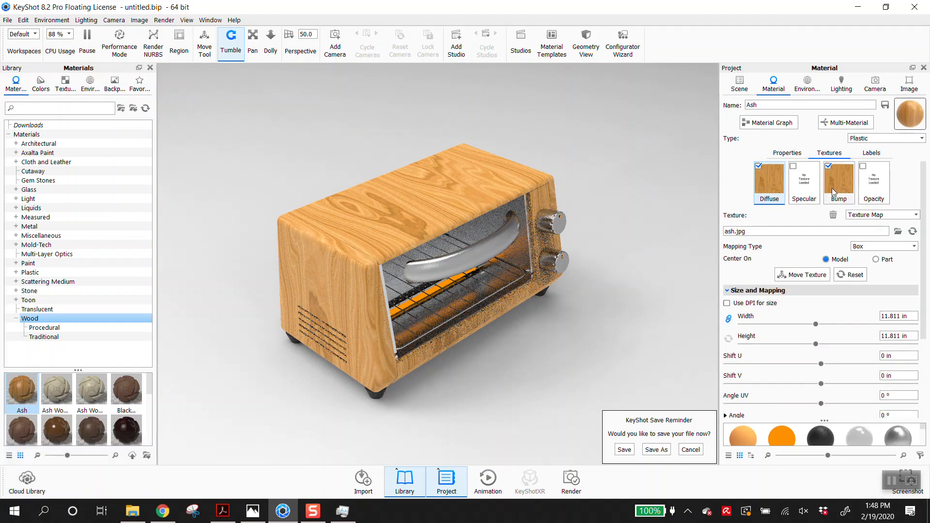
click(772, 184)
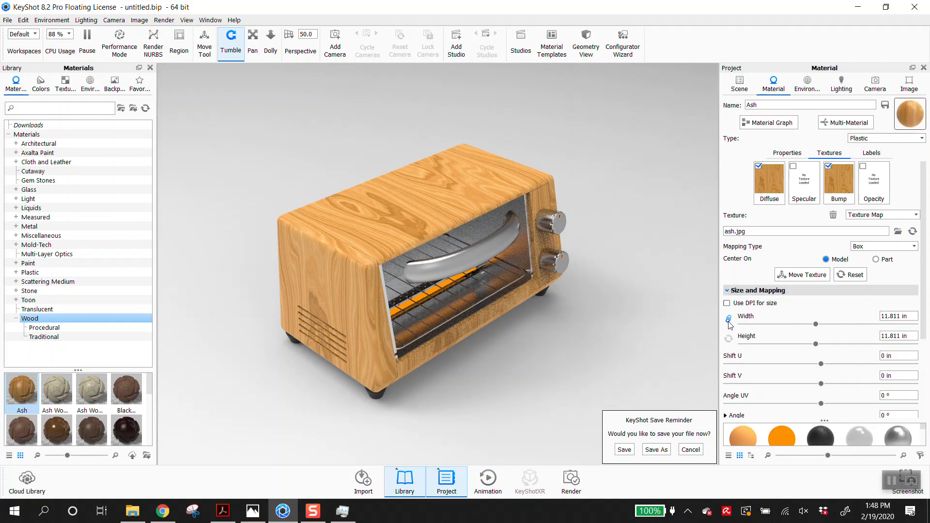
scroll(797, 330, down, 2)
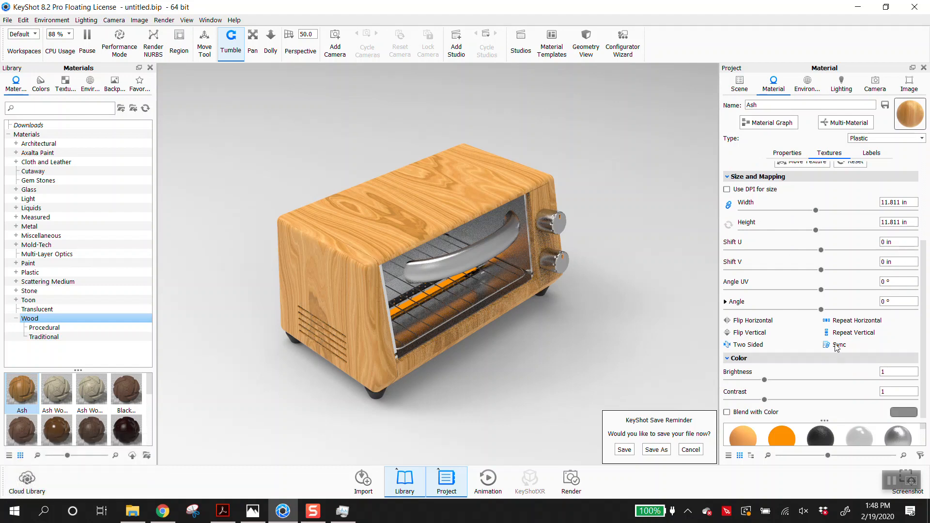
scroll(824, 266, up, 2)
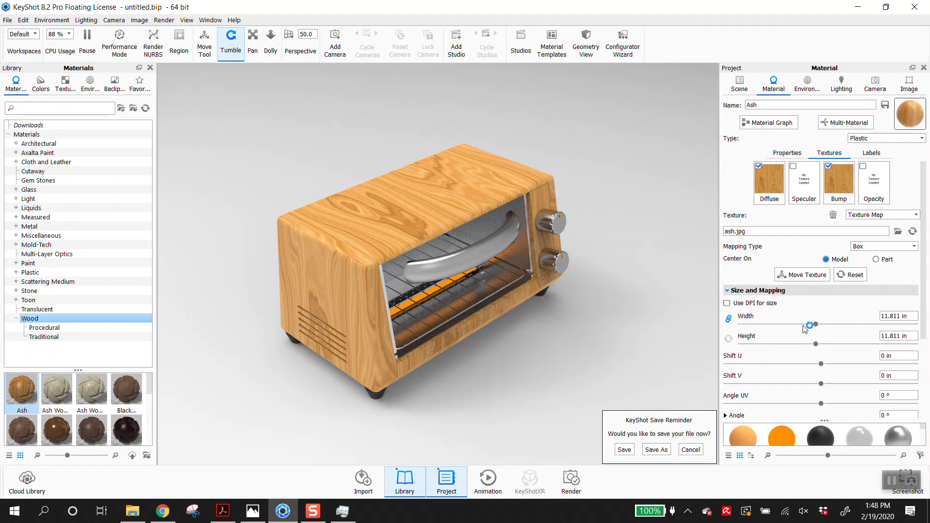
drag(815, 324, 754, 322)
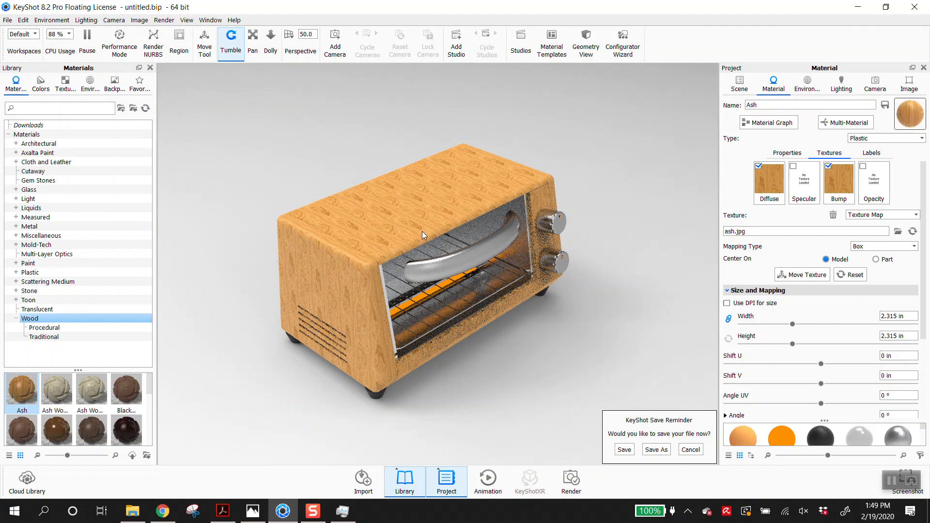
key(ctrl+z)
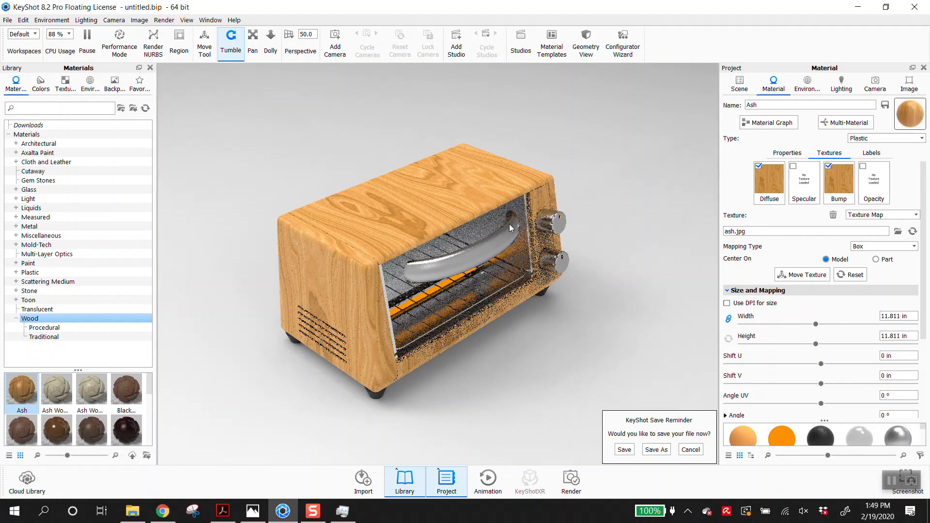
- Try a bump height of 1 on the Ash material's bump texture, and undo the change
click(835, 187)
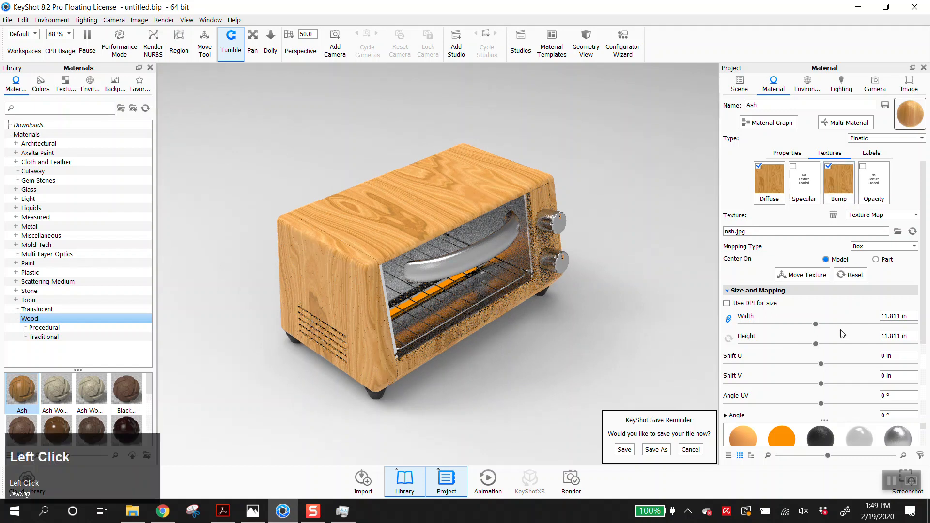
scroll(866, 331, down, 1)
scroll(866, 331, up, 1)
double_click(840, 191)
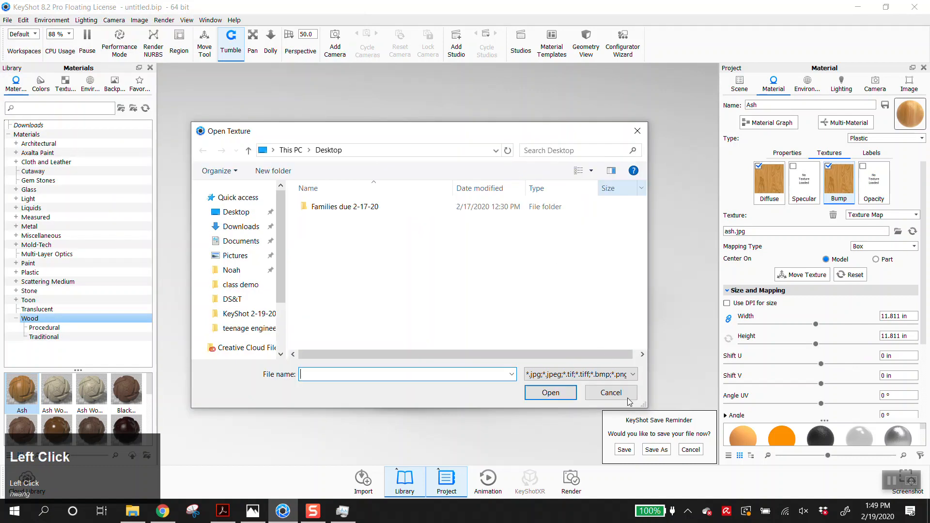
click(610, 390)
scroll(861, 394, down, 1)
scroll(861, 395, down, 3)
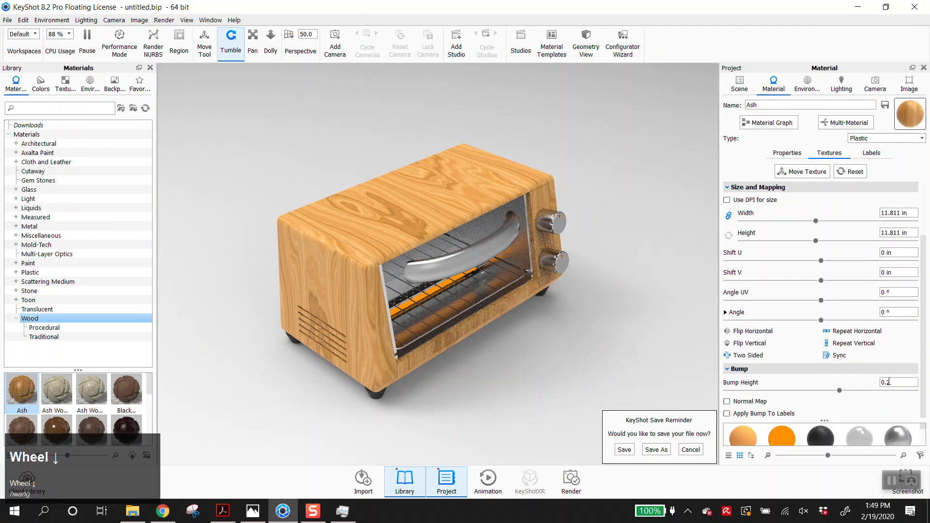
click(888, 382)
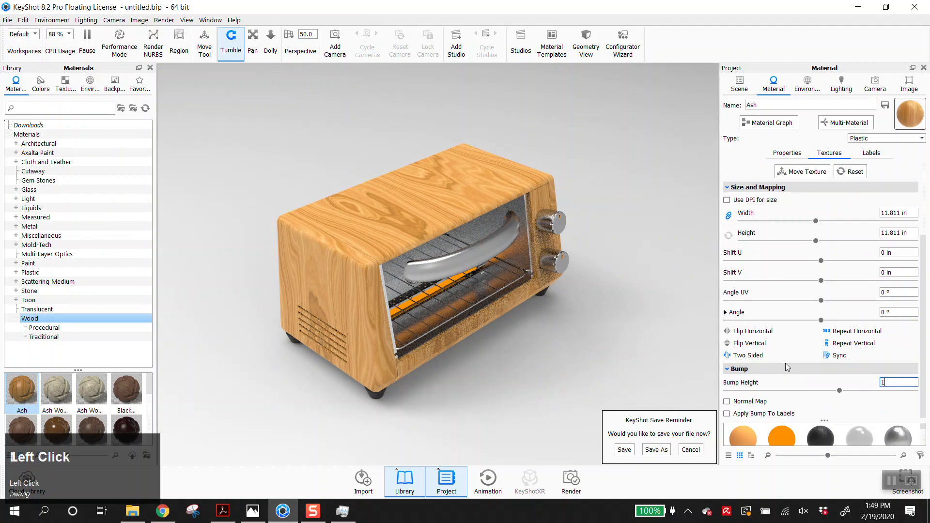
text(1)
key(Tab)
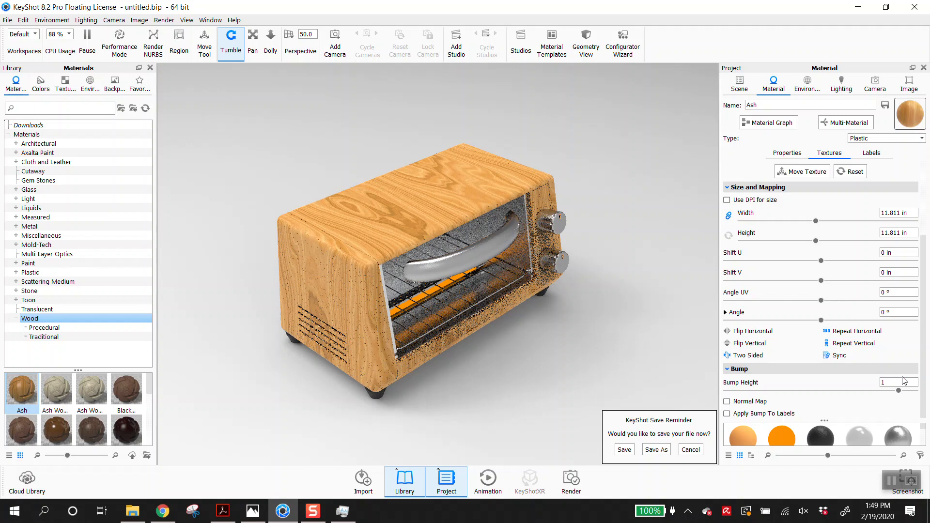
key(ctrl+z)
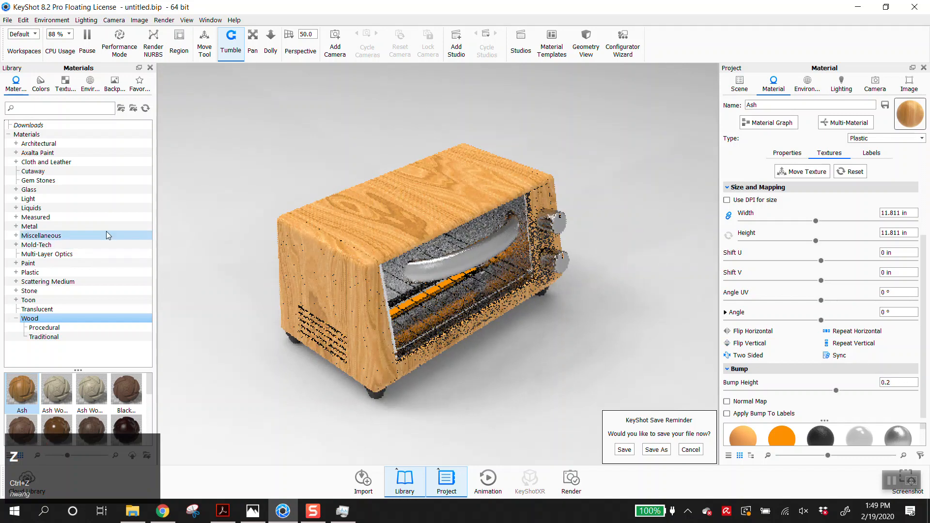
- Search the material library for "concrete" and apply Urban Concrete to the toaster body
click(35, 106)
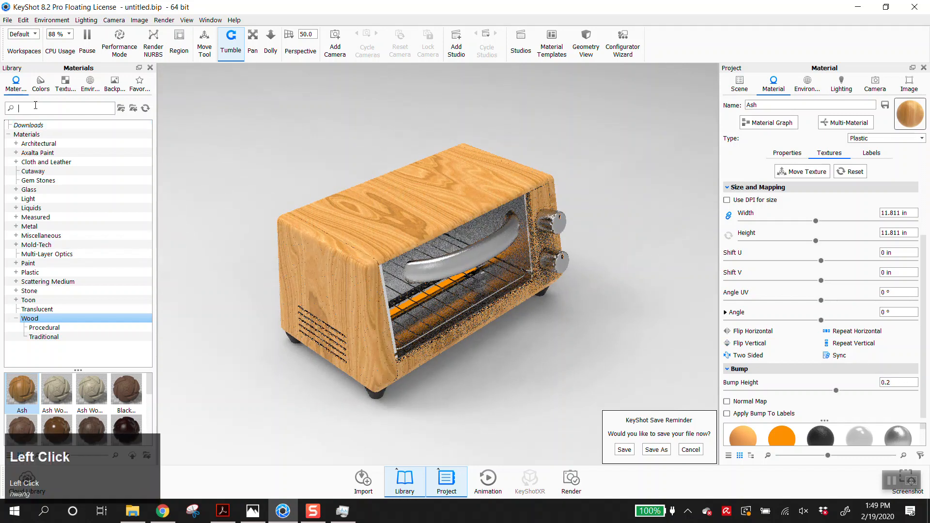
text(concrete)
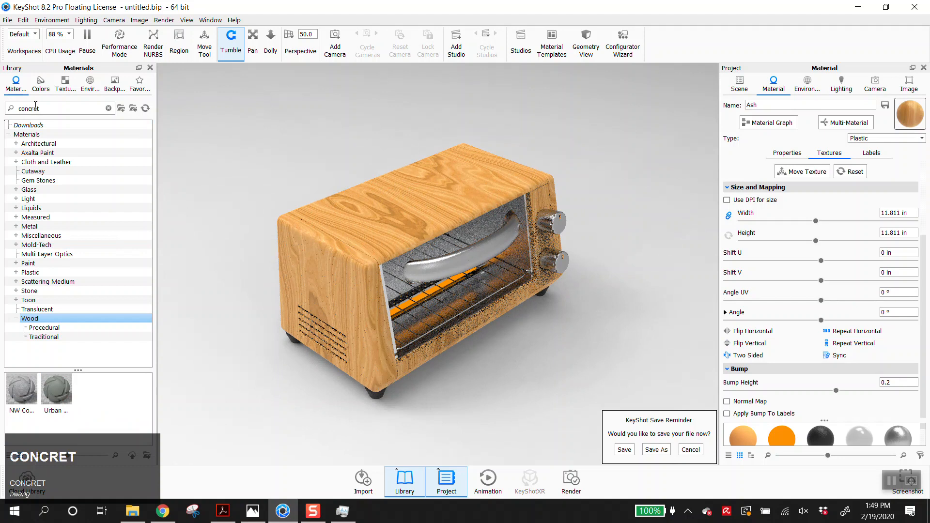
click(62, 397)
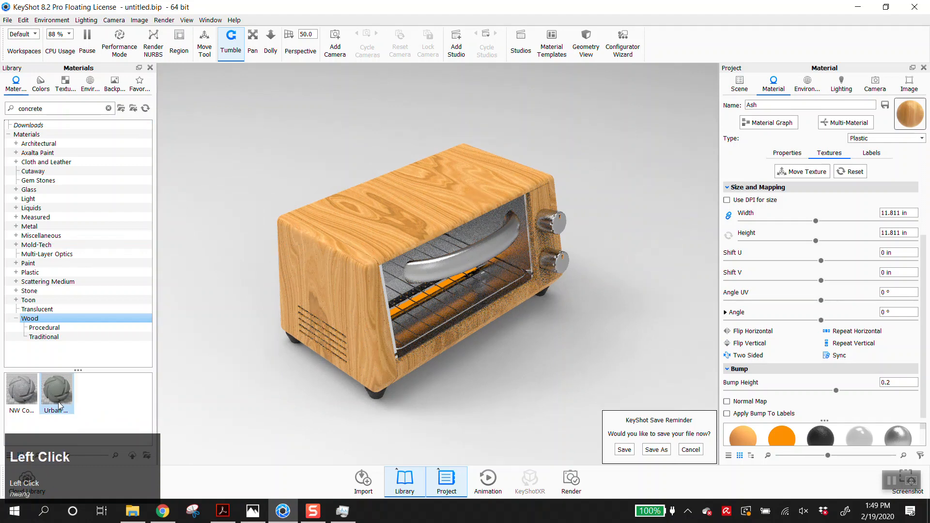
mouse_move(61, 400)
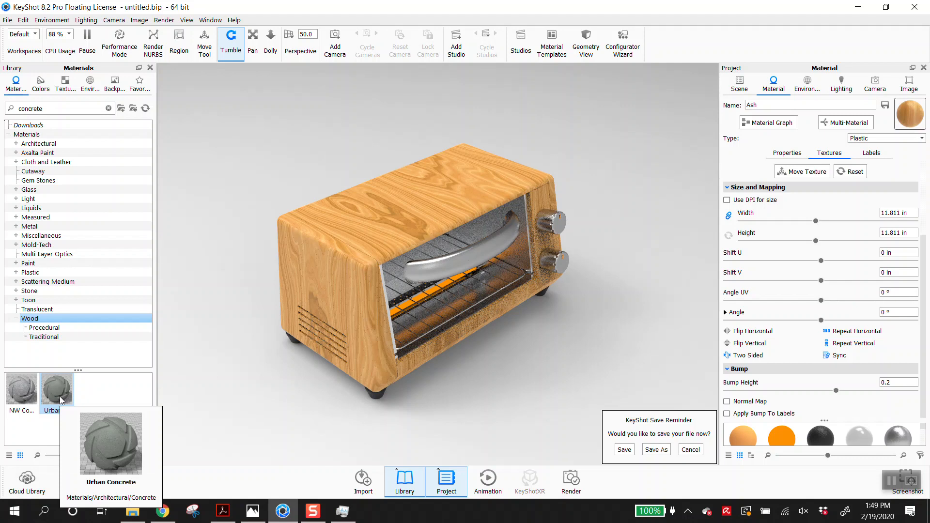
drag(56, 390, 397, 234)
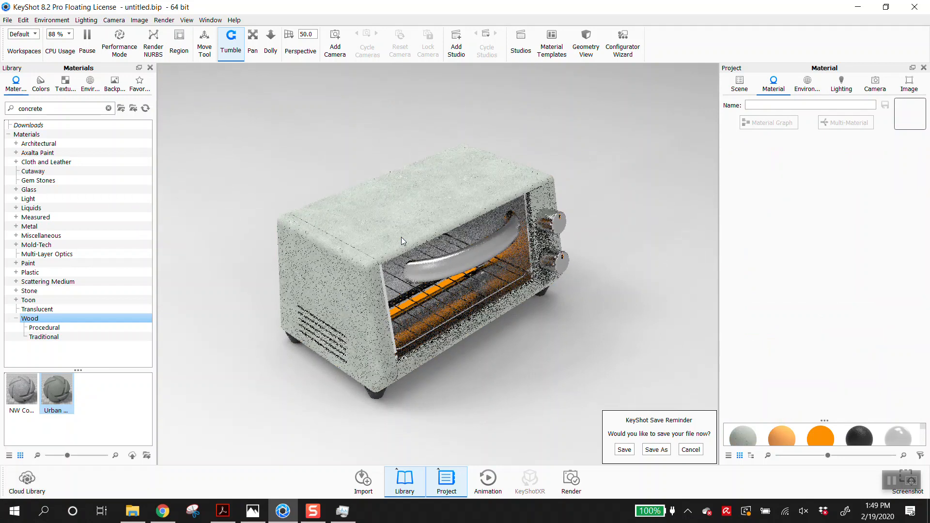
scroll(359, 224, down, 1)
scroll(358, 224, down, 2)
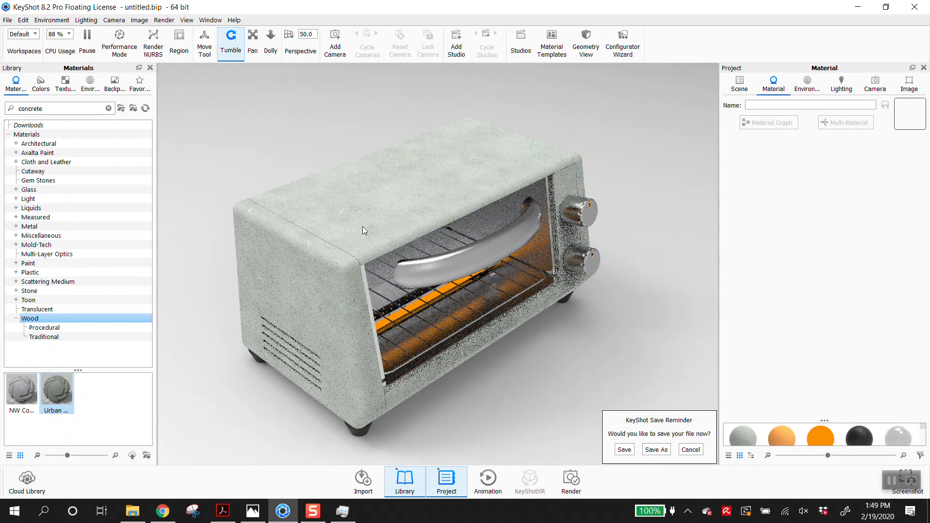
scroll(344, 262, up, 1)
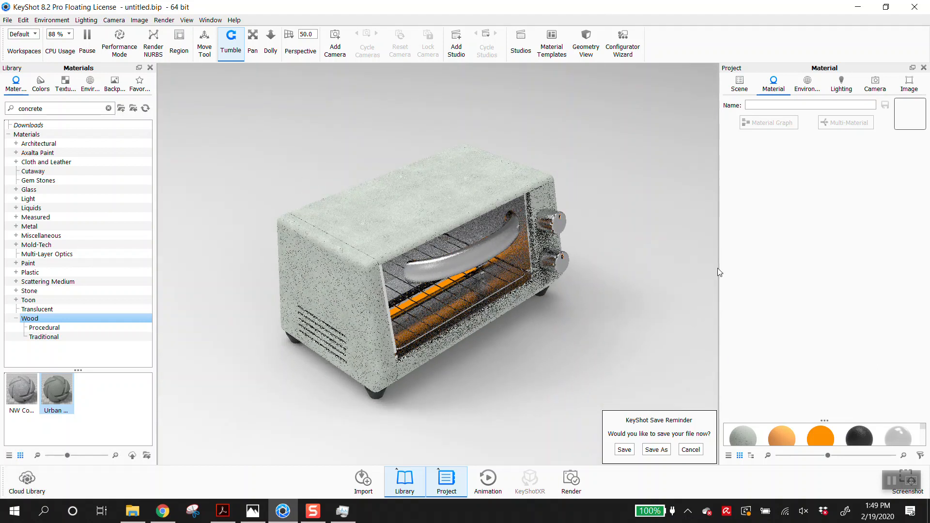
- Examine the texture maps and basic properties of the toaster body's Urban Concrete material
click(417, 217)
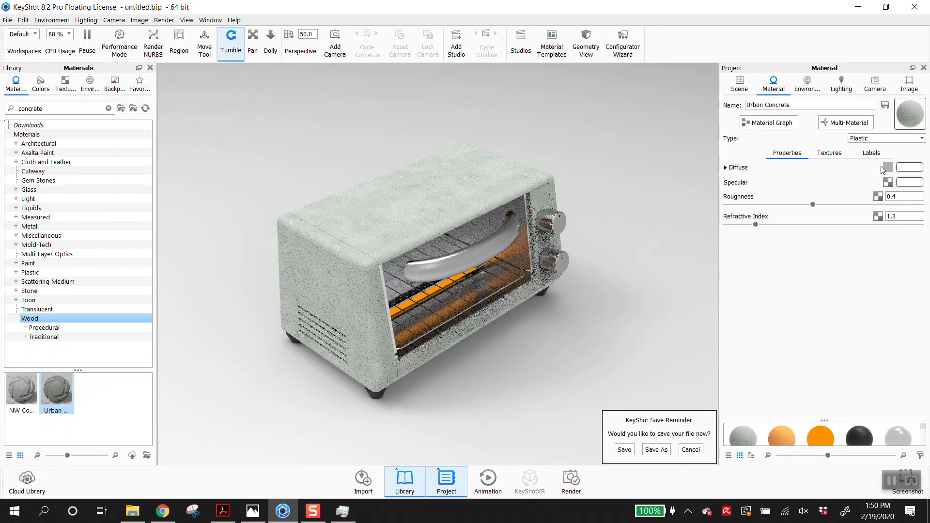
click(824, 159)
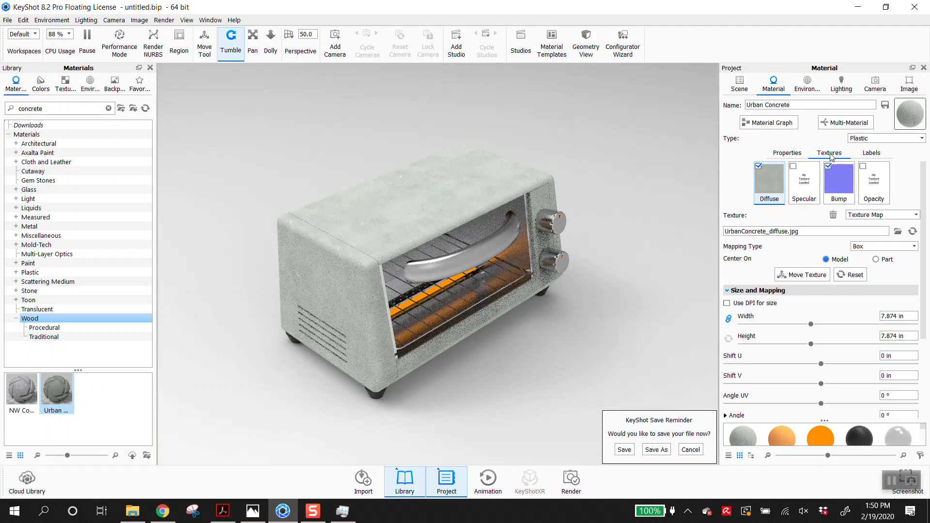
click(792, 158)
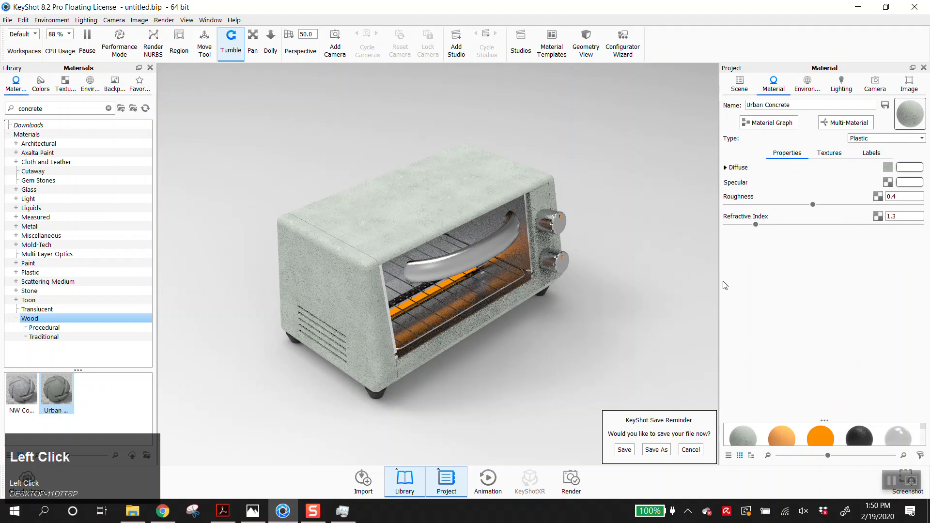
click(18, 277)
click(17, 273)
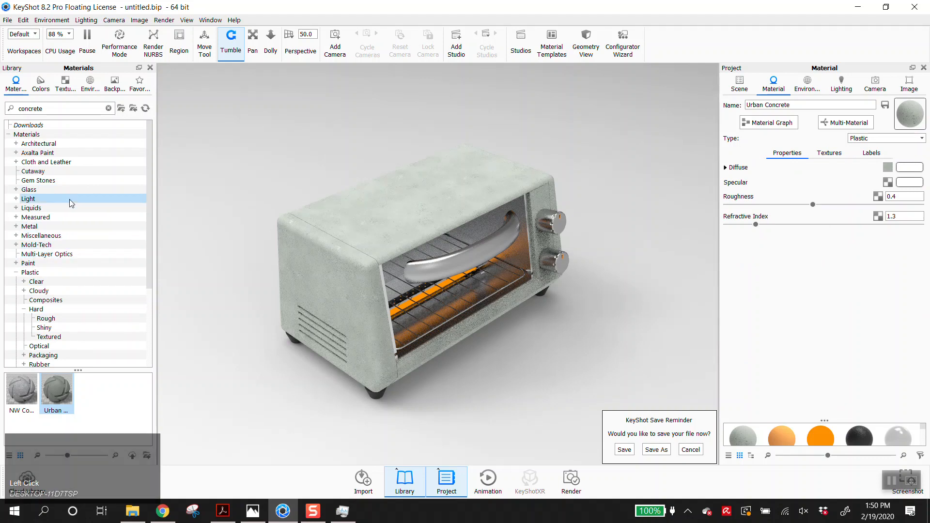
click(16, 272)
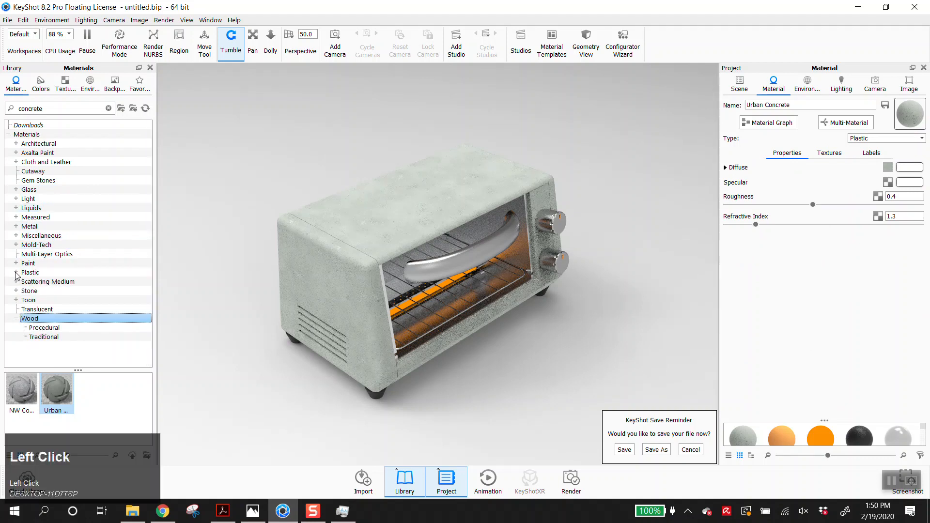
- Try a glossy black paint from the Shiny paint materials on the toaster oven body
click(16, 263)
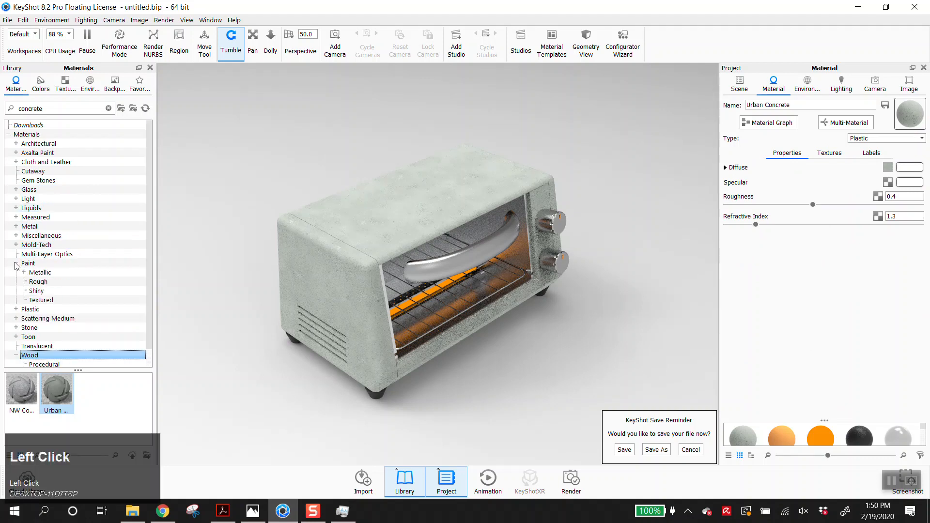
click(36, 290)
drag(22, 390, 332, 219)
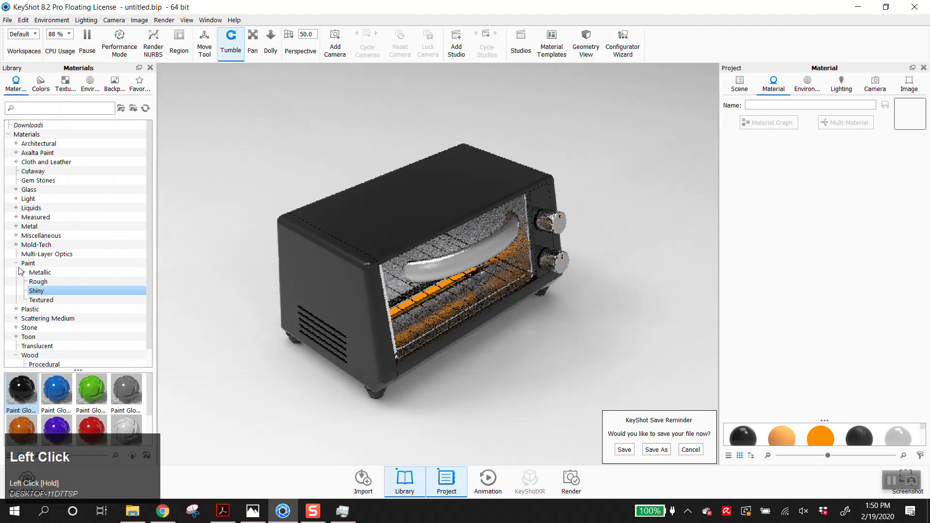
- Try a purple paint from the Axalta Paint Hot Hues collection on the toaster oven body
click(17, 309)
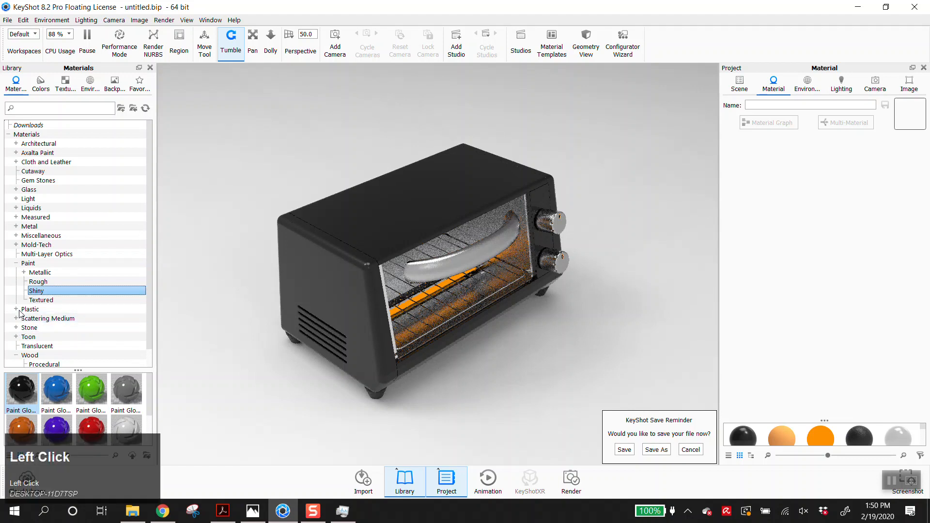
click(30, 310)
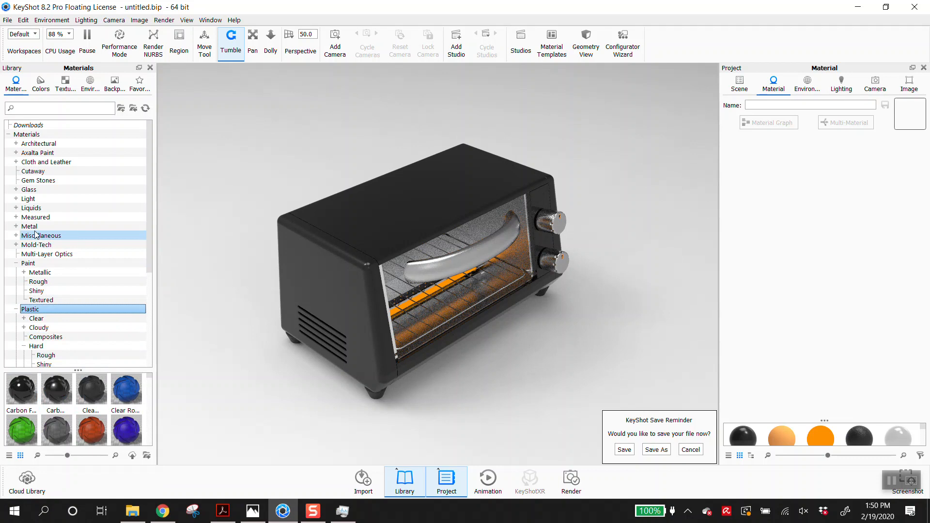
click(17, 153)
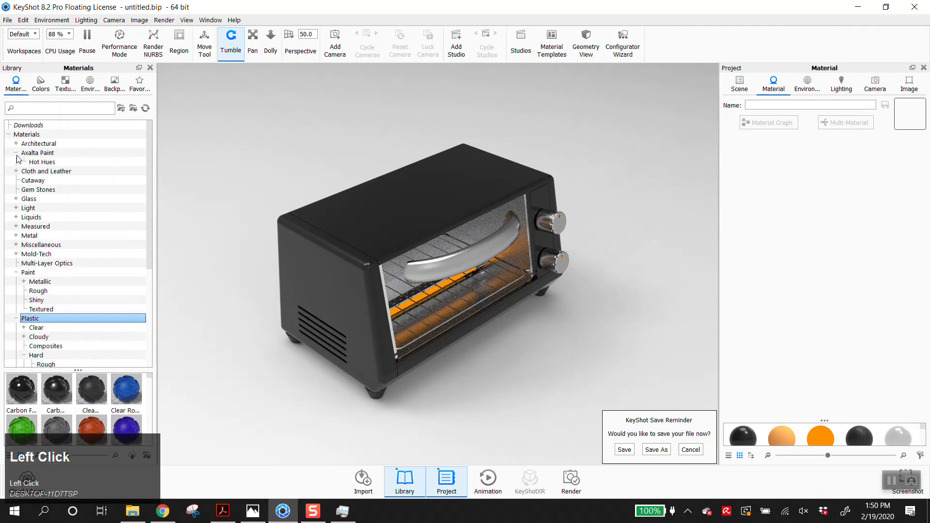
click(43, 162)
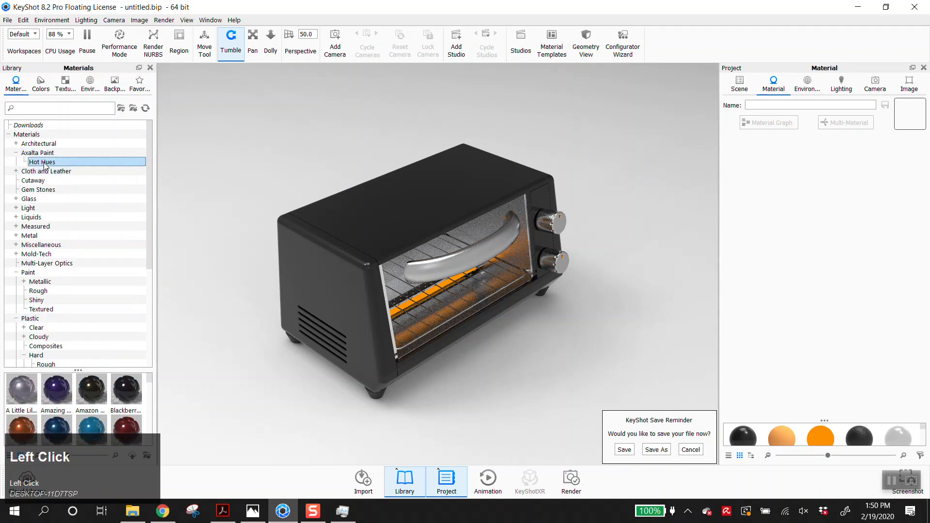
drag(21, 389, 329, 214)
drag(56, 389, 294, 245)
- Try a lime-green paint from the Hot Hues collection on the toaster oven body
scroll(118, 358, down, 2)
scroll(112, 400, down, 4)
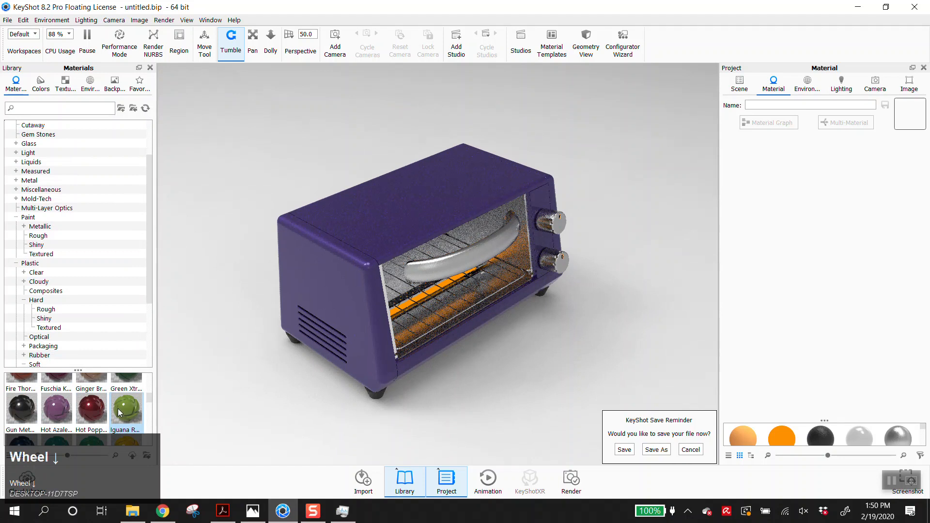
scroll(66, 421, down, 3)
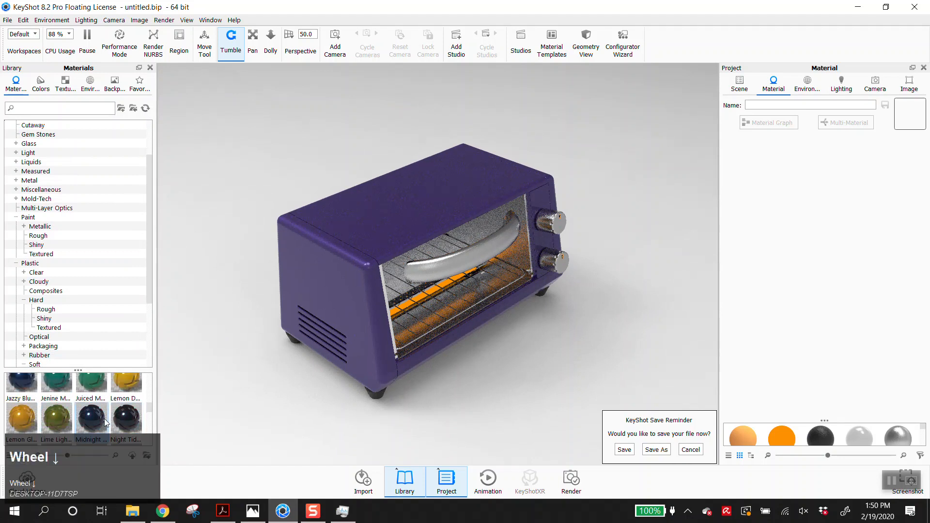
drag(65, 419, 353, 197)
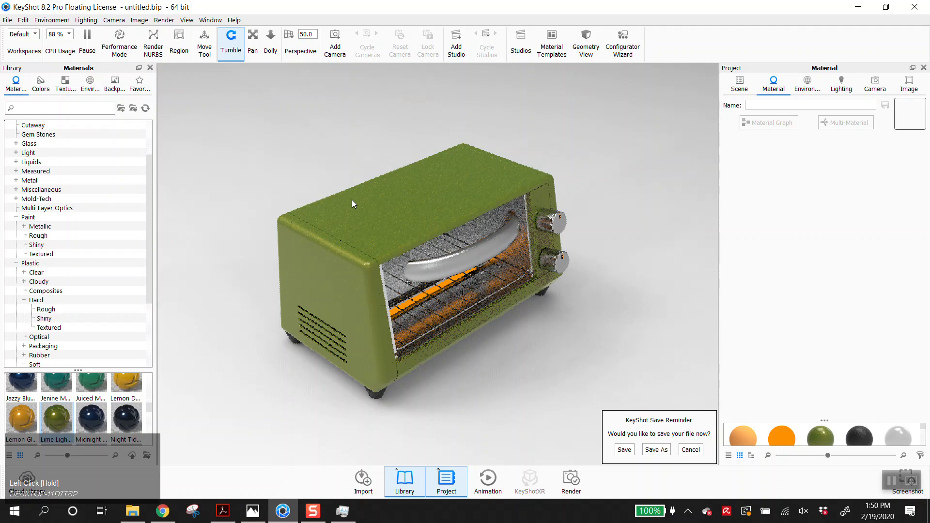
- Browse the remaining Hot Hues paints and the Plastic and Metal subcategories of the material library
scroll(83, 427, down, 3)
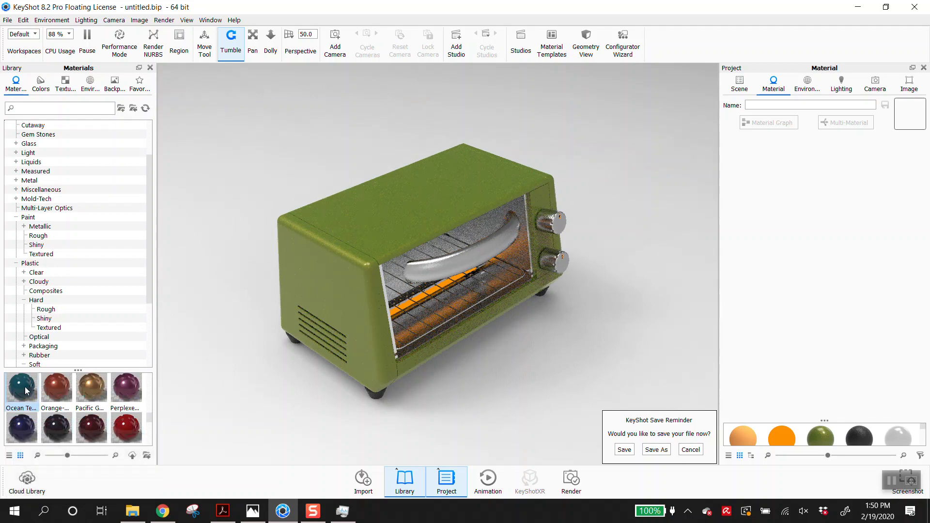
scroll(58, 180, up, 2)
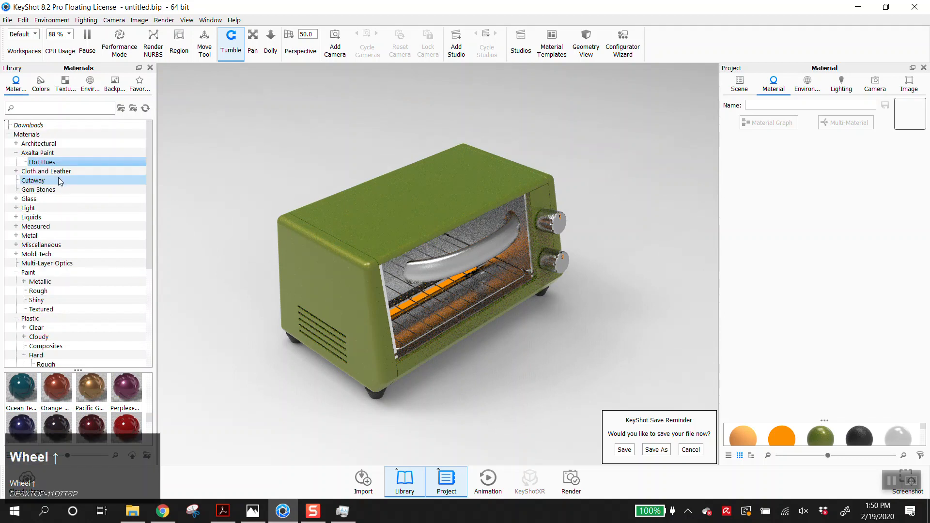
scroll(83, 308, down, 5)
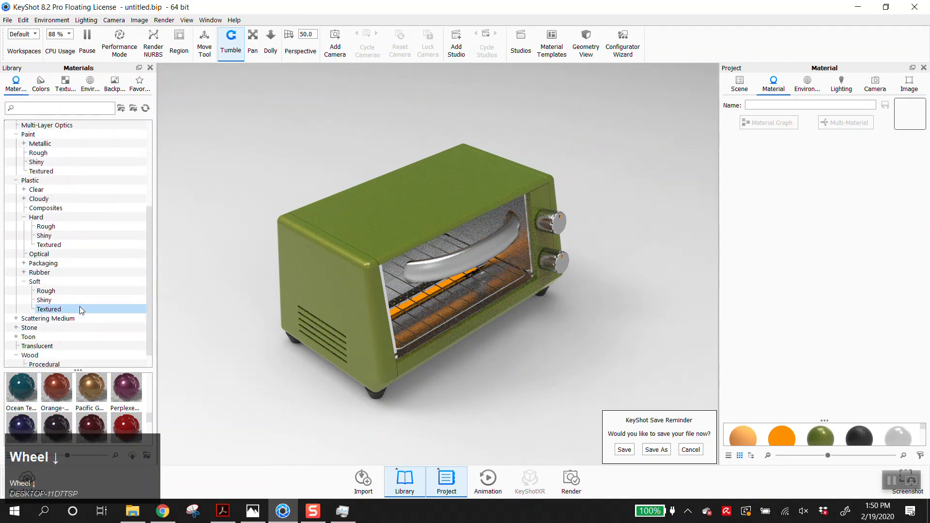
click(30, 182)
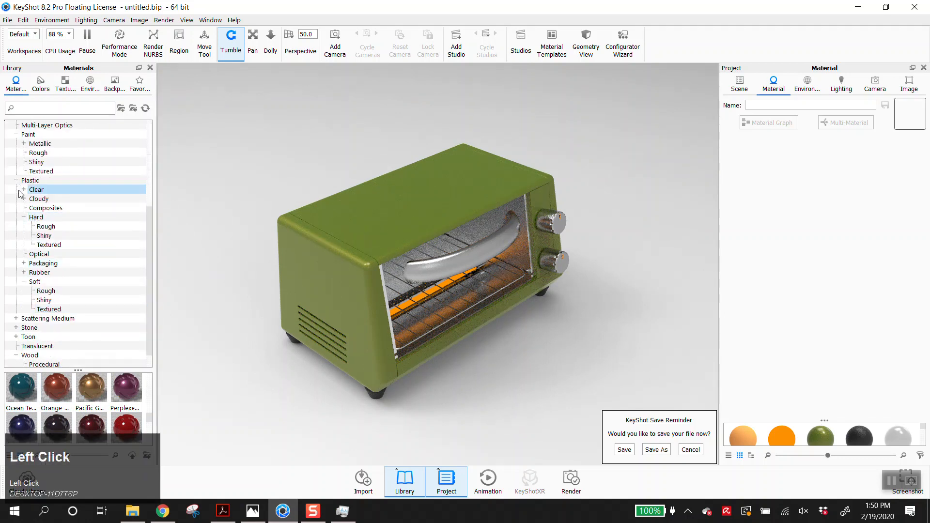
scroll(79, 216, up, 3)
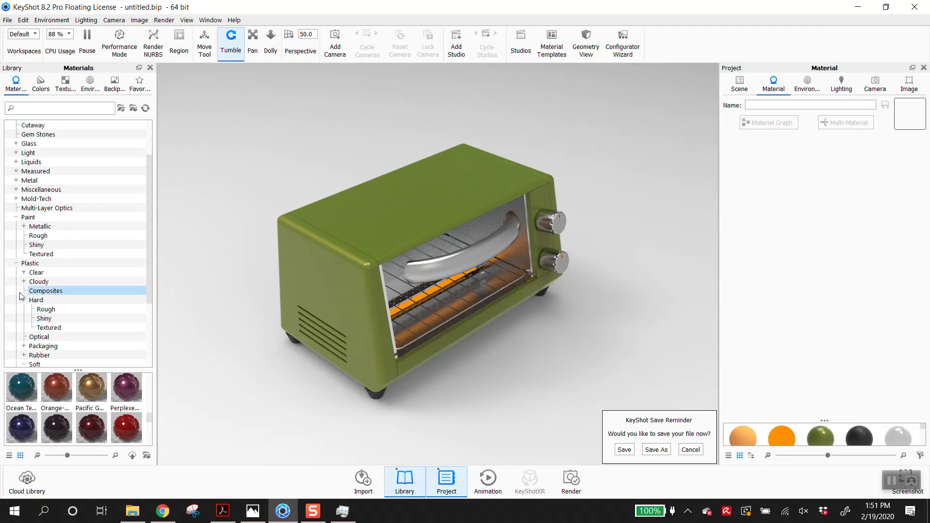
scroll(22, 268, up, 2)
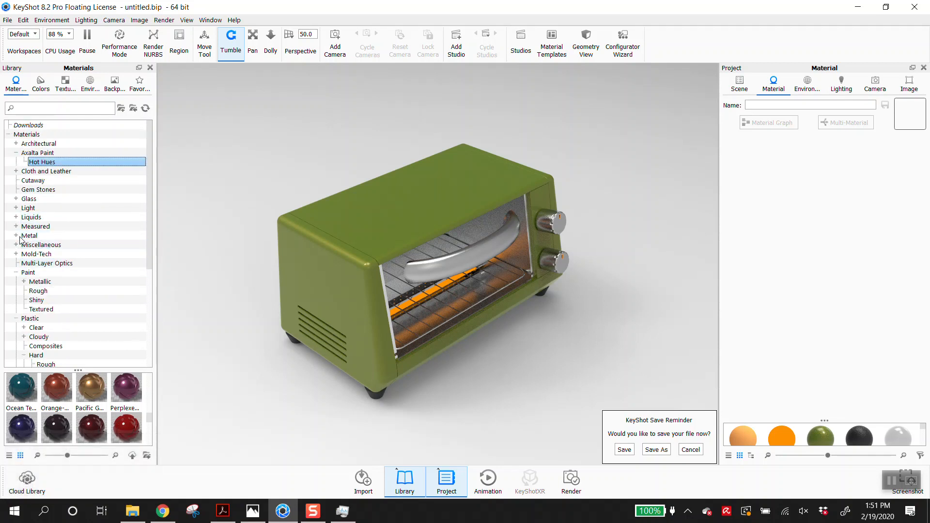
click(39, 235)
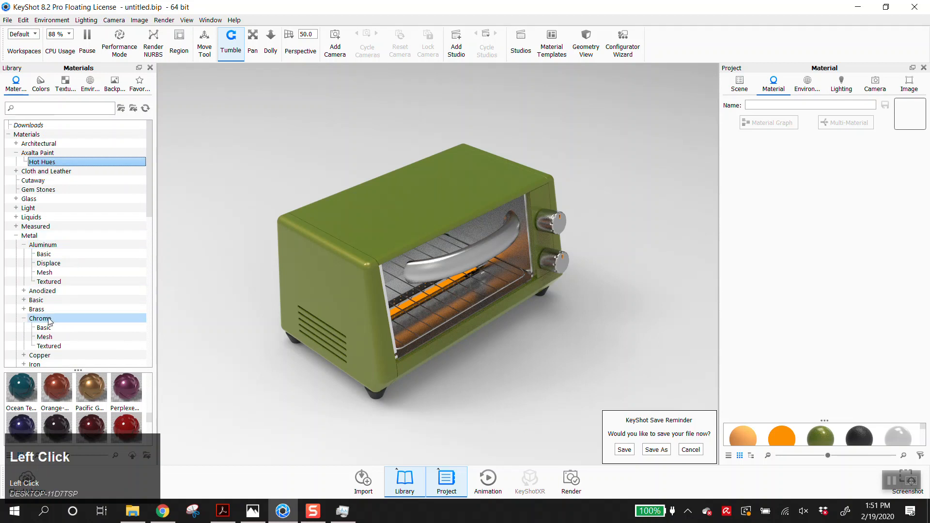
scroll(60, 317, down, 1)
scroll(81, 326, down, 1)
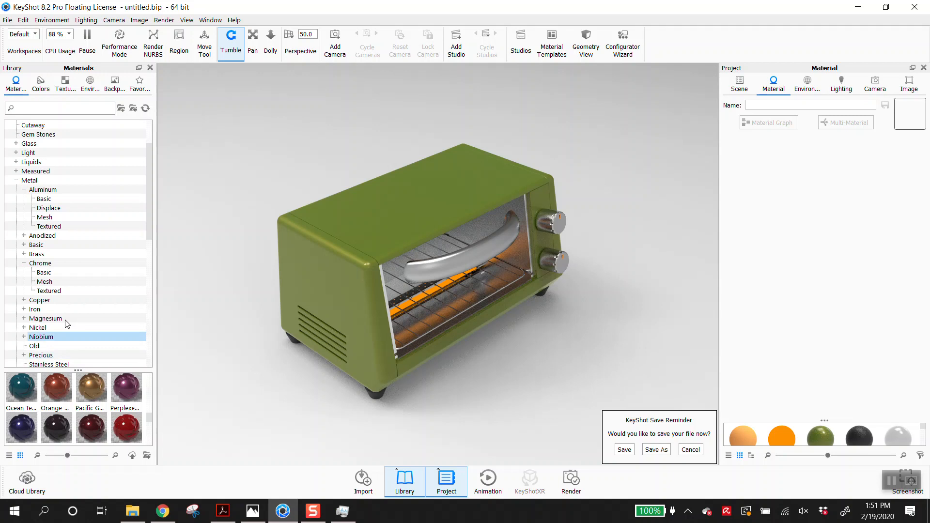
scroll(65, 319, up, 2)
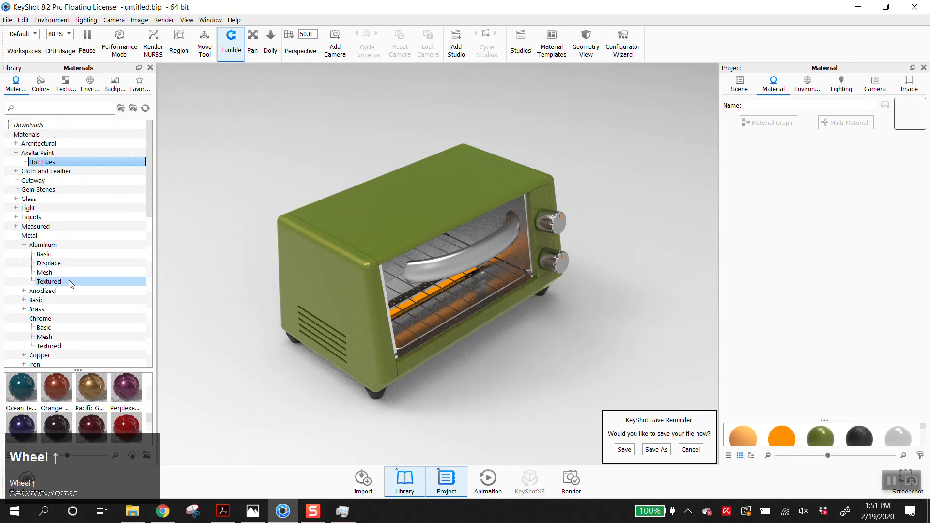
click(47, 153)
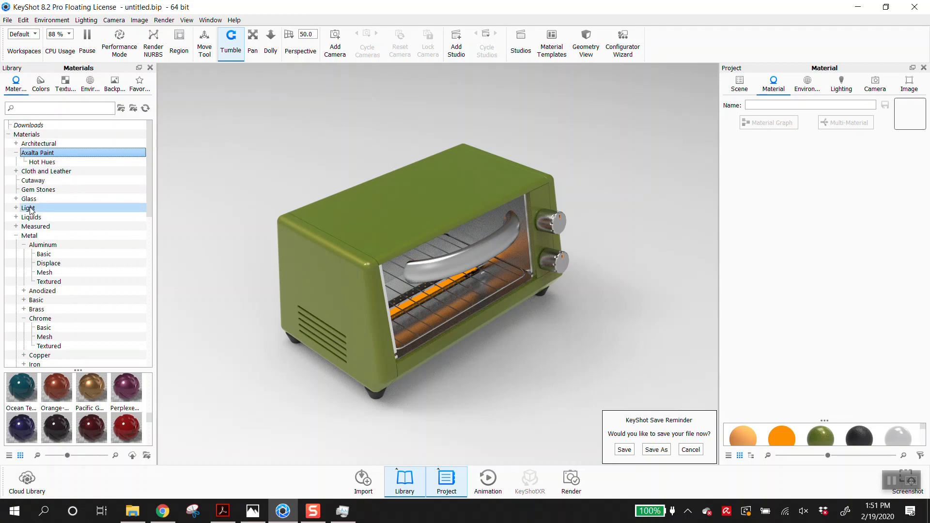
scroll(70, 329, down, 6)
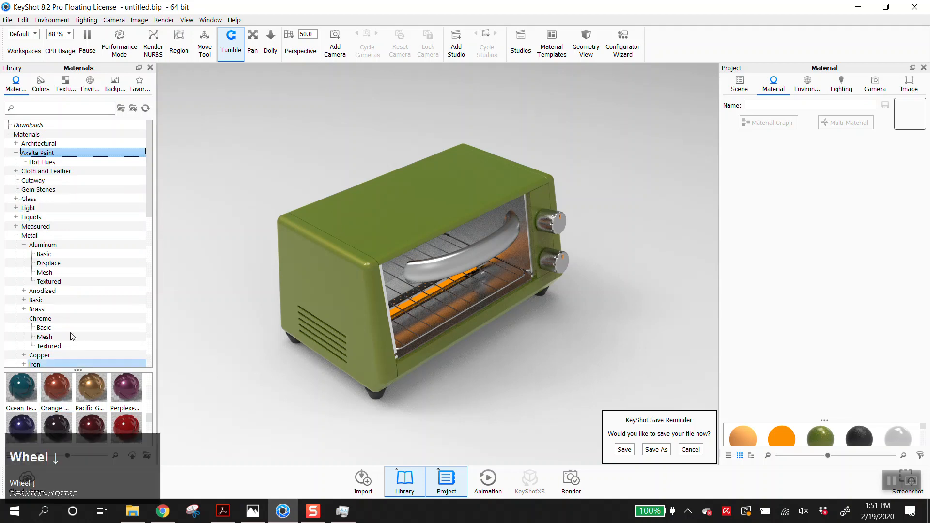
scroll(69, 327, down, 3)
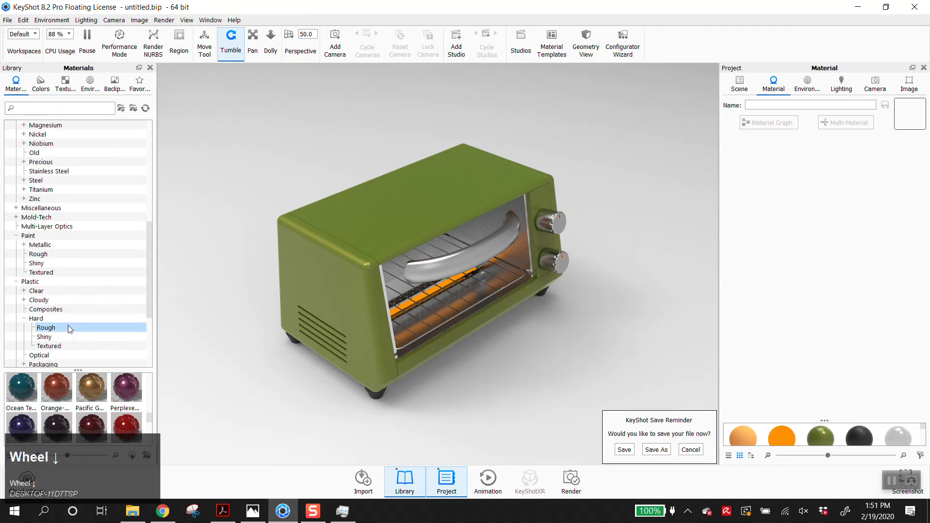
- Examine the rough and shiny clear plastics, including the white variants, and collapse the Plastic category
click(30, 290)
click(23, 291)
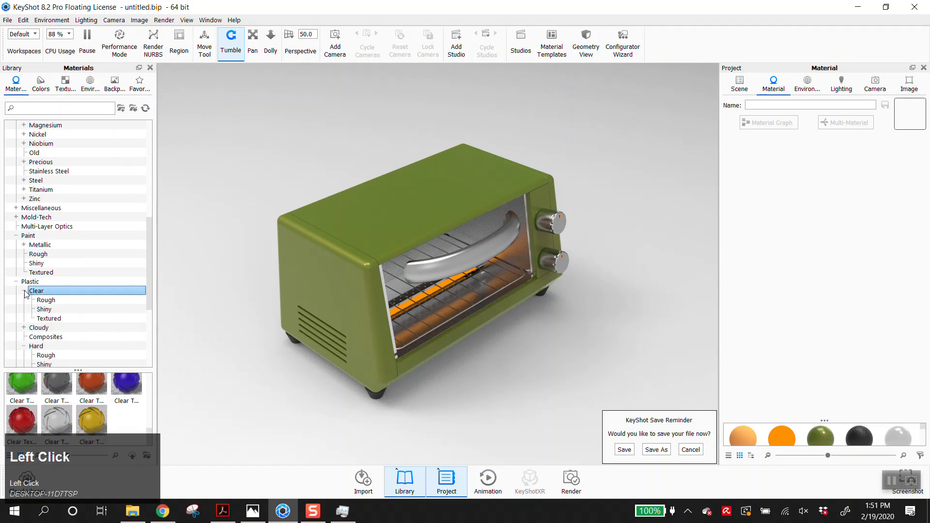
click(56, 301)
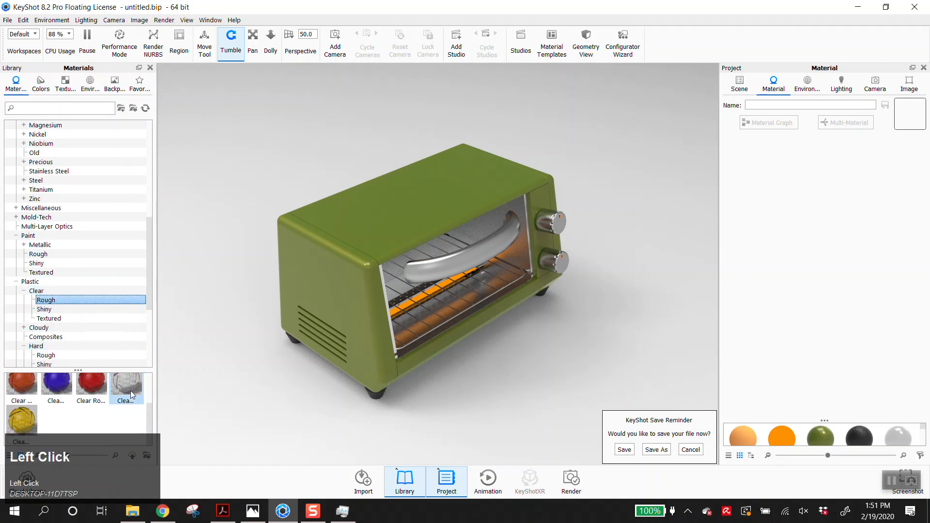
mouse_move(130, 391)
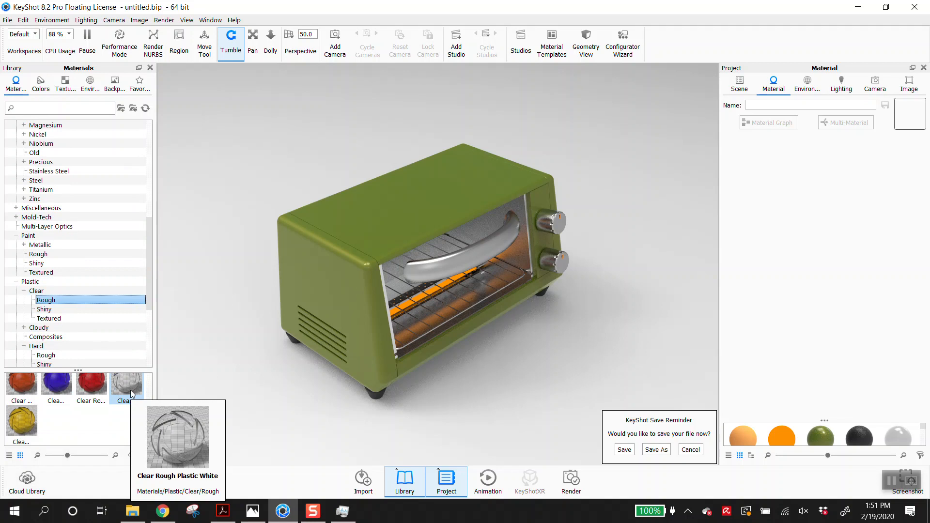
click(55, 309)
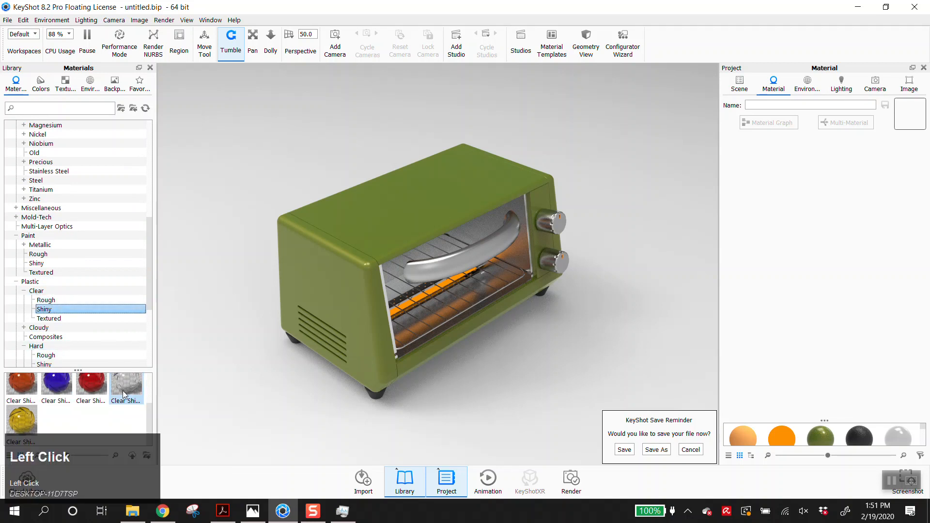
scroll(112, 326, down, 1)
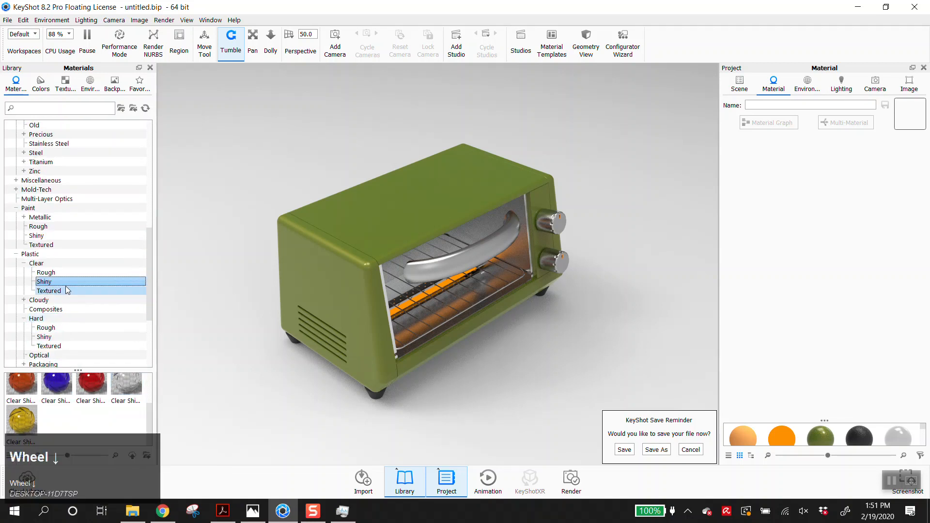
click(25, 263)
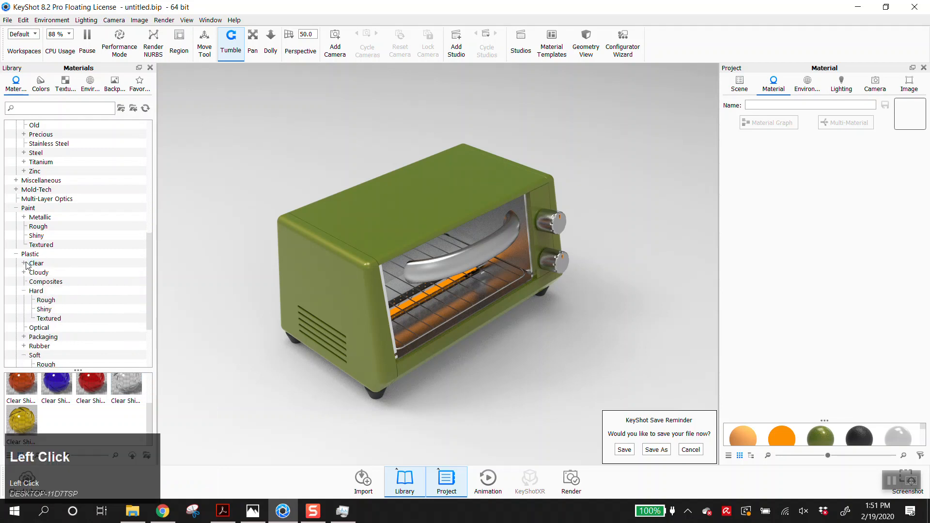
click(23, 291)
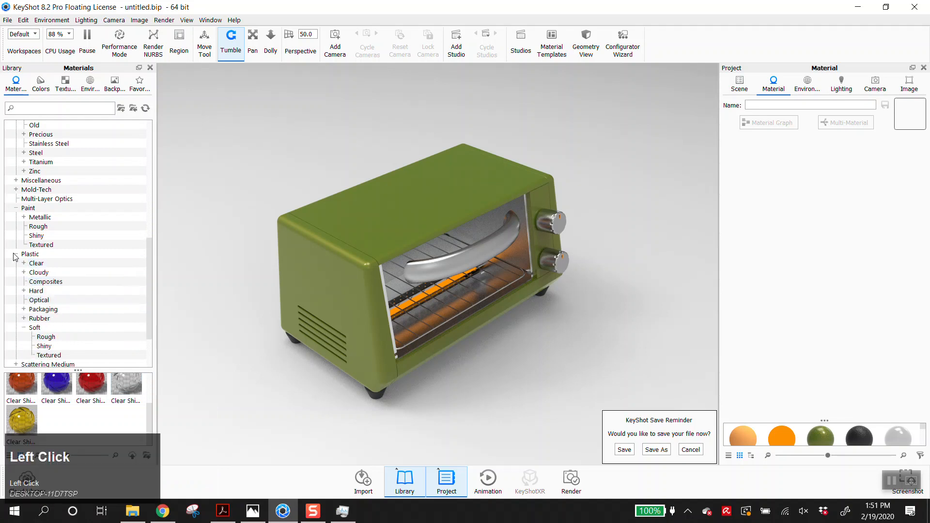
click(16, 254)
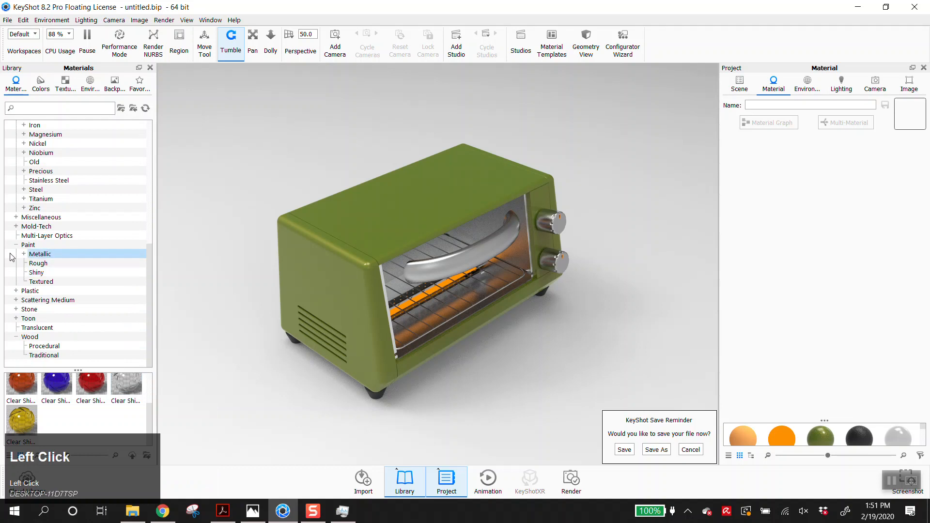
- Apply the Mold-Tech-11020 Spray Dot material from the Mold-Tech category to the toaster oven body
click(16, 226)
click(36, 235)
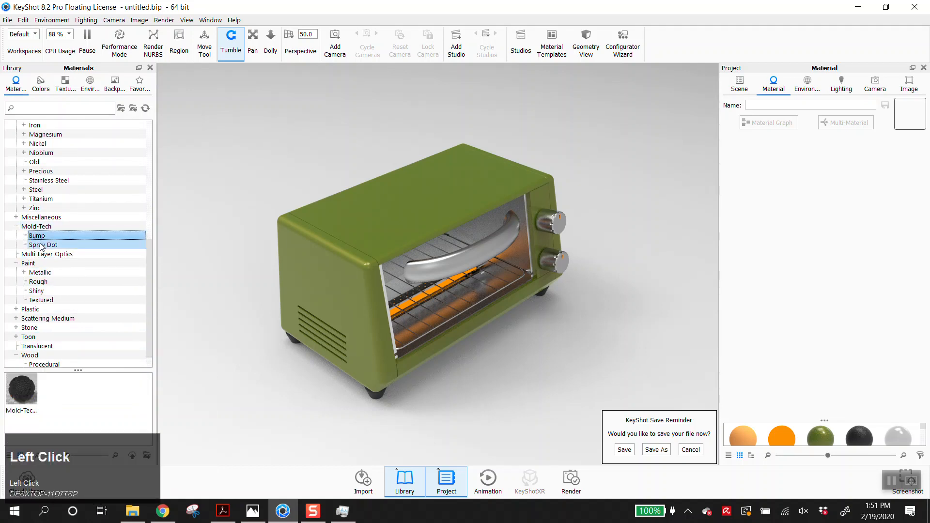
click(38, 227)
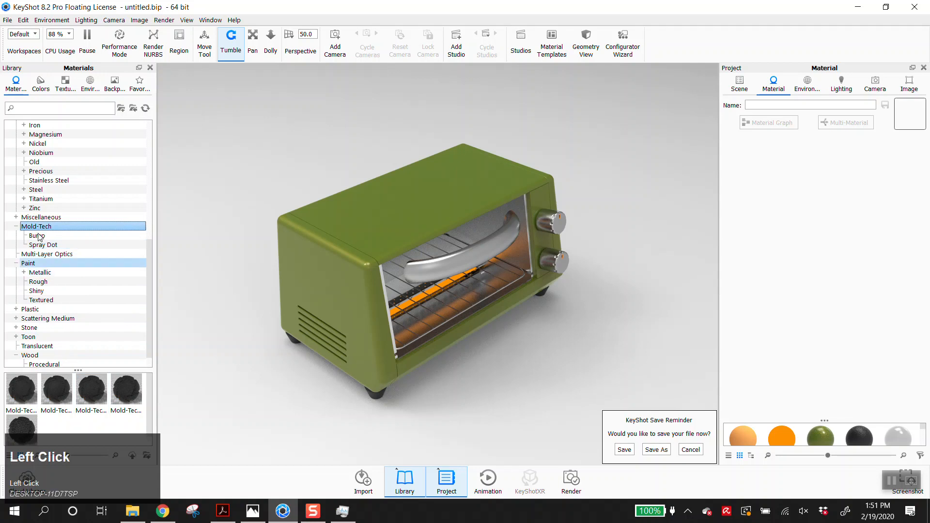
mouse_move(68, 403)
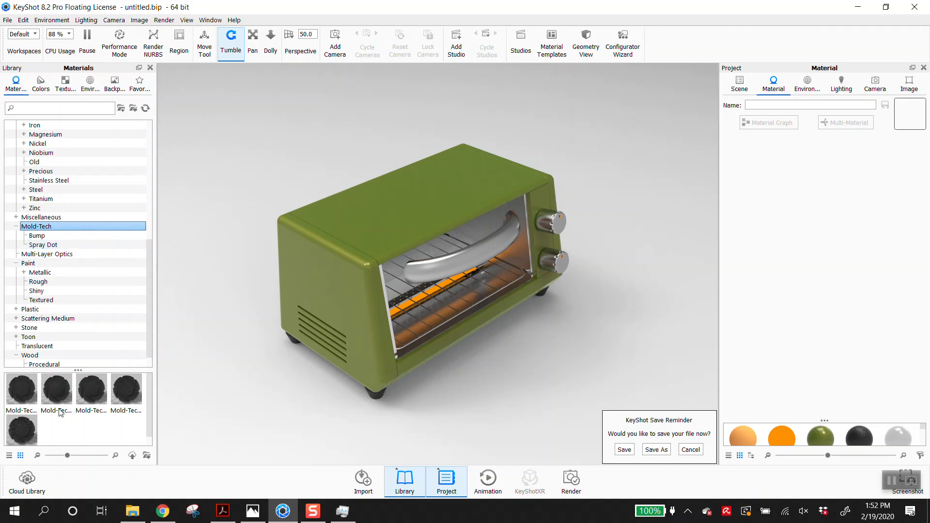
mouse_move(57, 398)
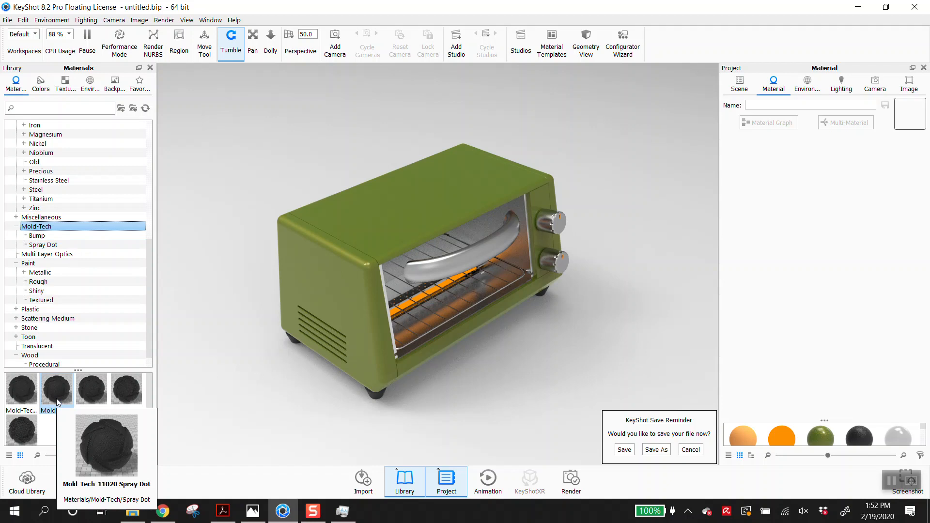
drag(57, 401, 373, 241)
- Try a bright red color, #F60000, on the Mold-Tech plastic of the toaster oven body
scroll(309, 207, down, 4)
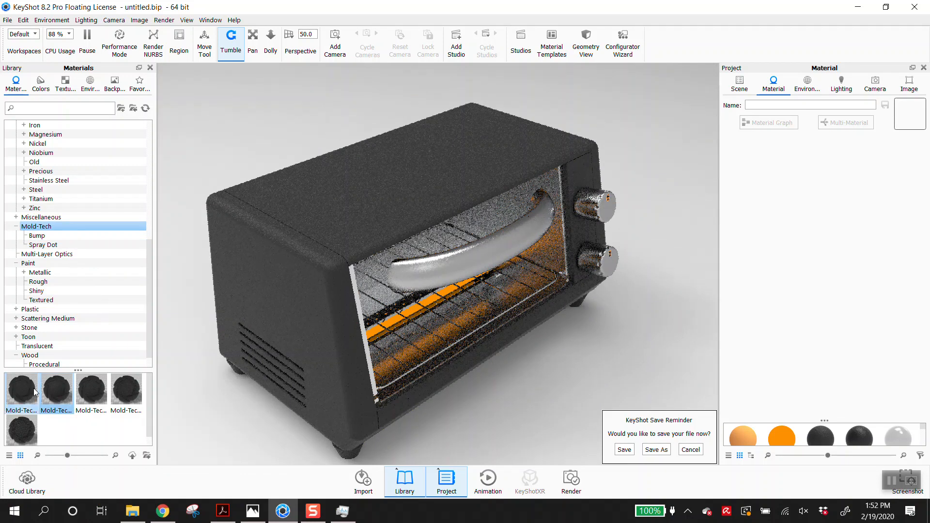
click(389, 188)
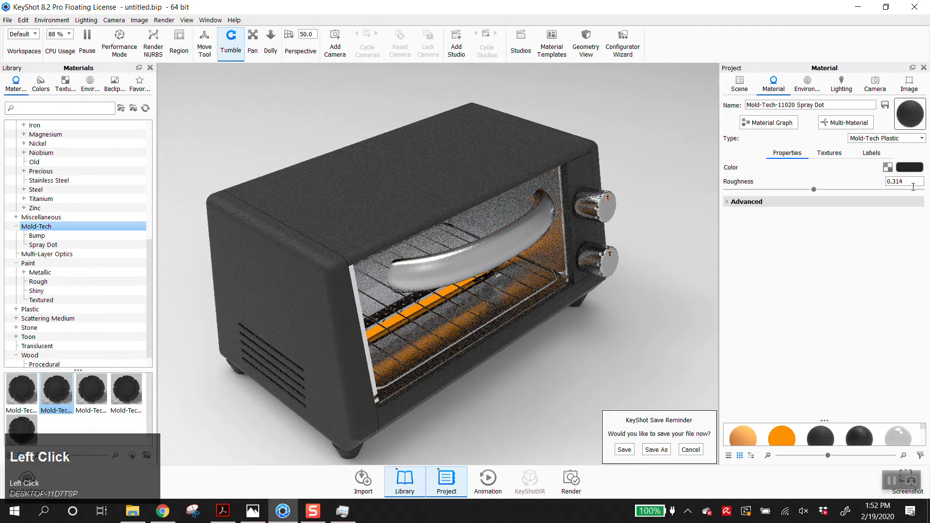
click(917, 169)
drag(802, 160, 867, 72)
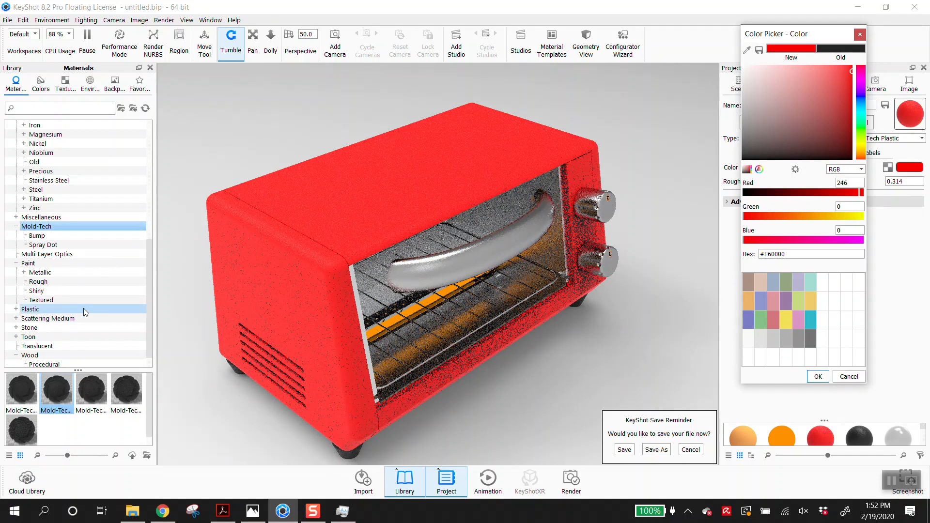
- Browse the Metal, Mold-Tech and Plastic categories and the shiny paints of the material library
scroll(84, 309, up, 4)
scroll(84, 317, up, 4)
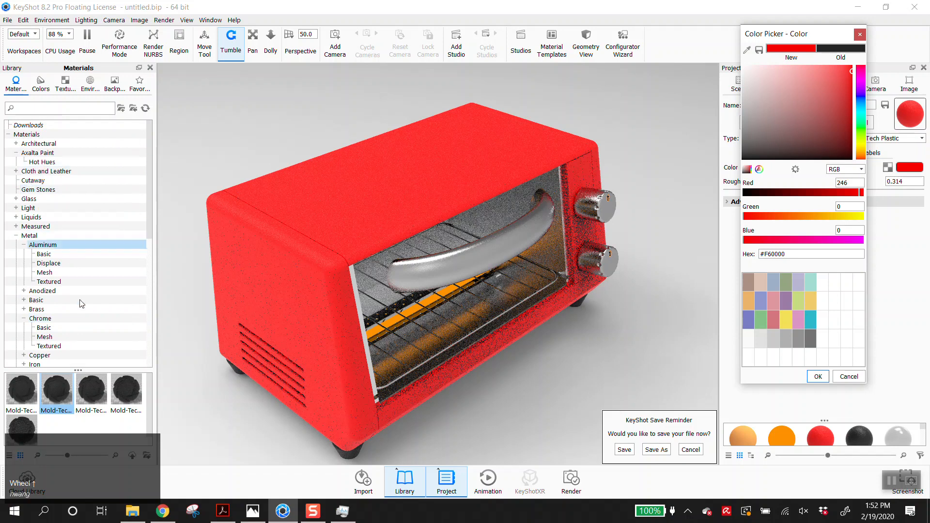
scroll(80, 312, down, 9)
scroll(52, 312, up, 5)
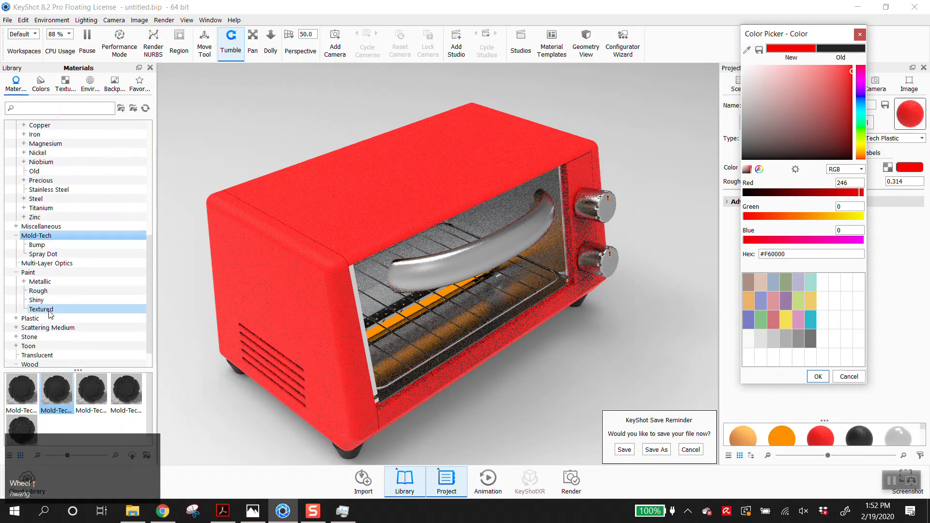
scroll(52, 312, up, 1)
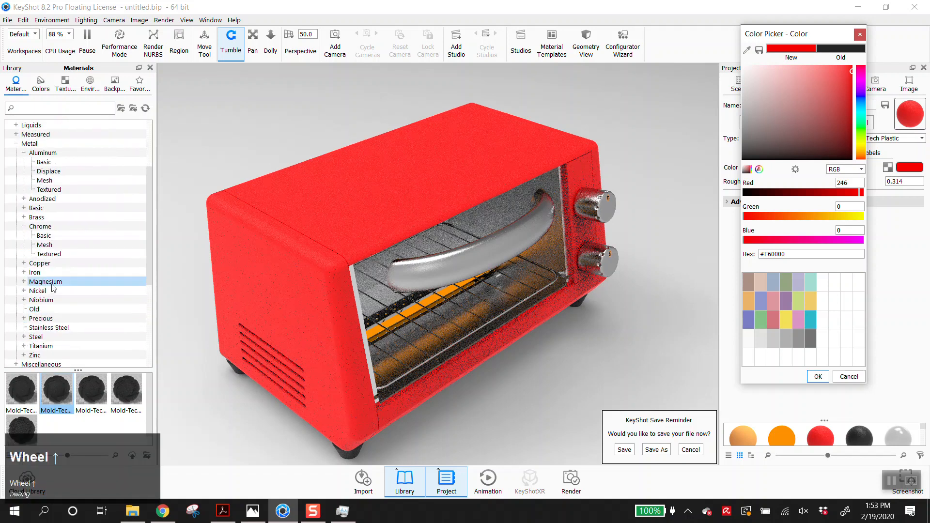
scroll(45, 242, down, 6)
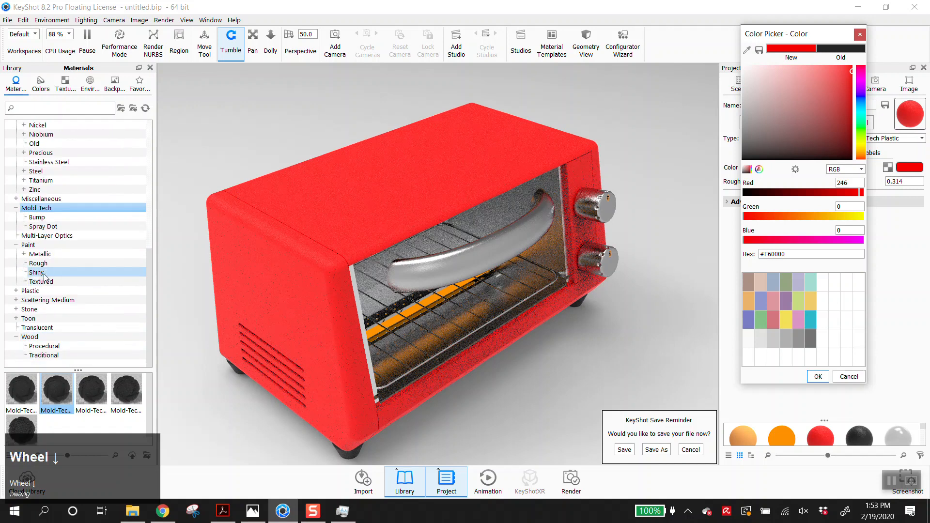
click(46, 273)
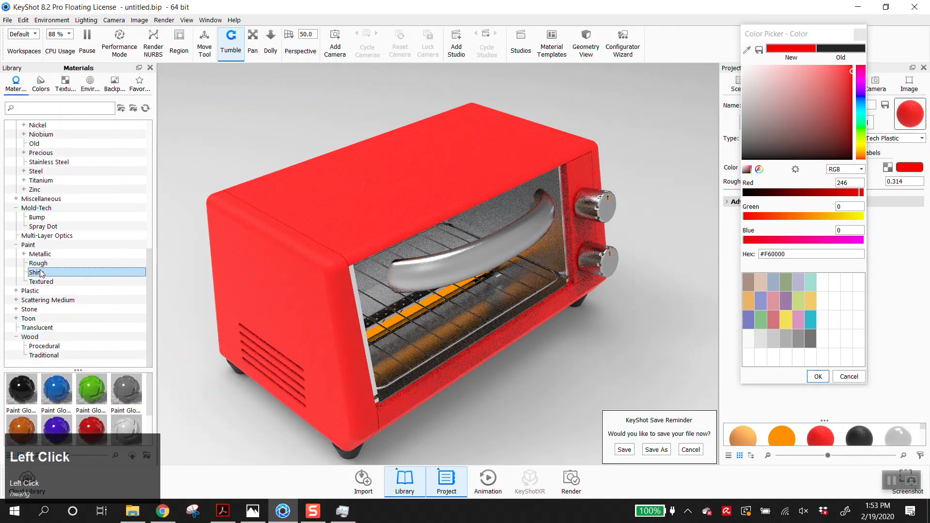
click(16, 291)
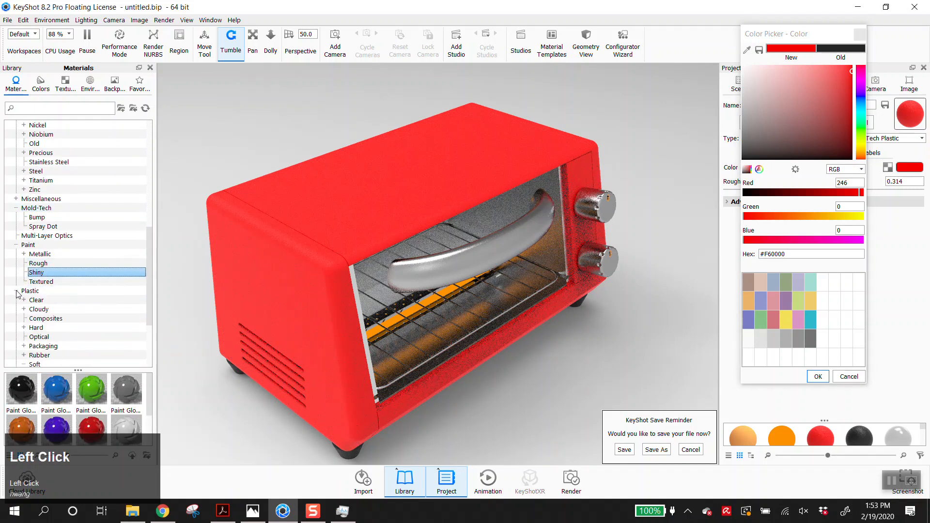
scroll(47, 259, up, 1)
scroll(47, 258, up, 10)
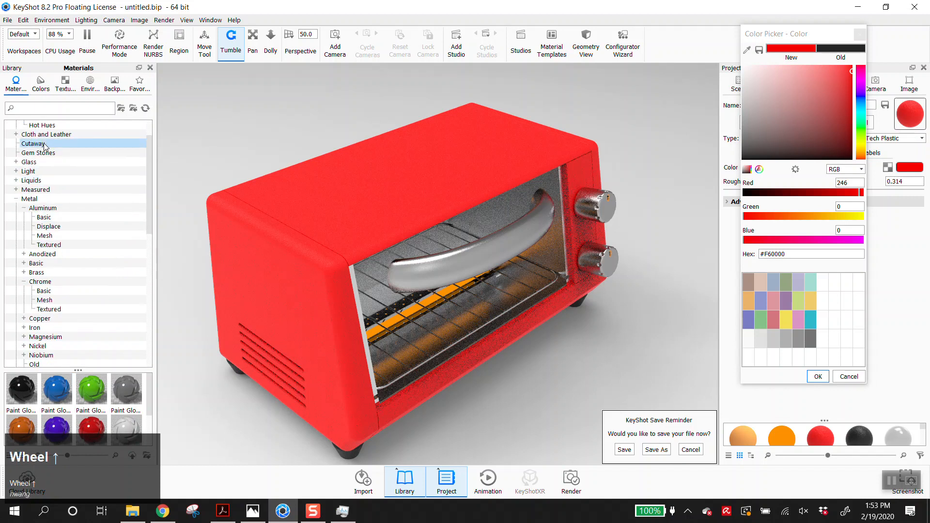
- Apply the purple Hot Azalea paint from the Axalta Paint category to the toaster oven body
click(45, 152)
scroll(142, 398, down, 1)
scroll(142, 397, down, 3)
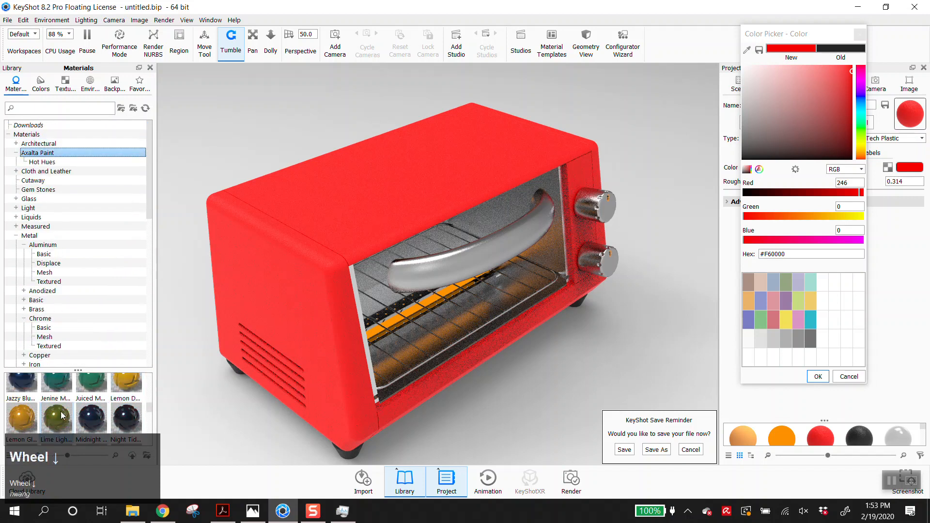
scroll(71, 416, up, 2)
drag(57, 409, 283, 242)
scroll(545, 369, up, 2)
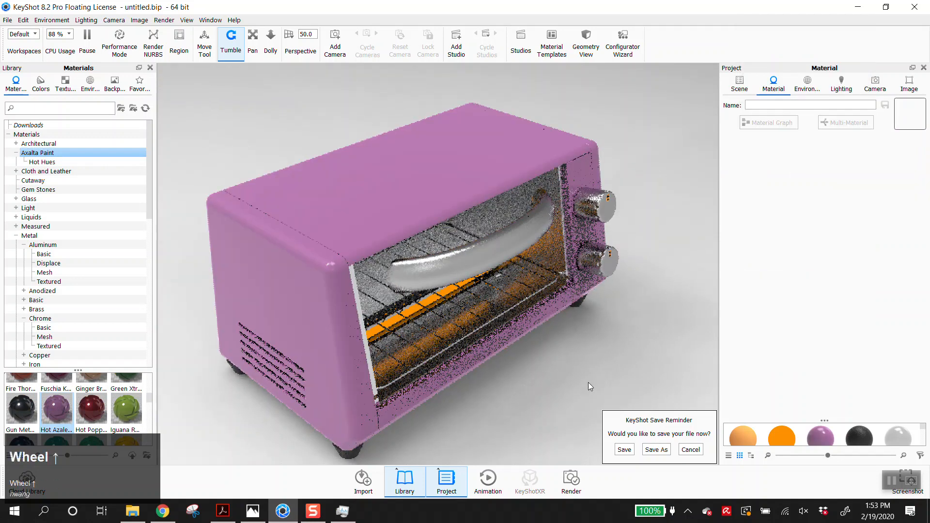
- Show the hidden Glass (Solid) White part inside the P2_Toaster2020 group of the scene tree
drag(530, 379, 644, 164)
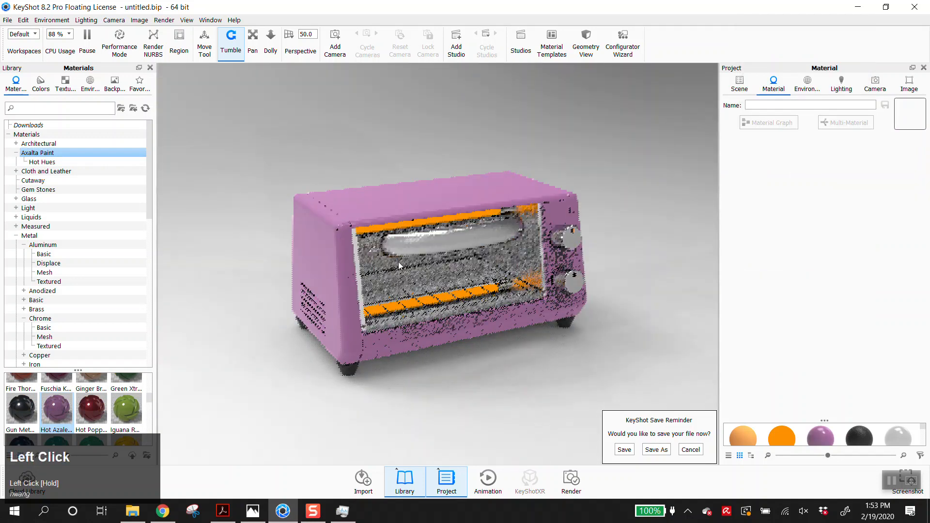
click(739, 85)
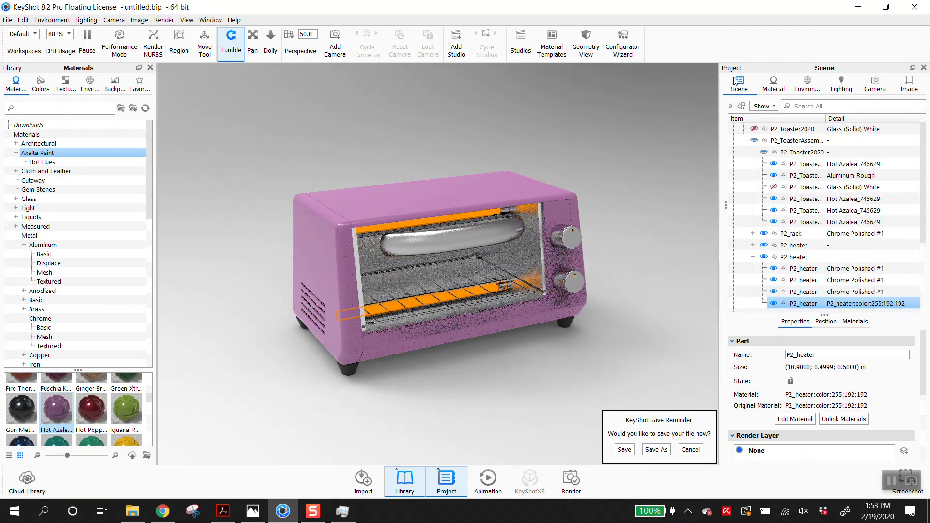
click(654, 273)
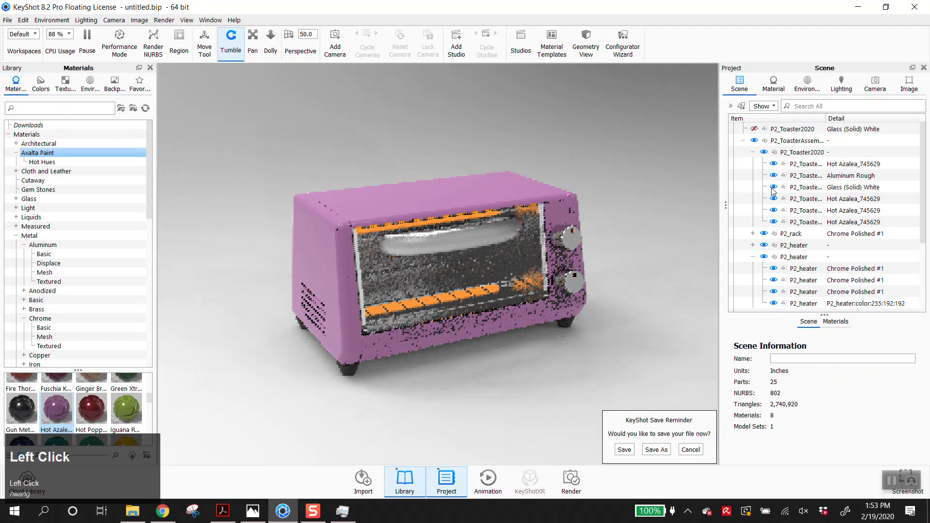
drag(592, 370, 433, 393)
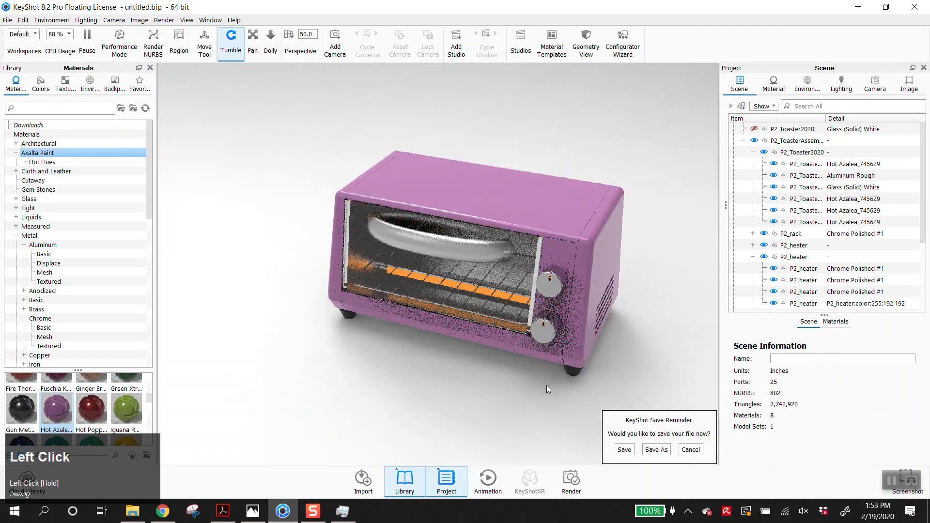
click(891, 480)
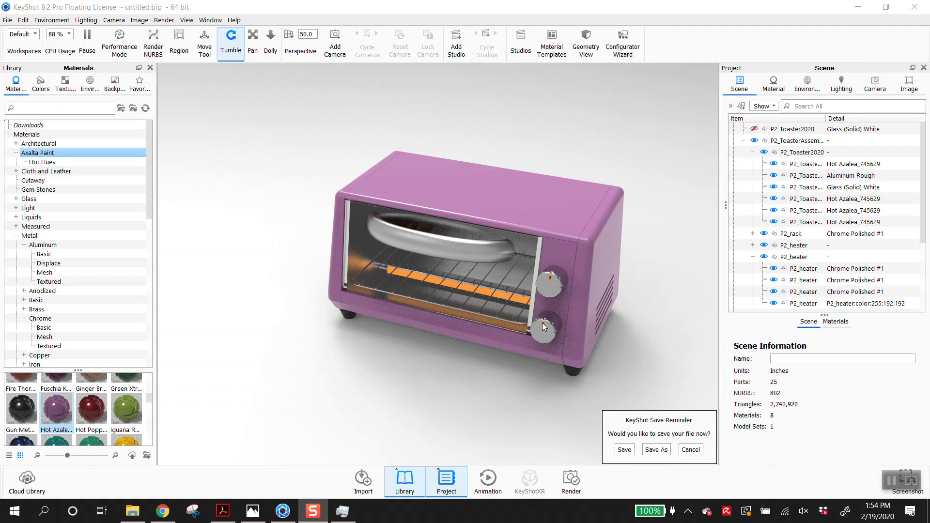
scroll(573, 312, up, 2)
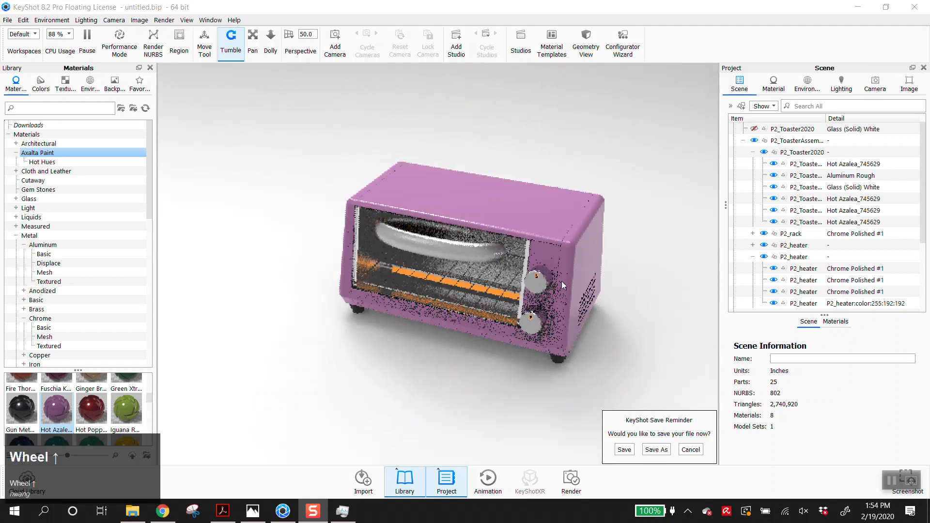
middle_drag(545, 222, 580, 313)
drag(500, 287, 523, 304)
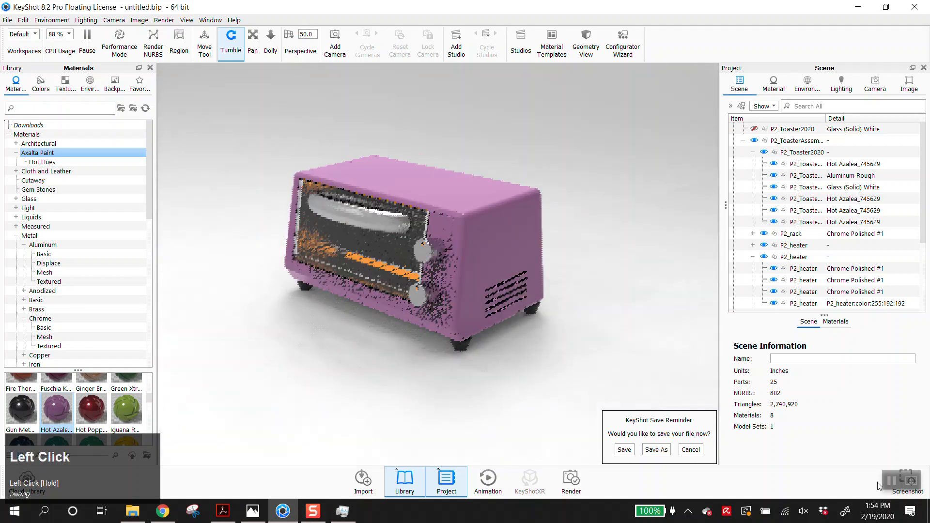
click(891, 481)
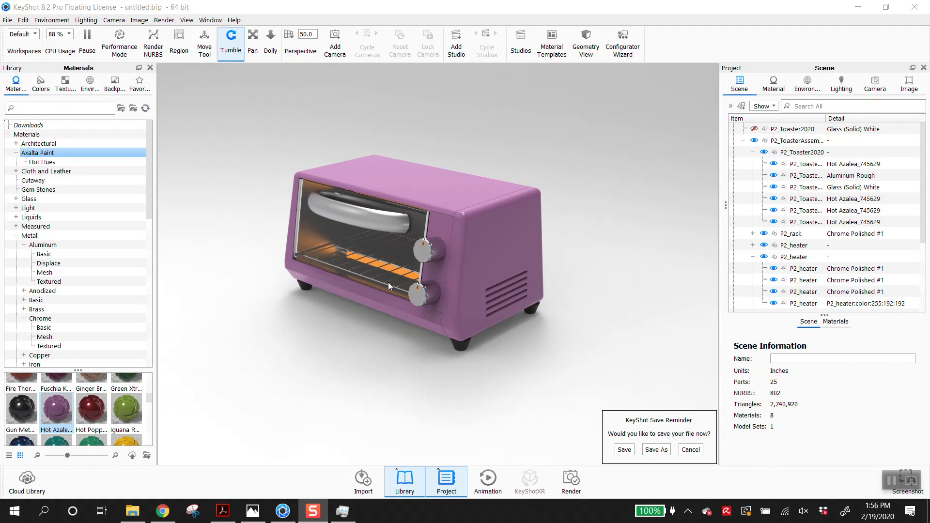
click(891, 480)
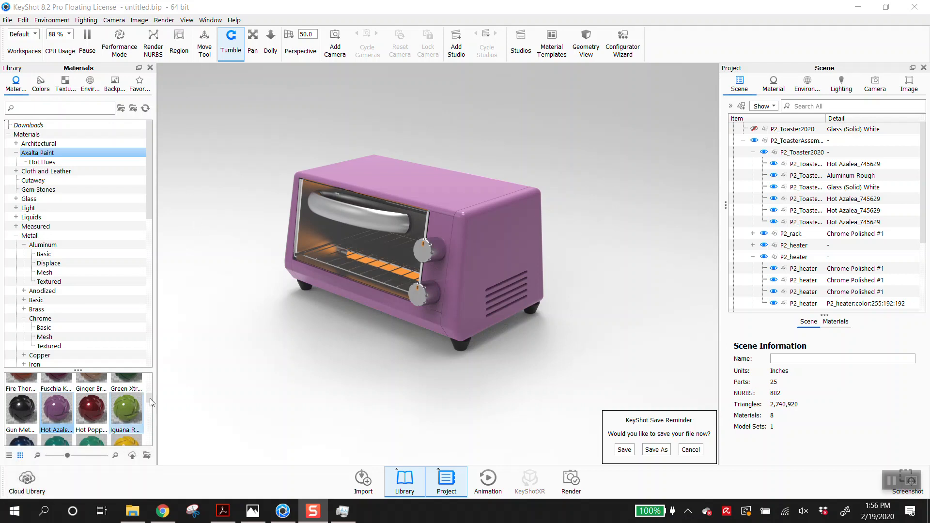
- Unlink the lower knob's material and apply the green Iguana Run paint to that knob only
right_click(417, 294)
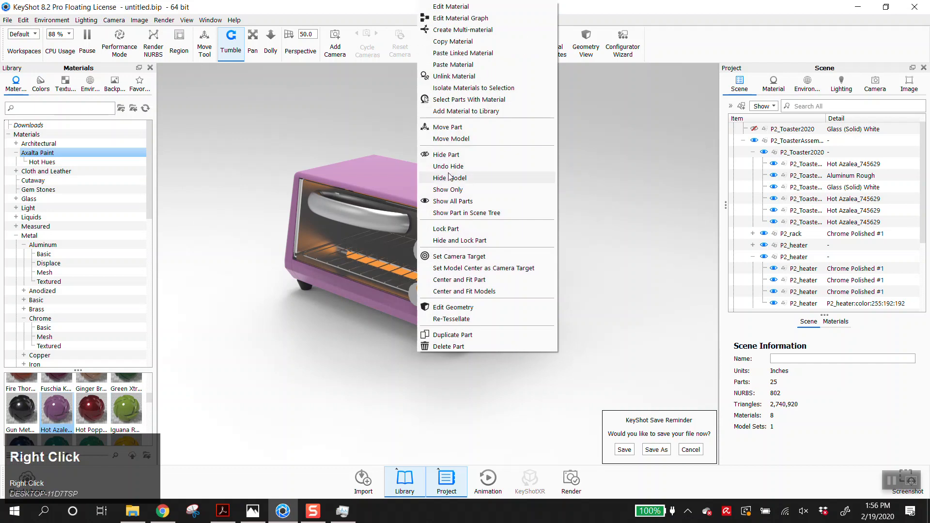
click(455, 78)
drag(127, 409, 416, 295)
- Unlink the upper knob's material and try Axalta paints, red on that knob and teal on the door handle
right_click(424, 253)
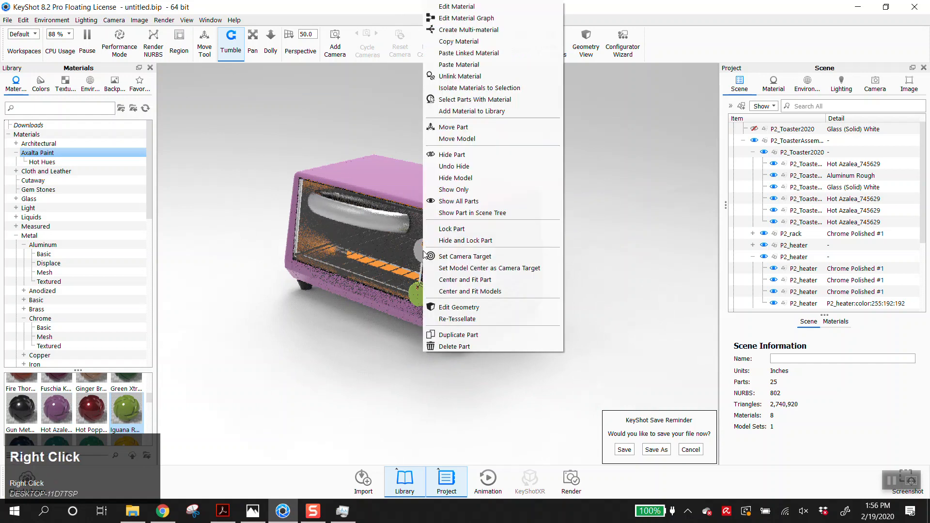
click(456, 78)
scroll(99, 387, up, 5)
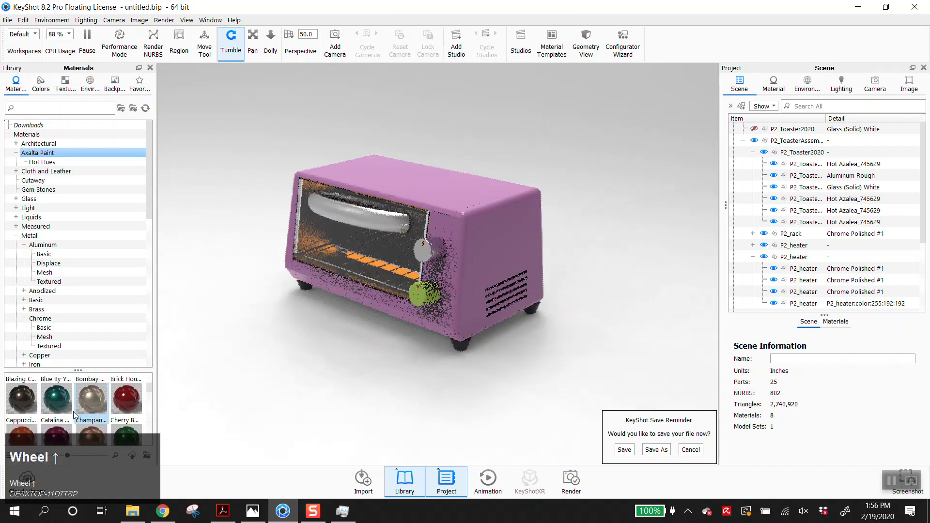
drag(126, 398, 426, 250)
click(100, 399)
drag(56, 398, 336, 212)
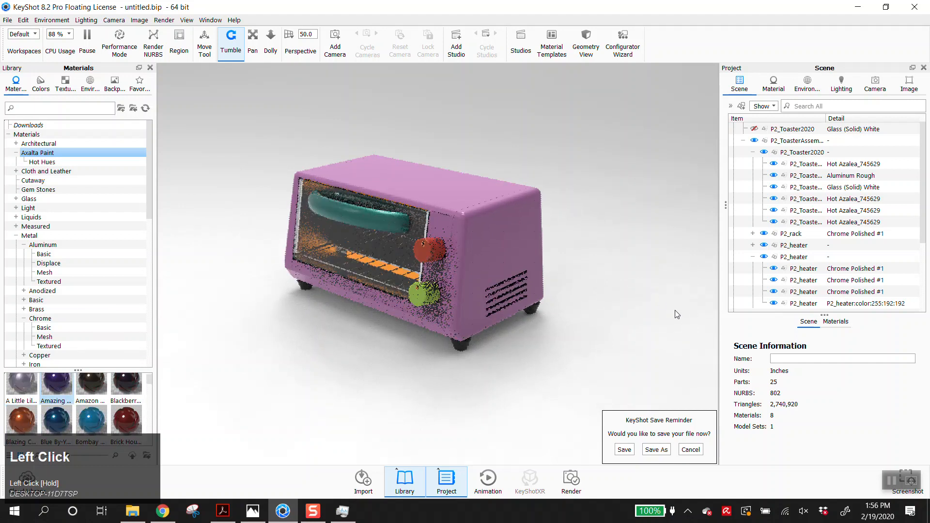
- Copy the lower knob's green paint onto the upper knob
scroll(396, 250, down, 3)
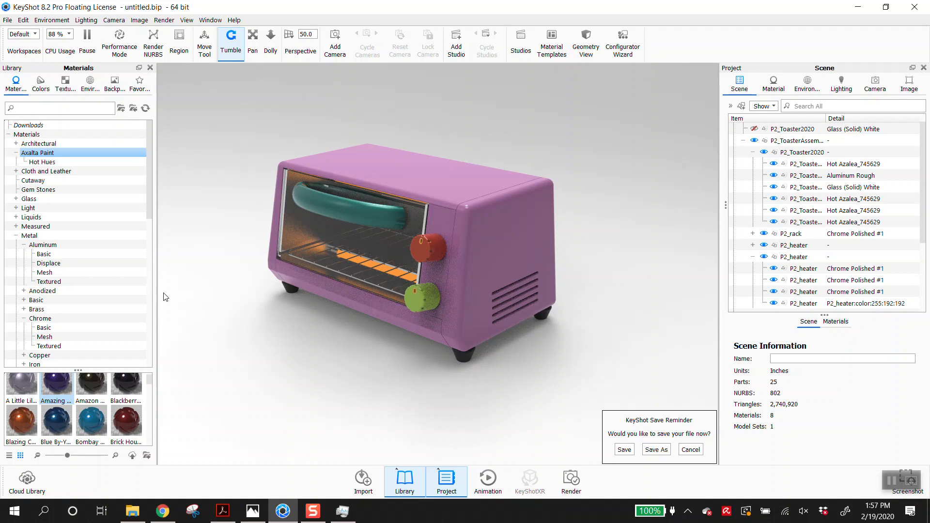
shift+click(424, 303)
shift+right_click(428, 256)
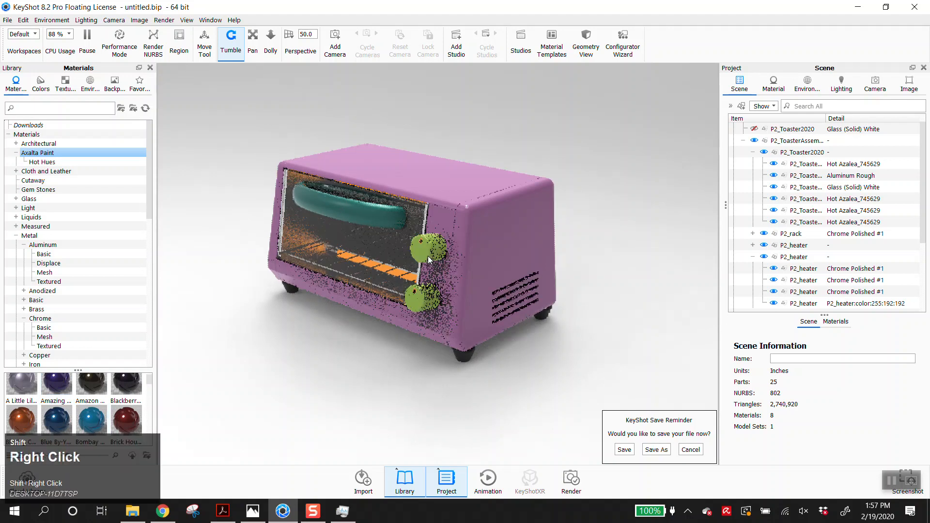
- Try the blue Bombay paint on the door handle and replace it with Blazing Copper
drag(91, 421, 333, 211)
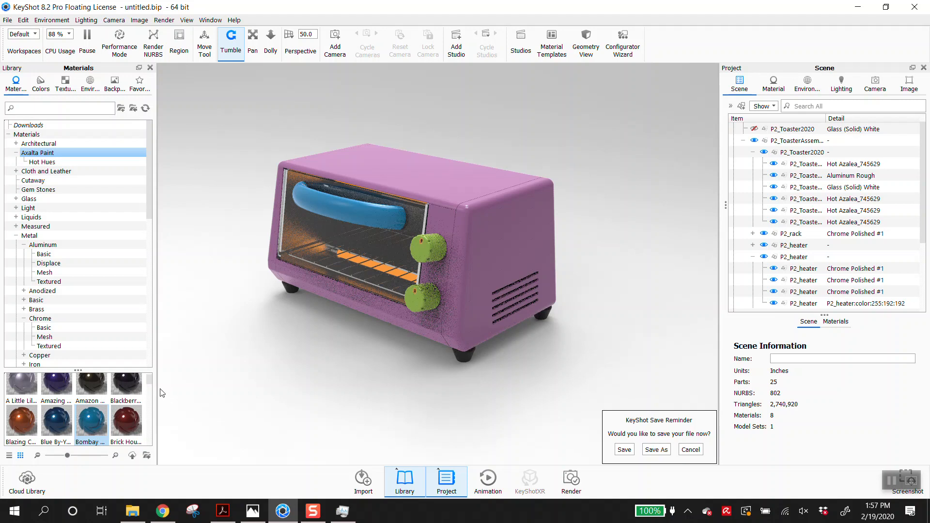
drag(22, 421, 356, 211)
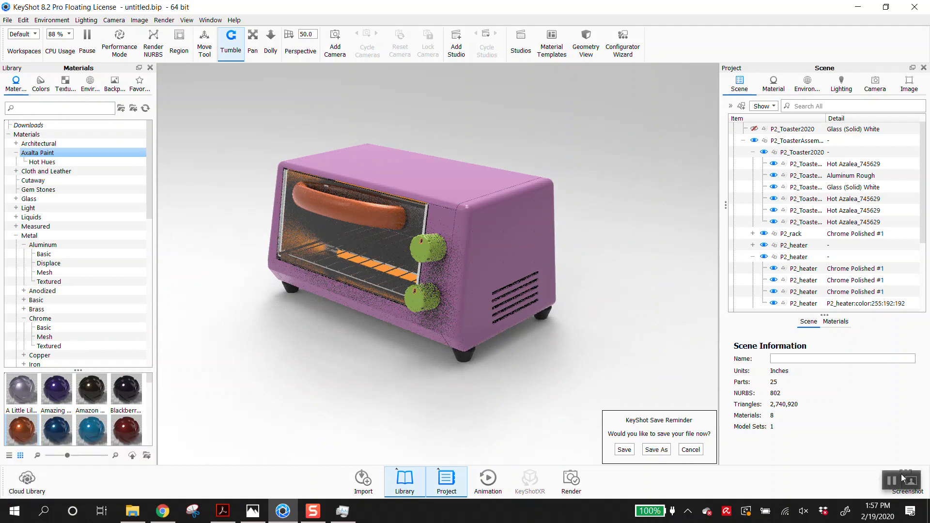
click(902, 478)
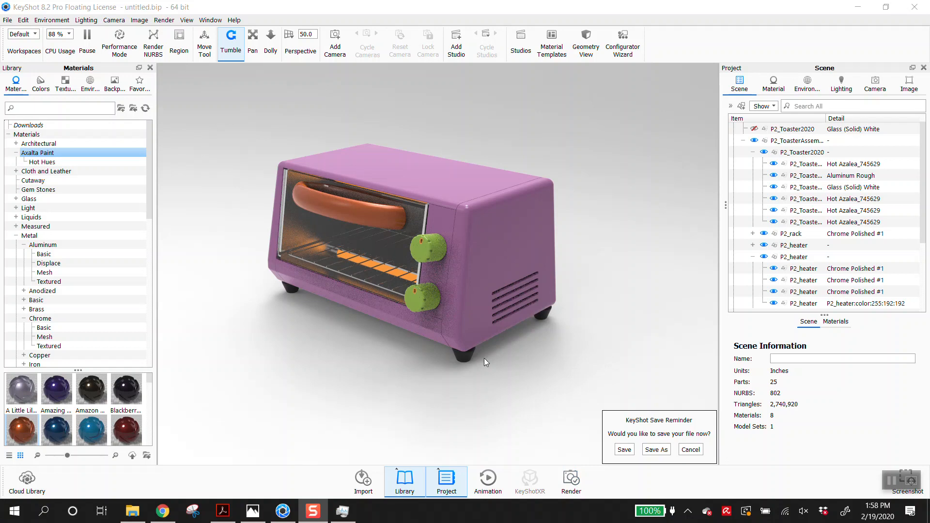
- Examine the toaster oven's underside and feet from below and return to a view from above
scroll(483, 358, up, 5)
drag(486, 401, 498, 249)
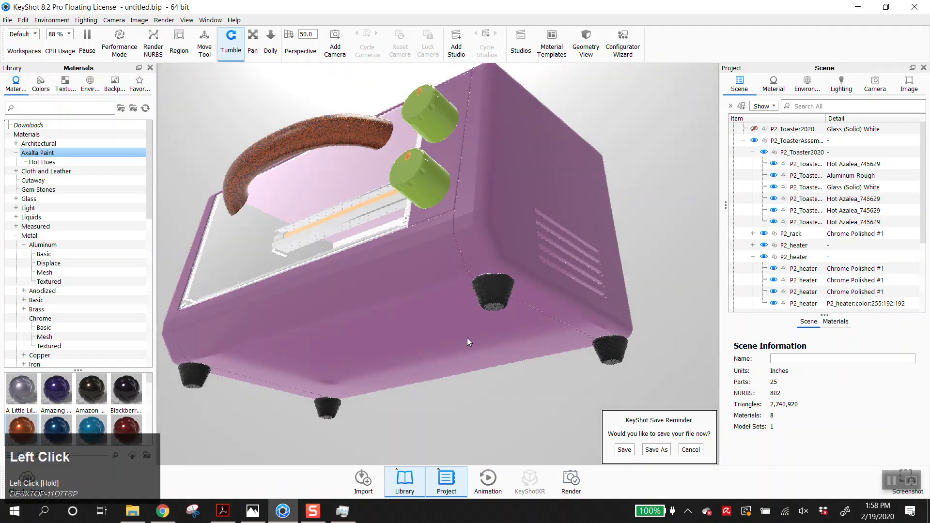
drag(466, 338, 444, 267)
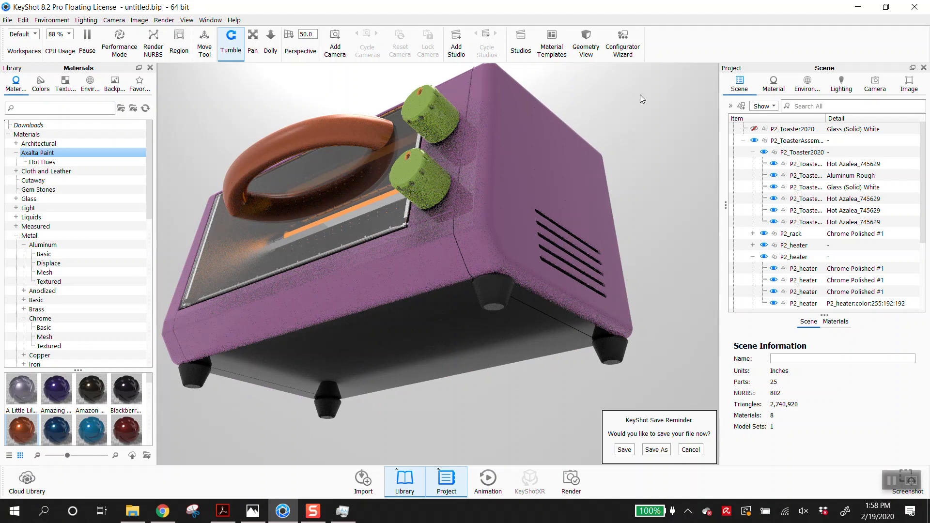
scroll(611, 224, down, 3)
drag(595, 216, 607, 327)
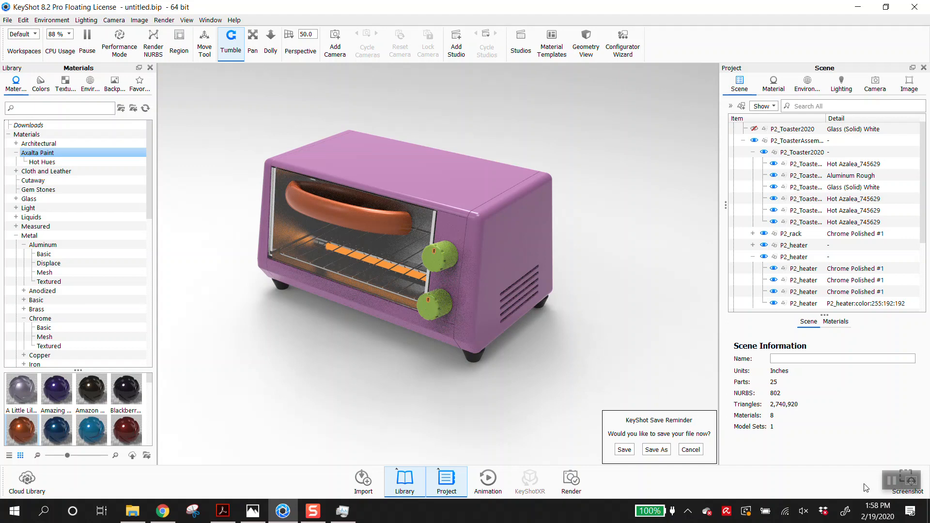
- Collapse the P2_Toaster2020 group in the scene tree
click(891, 480)
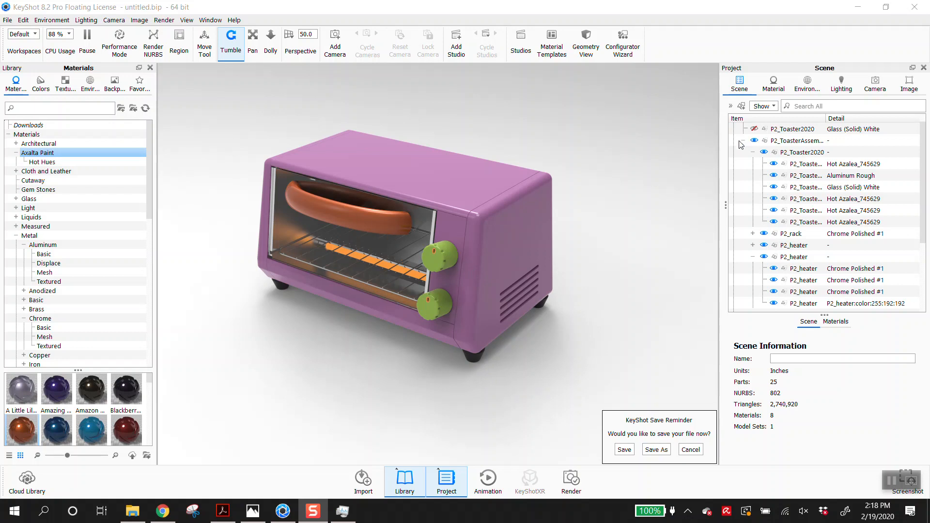
click(753, 152)
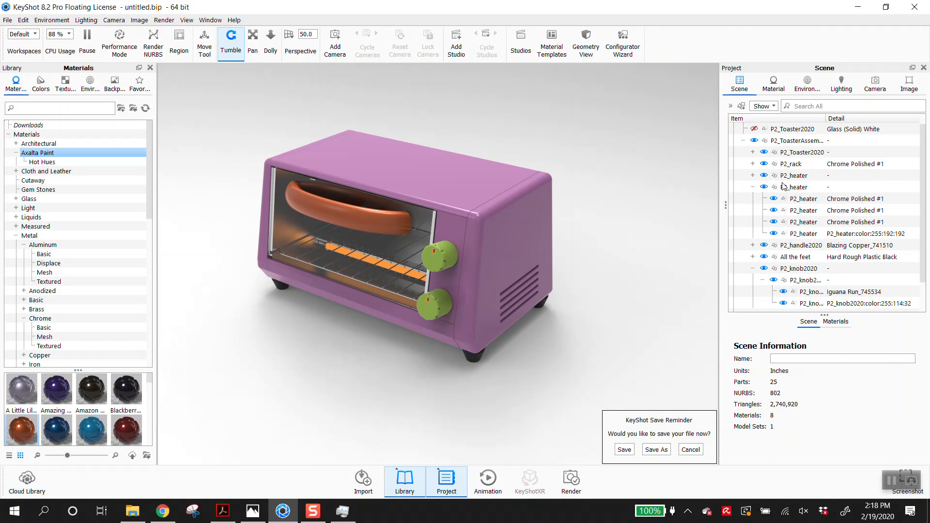
- Collapse the toaster assembly group in the scene tree and copy the body's purple paint onto the door handle
click(744, 142)
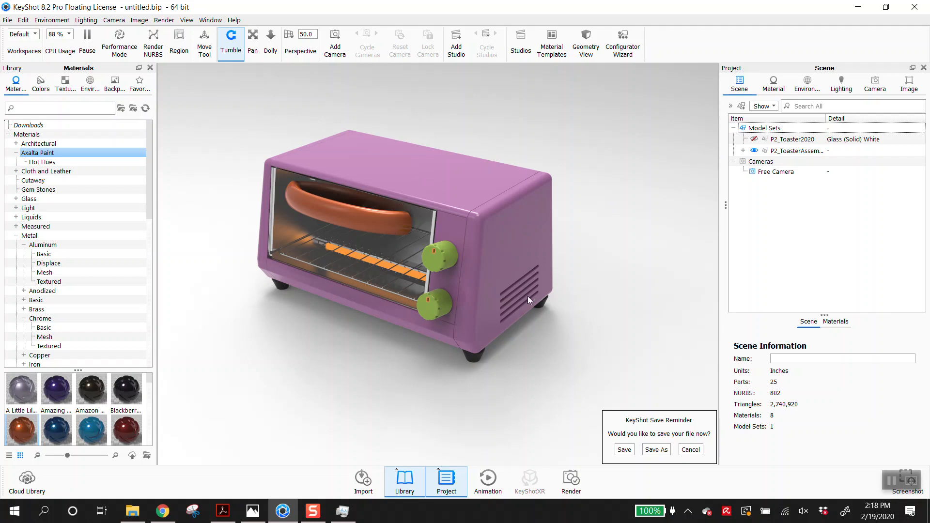
drag(418, 362, 613, 370)
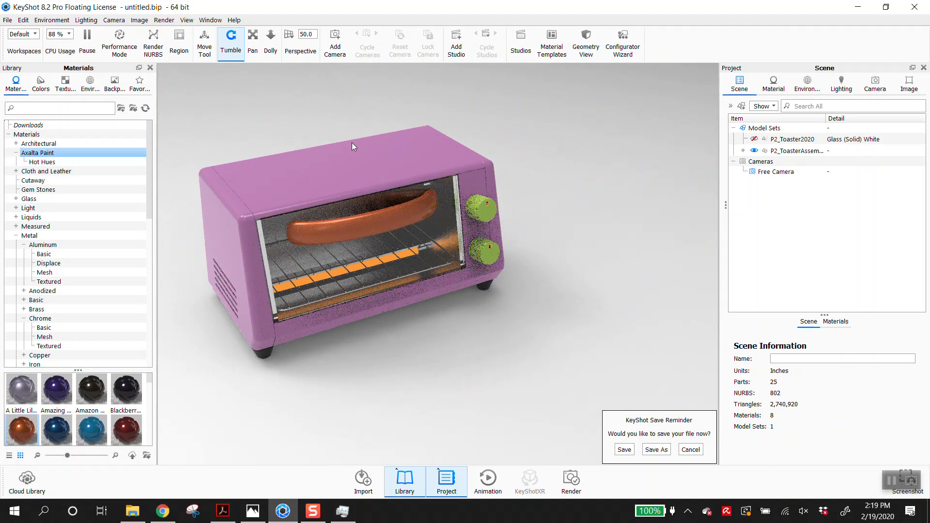
shift+click(347, 170)
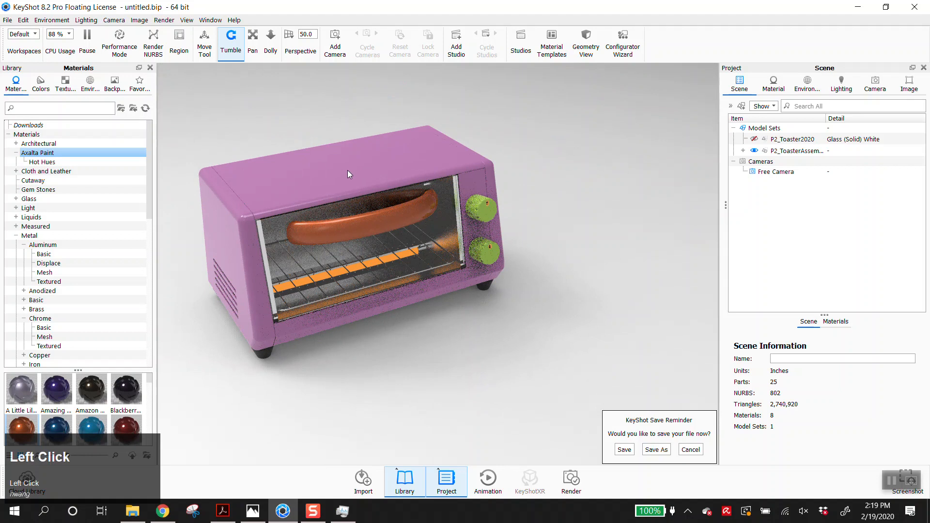
shift+right_click(333, 224)
drag(489, 299, 349, 320)
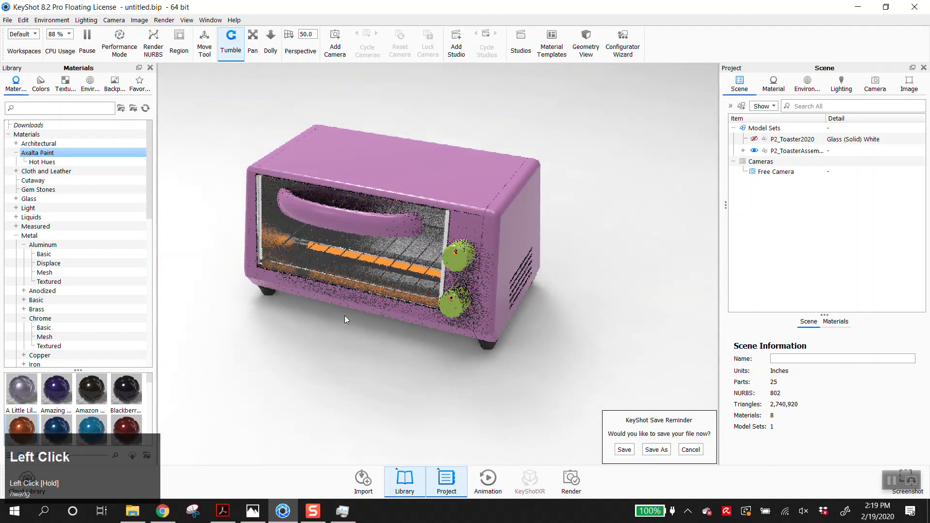
- Look through the Basic studio environments in the library and open the scene's environment properties
click(91, 86)
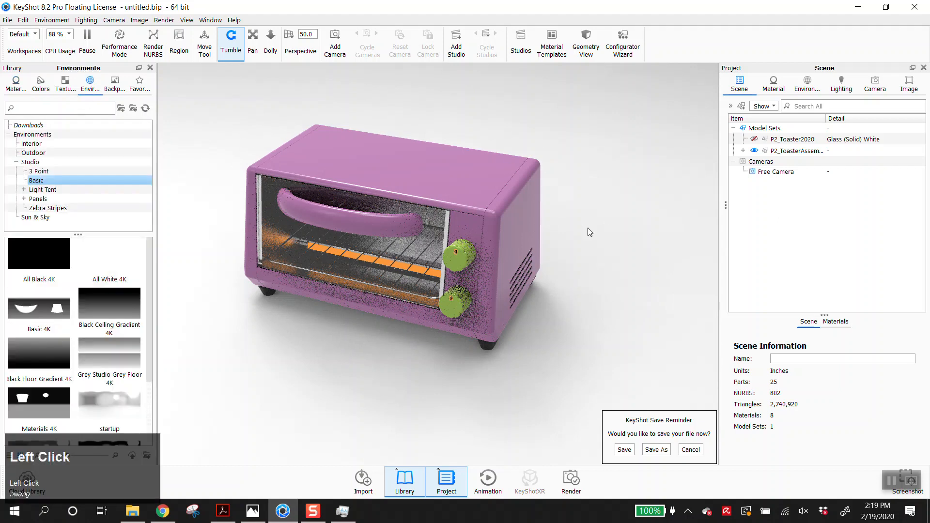
drag(148, 327, 147, 390)
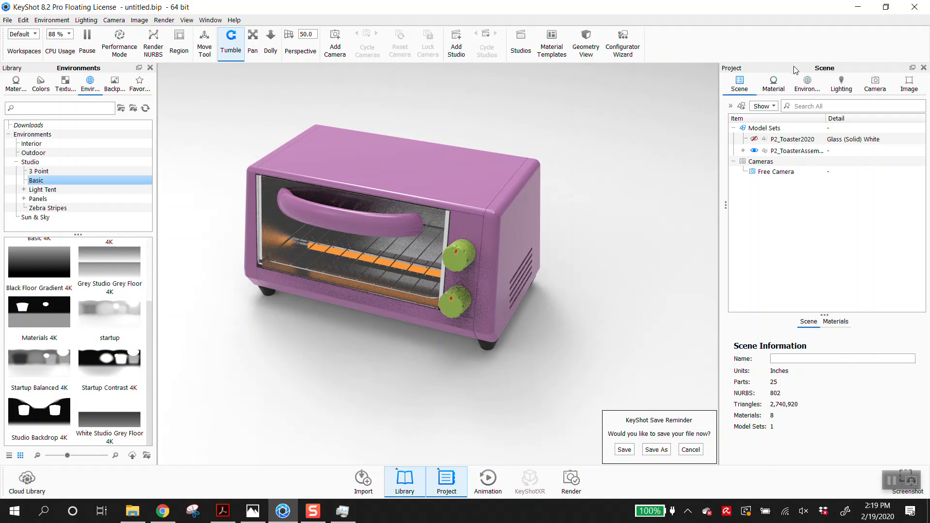
click(806, 86)
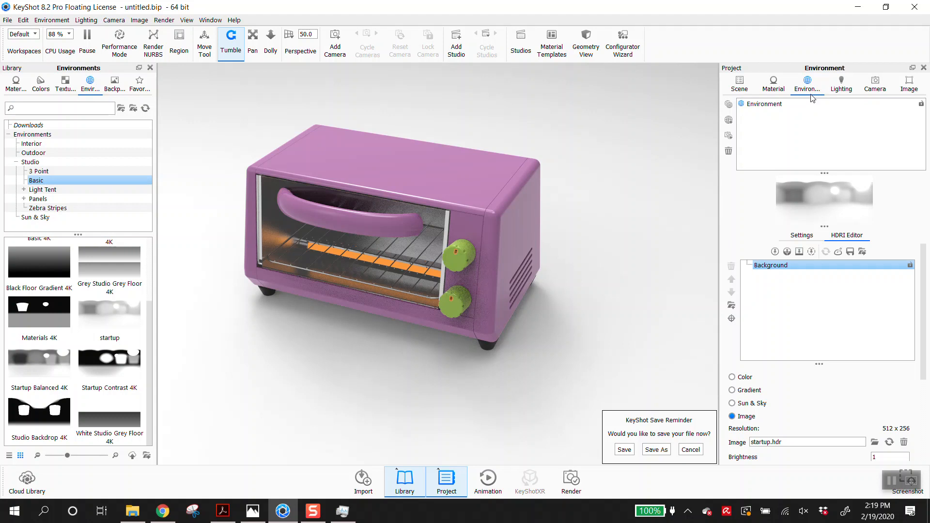
click(758, 107)
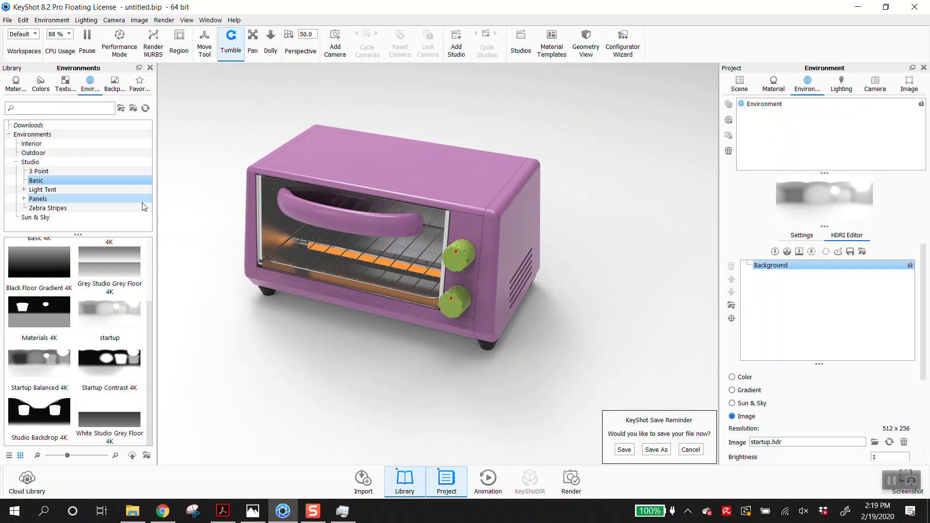
drag(149, 310, 151, 247)
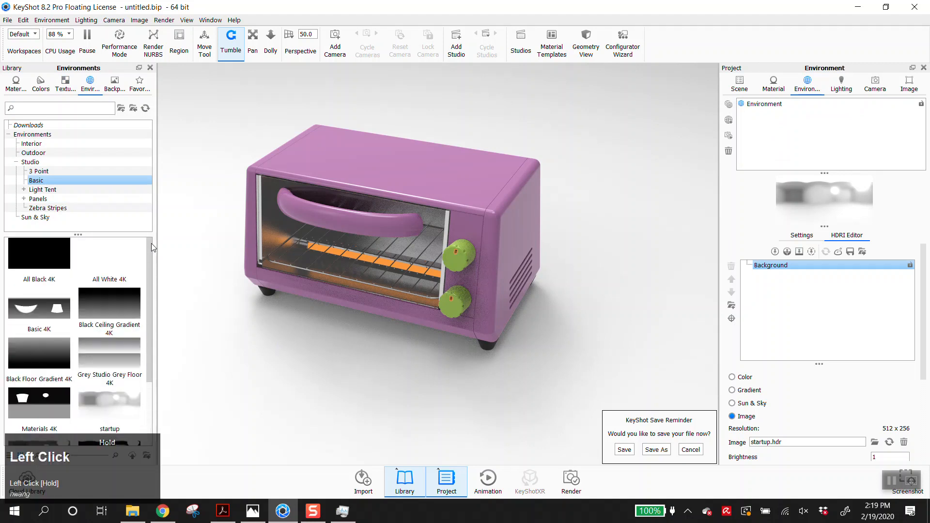
drag(150, 322, 149, 385)
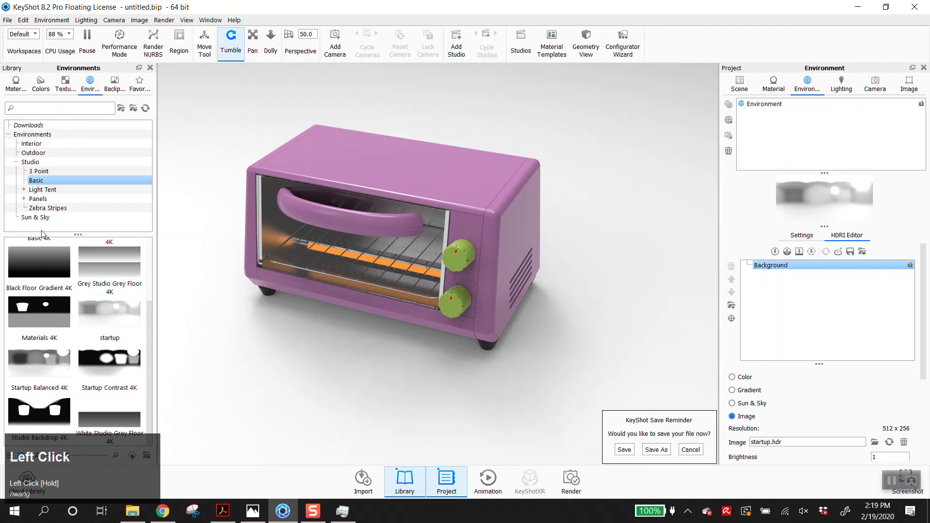
click(36, 181)
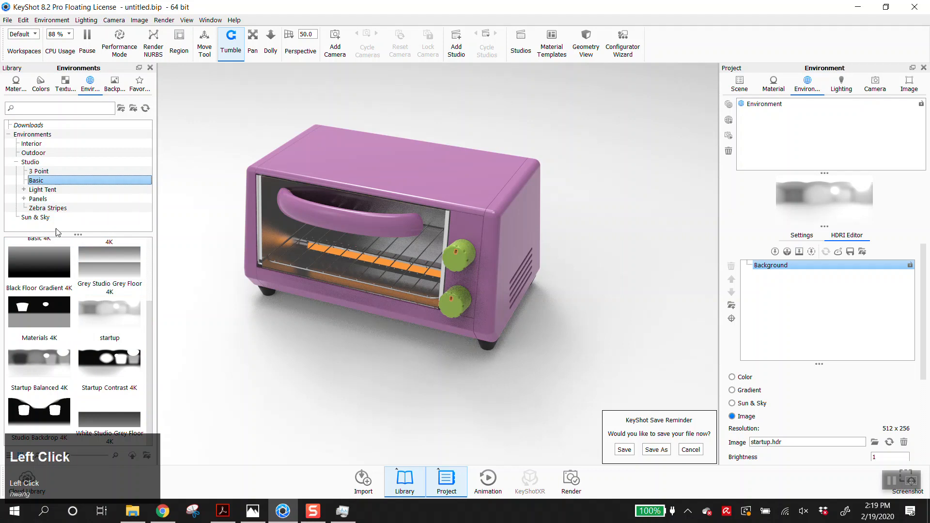
- Look through the Light Tent environments, including the Enclosed and Open groups, and collapse the Light Tent folder
click(23, 189)
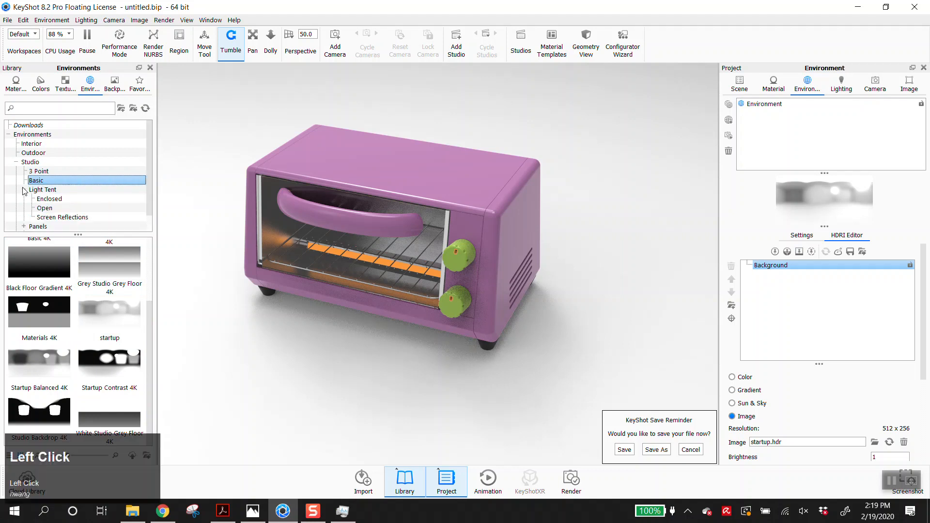
click(49, 193)
scroll(134, 317, down, 1)
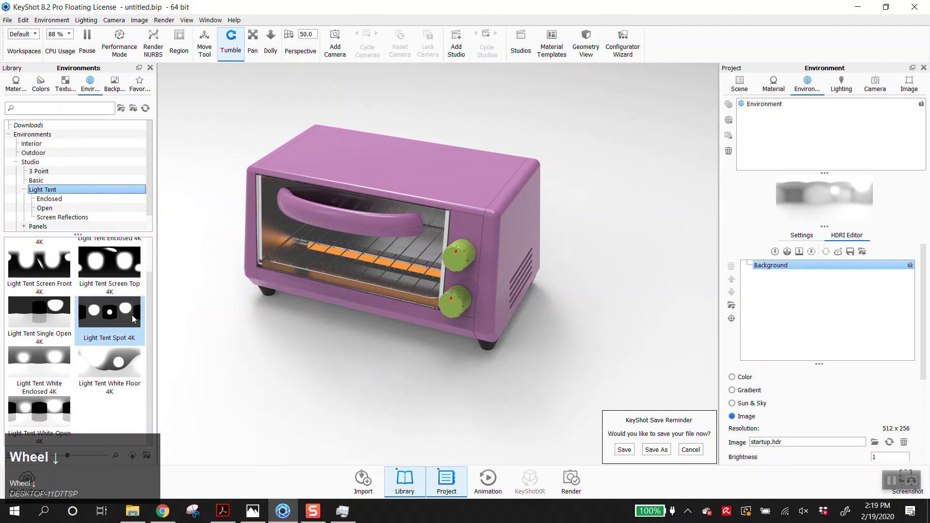
scroll(132, 324, up, 1)
click(49, 199)
click(48, 209)
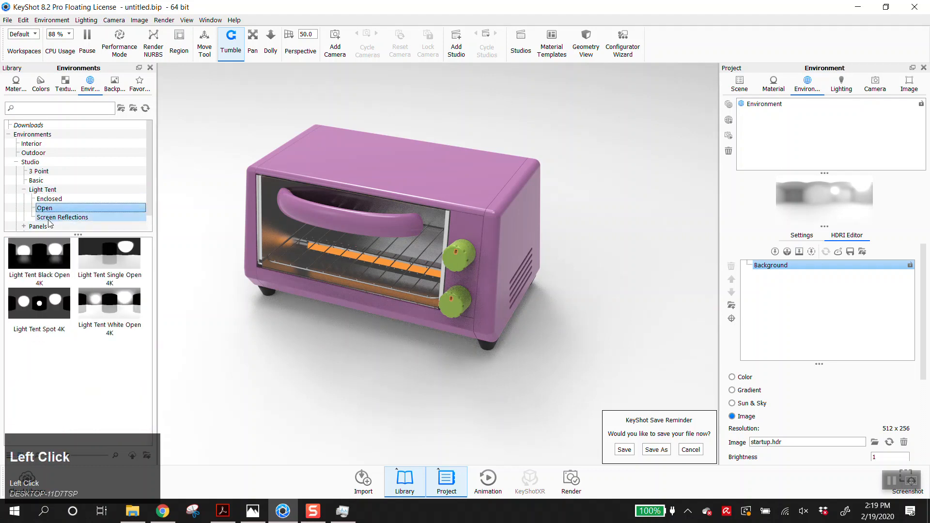
click(24, 190)
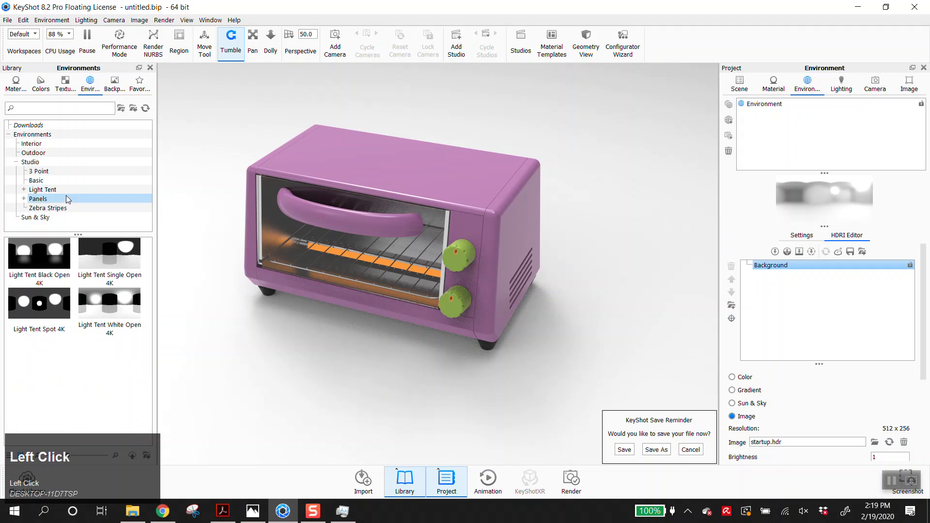
- Try the 2 Panels Tilted 4K environment on the scene and replace it with 3 Panels Tilted 4K
click(33, 199)
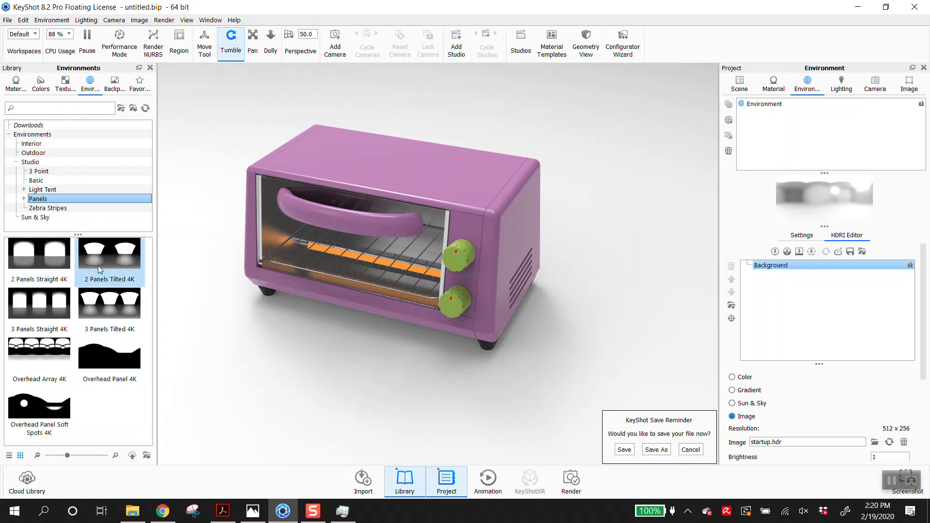
click(112, 259)
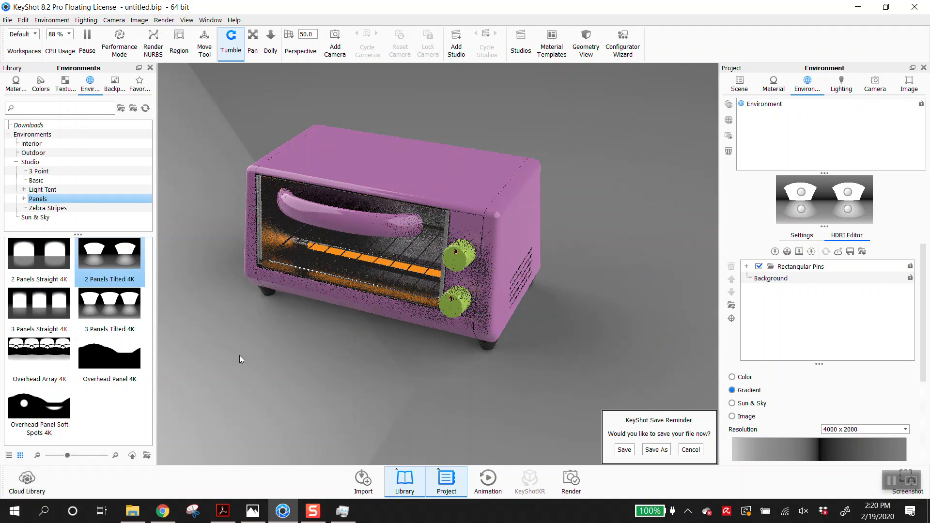
click(132, 314)
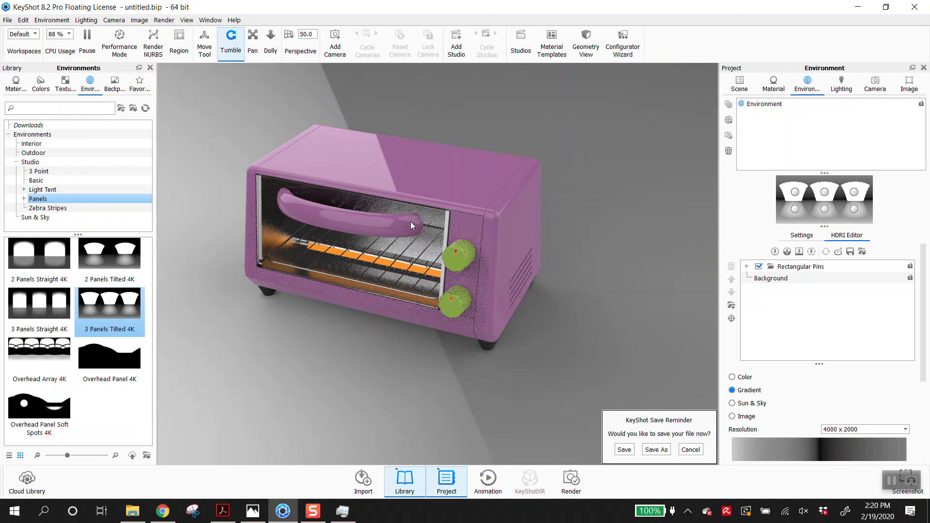
drag(334, 334, 495, 347)
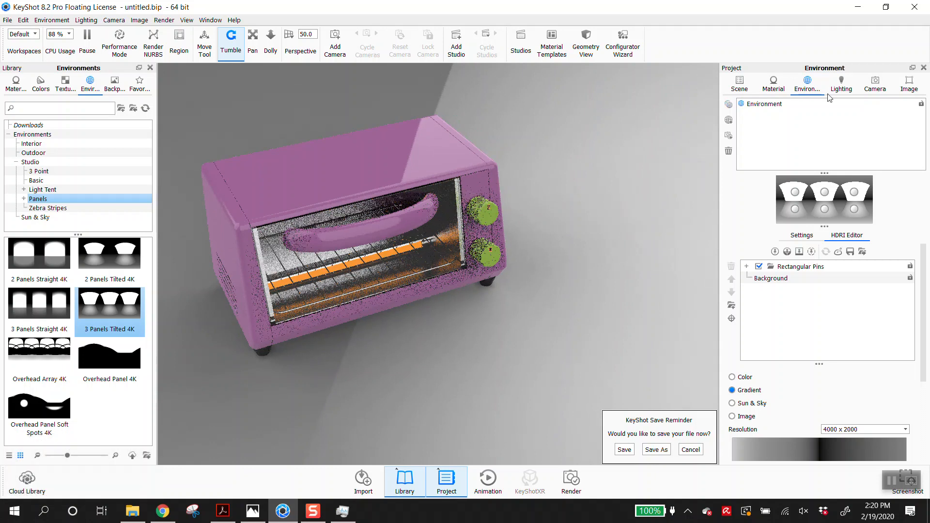
- Review the HDRI background options and set the environment's background to Color instead of the lighting environment
scroll(827, 389, down, 1)
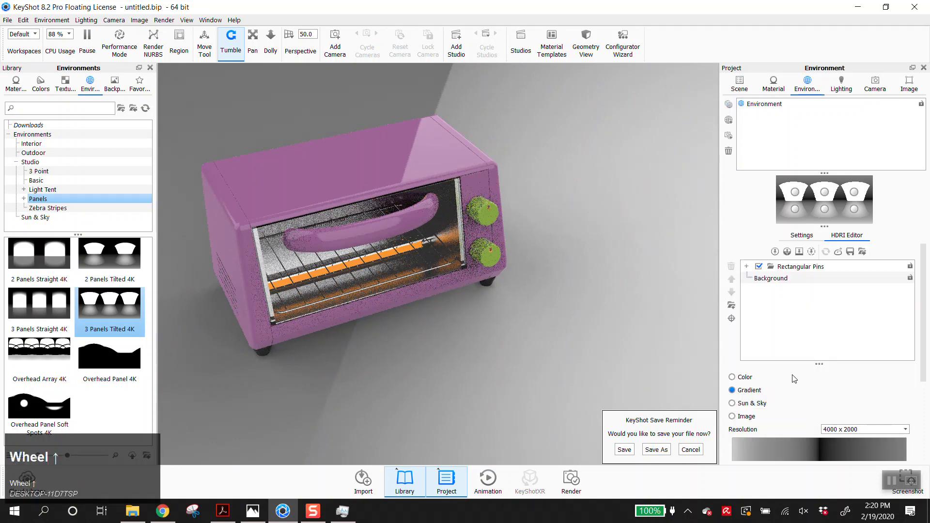
scroll(828, 341, down, 1)
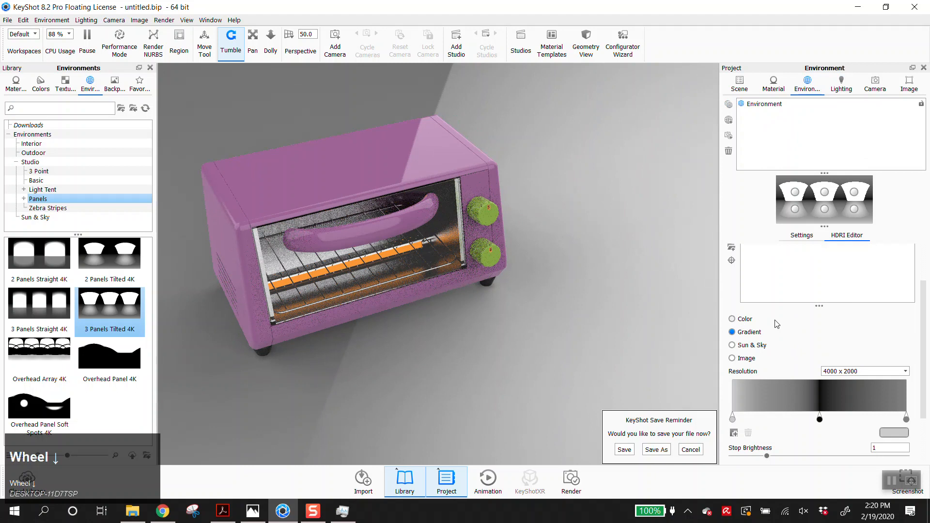
scroll(823, 348, up, 1)
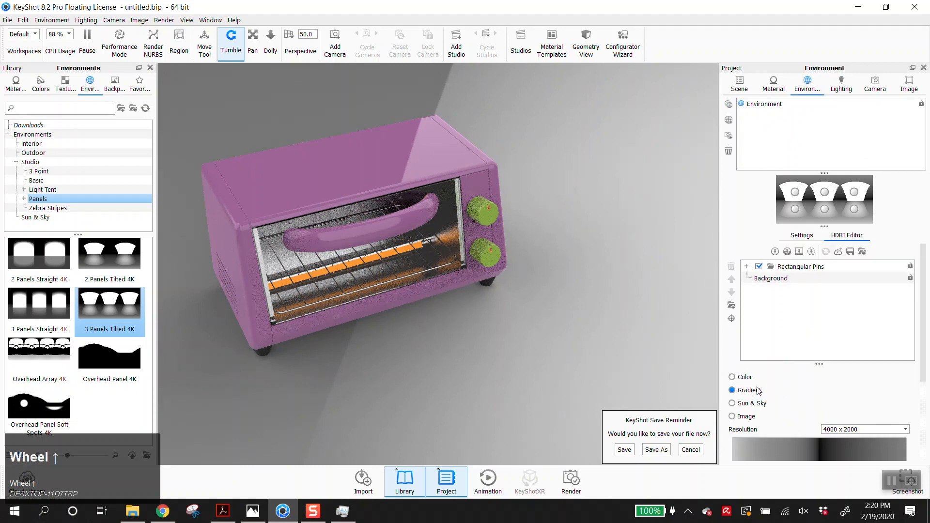
scroll(771, 389, down, 1)
scroll(773, 387, up, 3)
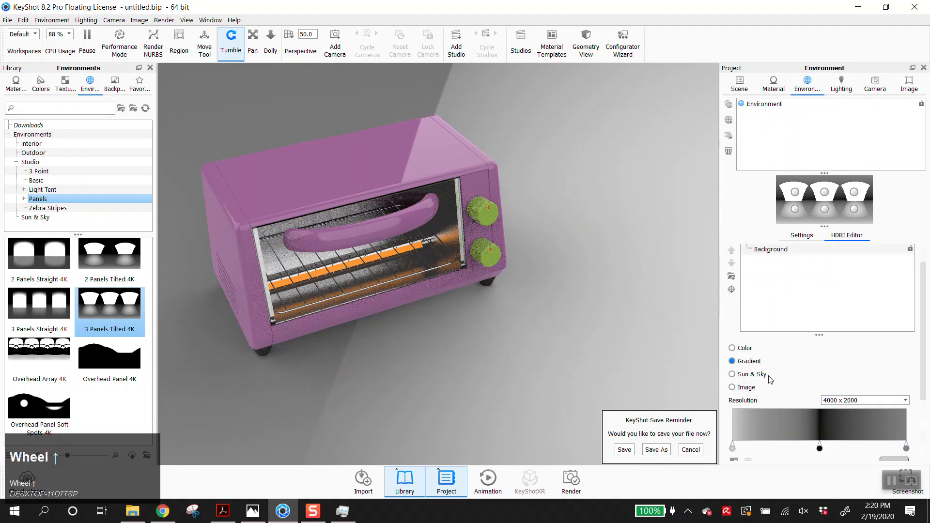
click(801, 235)
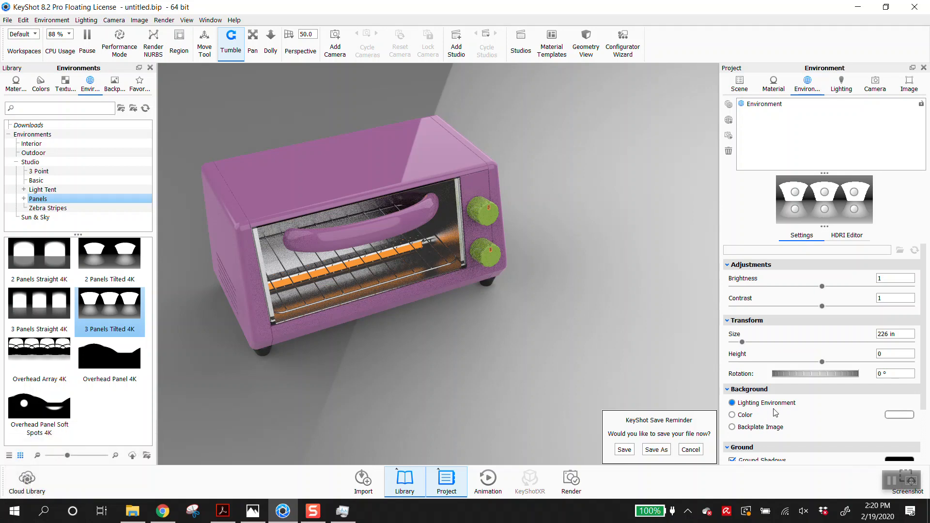
click(732, 415)
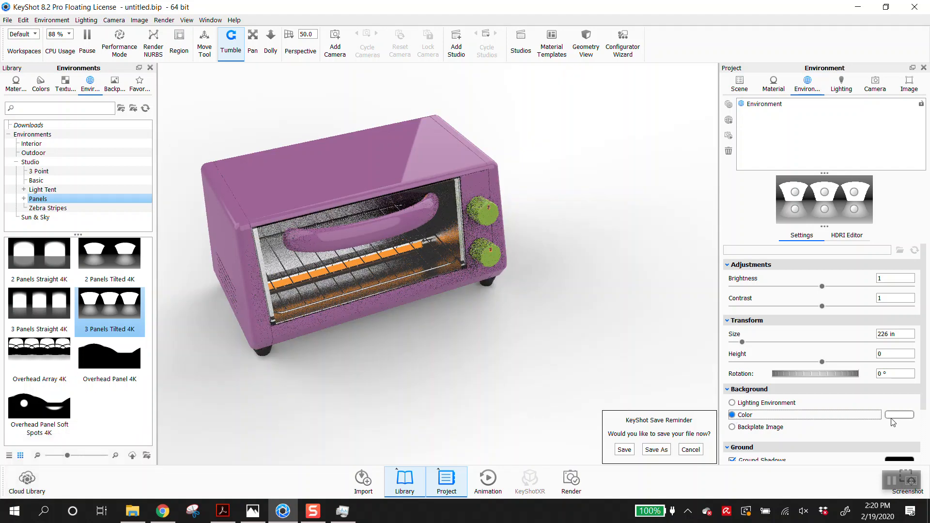
- Rotate the lighting environment around the toaster oven to 119.25° to shift the panel reflections on its top and front
middle_drag(522, 354, 635, 370)
drag(567, 370, 536, 354)
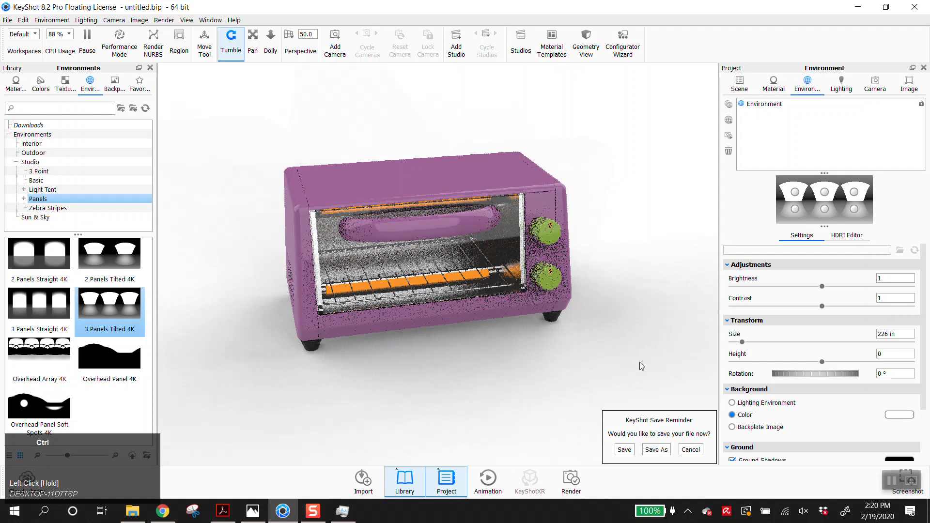
ctrl+drag(639, 361, 812, 345)
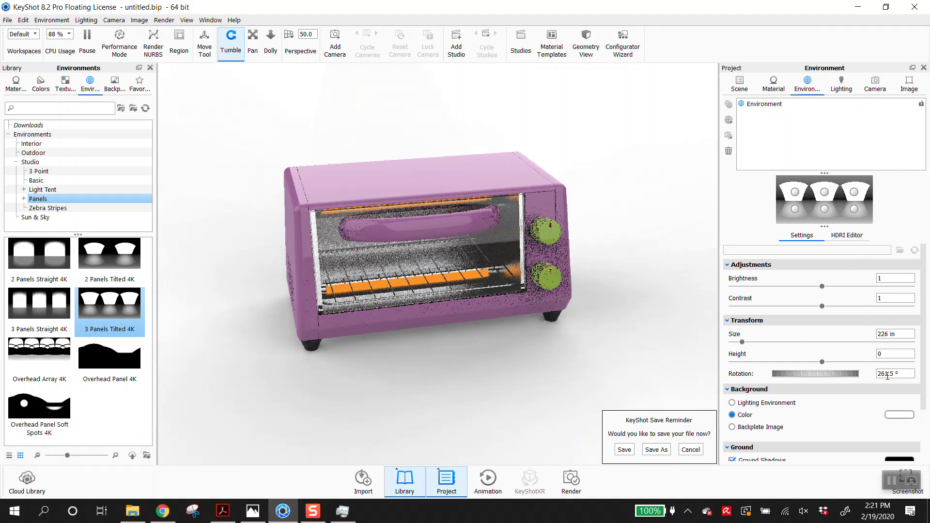
ctrl+drag(662, 374, 514, 341)
ctrl+drag(658, 349, 561, 359)
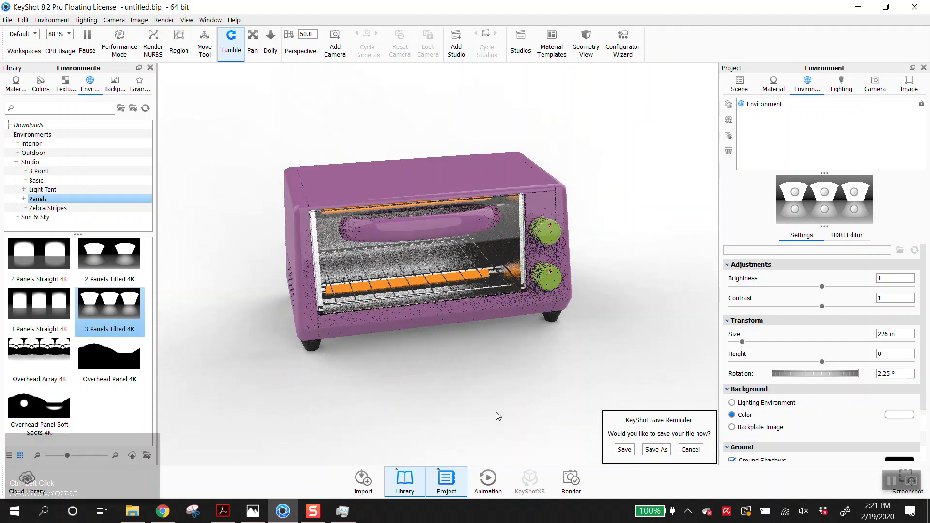
drag(332, 374, 554, 376)
middle_drag(579, 347, 541, 342)
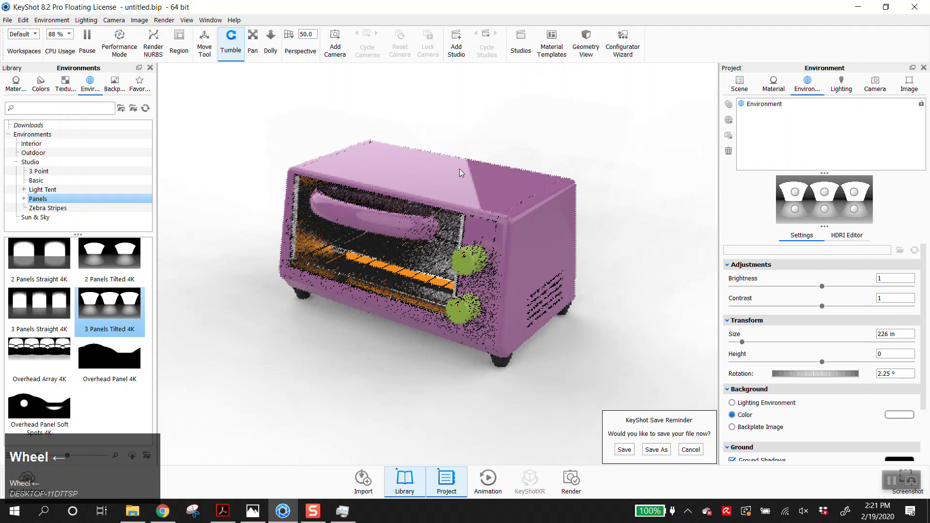
ctrl+drag(582, 385, 568, 421)
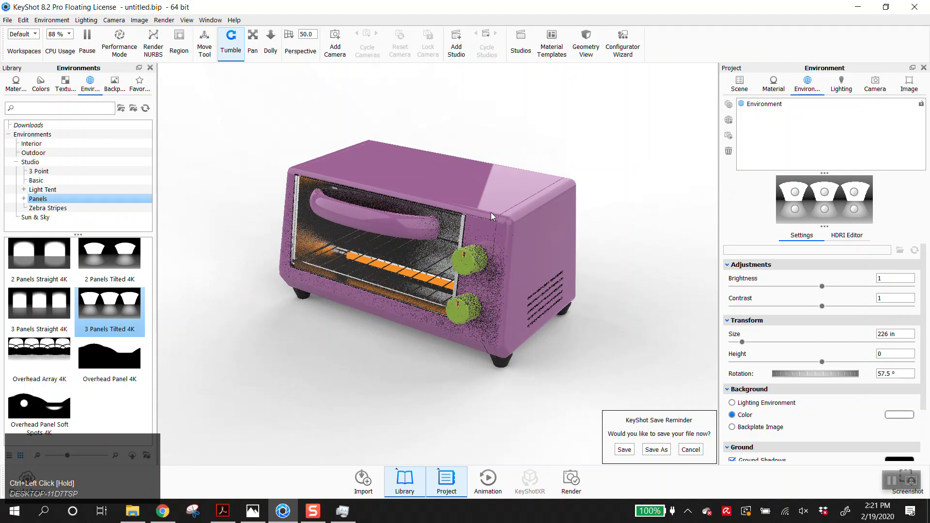
ctrl+drag(521, 415, 481, 415)
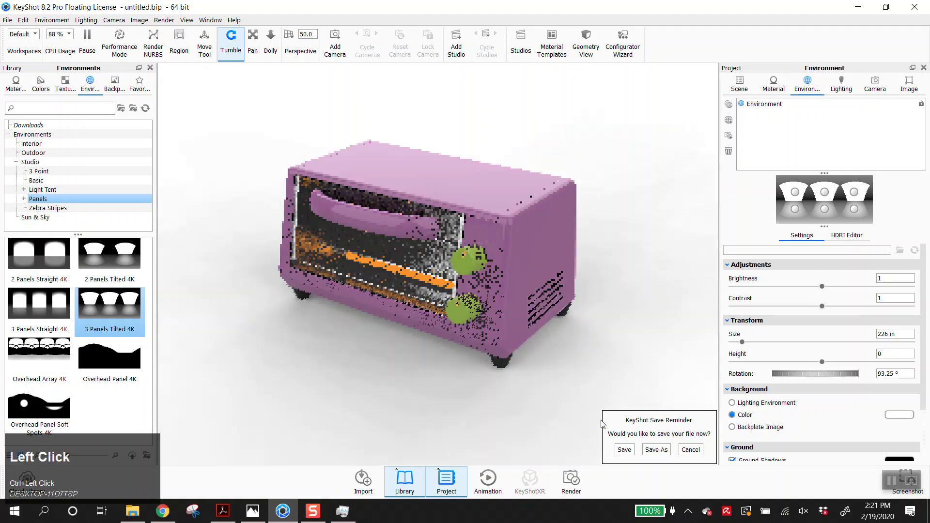
ctrl+drag(565, 417, 574, 295)
ctrl+drag(553, 224, 559, 282)
ctrl+drag(581, 350, 541, 403)
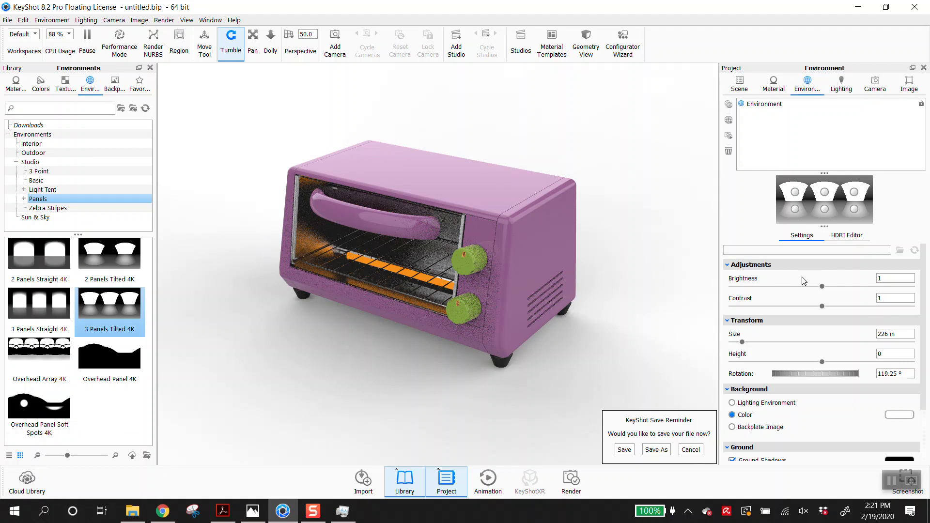
- Review the environment's transform and ground settings and collapse the Studio folder in the environment library
scroll(858, 320, down, 1)
scroll(814, 403, down, 1)
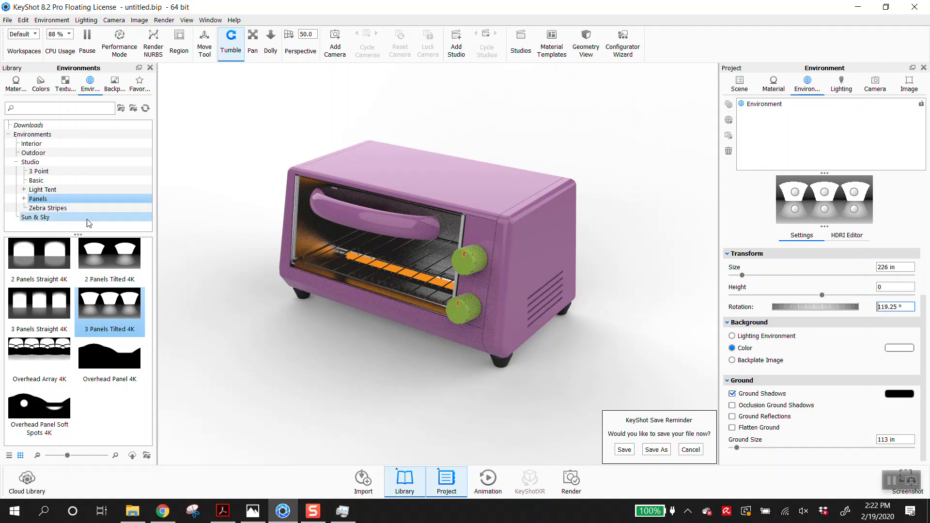
scroll(119, 197, up, 1)
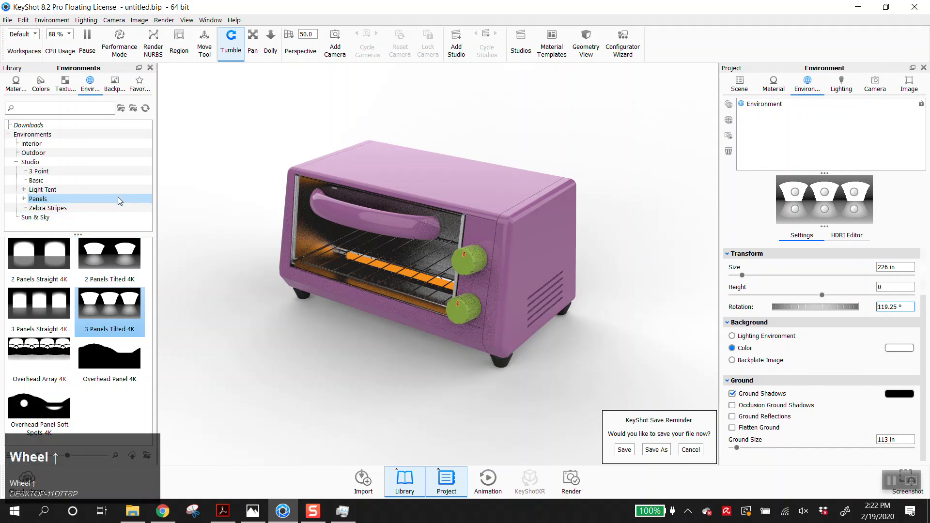
click(13, 163)
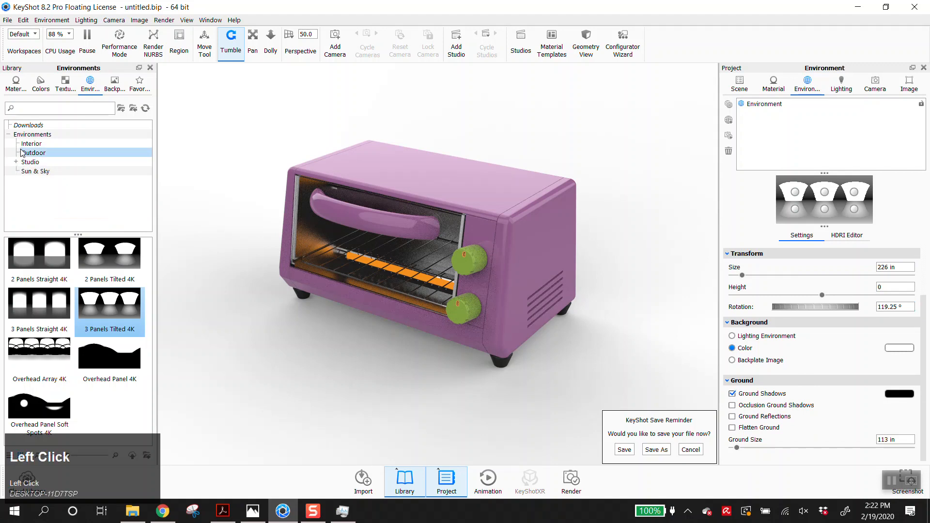
- Apply the Aversis_Bathroom_3k interior environment and rotate its lighting around the toaster oven to 210.5°
click(33, 145)
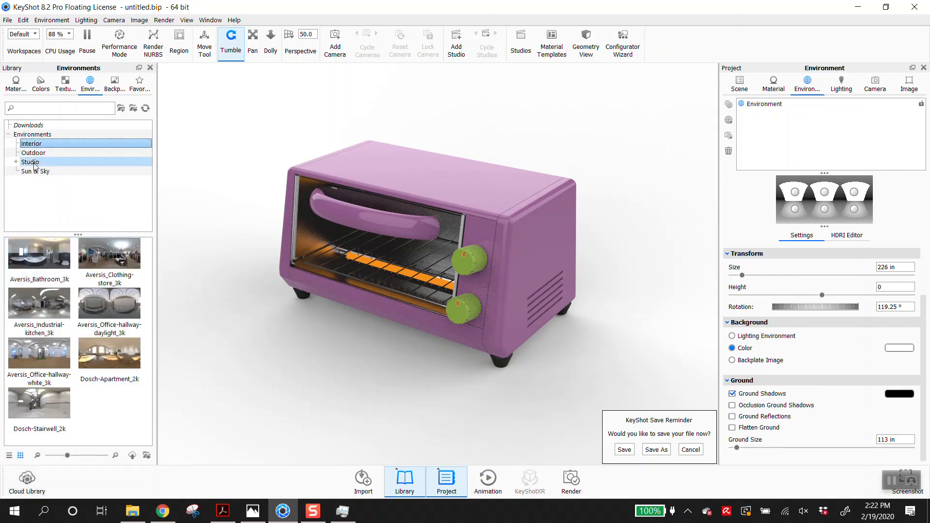
mouse_move(54, 274)
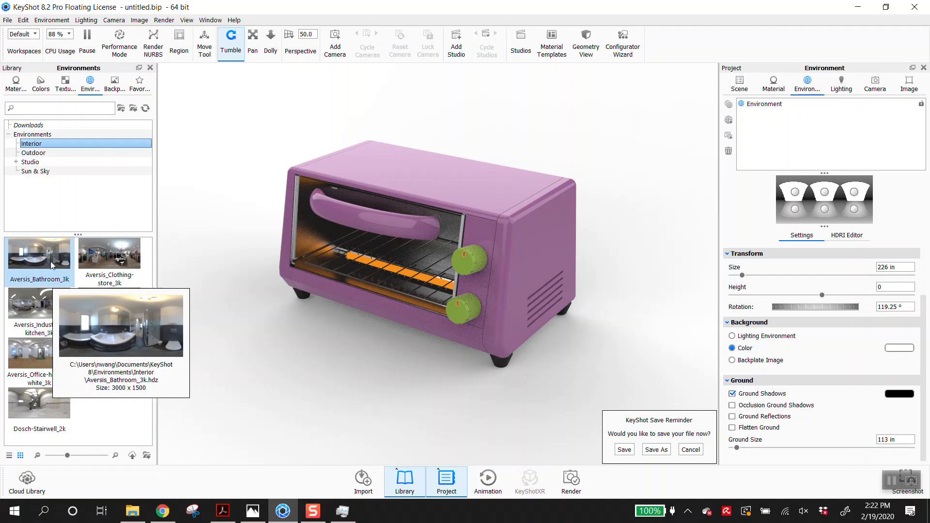
click(50, 260)
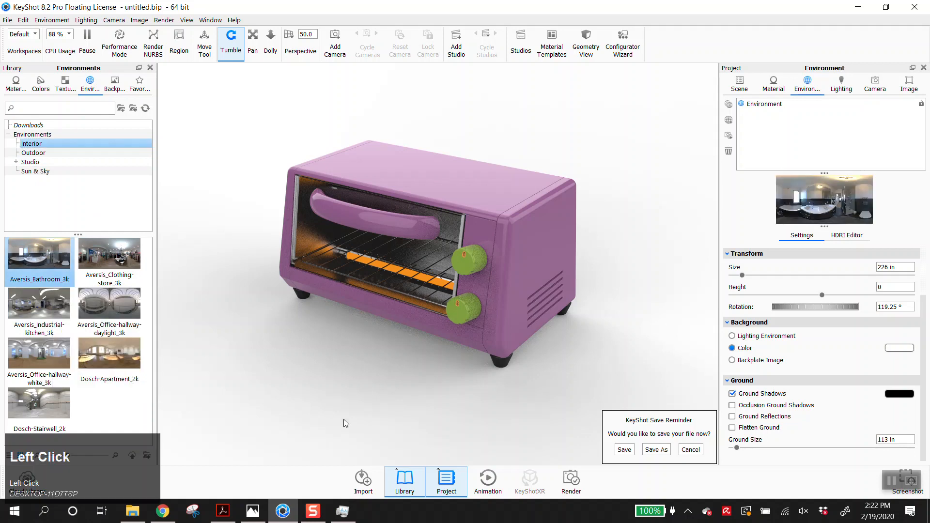
ctrl+click(438, 415)
ctrl+drag(438, 415, 388, 412)
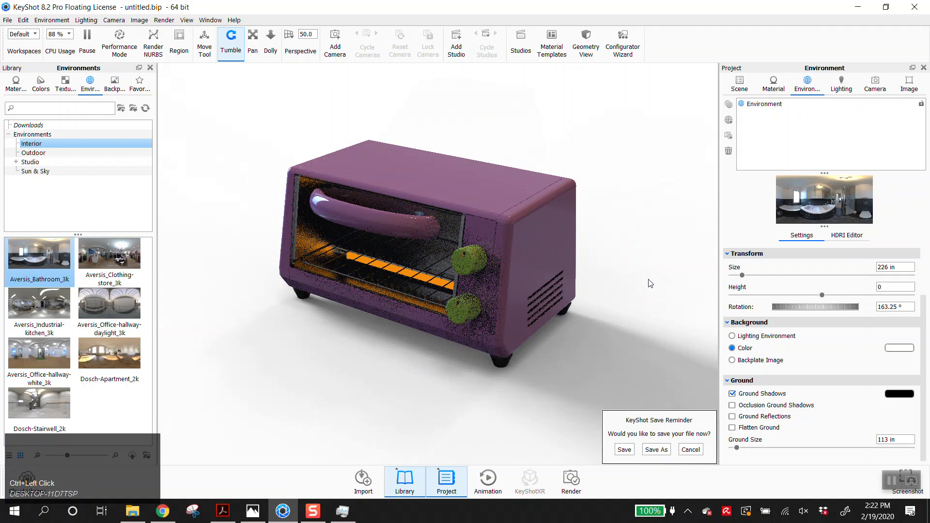
ctrl+drag(563, 359, 463, 397)
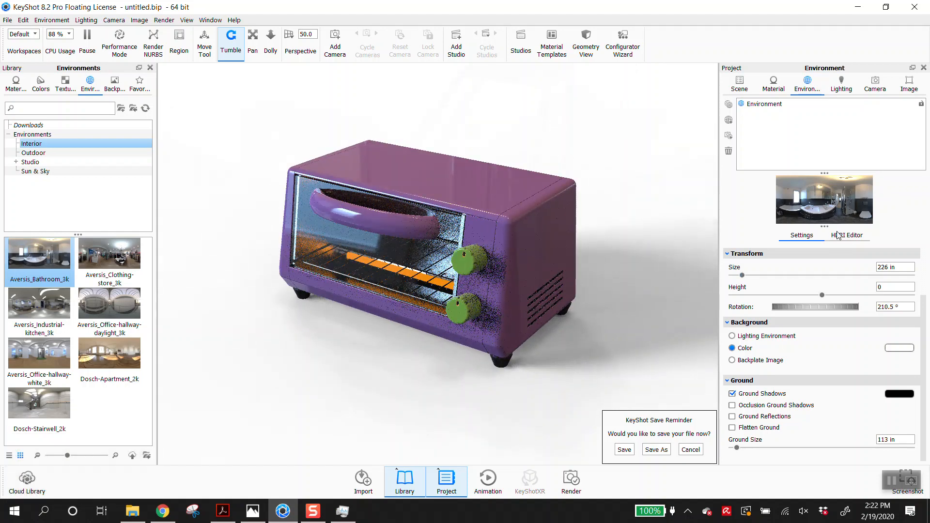
- Desaturate the bathroom HDRI to 0 % saturation and slightly rotate its lighting around the toaster oven
scroll(836, 362, up, 2)
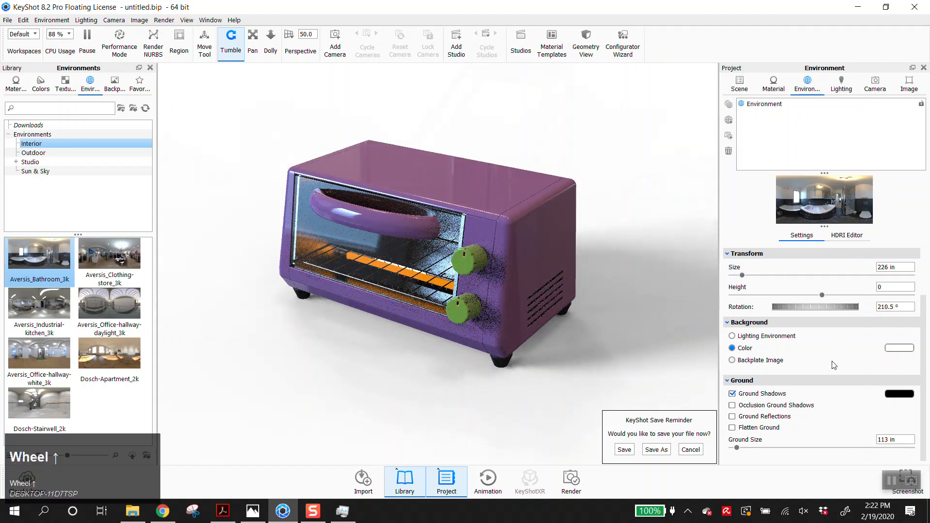
click(855, 237)
scroll(885, 405, down, 2)
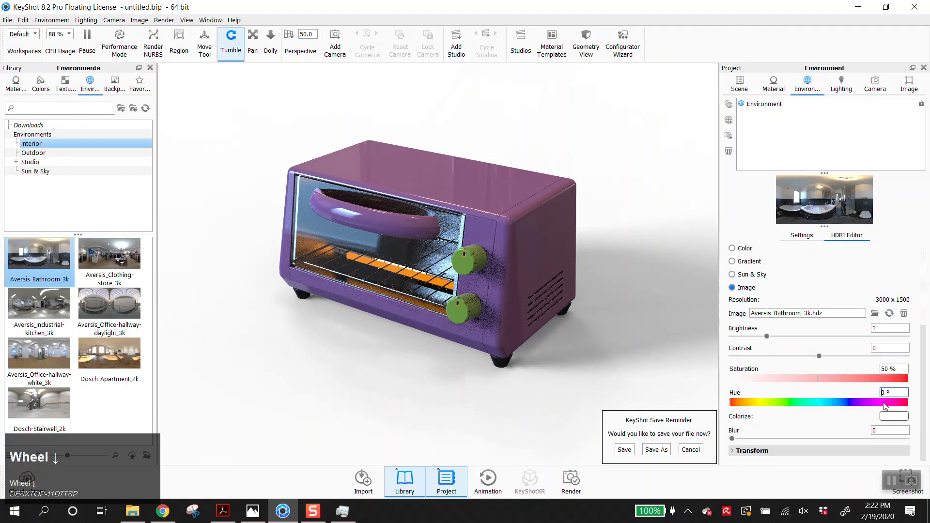
drag(818, 377, 656, 385)
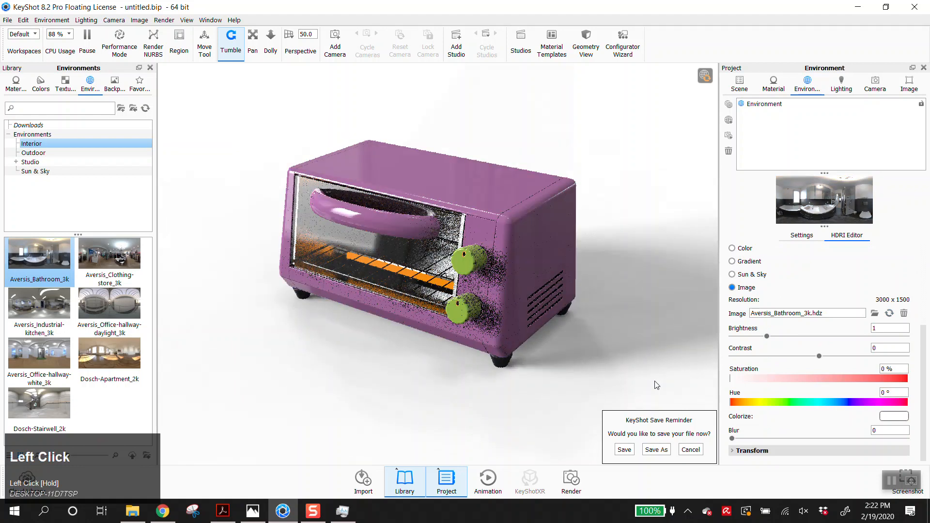
ctrl+drag(521, 431, 556, 419)
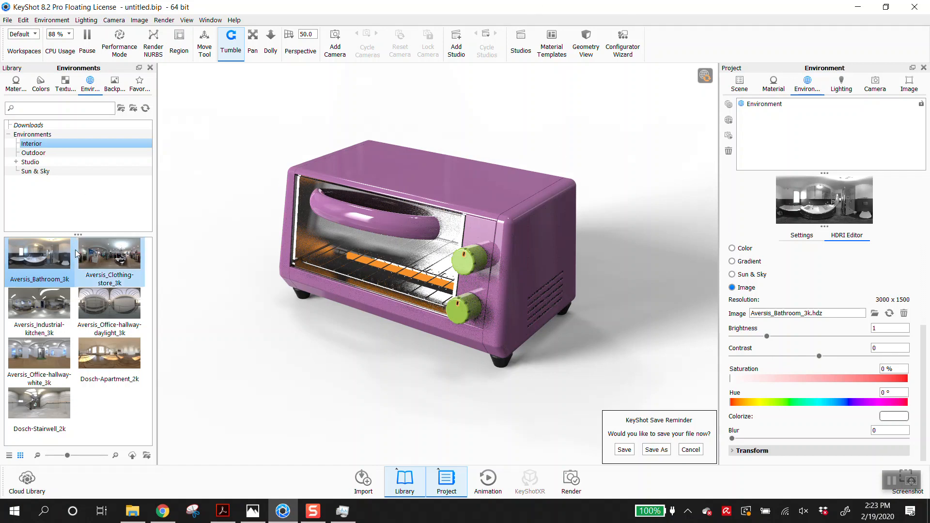
- Try the 2 Panels Tilted 4K environment in place of the bathroom HDRI and undo the replacement
click(17, 162)
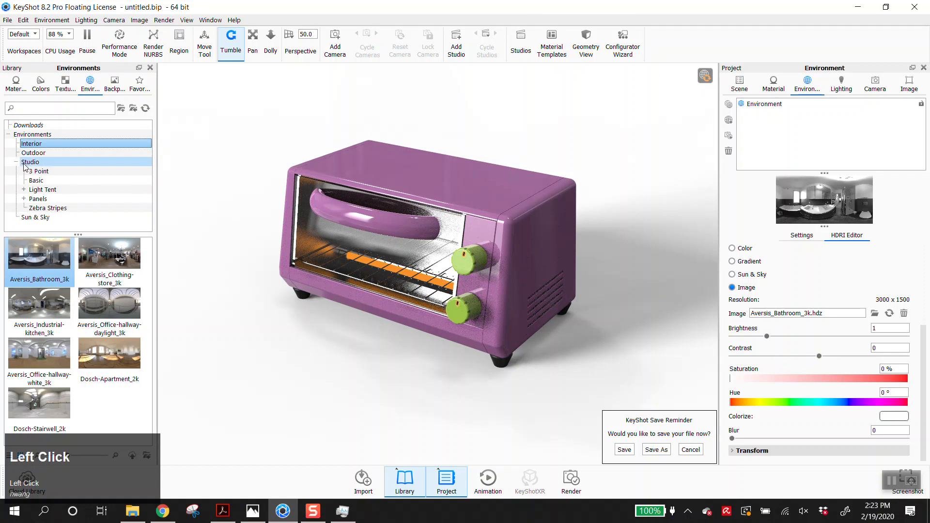
click(44, 199)
double_click(129, 262)
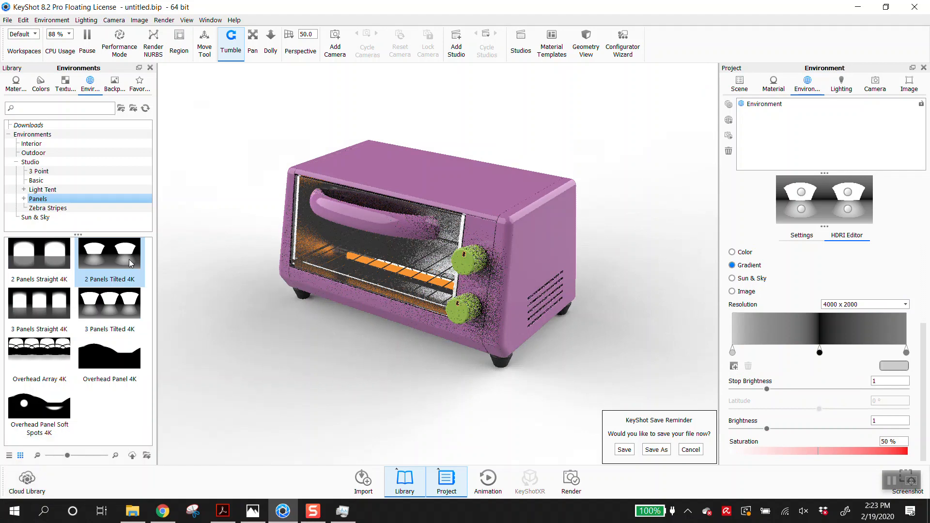
click(29, 144)
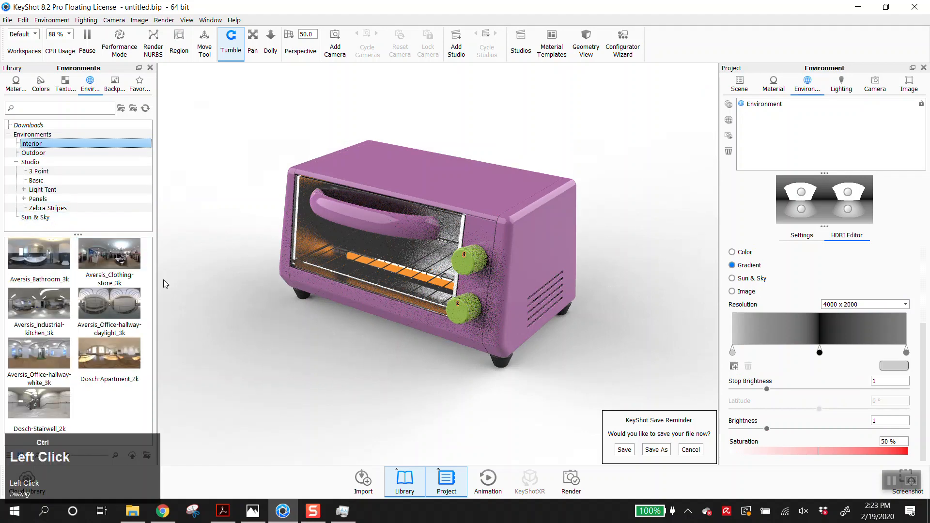
key(ctrl+z)
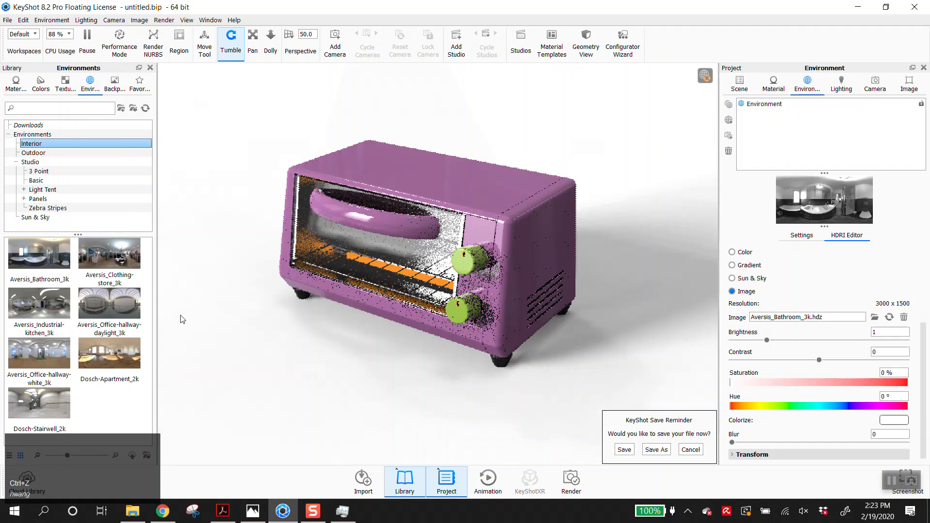
- Add 2 Panels Tilted 4K as a second environment in the project, compare it with the bathroom environment and leave it active
click(63, 191)
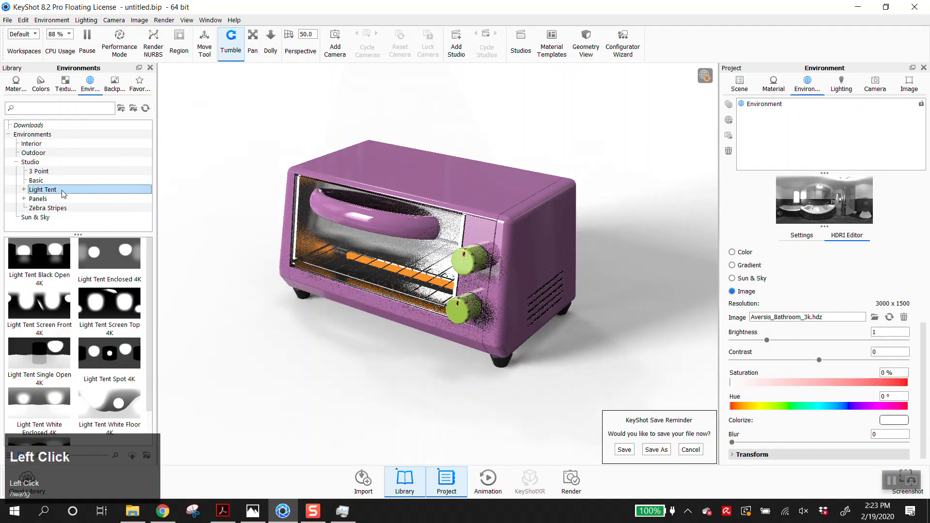
click(55, 198)
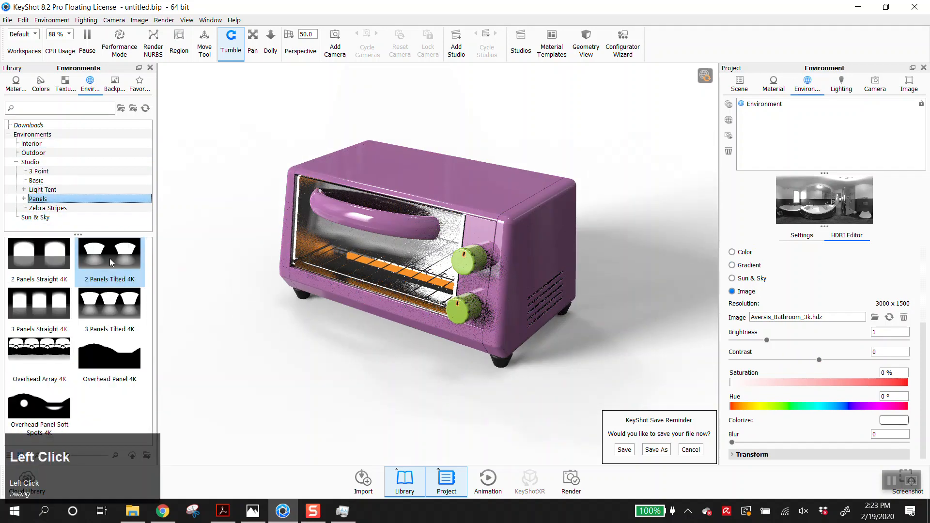
drag(104, 263, 760, 129)
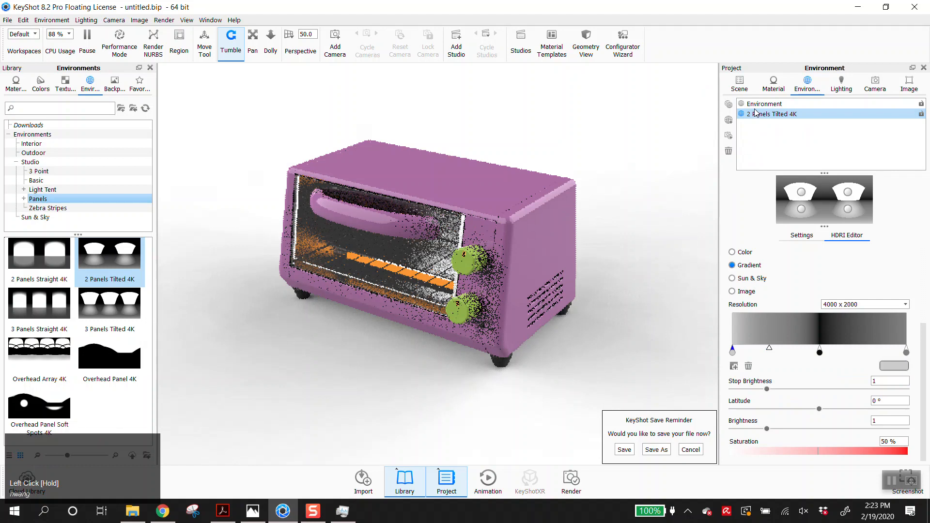
click(760, 106)
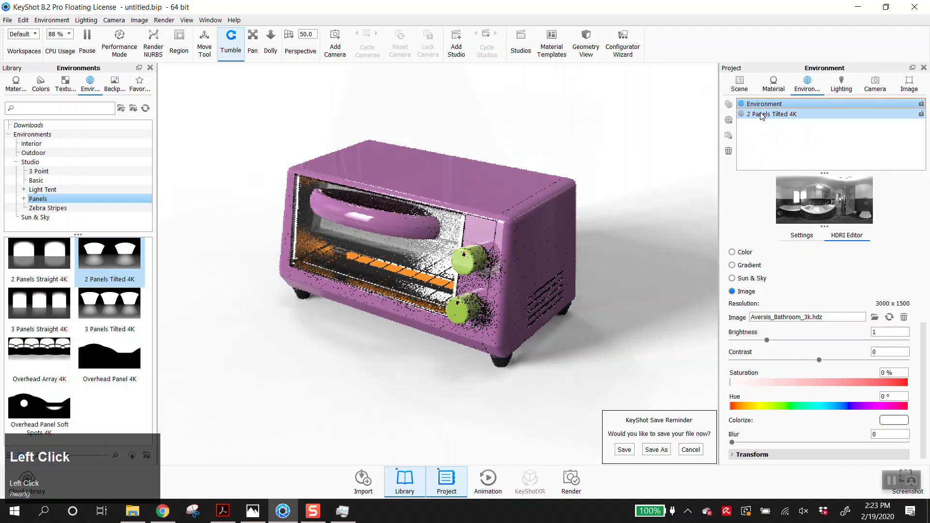
click(761, 115)
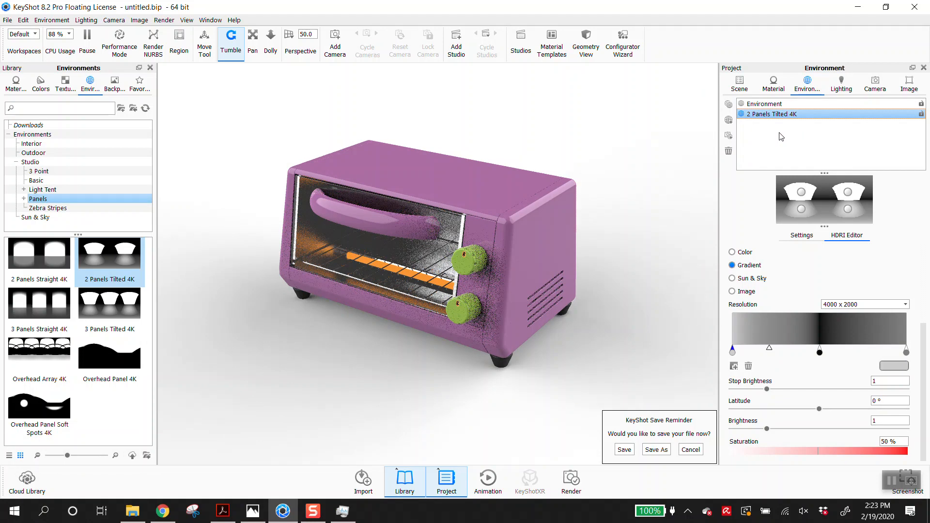
click(892, 486)
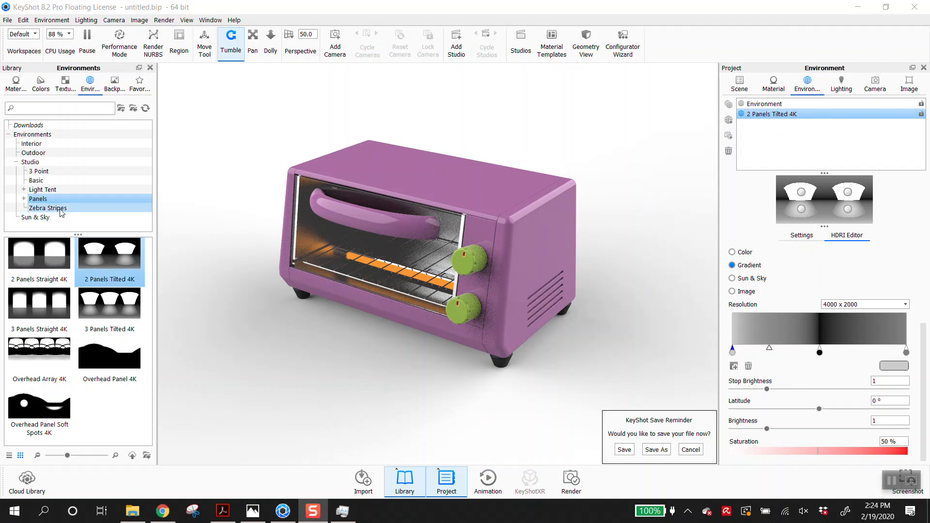
click(17, 162)
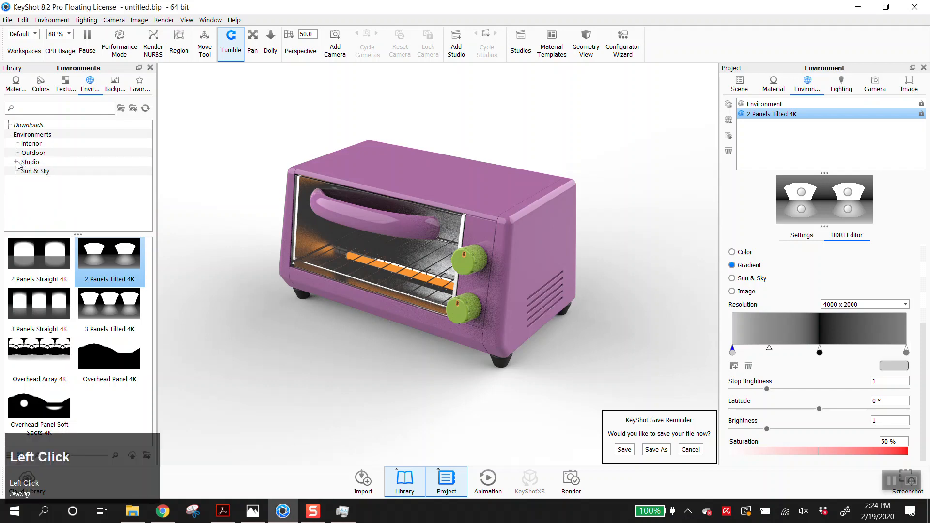
click(17, 163)
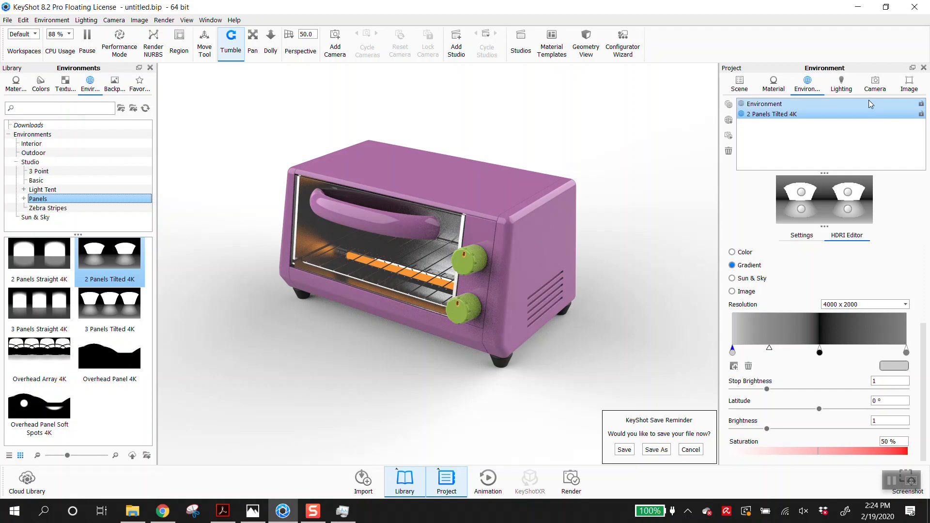
- Turn the environment lighting's Self Shadows off and back on to compare their effect on the toaster oven
click(841, 87)
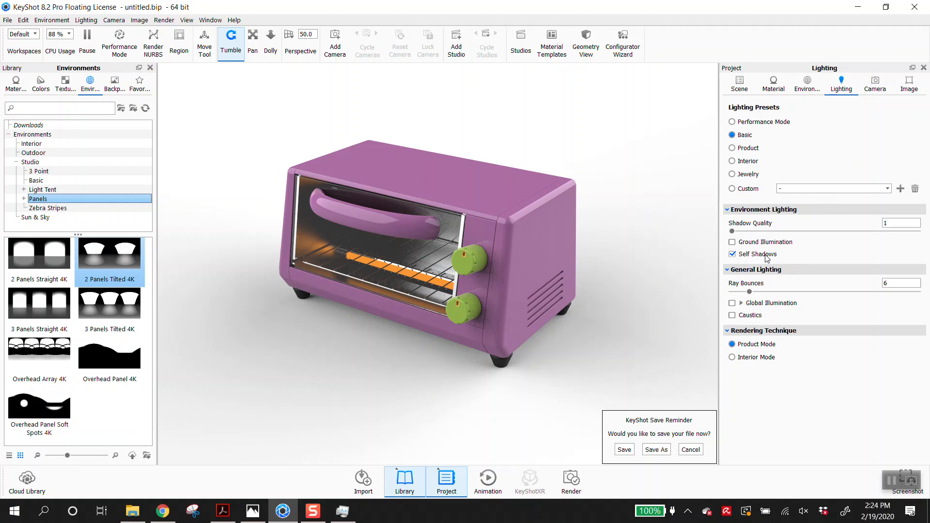
click(733, 254)
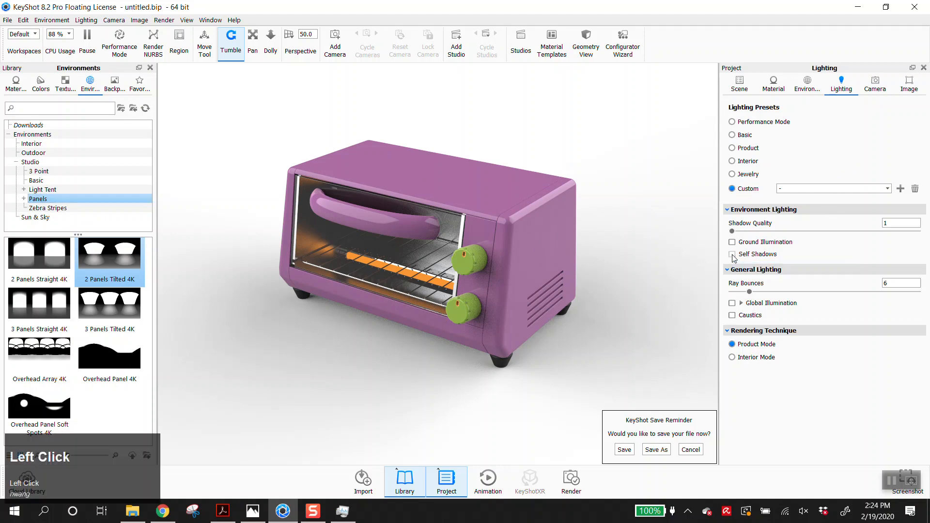
click(732, 254)
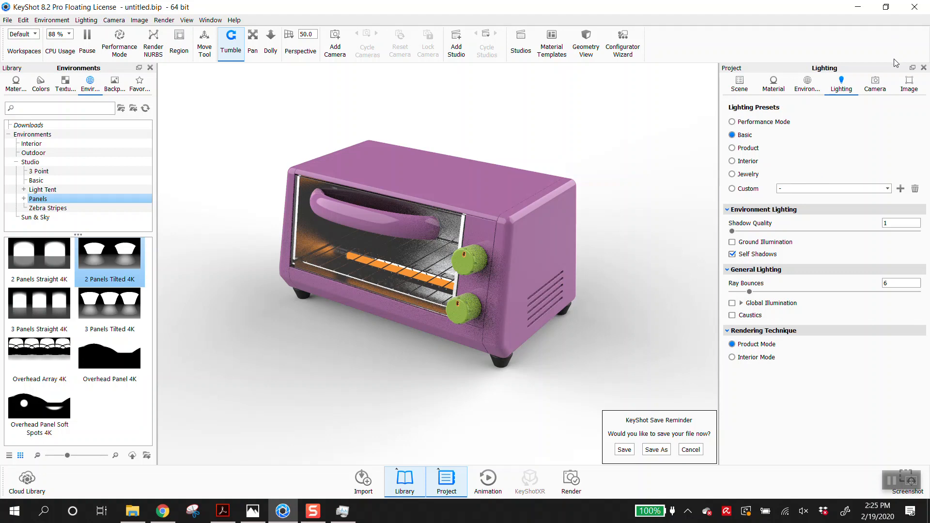
- Frame the toaster oven closer with the free camera at distance 37.893 in, azimuth -121.782° and inclination 22.373°
click(883, 89)
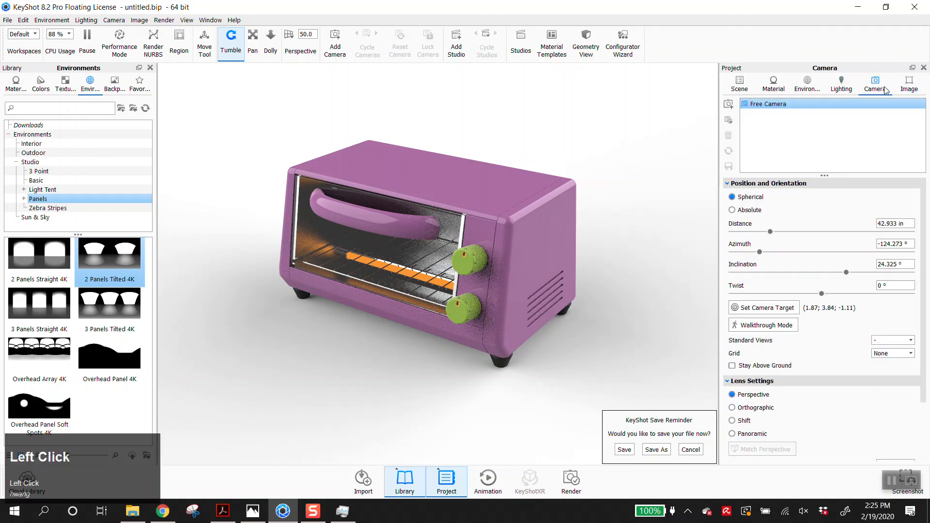
scroll(368, 178, down, 1)
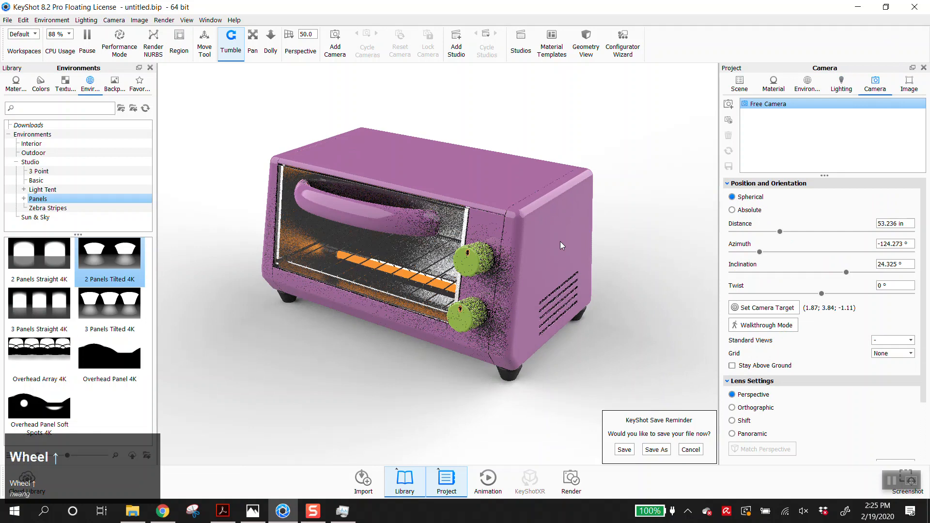
scroll(560, 241, down, 1)
middle_drag(492, 227, 594, 259)
drag(597, 260, 584, 277)
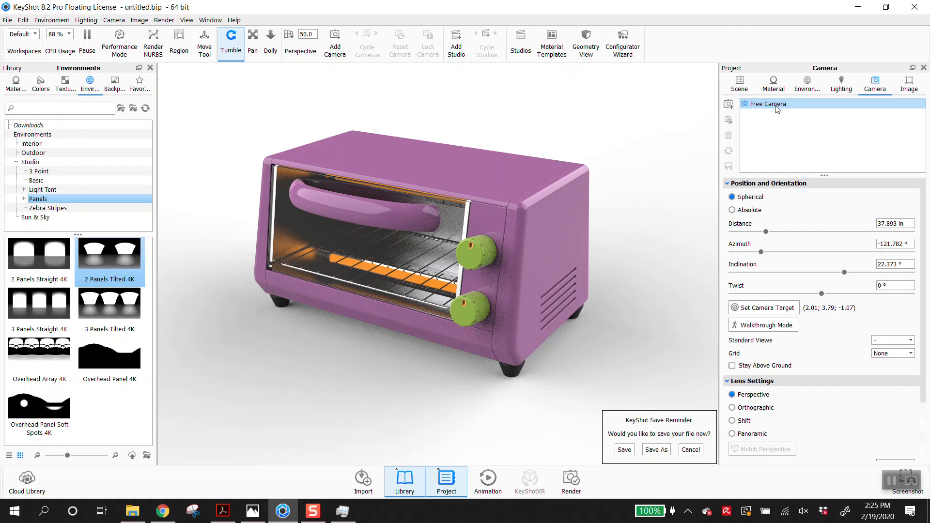
- Save the current view as a new camera, lock it and test that the view cannot be orbited
click(729, 104)
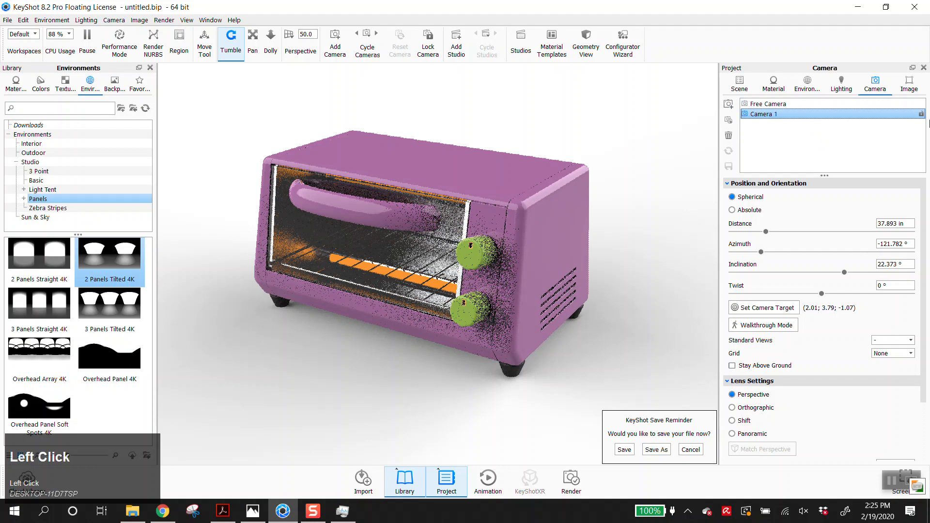
click(921, 115)
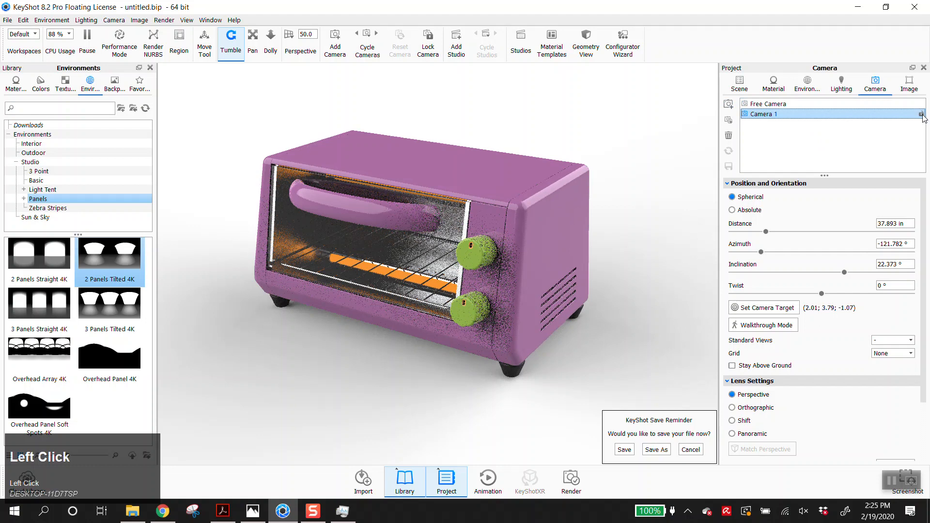
drag(622, 289, 273, 140)
drag(365, 302, 439, 135)
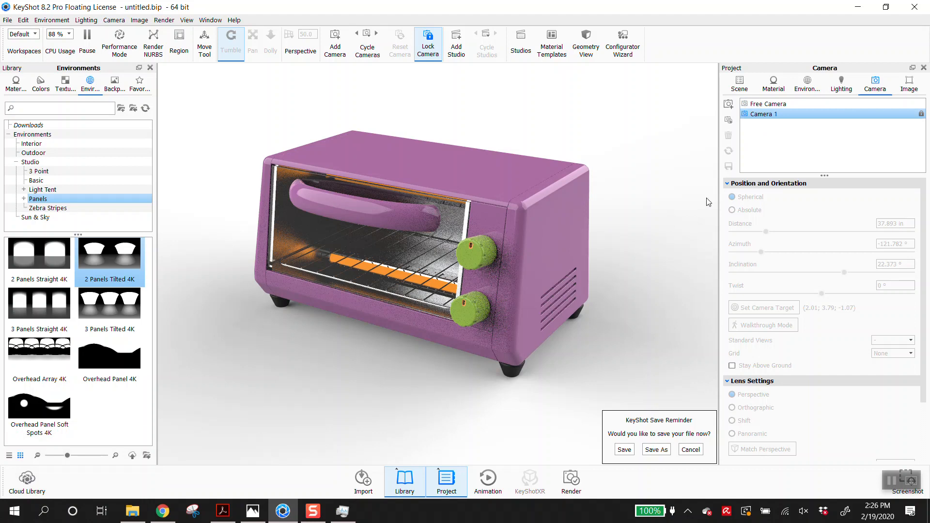
- Orbit and zoom the free camera around the toaster oven's underside and return to the locked camera's view
click(766, 104)
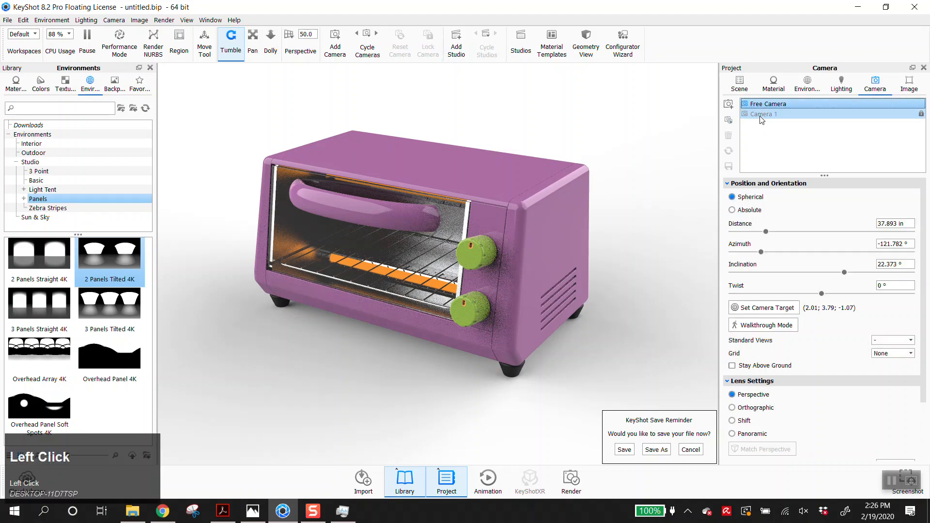
drag(634, 277, 331, 150)
scroll(379, 191, down, 6)
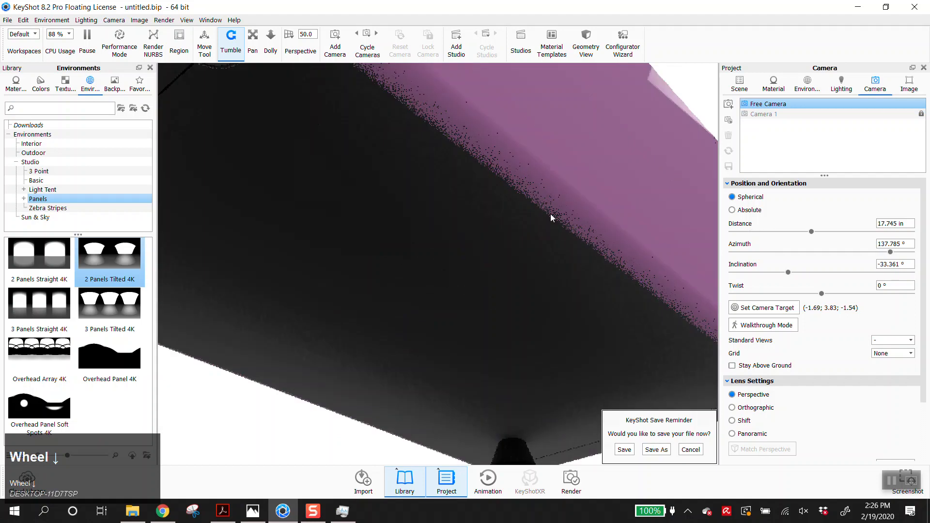
scroll(562, 208, up, 6)
click(765, 115)
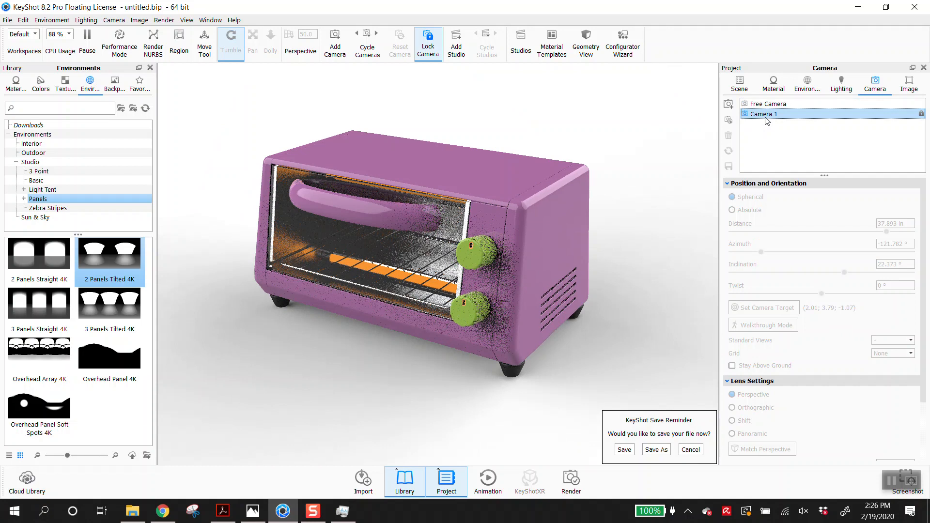
- Add a second camera from the current toaster oven view and unlock Camera 1
click(787, 104)
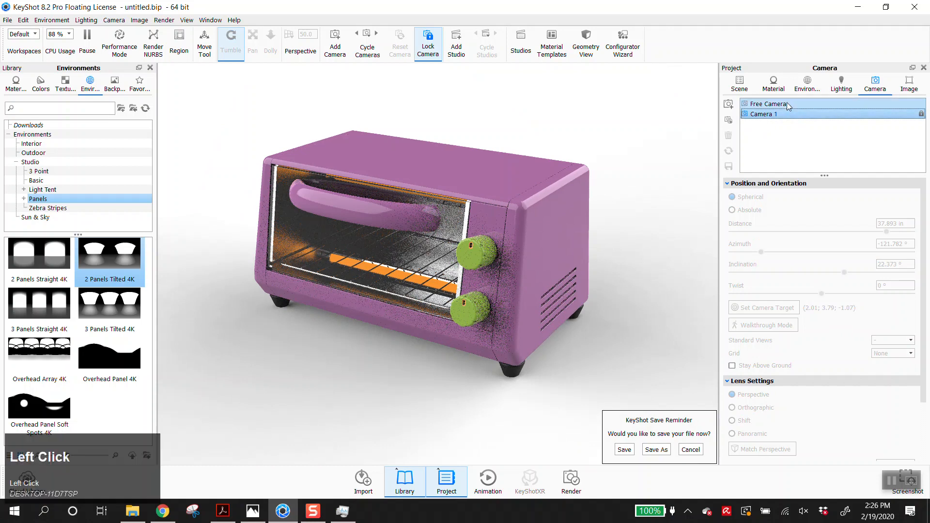
click(728, 104)
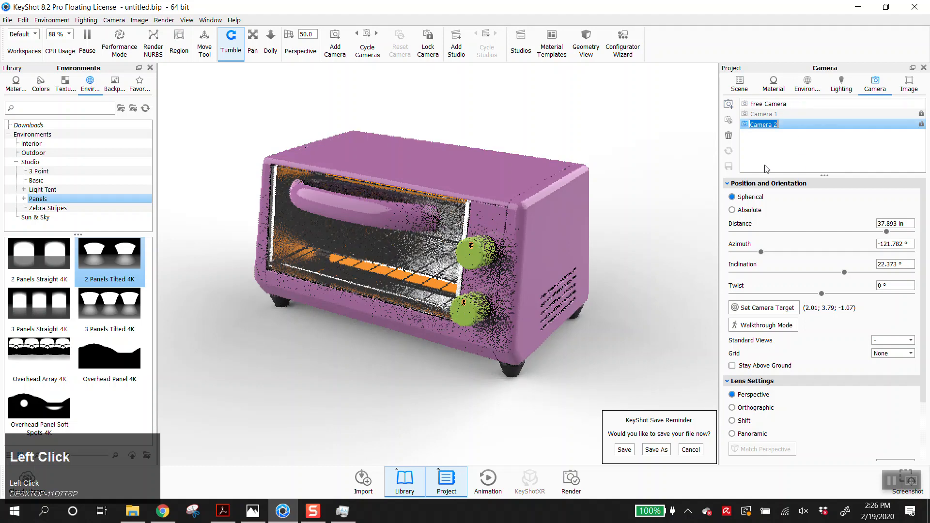
click(919, 115)
click(920, 115)
- Orbit the toaster oven to azimuth -111.972° and inclination 23.241° and save that view as a third camera
drag(600, 330, 642, 302)
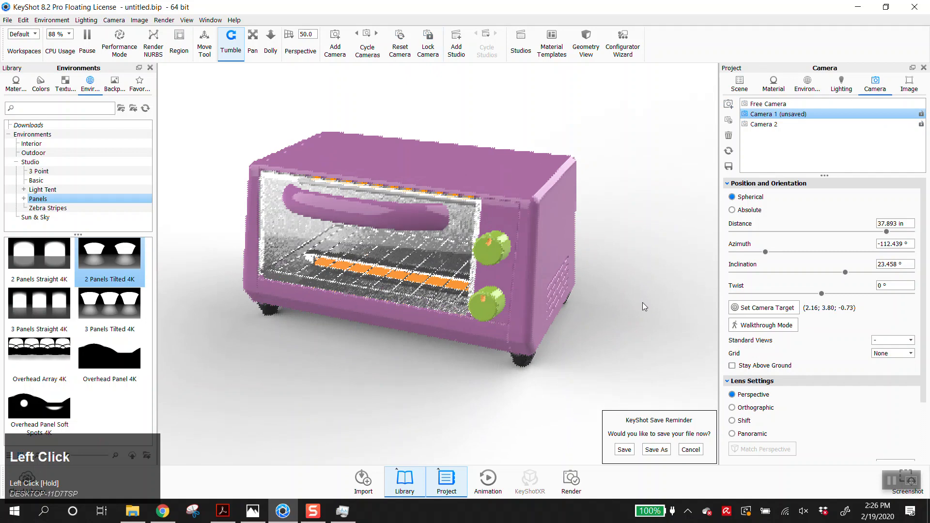
click(729, 104)
click(793, 148)
- Switch between Camera 1, Camera 2 and Camera 3 to compare their saved views
click(792, 116)
click(791, 134)
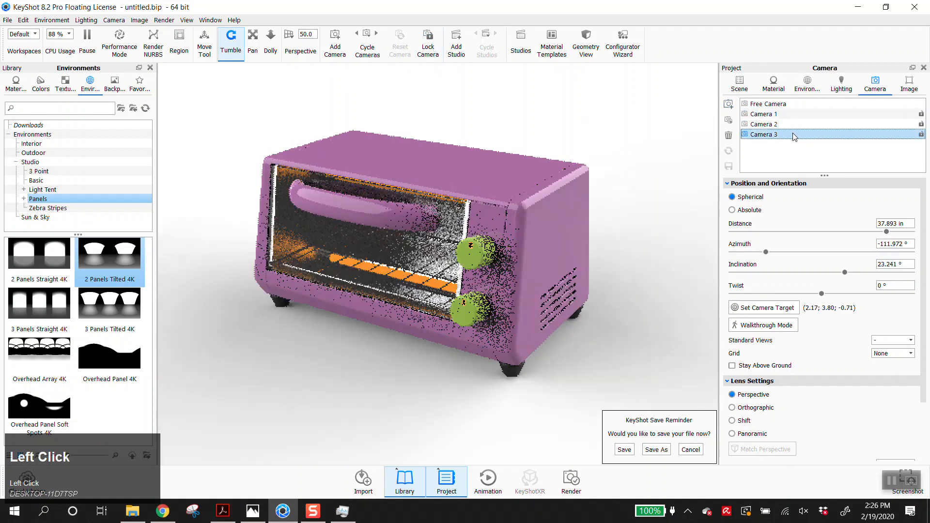
click(795, 124)
click(797, 118)
click(797, 125)
click(798, 134)
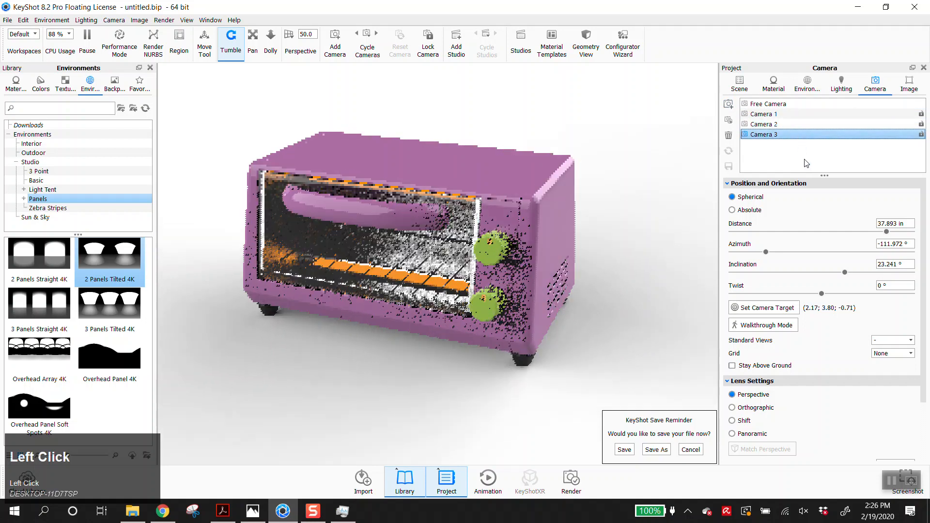
- Try Camera 3 with a 16.115 mm focal length, orbit to inspect the distortion, and set the focal length to 52.775 mm
scroll(826, 379, down, 3)
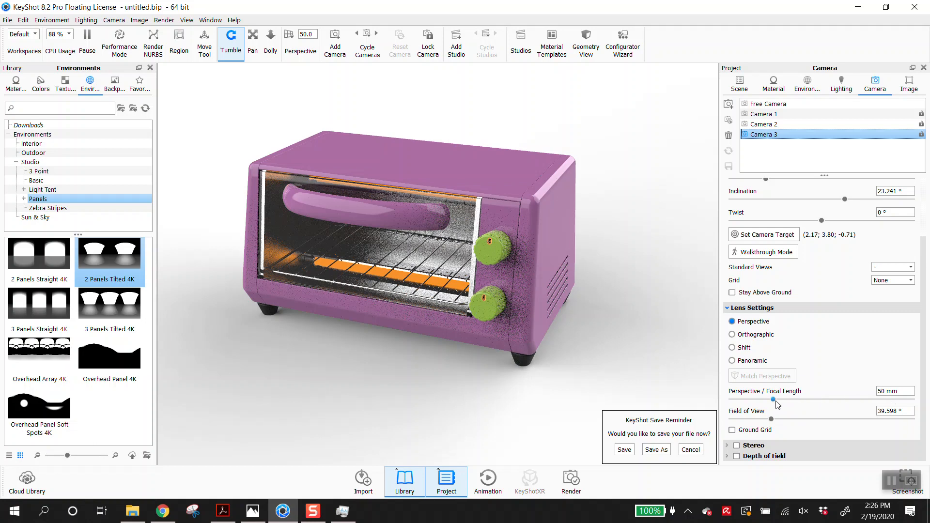
drag(775, 403, 745, 403)
drag(671, 292, 654, 310)
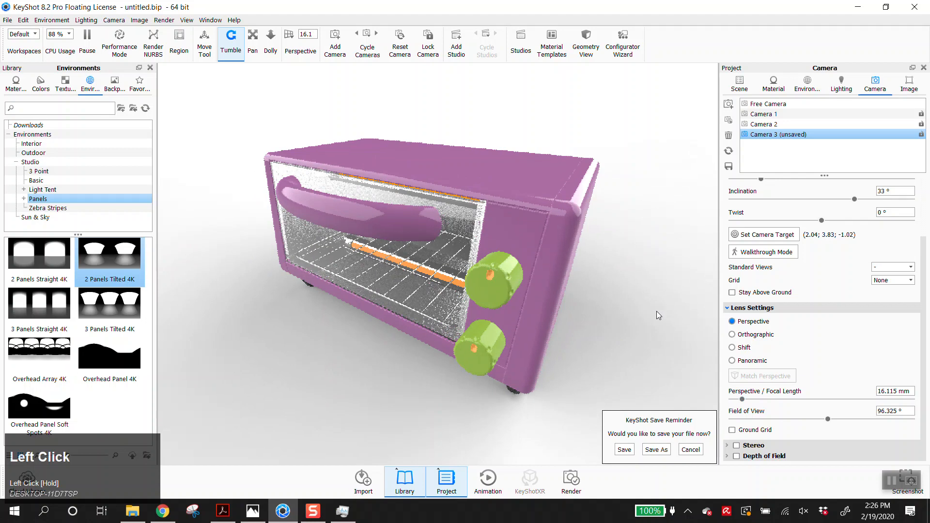
drag(742, 400, 776, 411)
scroll(812, 365, up, 1)
scroll(812, 364, up, 1)
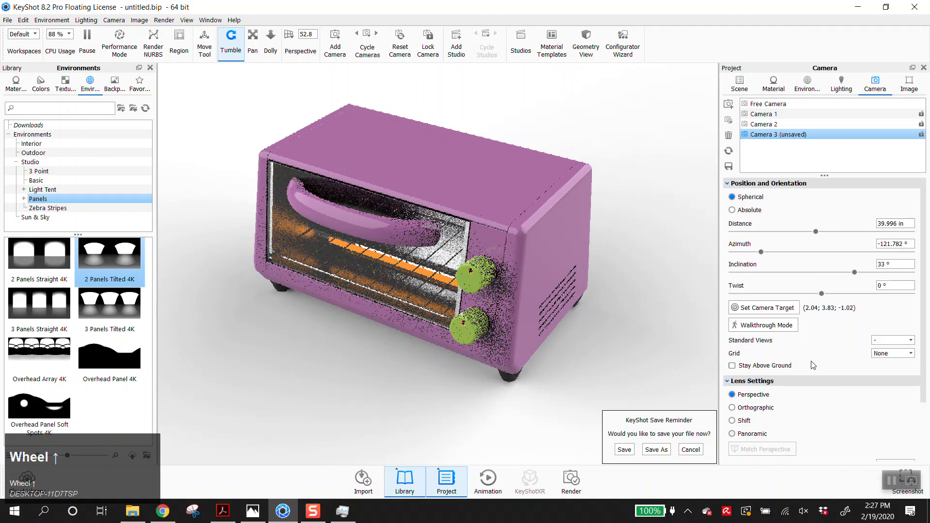
scroll(815, 366, down, 2)
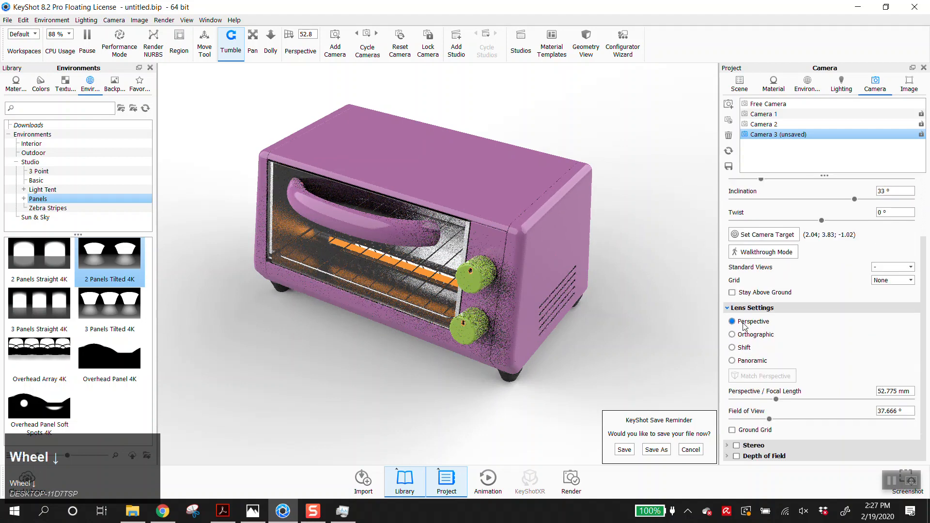
- Adjust Camera 3's distance and try azimuth -125.64°, inclination 15.84° and twist -2.52°
scroll(745, 327, up, 2)
mouse_move(762, 251)
mouse_down()
mouse_move(772, 252)
mouse_move(759, 253)
mouse_up()
mouse_move(815, 231)
mouse_down()
mouse_move(788, 232)
mouse_move(812, 232)
mouse_up()
drag(855, 272, 823, 297)
- Zoom, pan and orbit Camera 3 freely around the toaster oven and return to Camera 1's saved view
scroll(471, 344, down, 5)
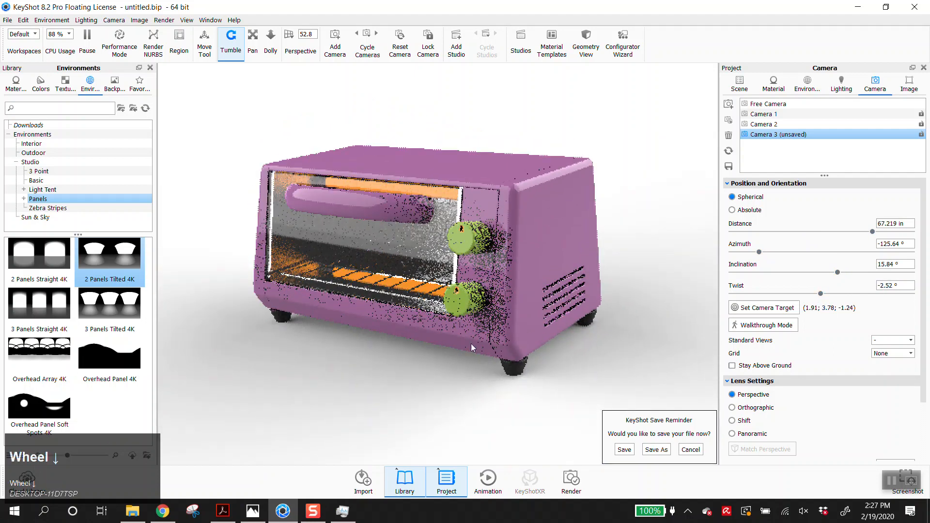
scroll(460, 366, up, 1)
middle_drag(479, 391, 504, 407)
drag(516, 403, 581, 433)
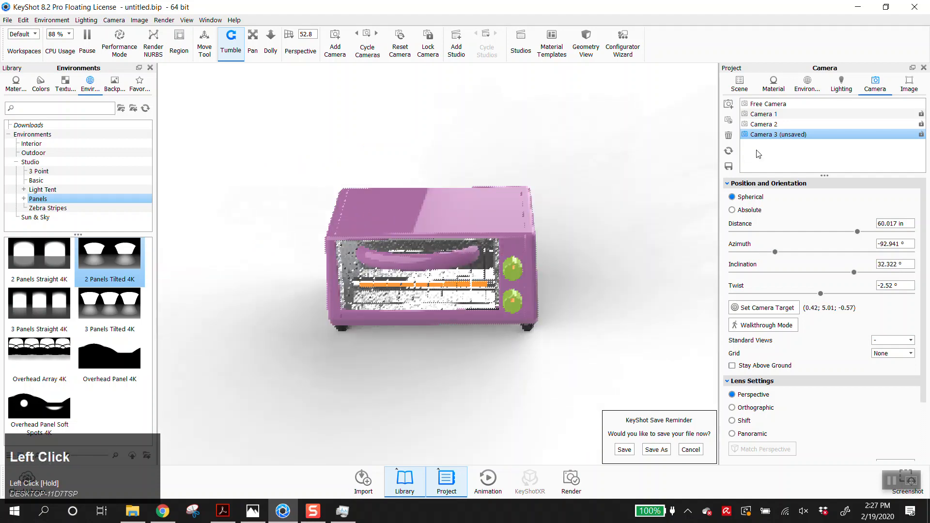
click(771, 114)
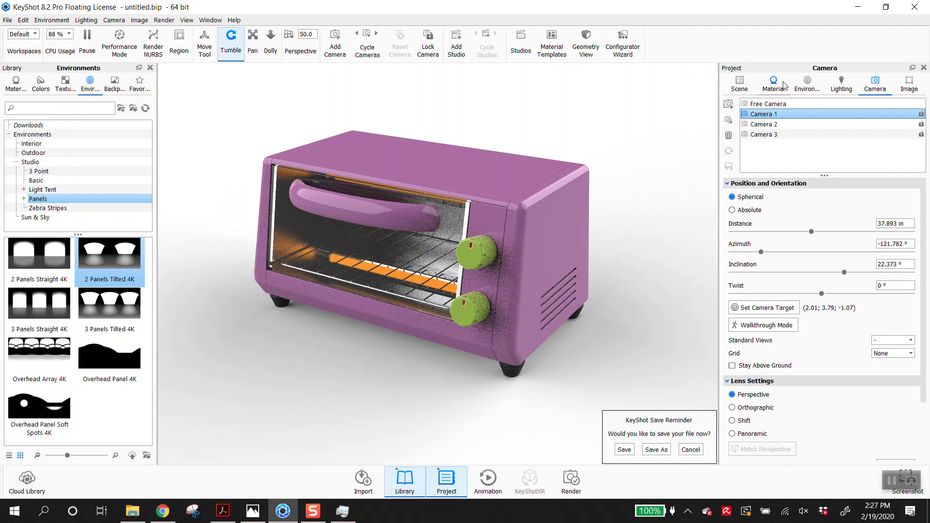
- Review the project's scene, material, environment and lighting settings and return to the camera list
click(742, 89)
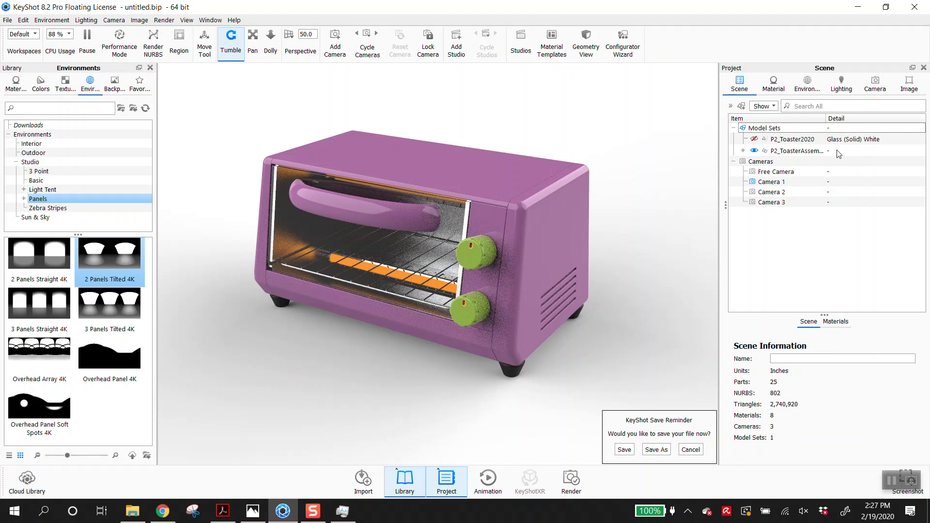
click(773, 83)
click(804, 87)
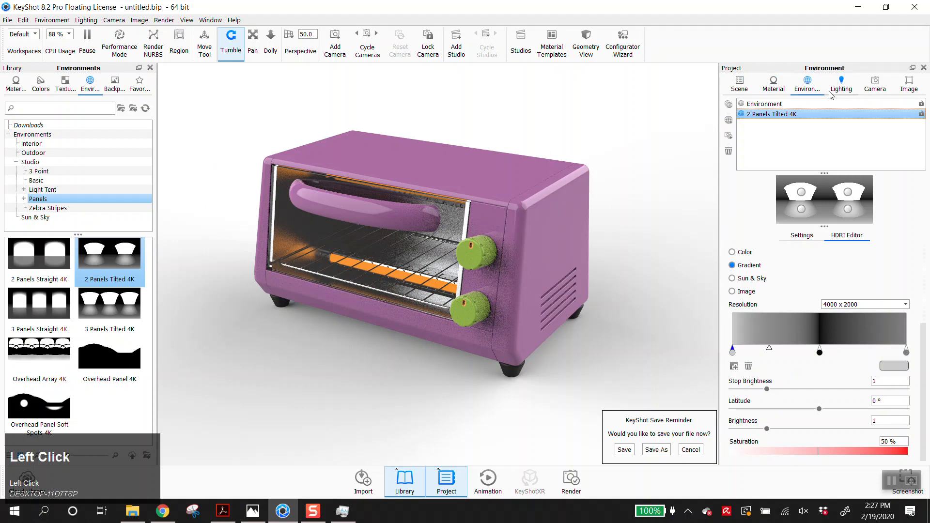
click(839, 81)
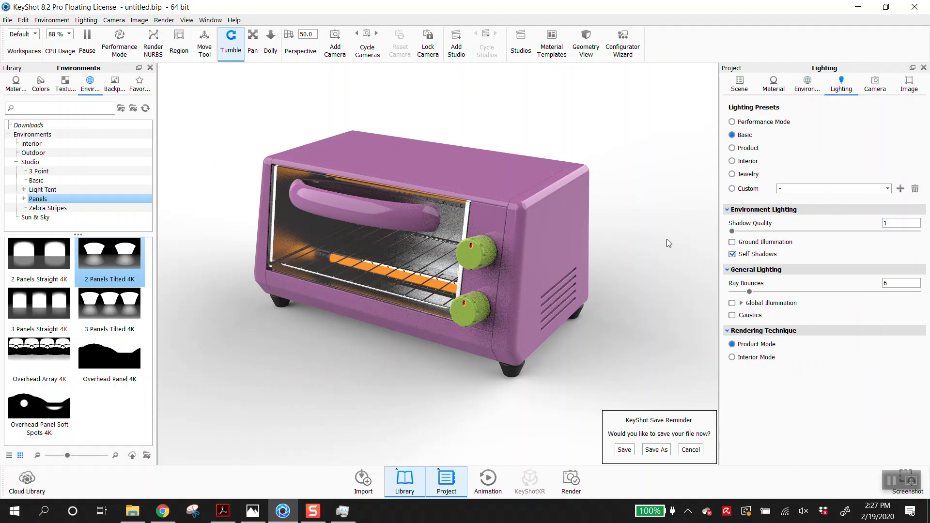
click(874, 84)
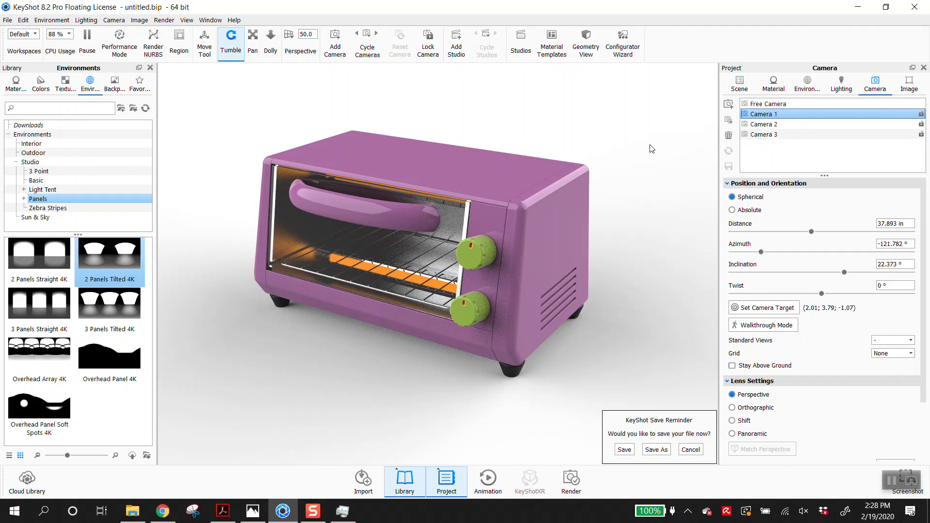
- Orbit the free camera to azimuth -130.19° and inclination 19.12°, and return to Camera 1's saved view
click(843, 104)
drag(647, 283, 595, 340)
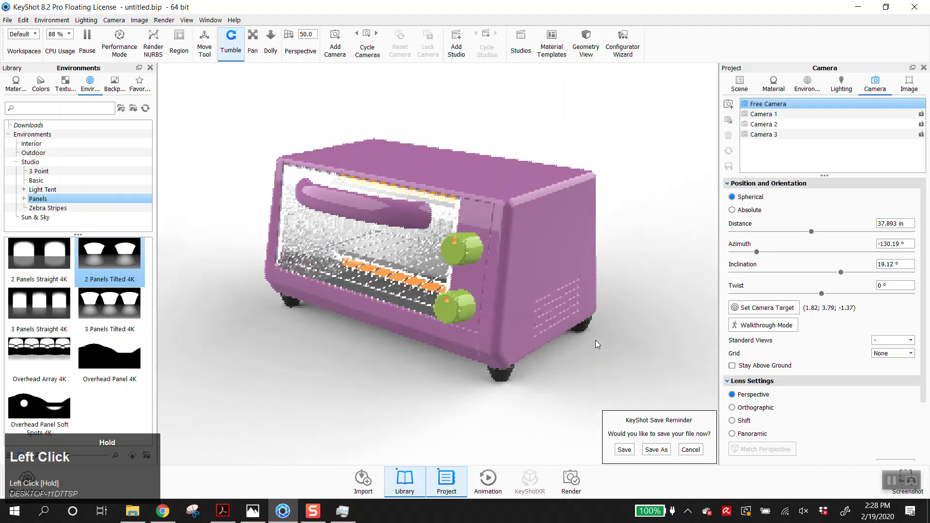
click(788, 117)
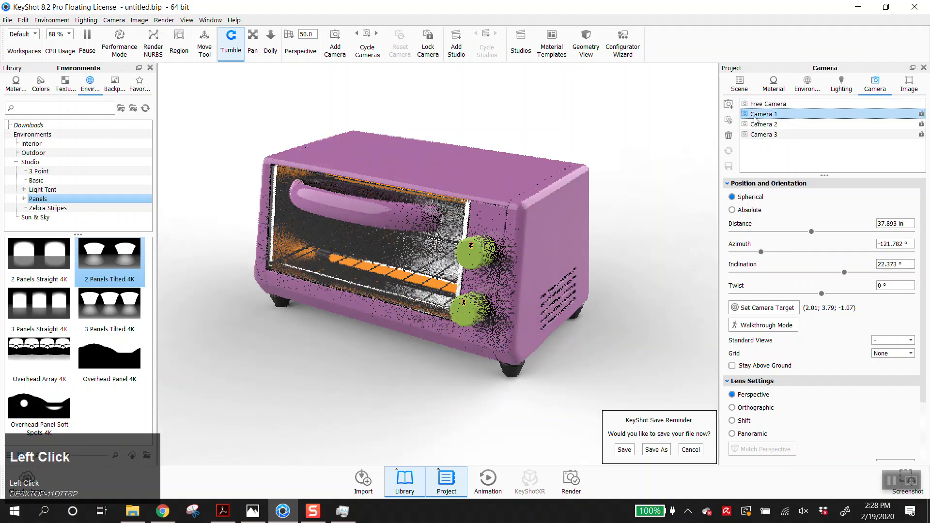
- Rotate the 2 Panels Tilted 4K environment to about 270.25° so its light falls on the toaster oven's top
click(816, 87)
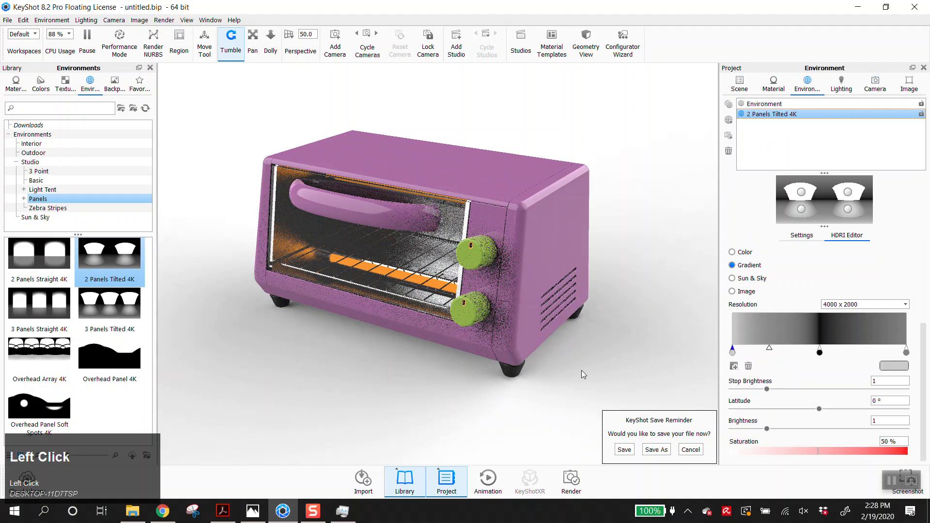
ctrl+drag(626, 356, 541, 351)
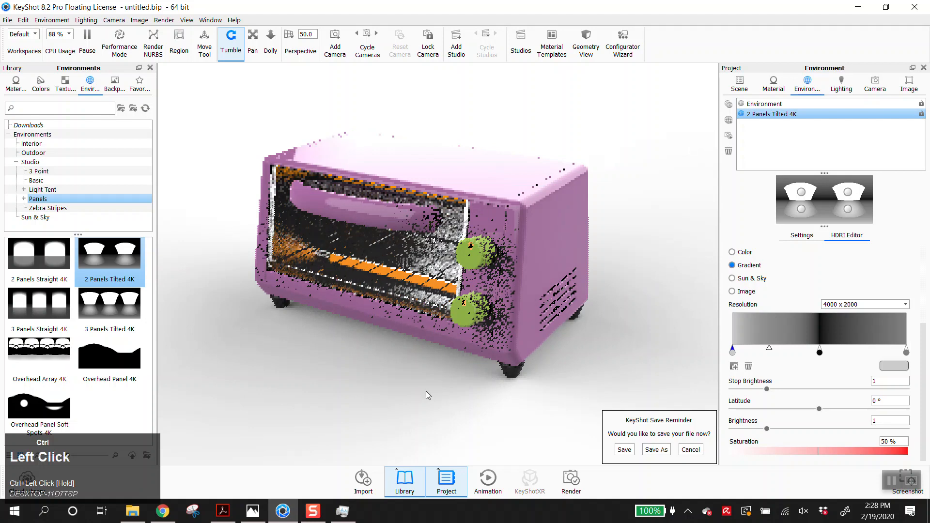
ctrl+drag(425, 394, 441, 393)
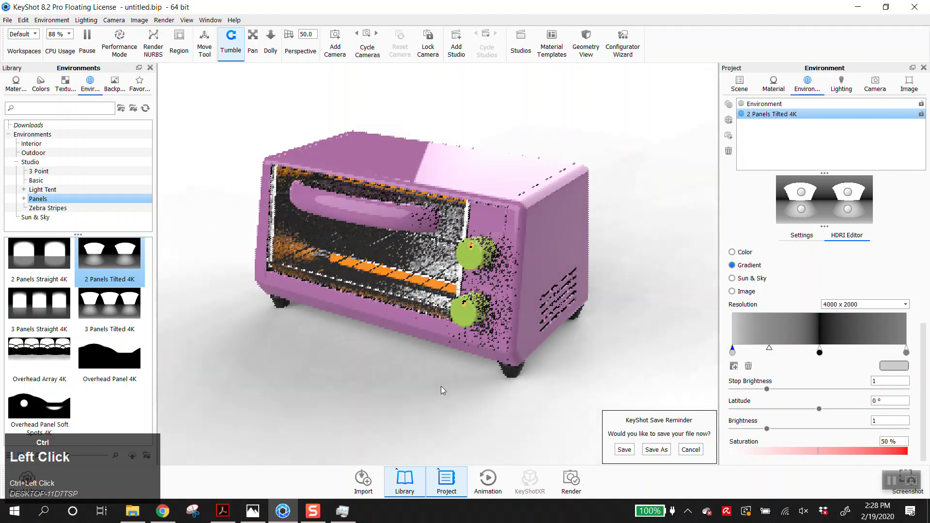
mouse_move(512, 400)
ctrl+mouse_down()
mouse_move(595, 405)
mouse_move(522, 405)
ctrl+mouse_up()
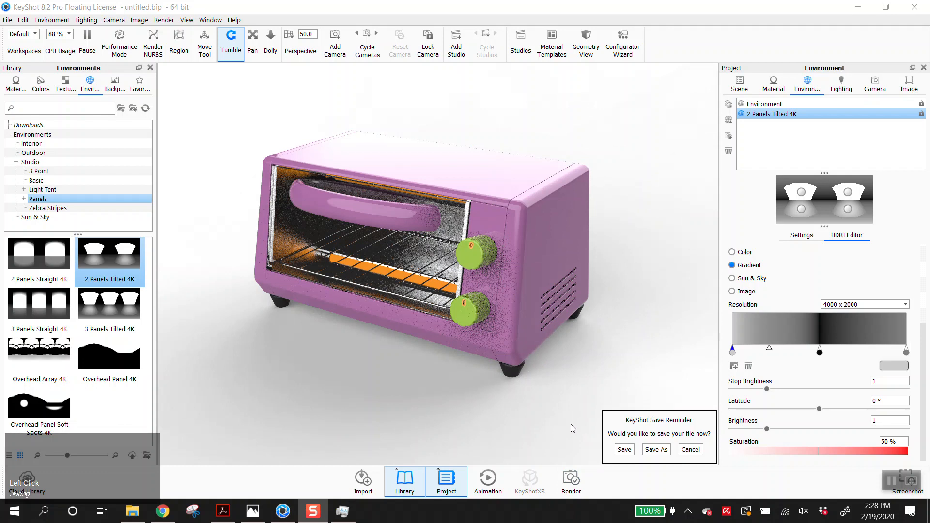
click(891, 480)
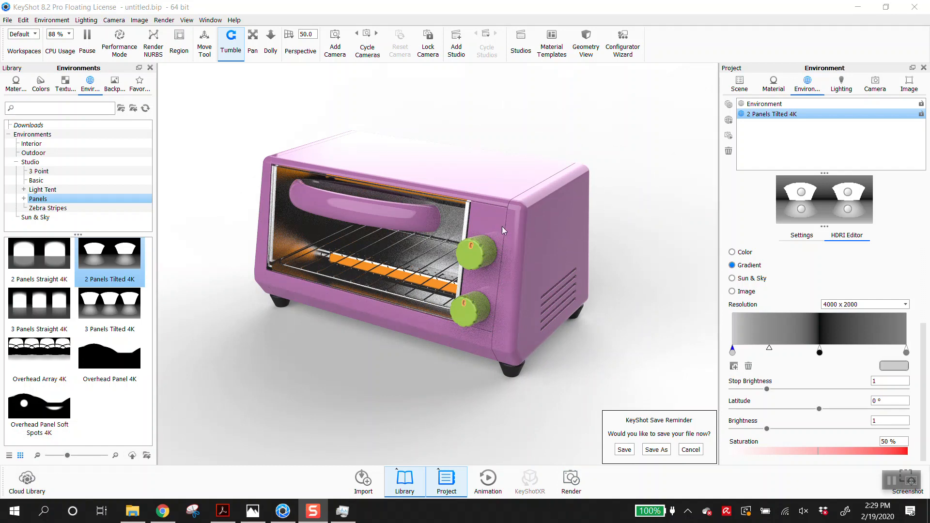
- Apply the white Snow material from the Axalta Paint library to the toaster oven's body
scroll(38, 175, down, 1)
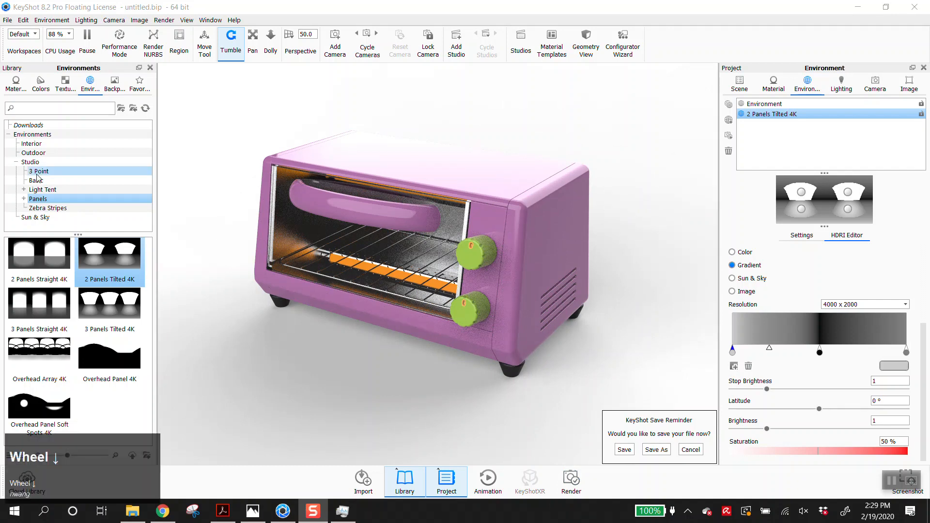
click(16, 82)
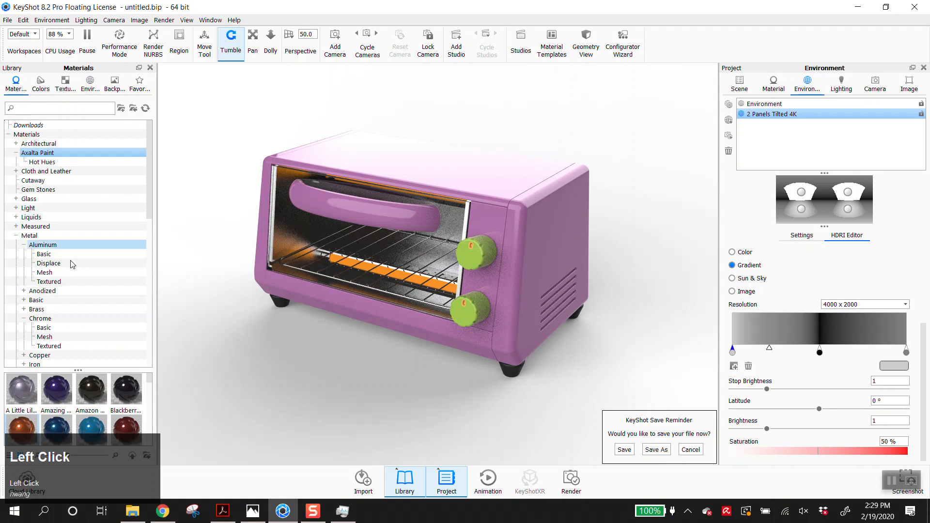
scroll(121, 405, down, 3)
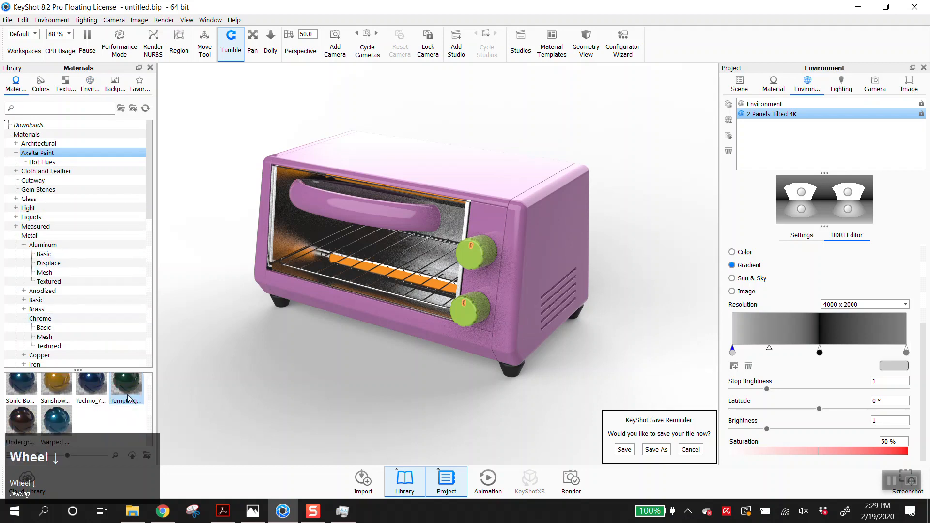
drag(91, 411, 375, 170)
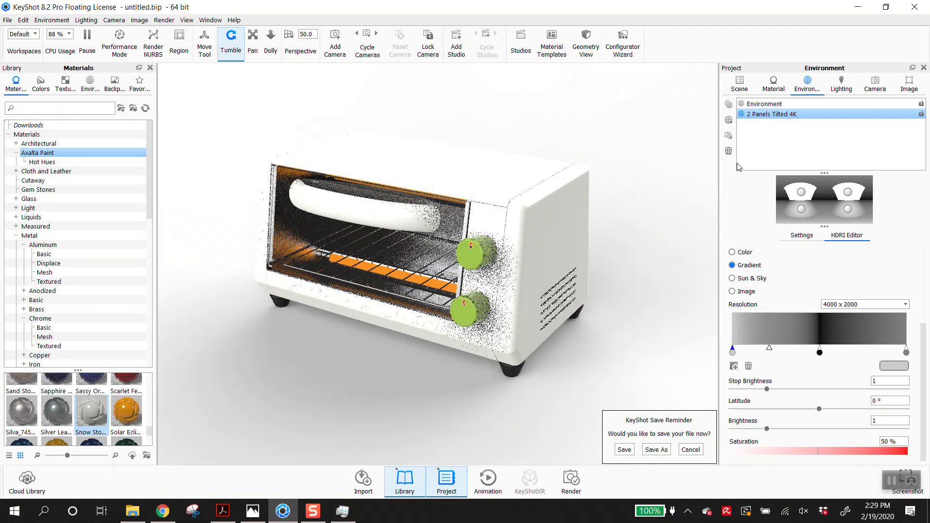
- Set the environment's brightness to 0.8
click(810, 236)
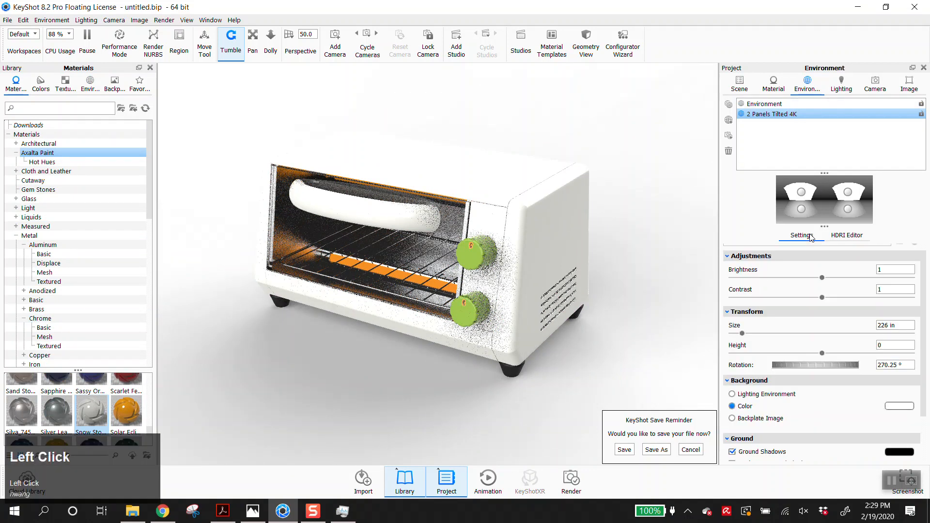
drag(893, 271, 869, 271)
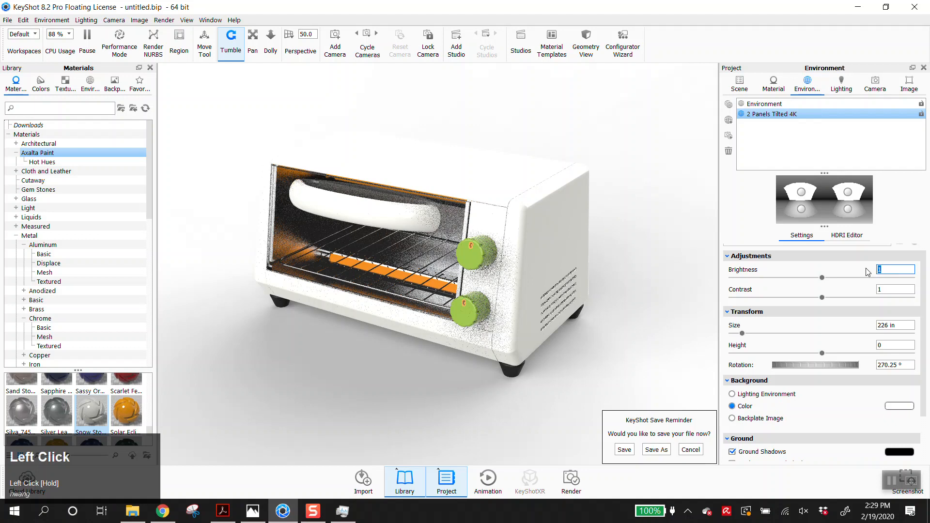
text(.8)
key(Tab)
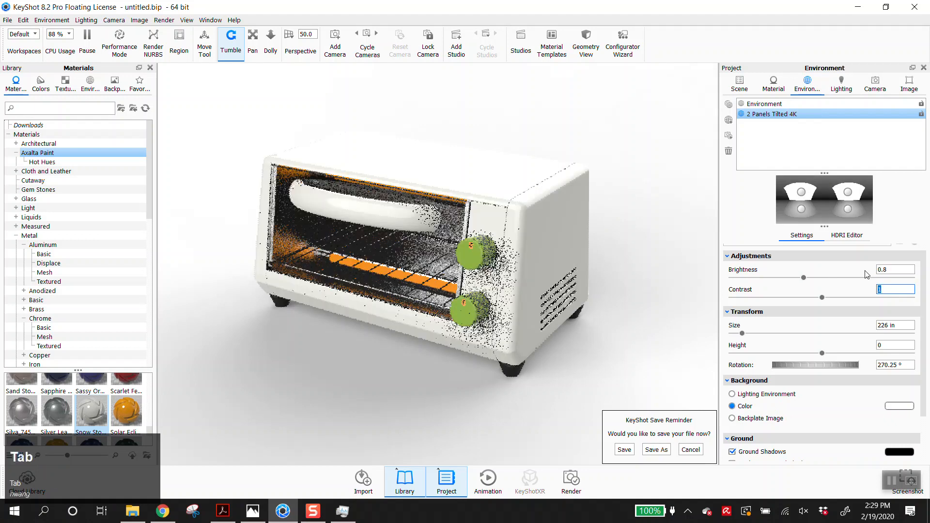
- Try gray and green background colors and set the background to the muted green #7E987B
click(895, 406)
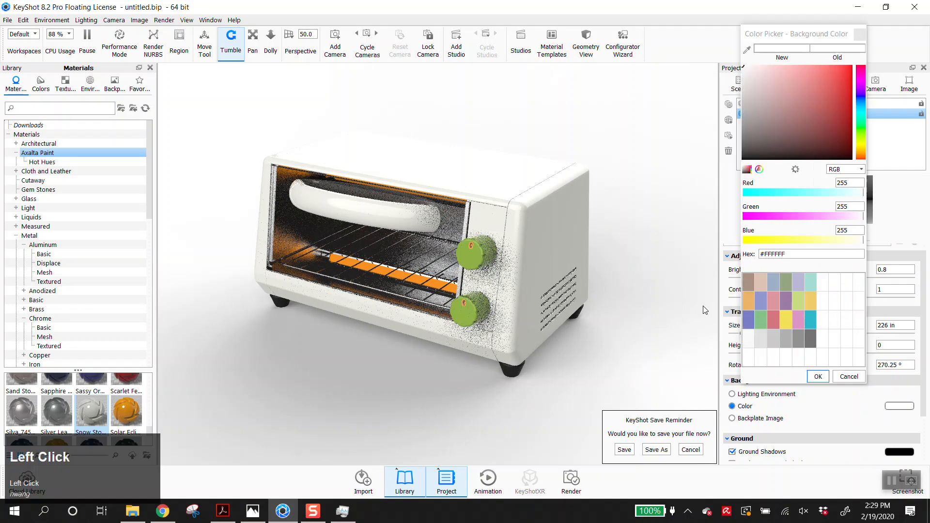
click(742, 119)
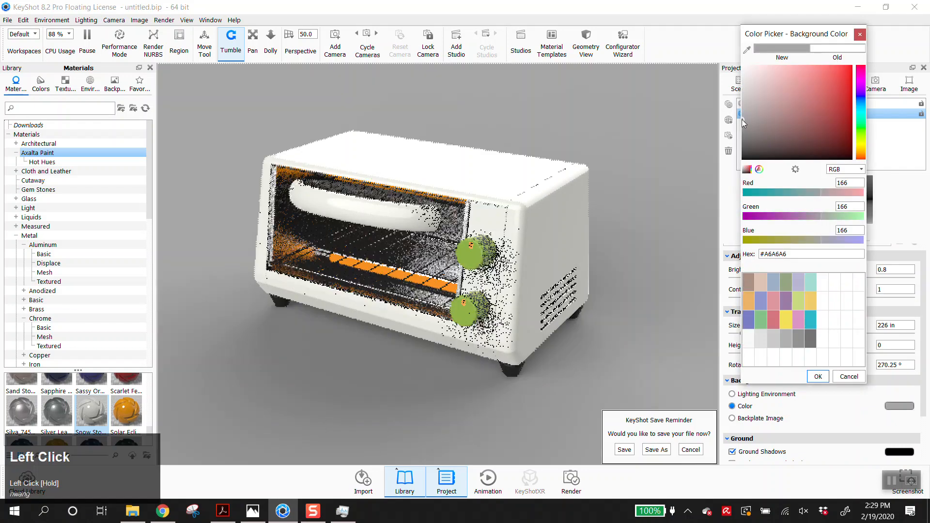
click(742, 94)
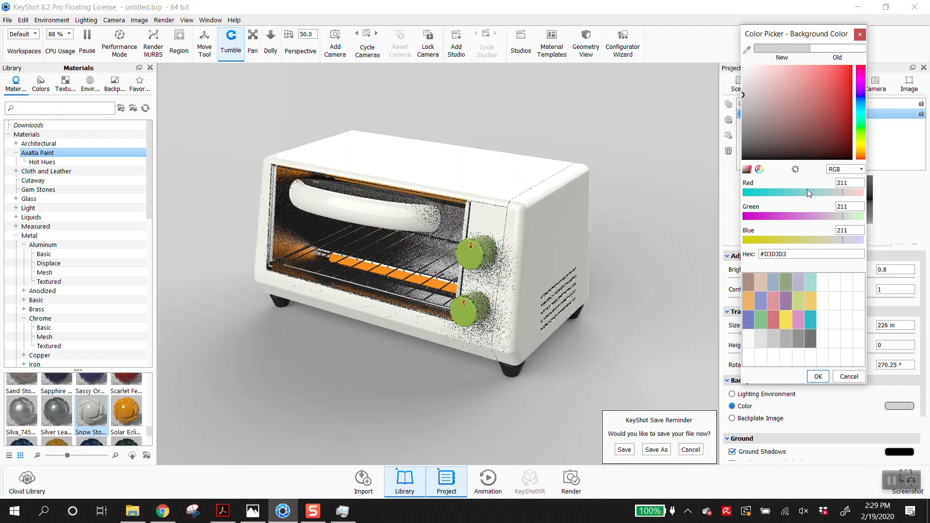
click(861, 127)
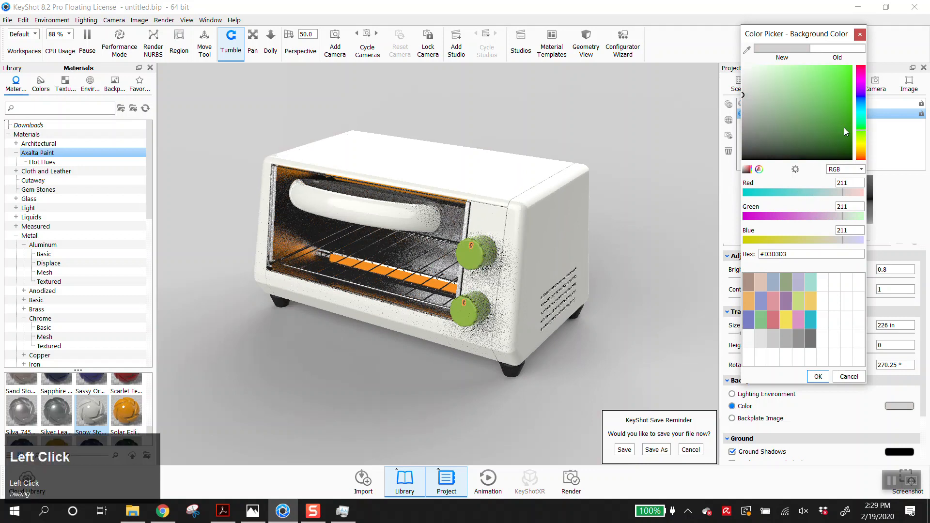
click(787, 111)
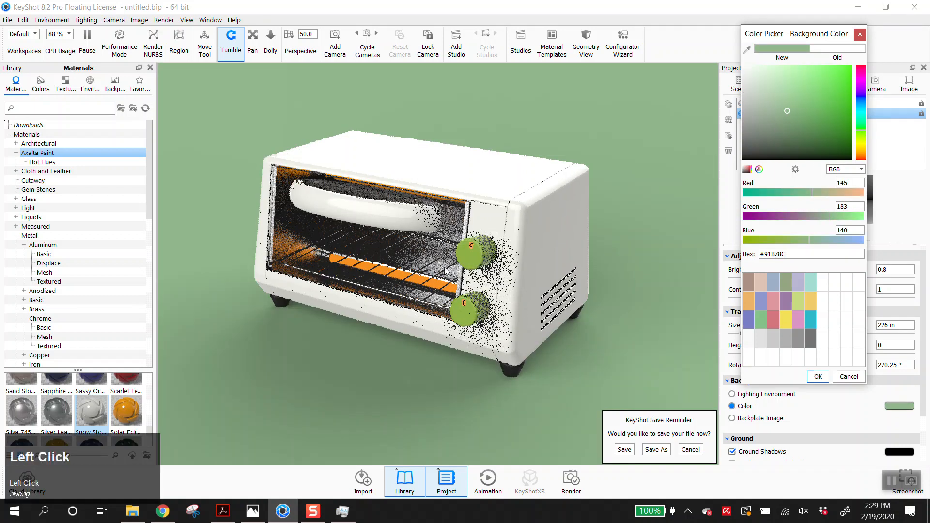
click(797, 130)
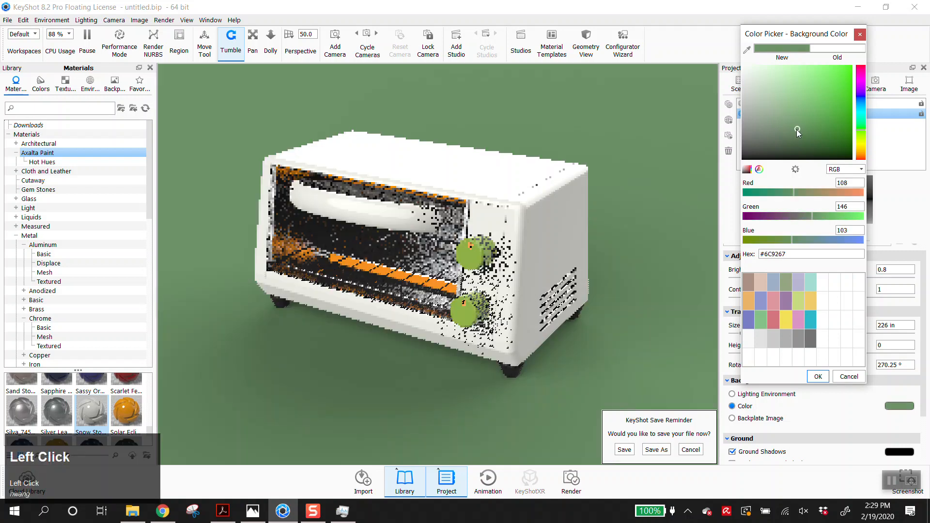
click(793, 136)
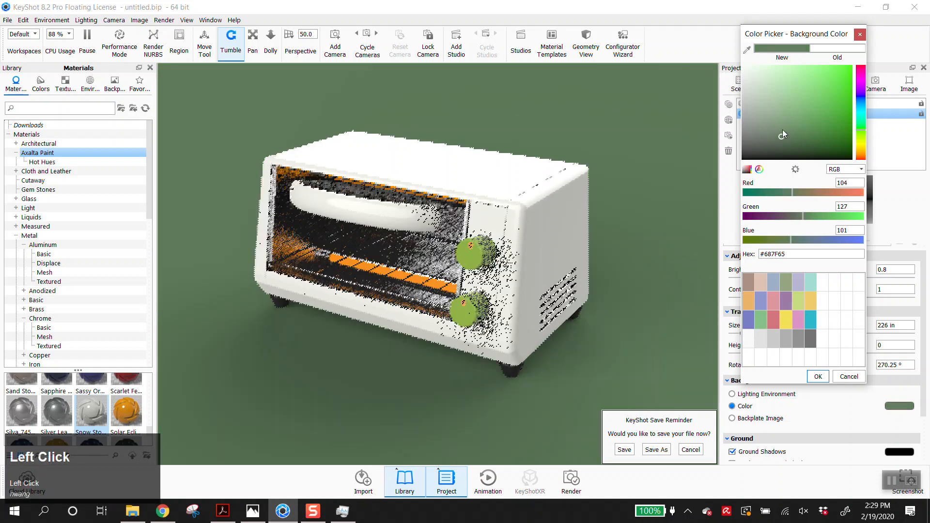
click(779, 127)
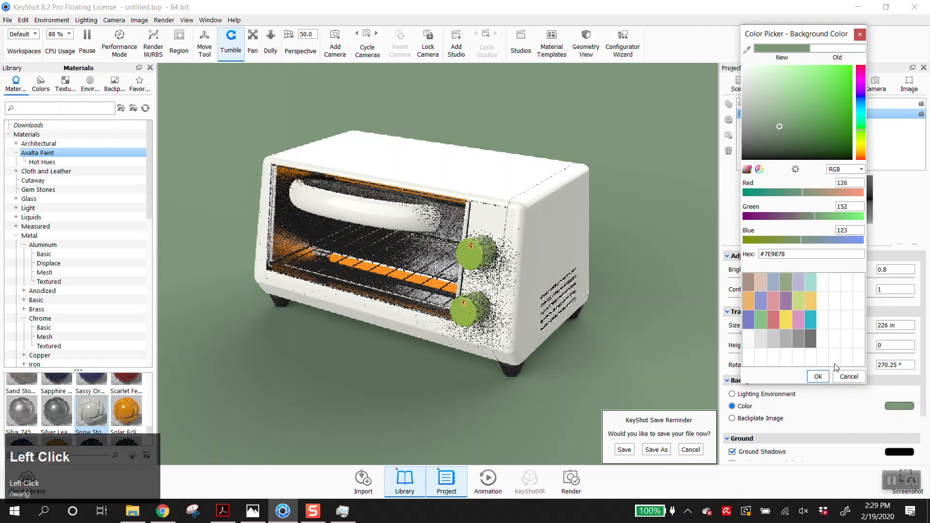
click(818, 376)
- Paste the copied green material onto the toaster oven's door handle and all four feet, including the rear foot hidden underneath
shift+right_click(484, 311)
shift+right_click(511, 373)
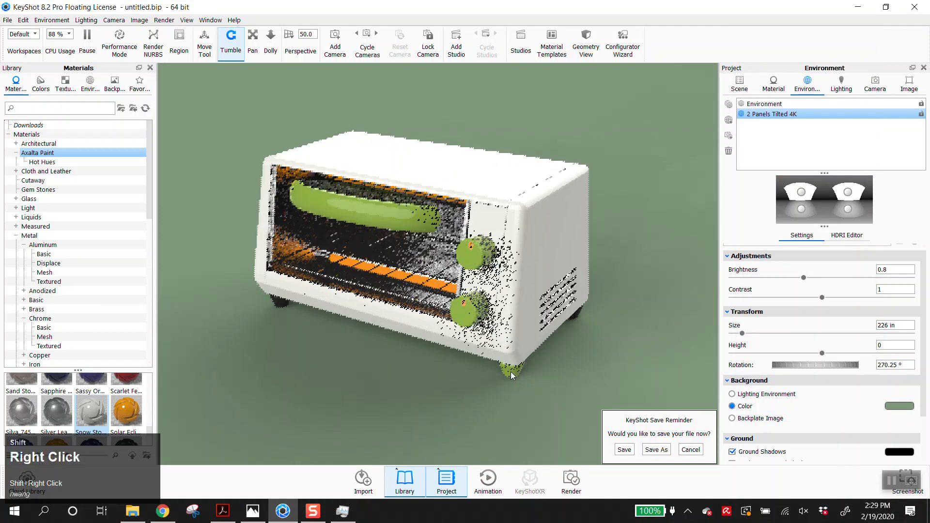
shift+right_click(577, 314)
shift+right_click(280, 304)
drag(317, 323, 333, 369)
shift+right_click(332, 372)
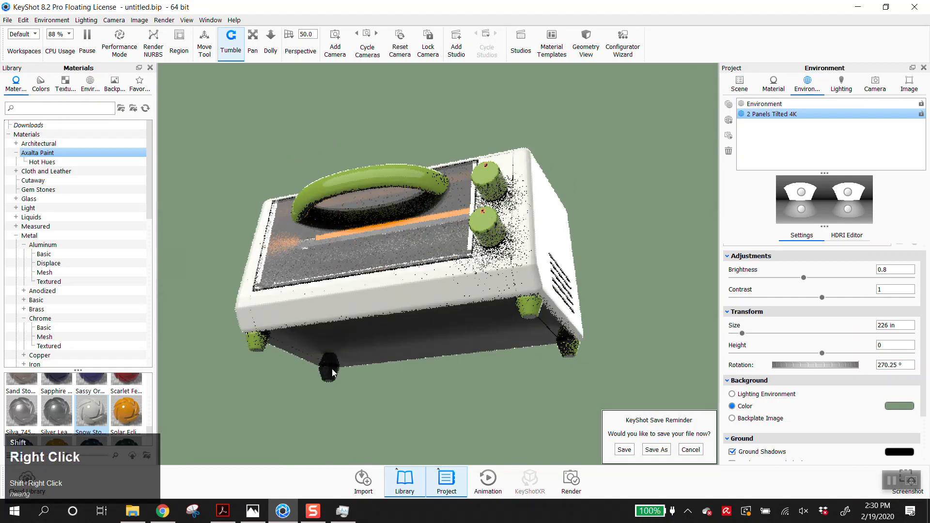
- Orbit back above the toaster oven and return to Camera 1's saved view
drag(395, 274, 400, 344)
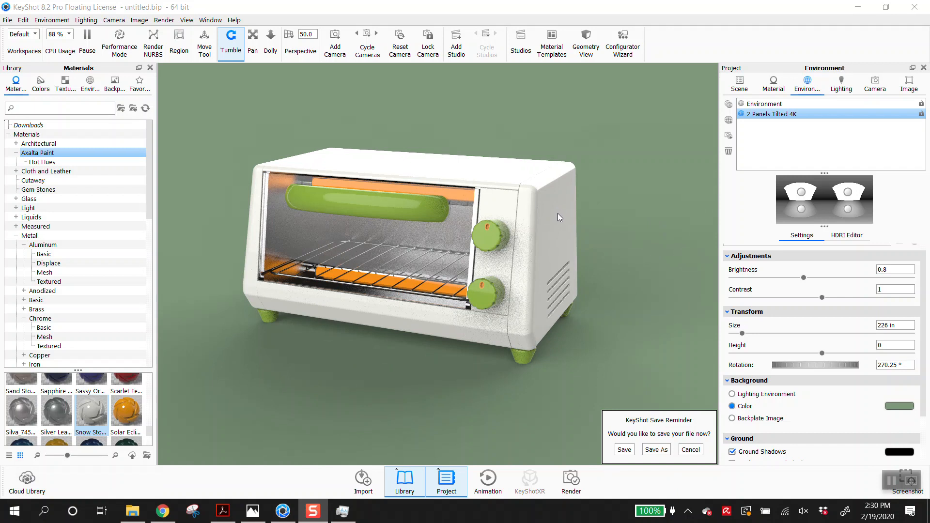
drag(563, 218, 873, 88)
click(874, 85)
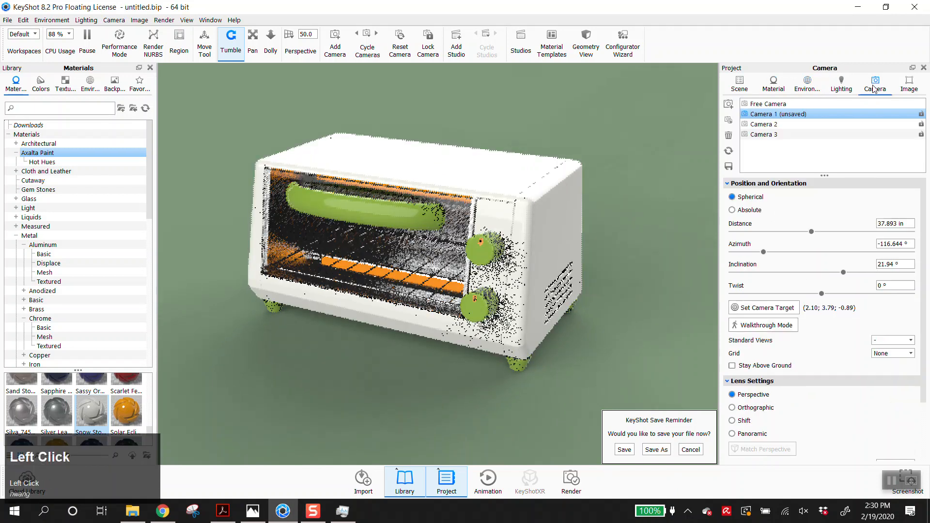
click(761, 114)
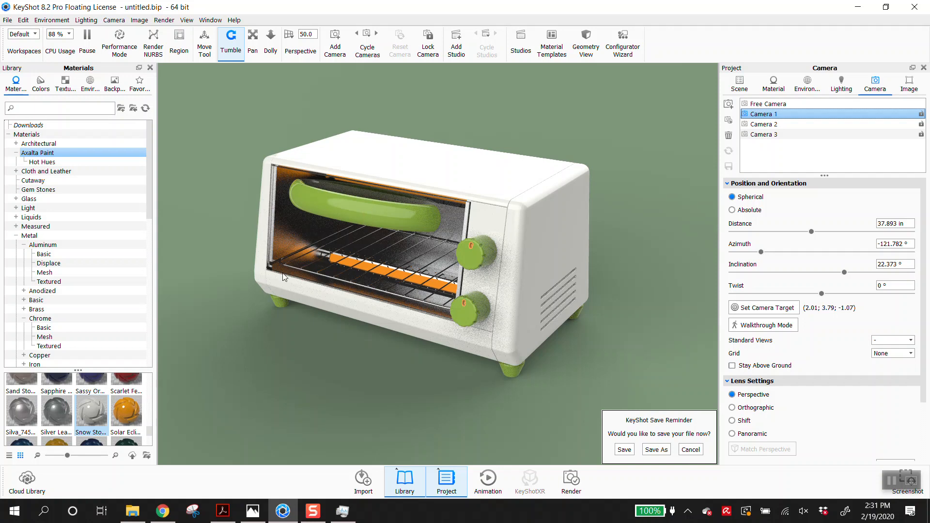
- Unlink the door handle's material and apply the orange Solar Eclipse paint to the handle only
mouse_move(125, 410)
mouse_down()
mouse_move(182, 377)
mouse_move(340, 210)
mouse_move(232, 324)
mouse_move(117, 404)
mouse_up()
right_click(356, 215)
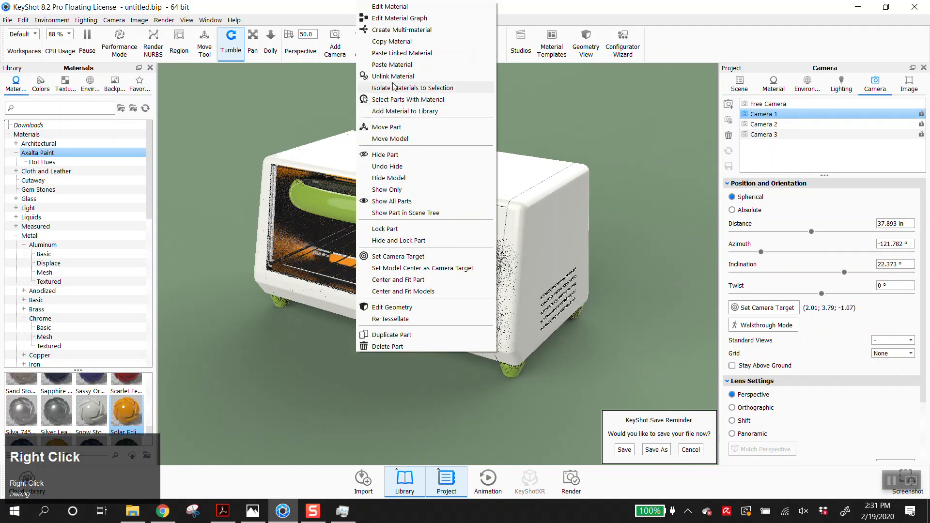
click(389, 75)
scroll(113, 409, up, 1)
scroll(115, 412, down, 2)
drag(124, 410, 305, 204)
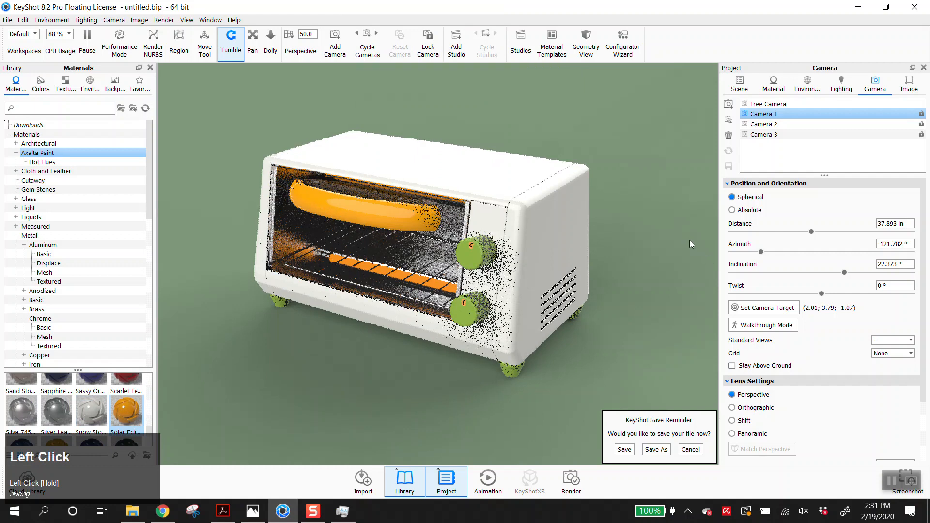
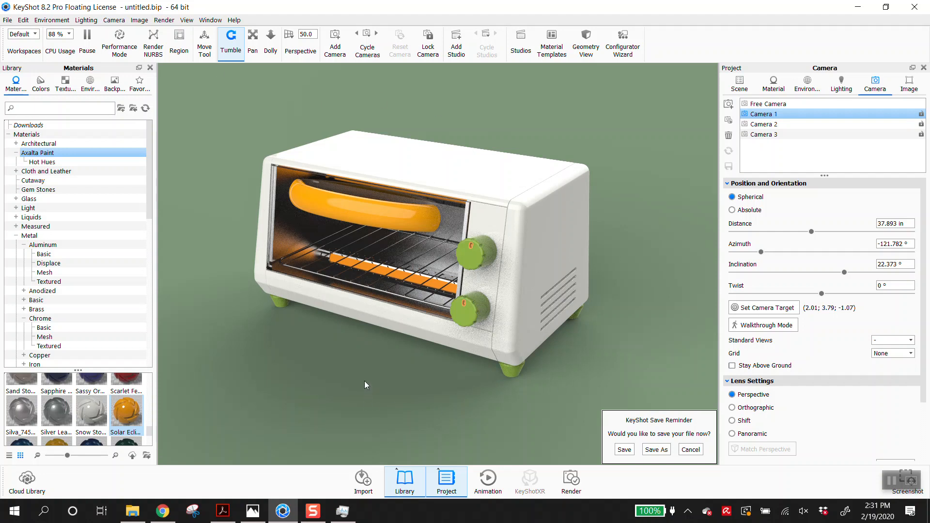
- Apply the green Lime Light material from the Axalta Paint library to the toaster oven's body
scroll(87, 422, up, 3)
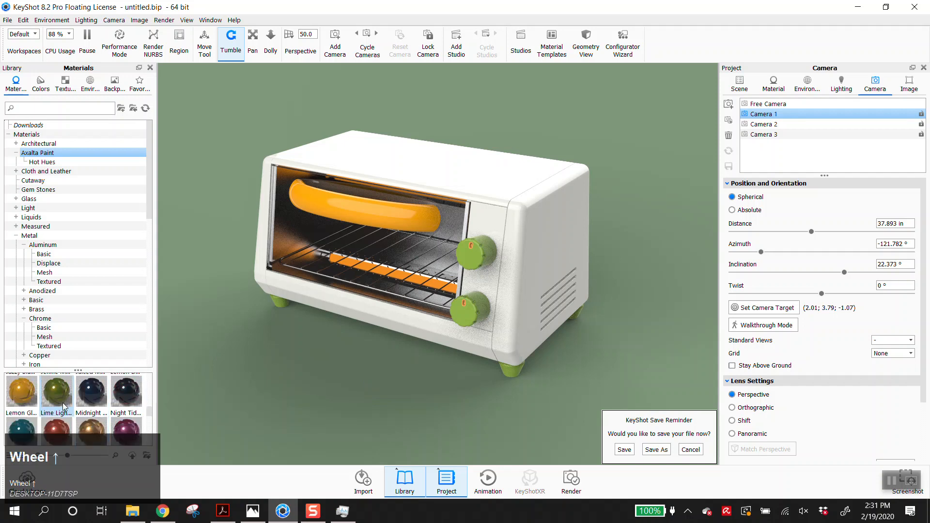
drag(56, 393, 522, 176)
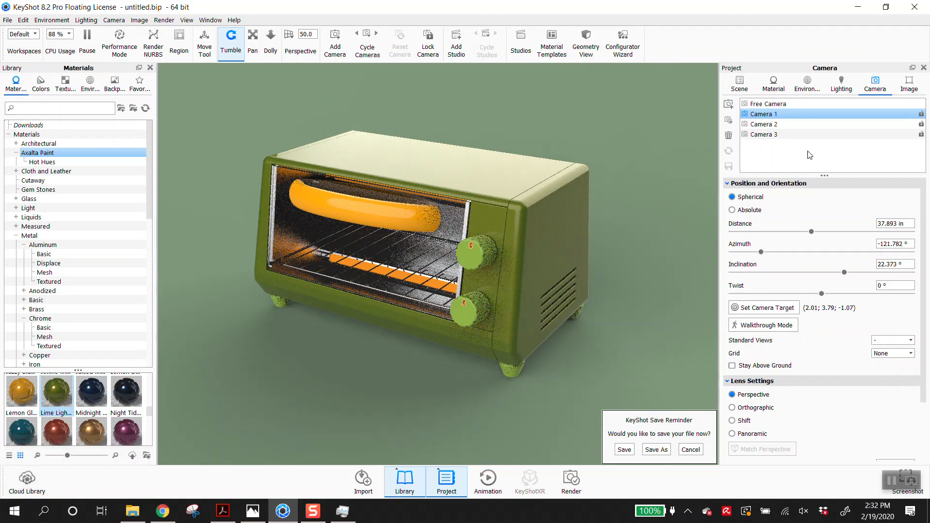
- Set the environment's background color to white #FFFFFF
click(809, 87)
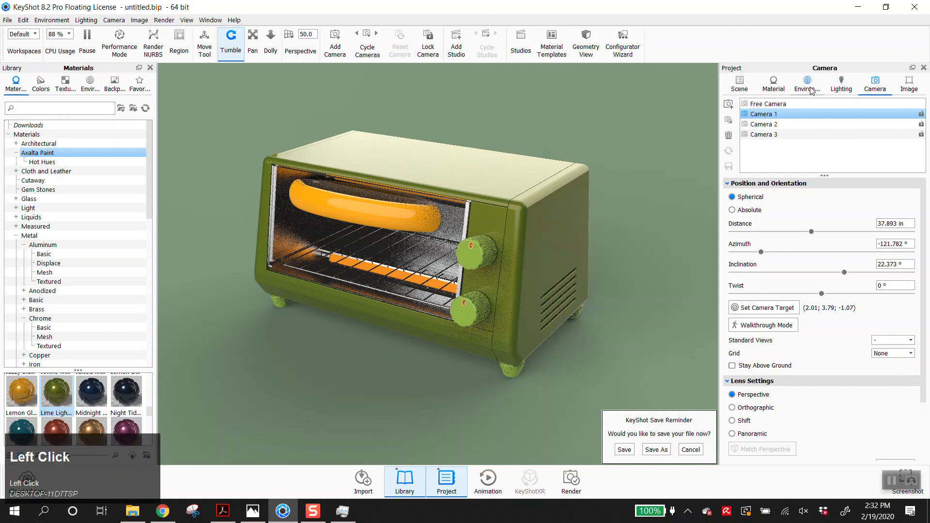
click(898, 406)
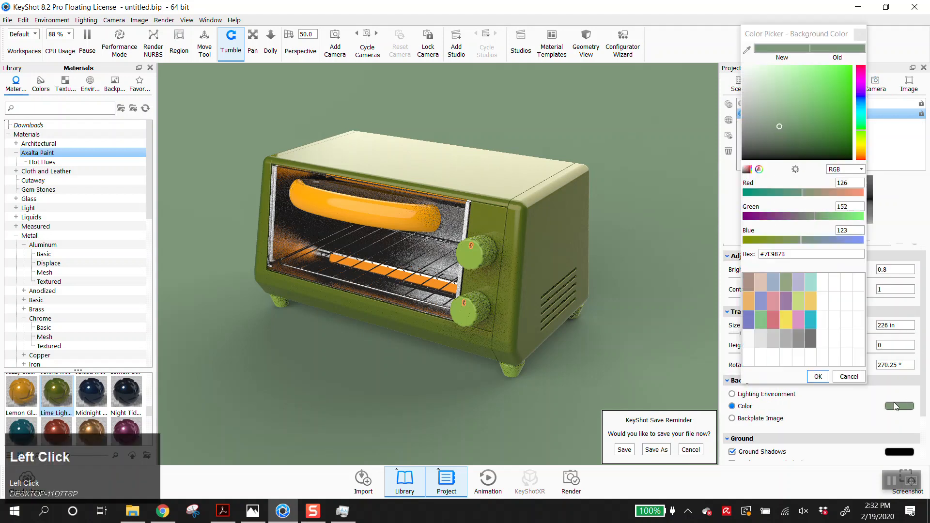
drag(765, 87, 725, 46)
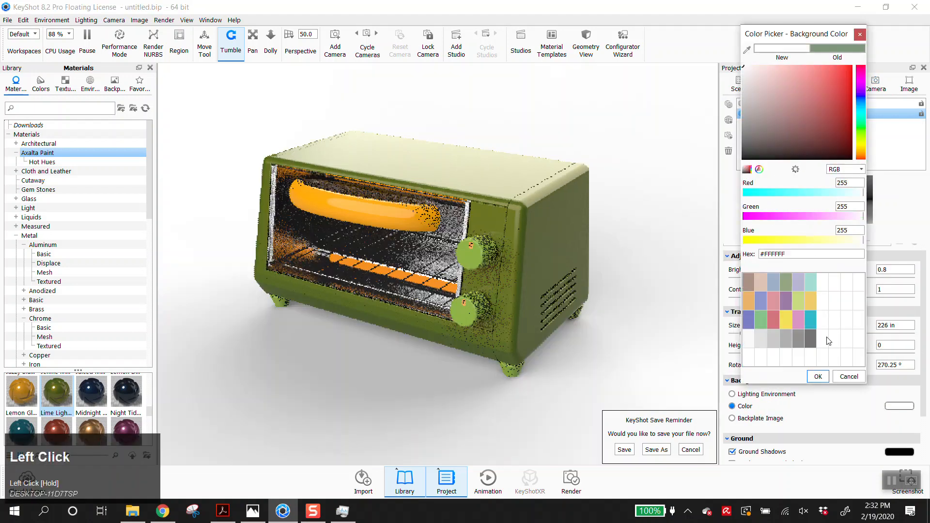
click(818, 376)
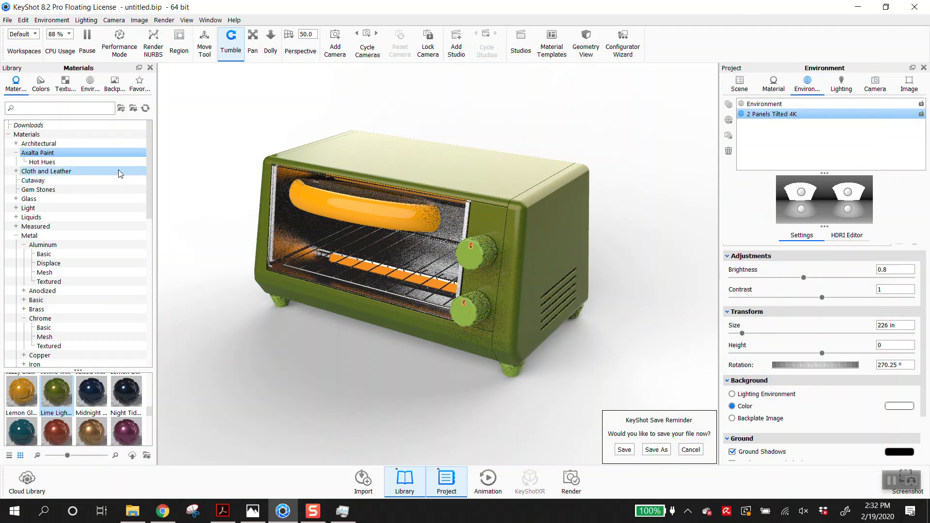
- Add the All Black 4K environment from the Studio Basic library to the project's environments
click(86, 86)
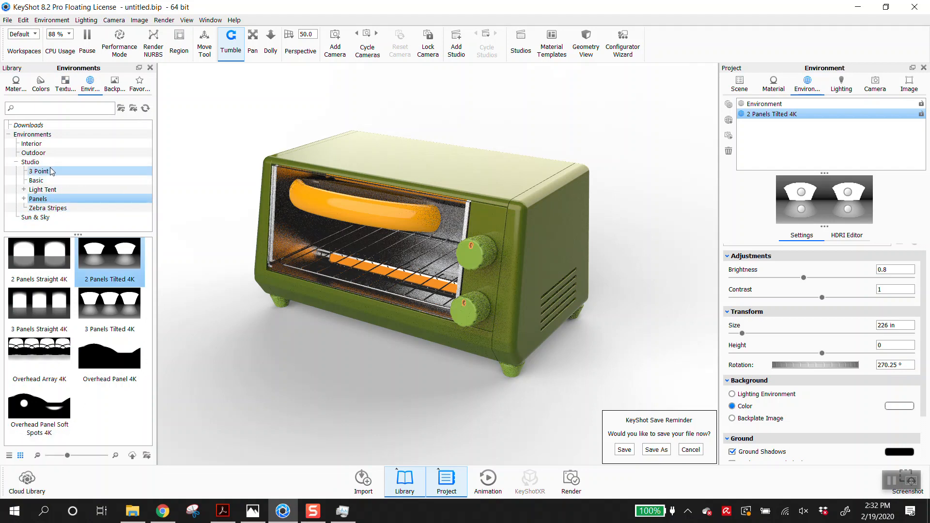
click(32, 165)
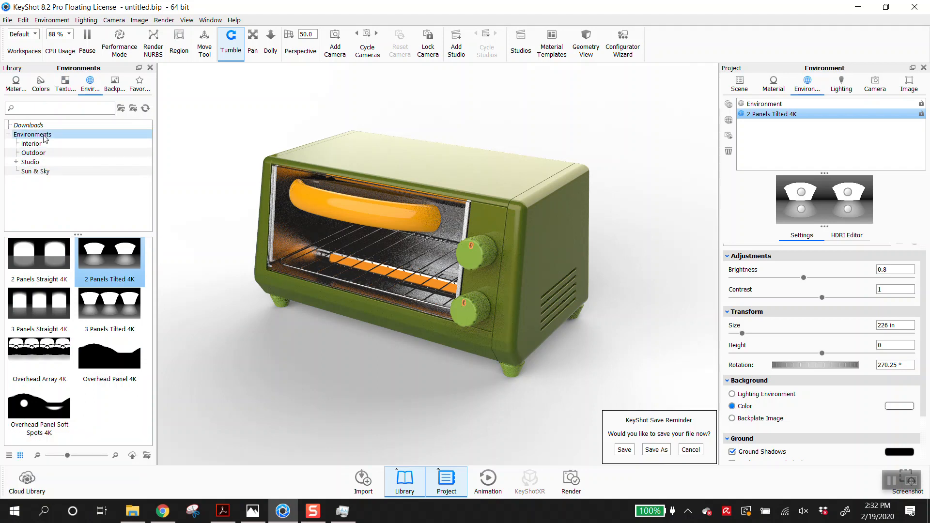
click(16, 163)
click(36, 181)
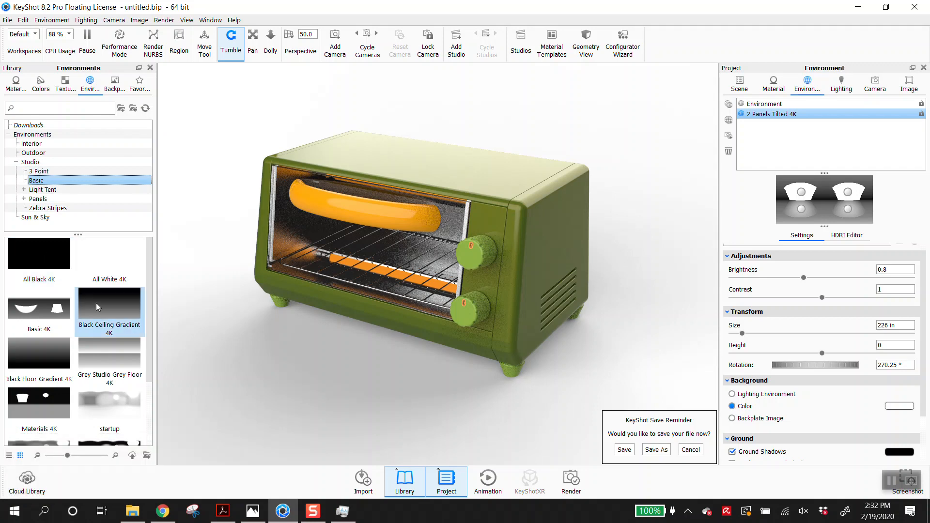
drag(42, 262, 791, 141)
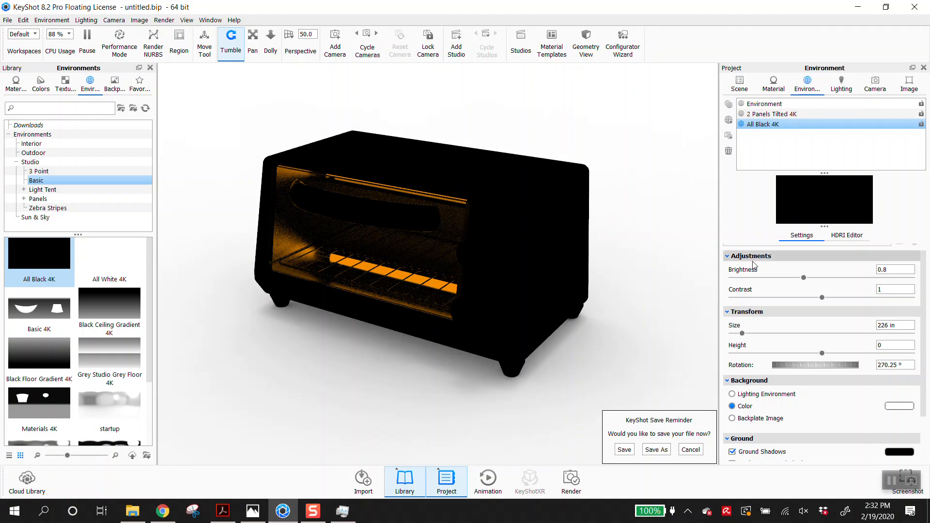
- Add a circular light pin to the All Black 4K environment in the HDRI Editor
click(853, 236)
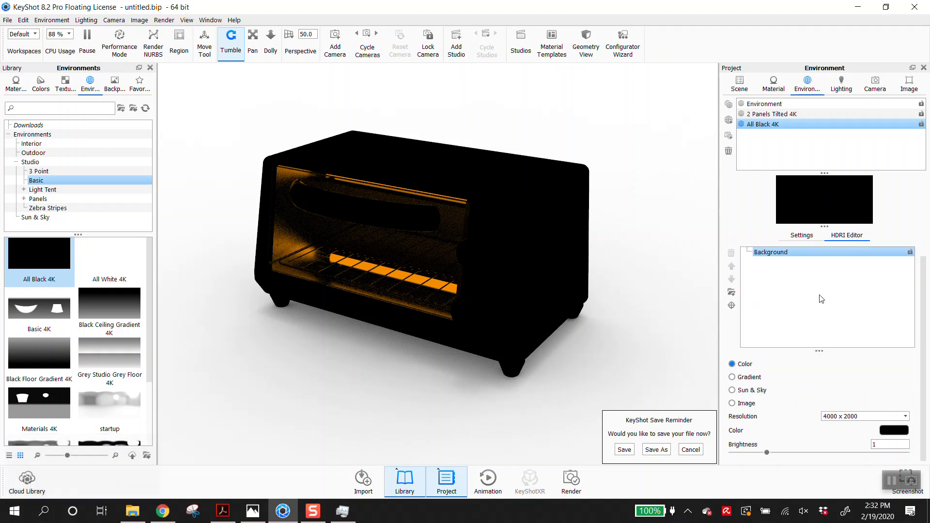
scroll(841, 299, up, 1)
scroll(852, 301, down, 1)
scroll(846, 295, up, 1)
scroll(884, 301, down, 1)
scroll(885, 301, up, 1)
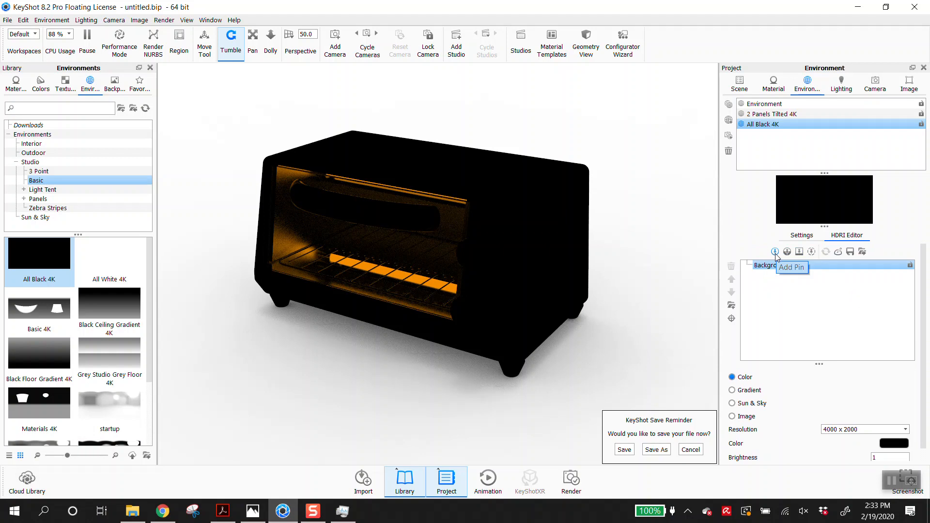
click(775, 252)
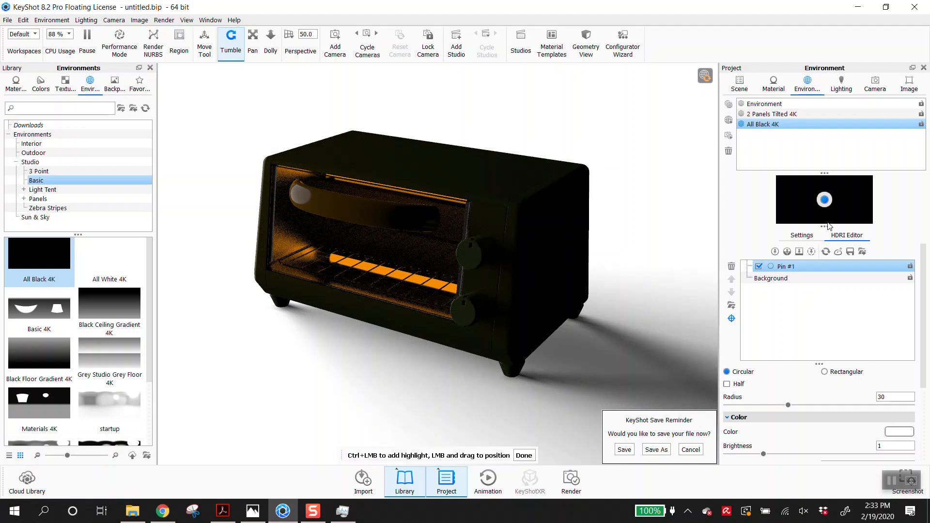
- Try the pin's highlight on the handle, knob and body, and place it near the upper front corner of the oven's vented side
click(521, 229)
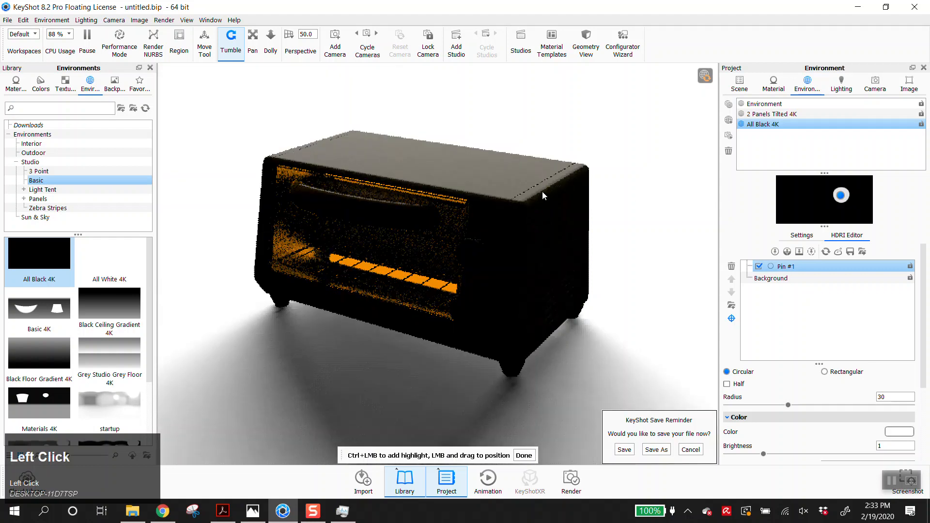
click(522, 207)
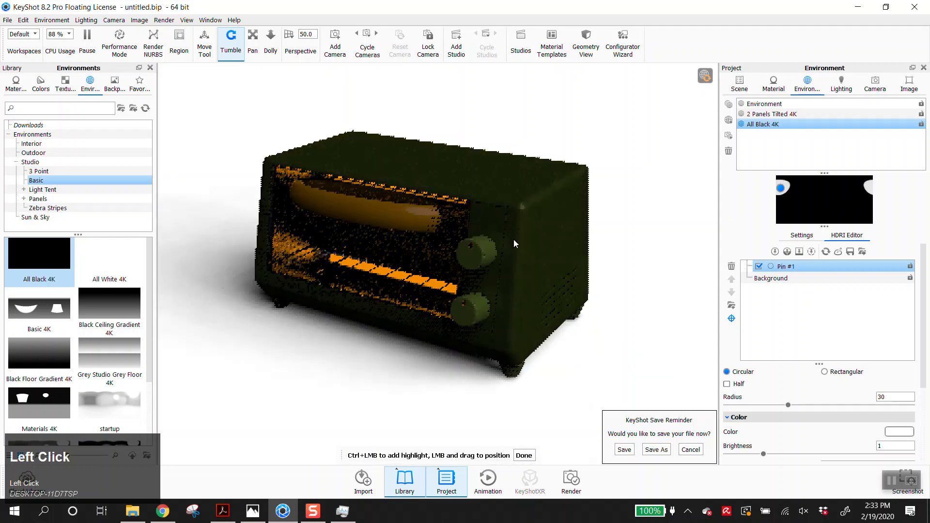
click(381, 214)
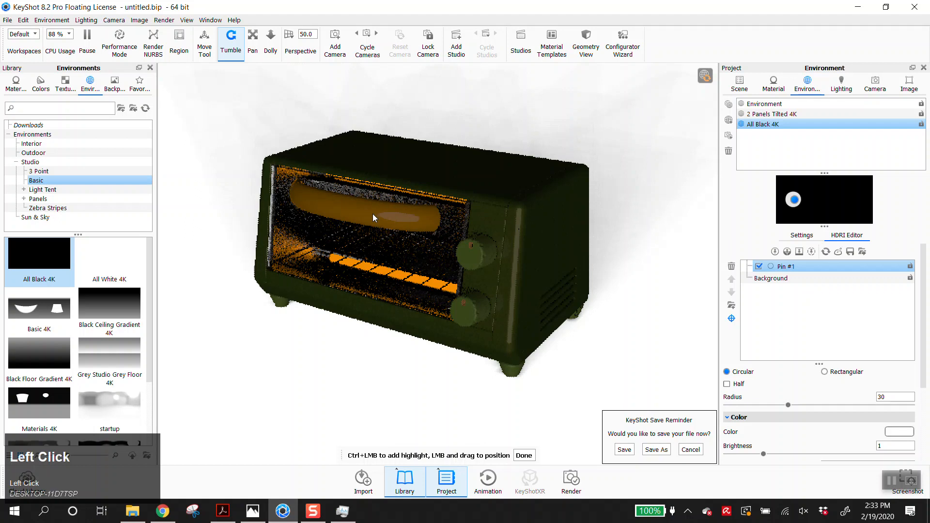
click(305, 180)
click(473, 260)
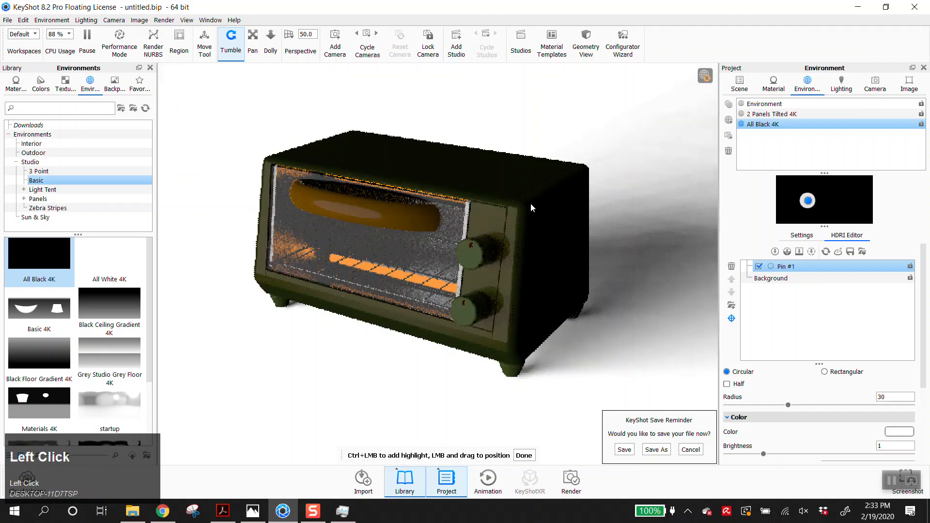
click(530, 202)
click(524, 206)
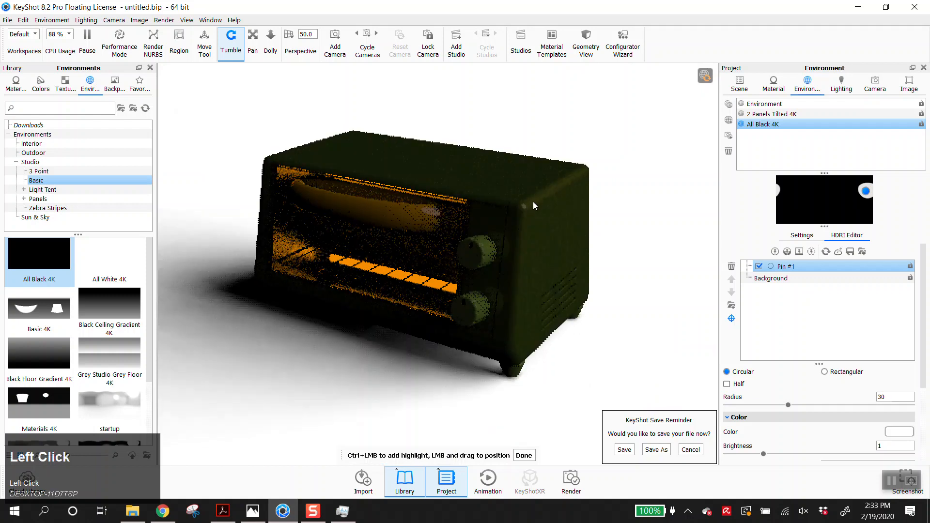
click(534, 201)
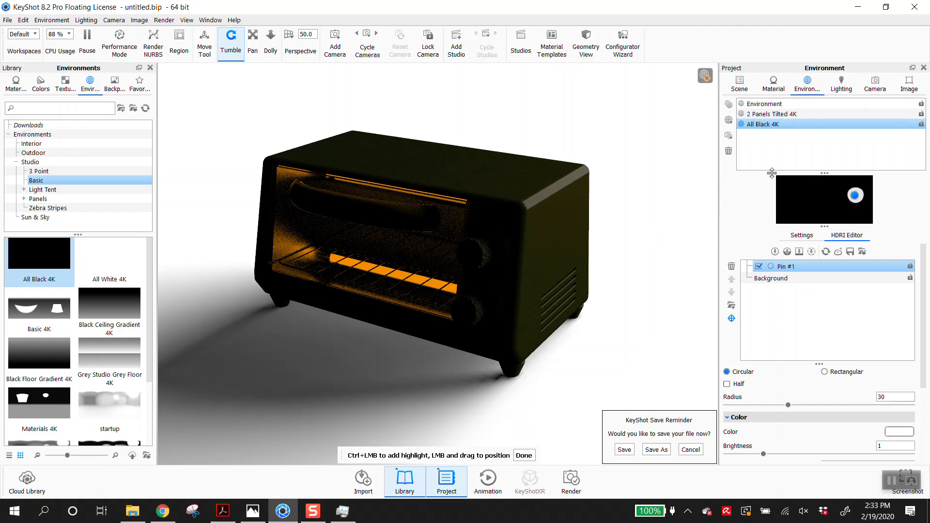
- Place the pin's highlight on the upper front corner of the oven's vented side and set its radius to 50.67
click(521, 207)
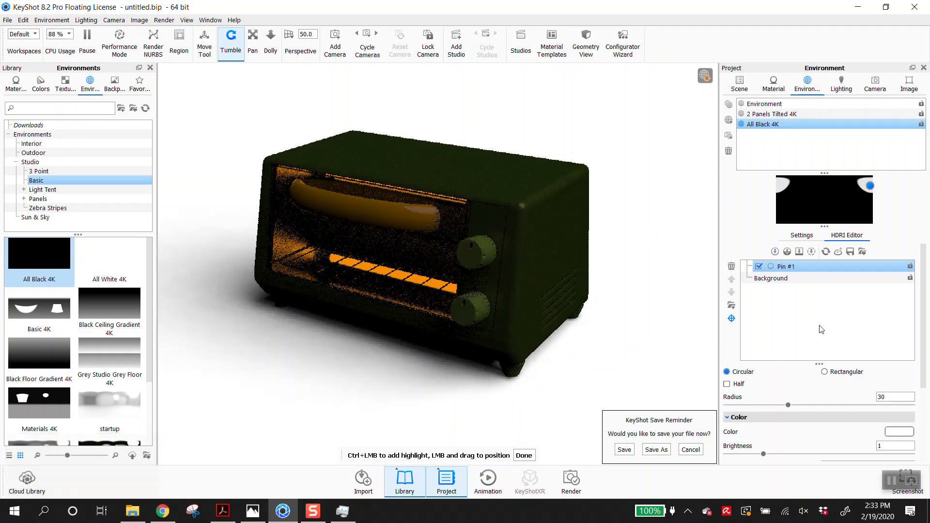
scroll(846, 371, down, 1)
scroll(846, 371, down, 2)
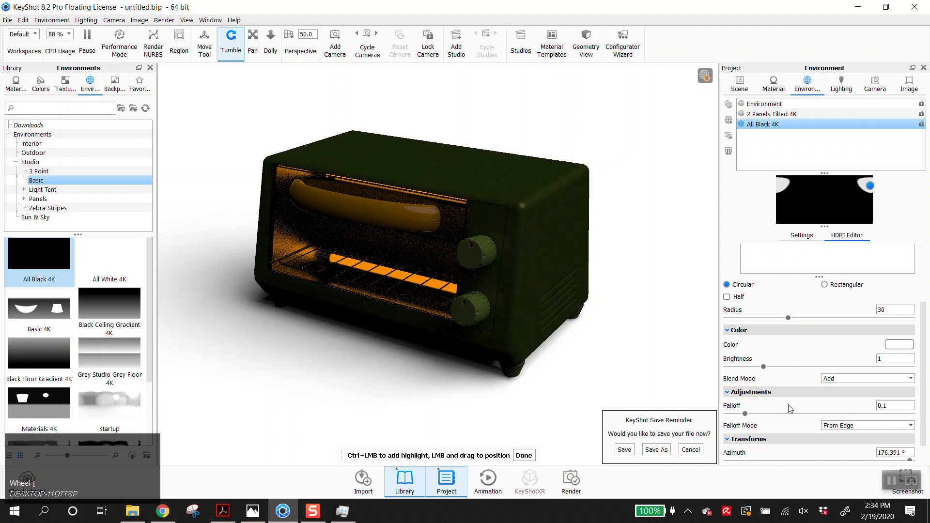
scroll(778, 368, up, 1)
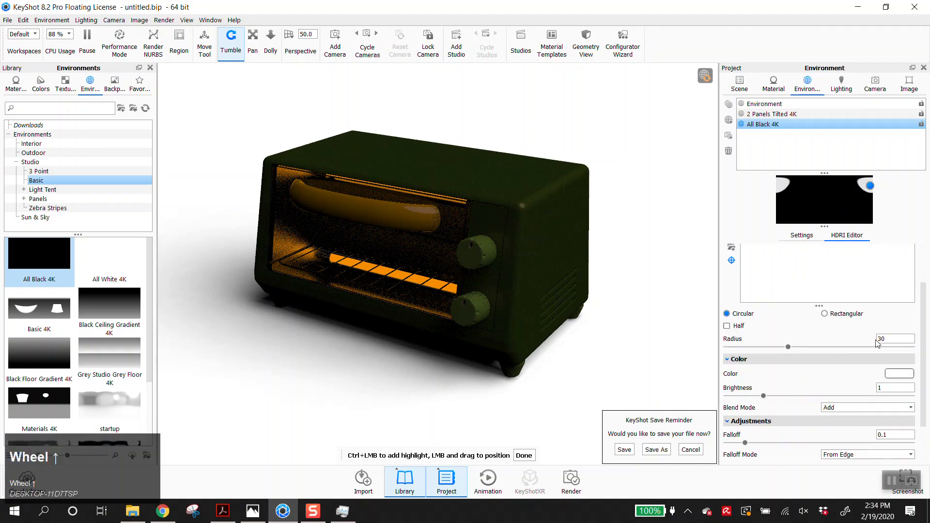
drag(788, 346, 830, 346)
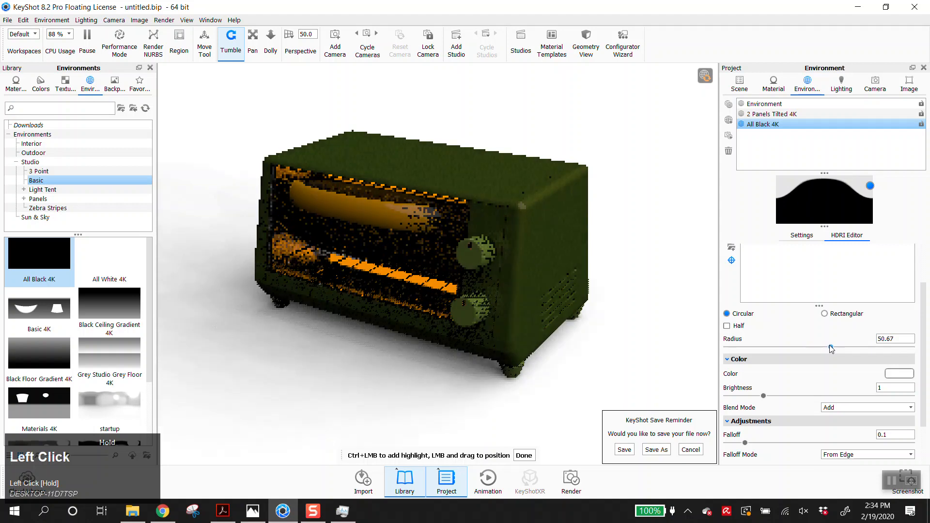
- Set the first pin's brightness to 1.66 and falloff to 0.043, and finish placing its highlight
drag(764, 396, 789, 398)
scroll(792, 430, down, 1)
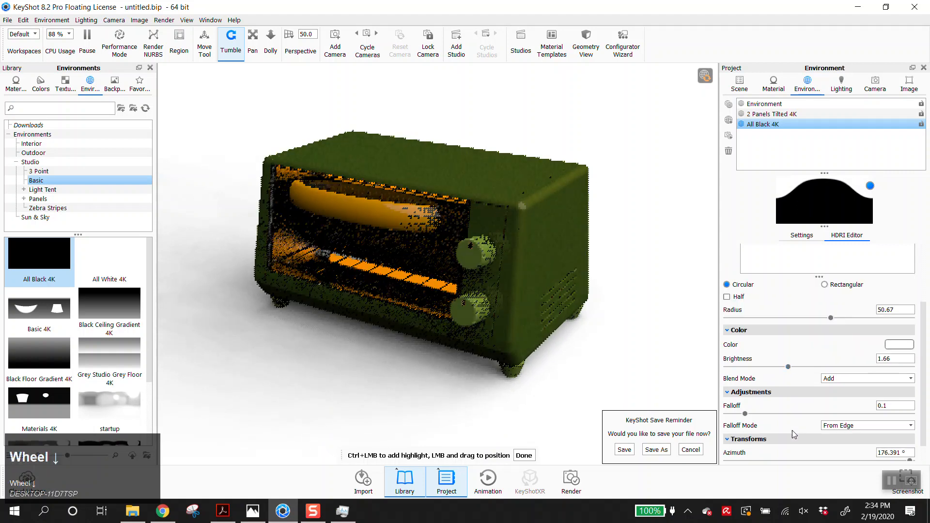
drag(745, 414, 765, 413)
scroll(809, 413, down, 1)
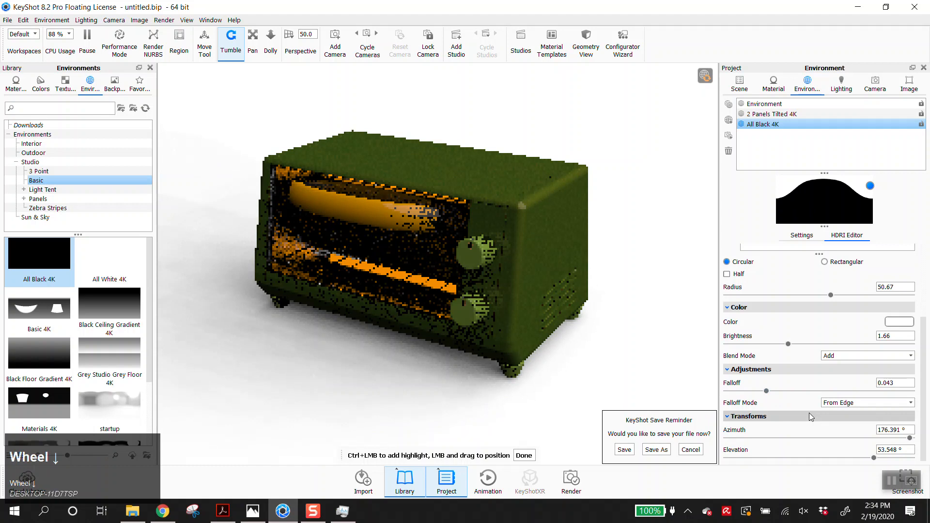
scroll(842, 390, up, 3)
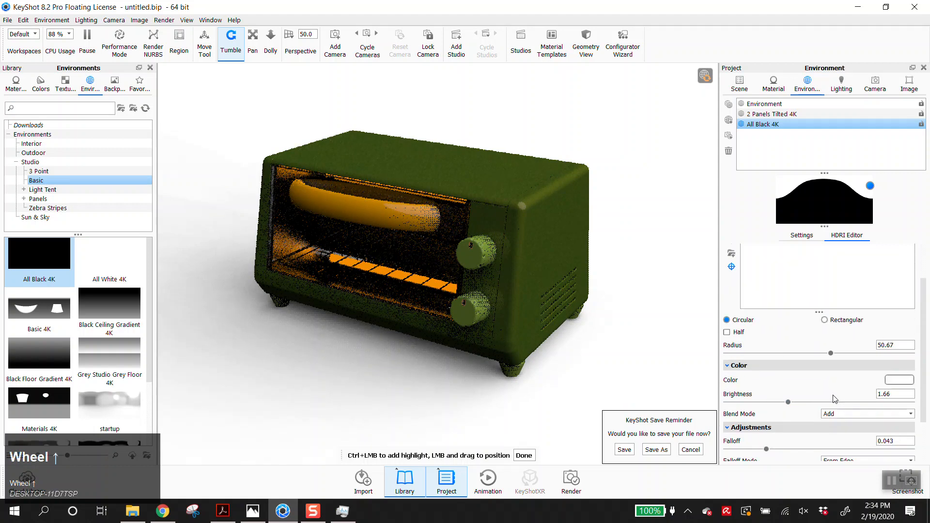
scroll(834, 399, down, 1)
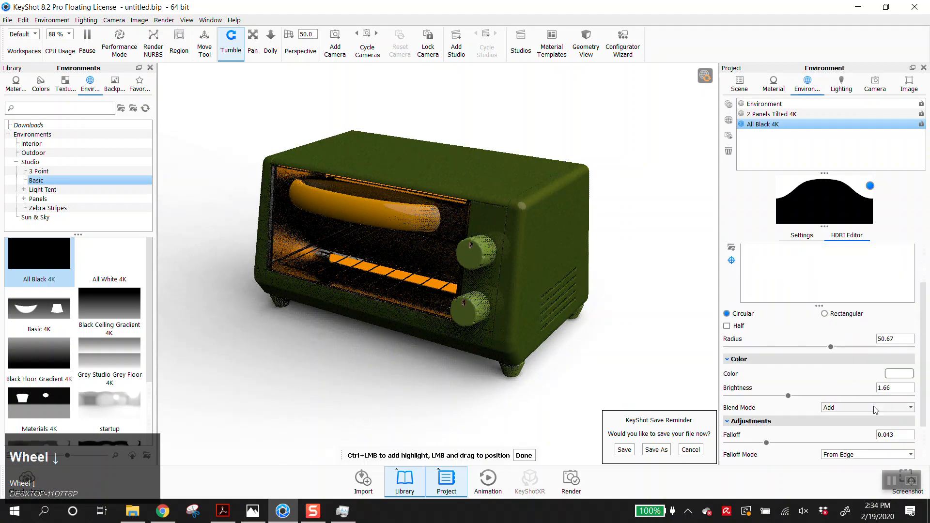
scroll(856, 412, down, 1)
scroll(854, 408, up, 2)
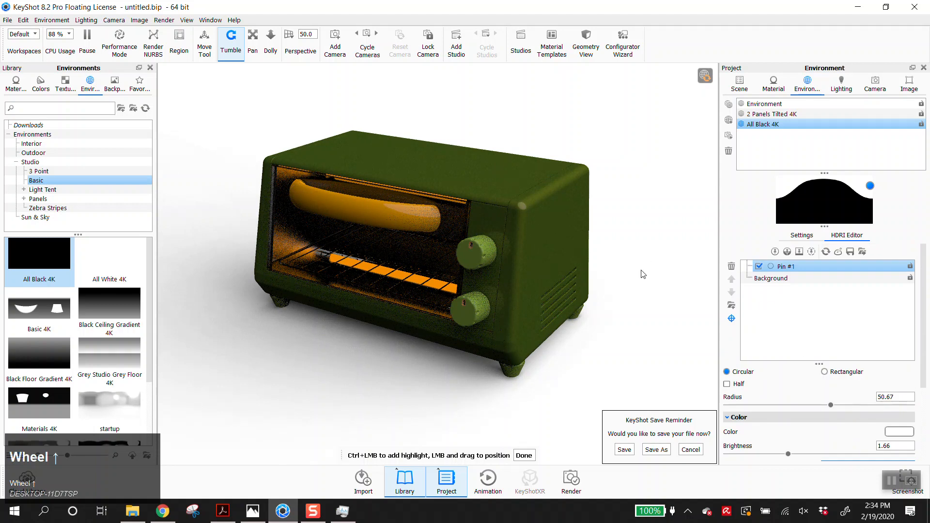
click(774, 277)
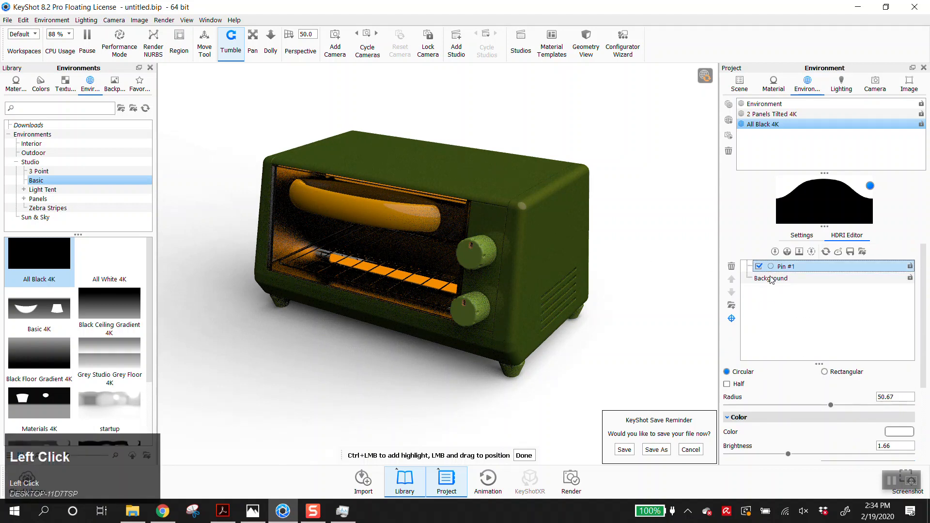
click(524, 455)
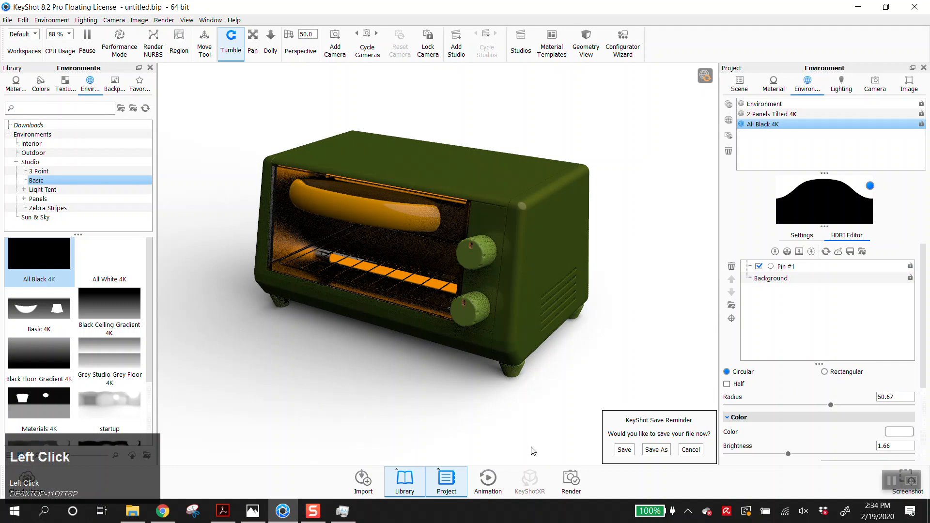
- Add a second circular pin with its highlight on the oven's handle and set its brightness to 1.31
click(775, 252)
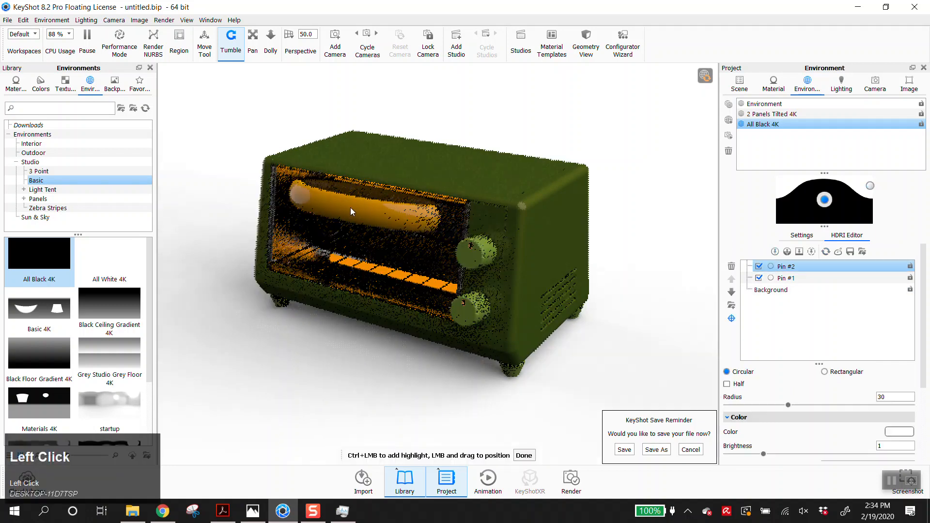
click(337, 207)
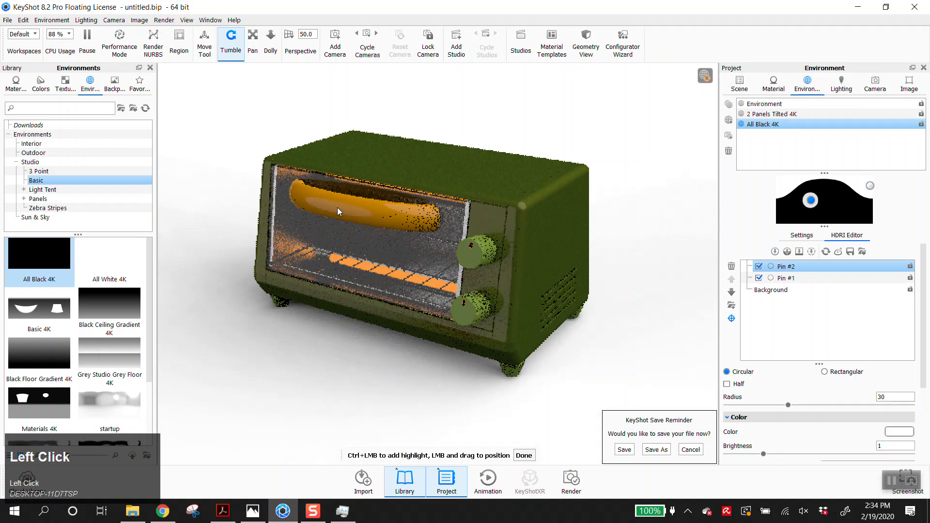
click(341, 202)
click(342, 205)
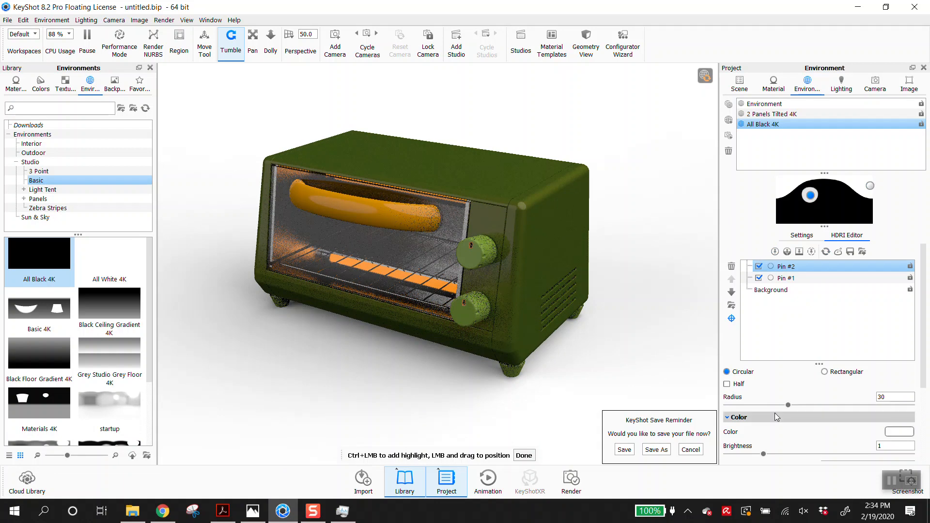
mouse_move(762, 454)
mouse_down()
mouse_move(879, 454)
mouse_move(776, 457)
mouse_up()
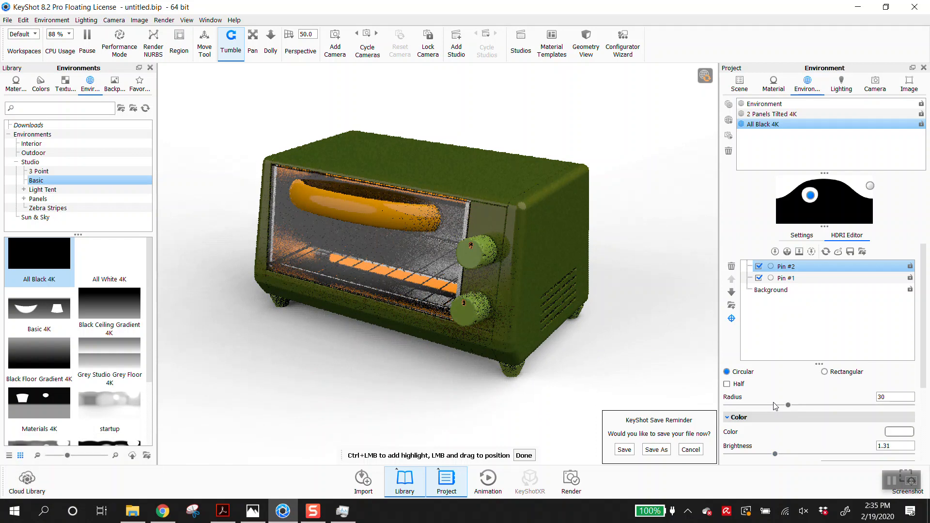
click(794, 338)
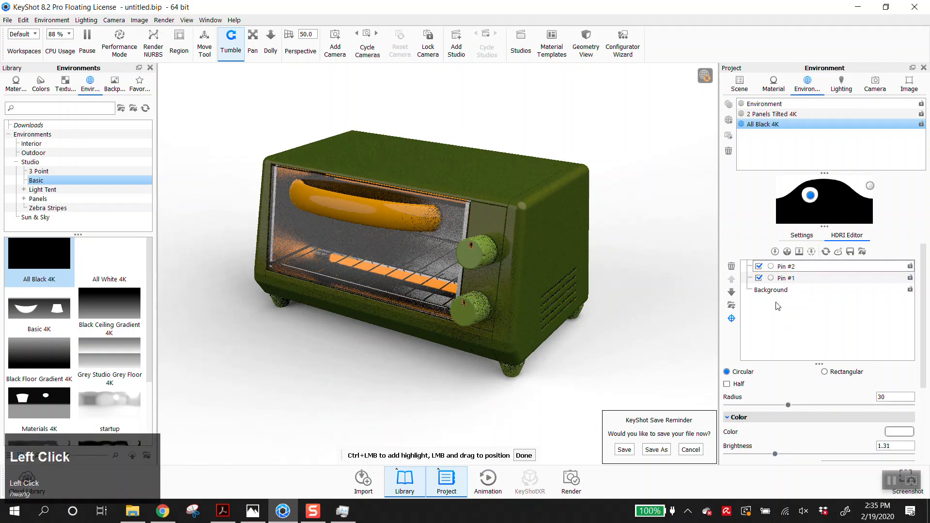
- Add a third circular pin with its highlight on the oven's top surface and fine-tune its position in the HDRI preview
click(775, 253)
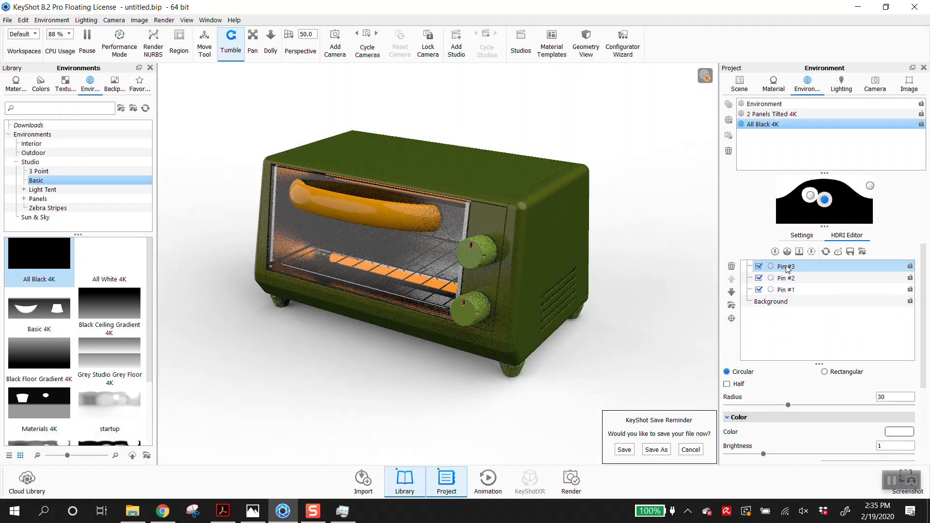
click(373, 221)
click(731, 318)
click(399, 164)
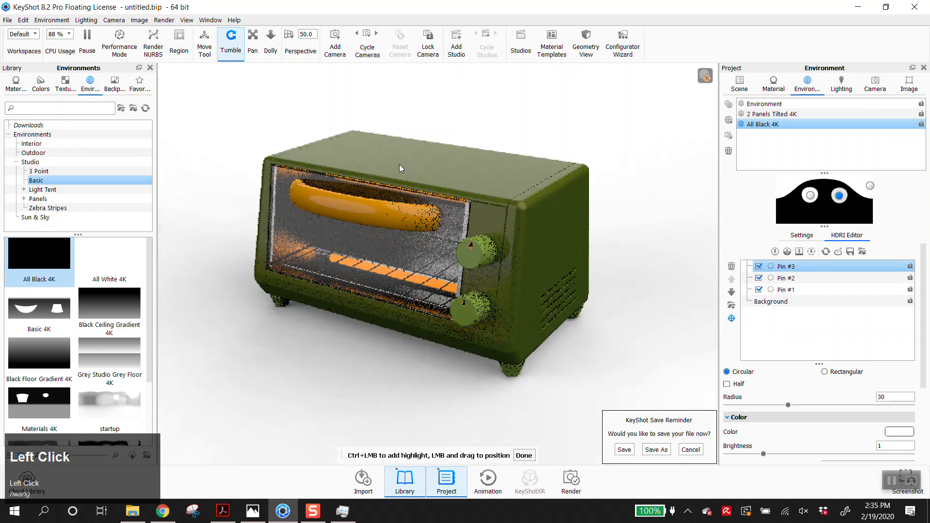
click(449, 170)
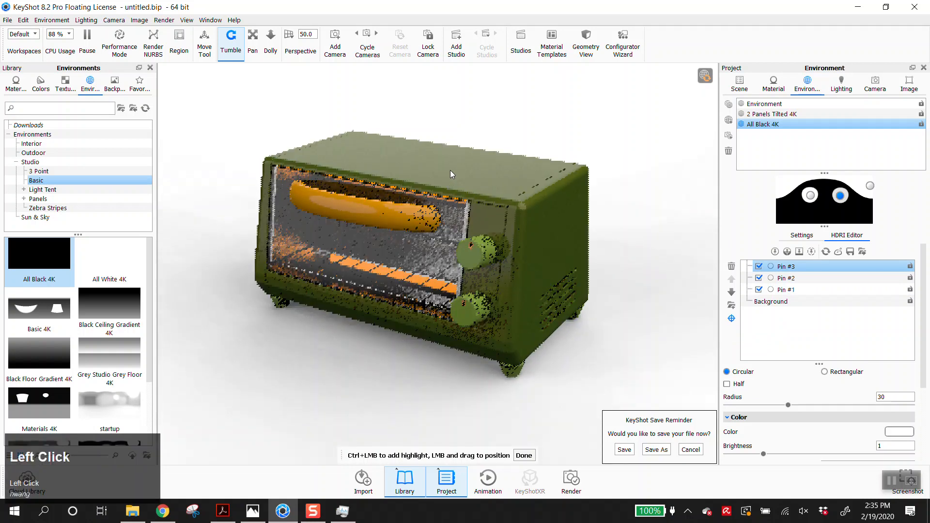
click(523, 455)
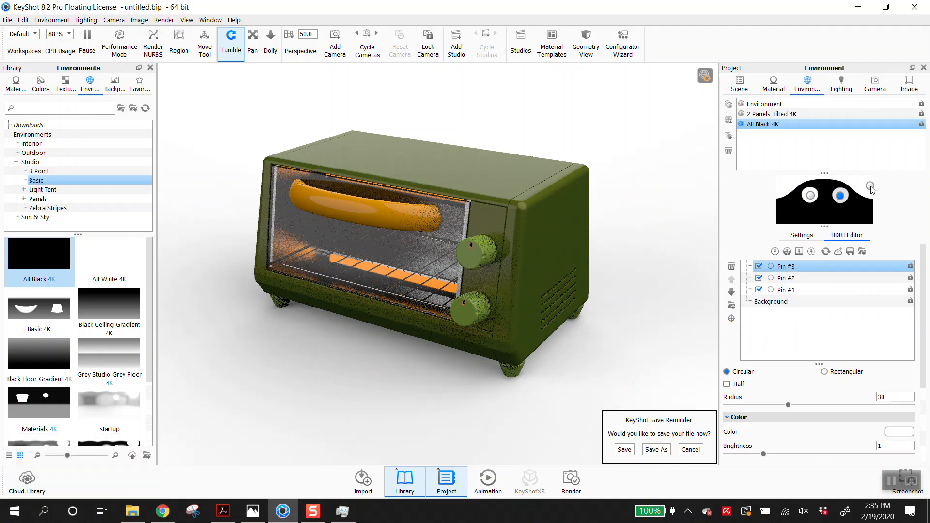
mouse_move(841, 199)
mouse_down()
mouse_move(830, 202)
mouse_move(843, 212)
mouse_move(855, 200)
mouse_move(830, 203)
mouse_up()
mouse_move(827, 204)
mouse_down()
mouse_move(816, 214)
mouse_move(834, 203)
mouse_up()
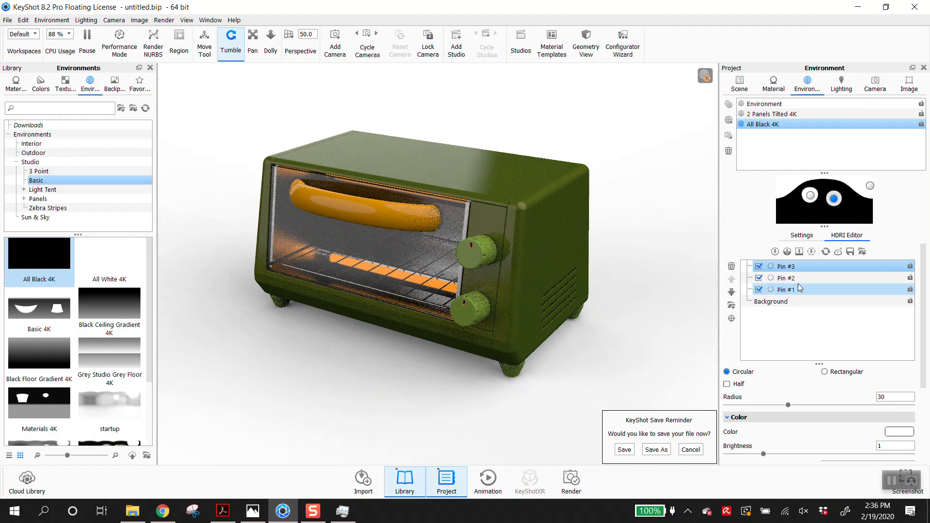
- Make the third pin rectangular with a size of 22.8 in X and 59.4 in Y
click(824, 371)
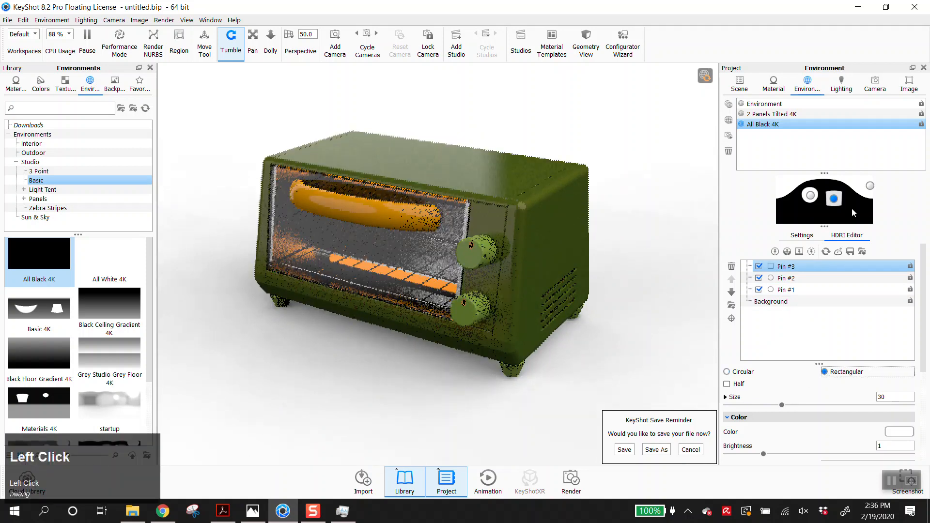
click(726, 397)
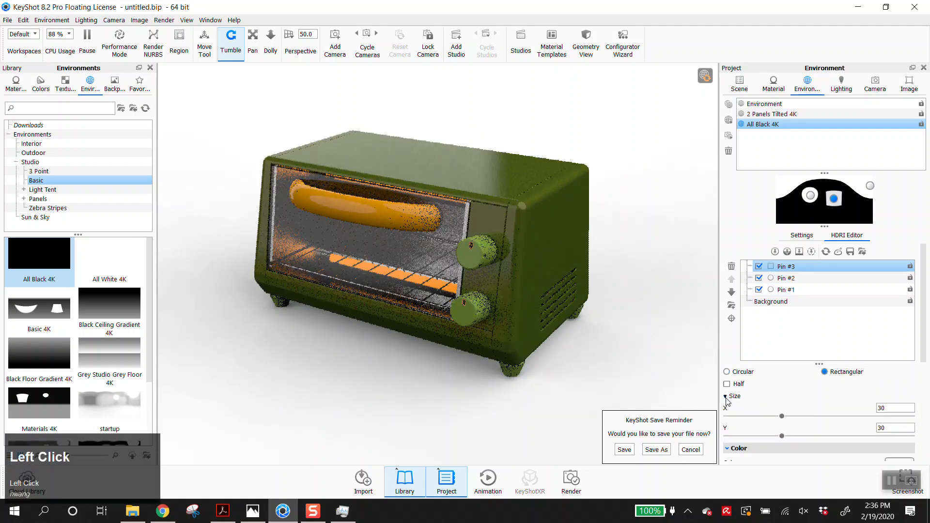
drag(782, 436, 837, 443)
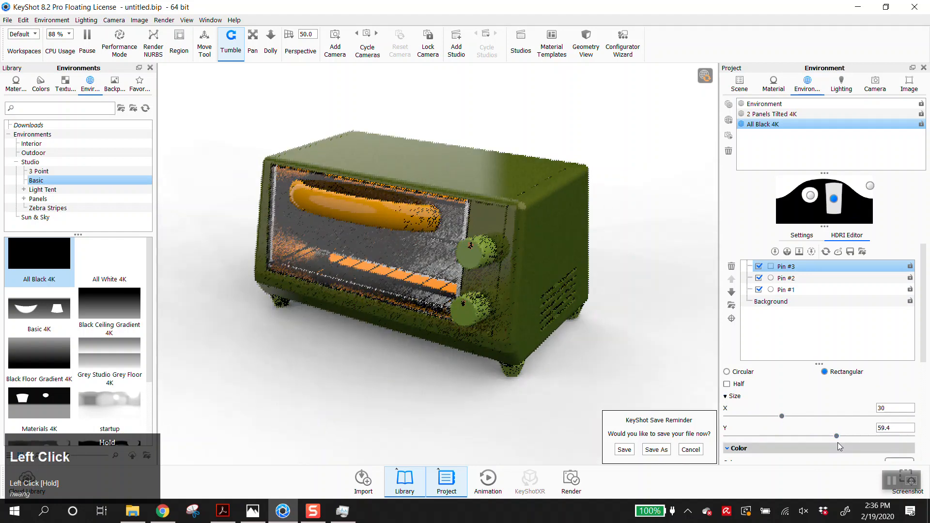
mouse_move(780, 418)
mouse_down()
mouse_move(756, 423)
mouse_move(769, 423)
mouse_up()
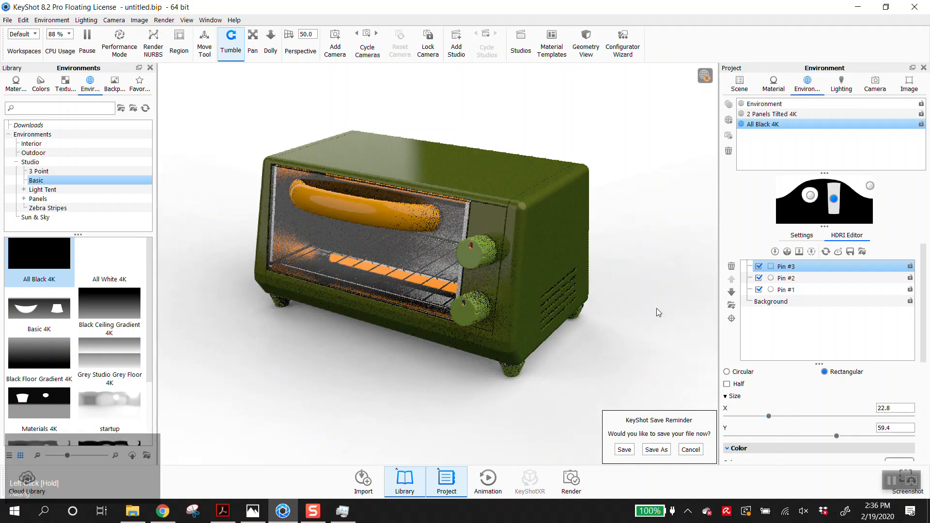
- Set the rectangular pin's angle to -39.6° and nudge it slightly sideways in the HDRI preview
scroll(794, 402, down, 1)
scroll(828, 440, down, 4)
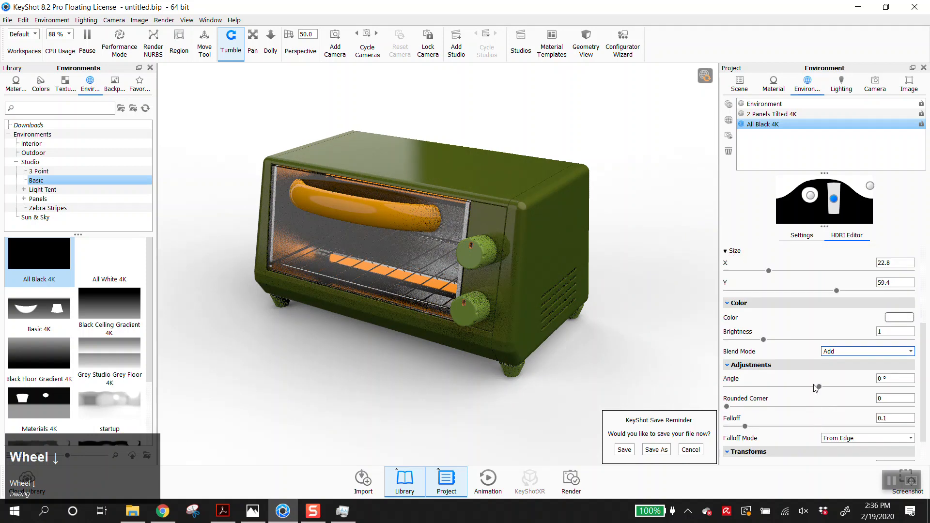
drag(818, 387, 799, 388)
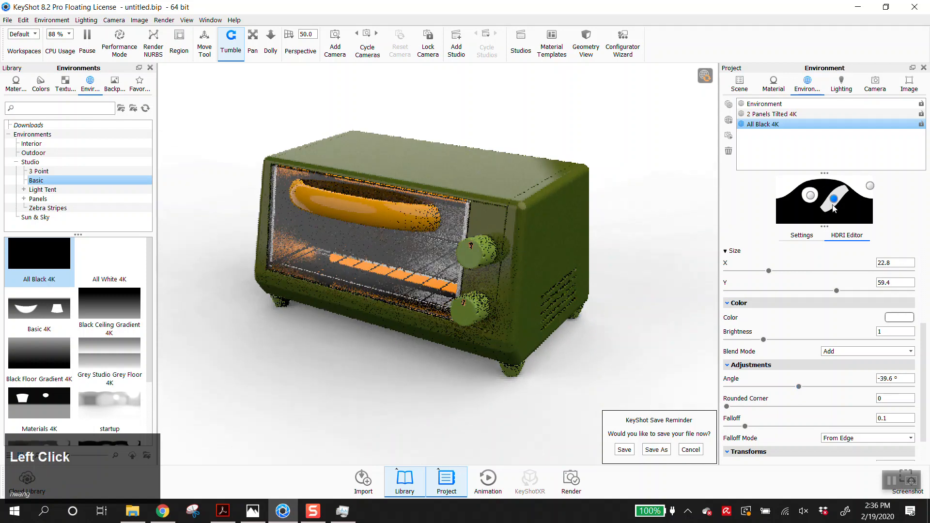
drag(834, 204, 831, 203)
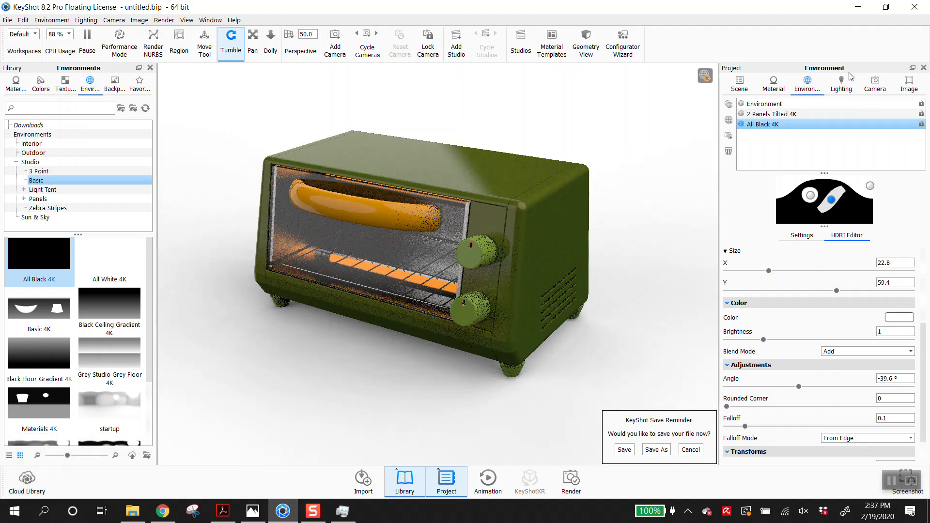
click(624, 450)
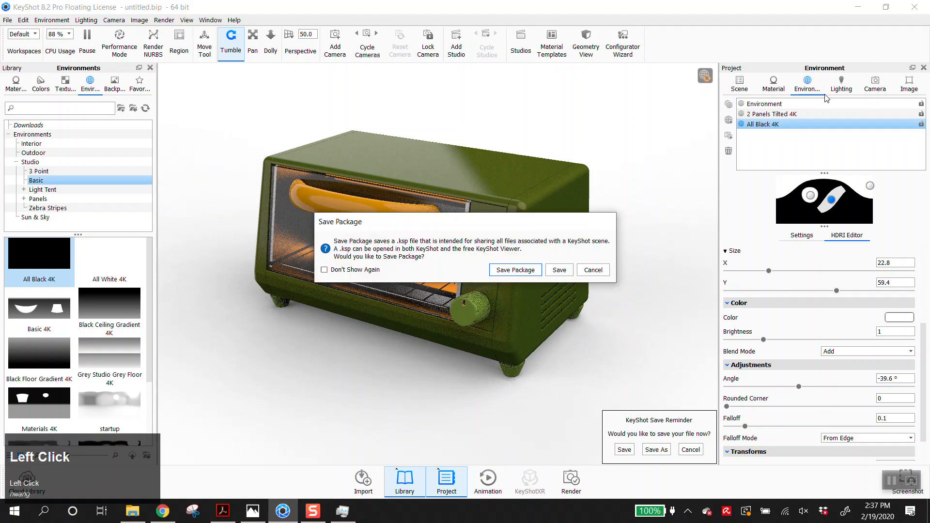
click(593, 271)
click(845, 205)
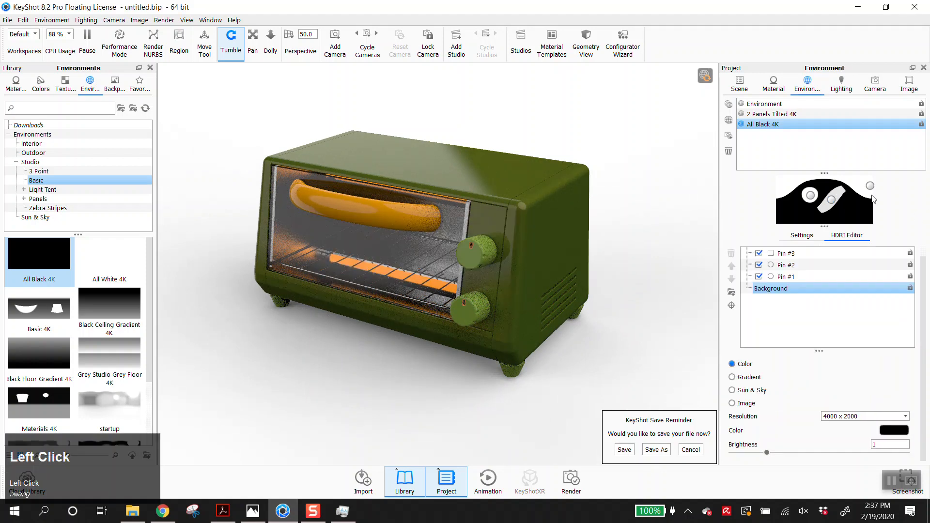
- Activate the bathroom-image environment named Environment and add a circular pin with its highlight on the upper part of the oven's vented side
double_click(797, 115)
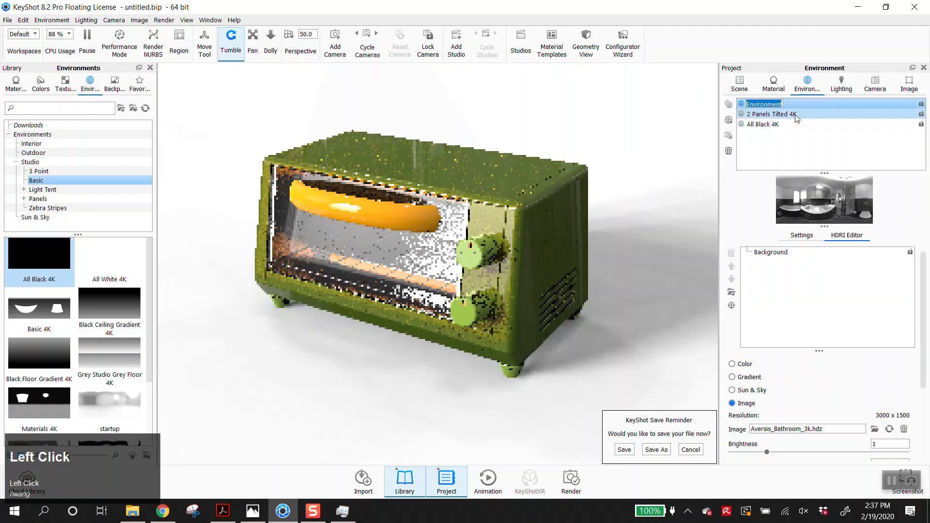
double_click(815, 104)
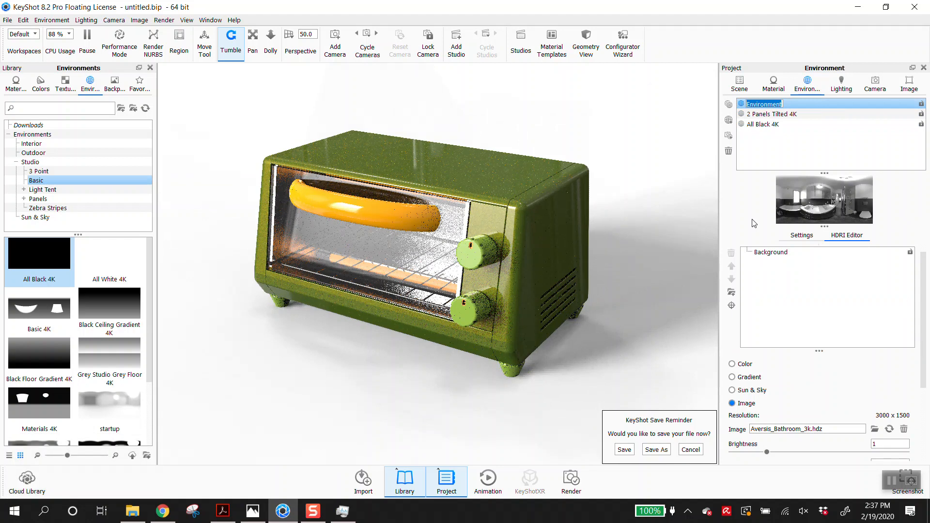
click(852, 240)
scroll(853, 319, up, 1)
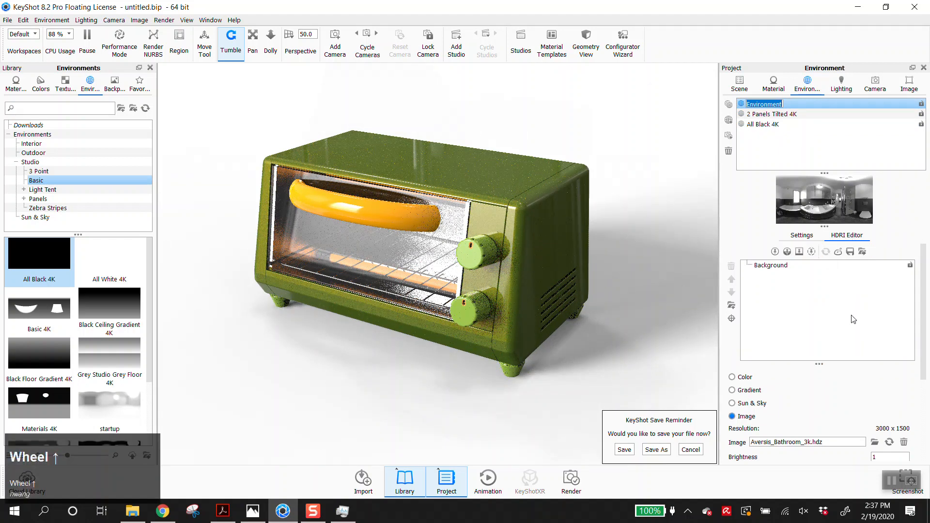
click(776, 252)
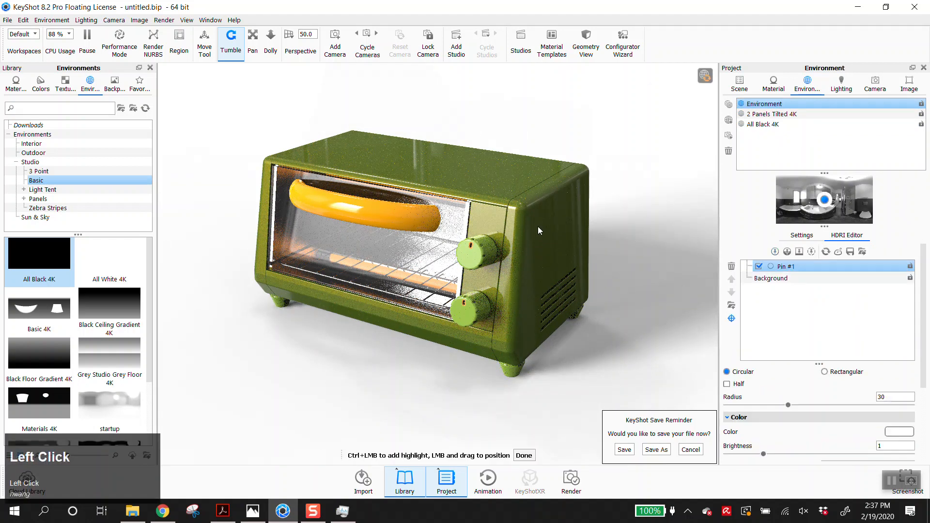
drag(537, 225, 536, 199)
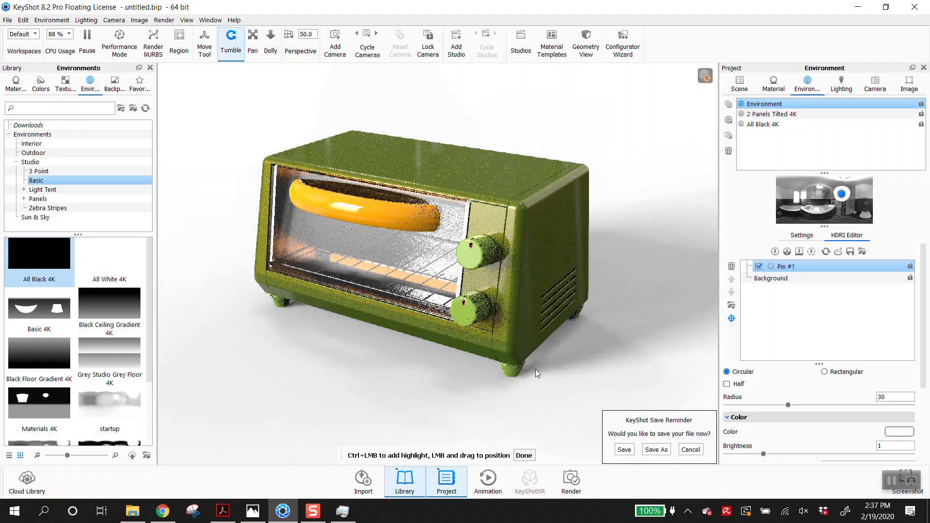
- Reposition the circular pin's highlight near the upper front corner of the oven's vented side
click(524, 207)
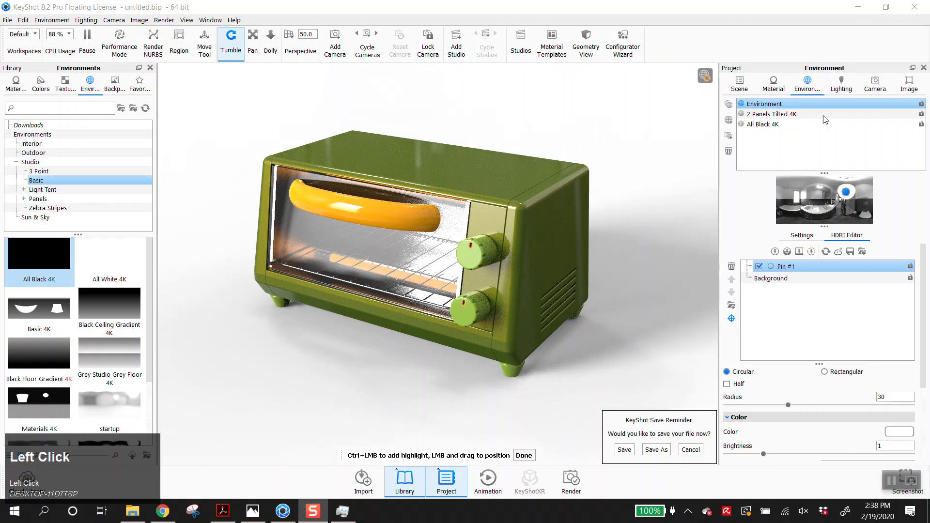
click(740, 86)
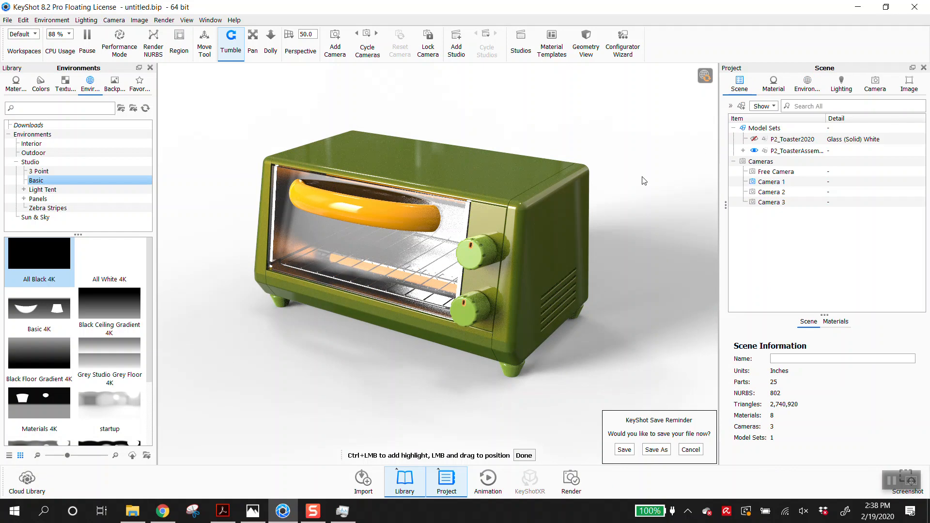
click(731, 106)
click(734, 106)
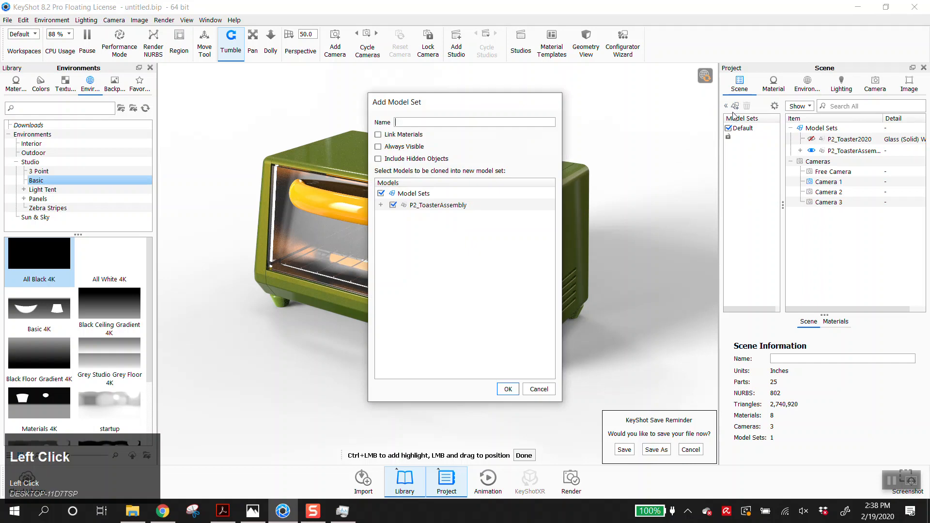
click(551, 394)
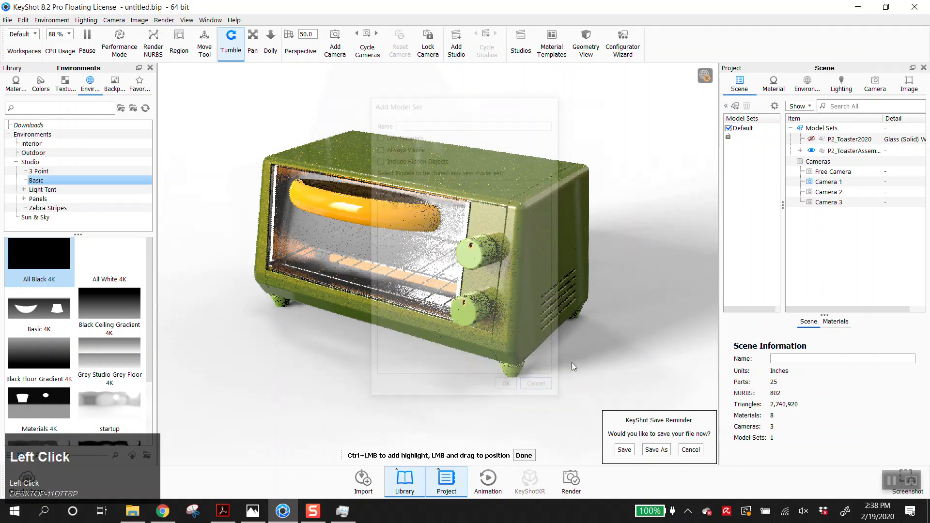
click(725, 105)
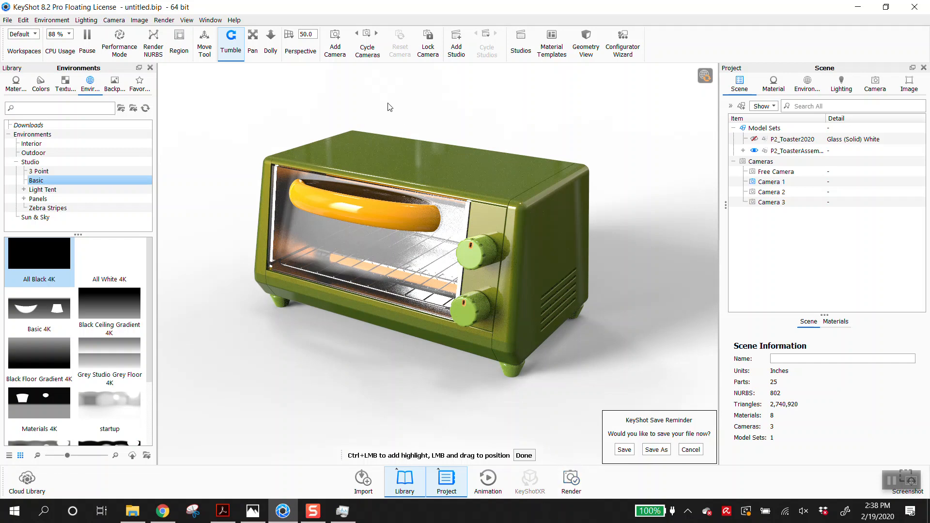
- Add a studio that uses Camera 1 and the environment named Environment, and close the studio manager
click(210, 20)
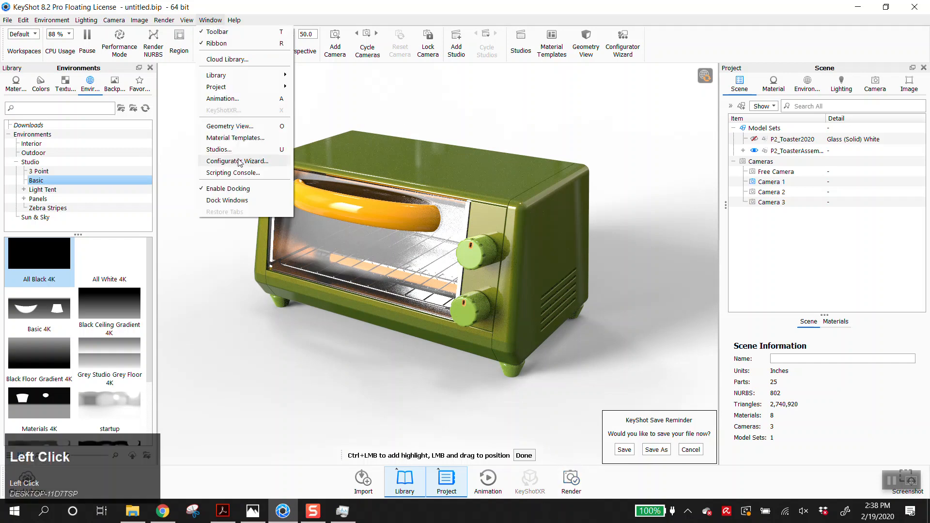
click(219, 149)
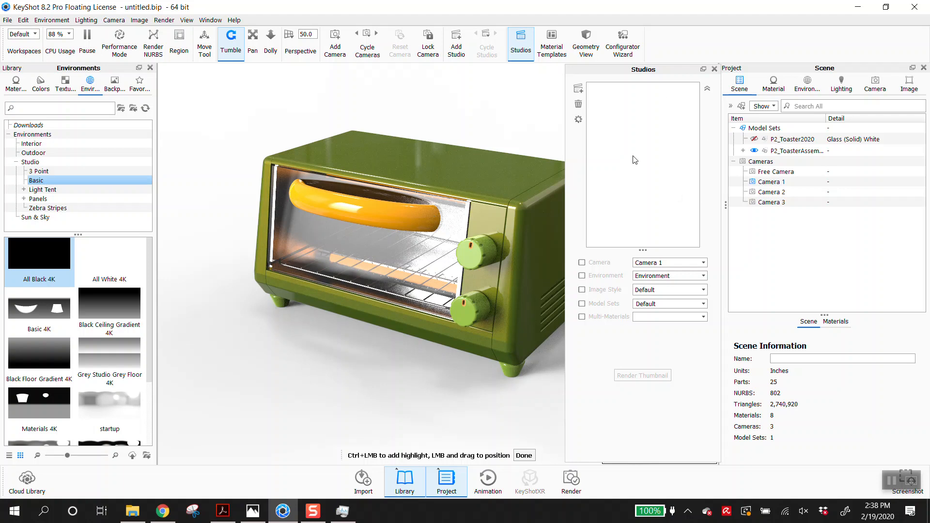
click(578, 89)
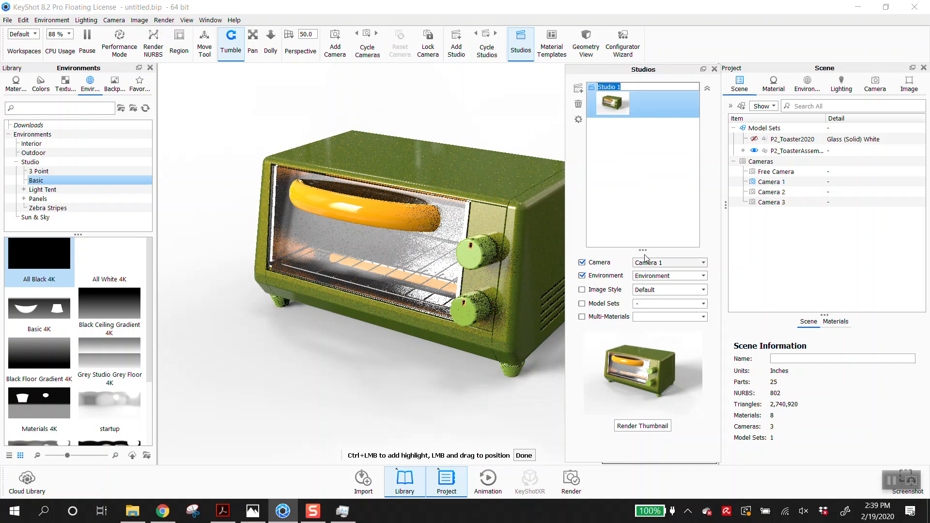
click(677, 264)
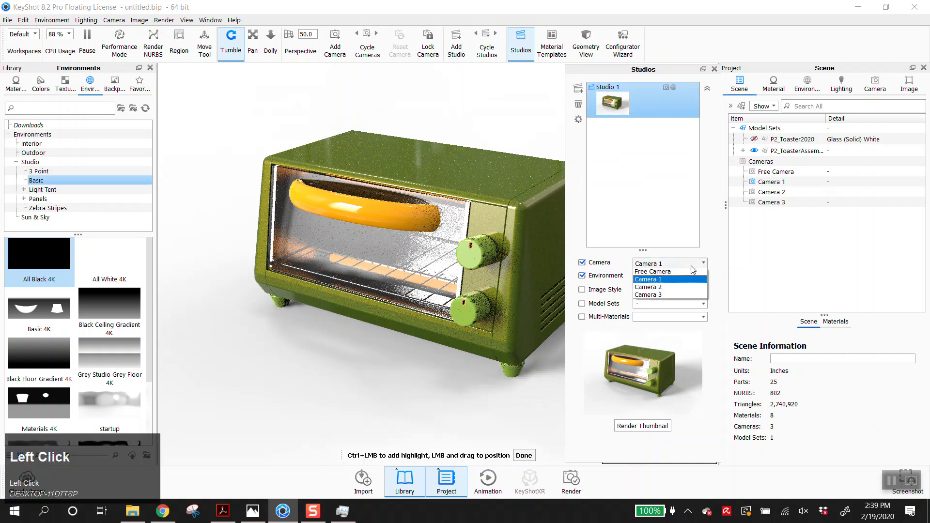
click(658, 280)
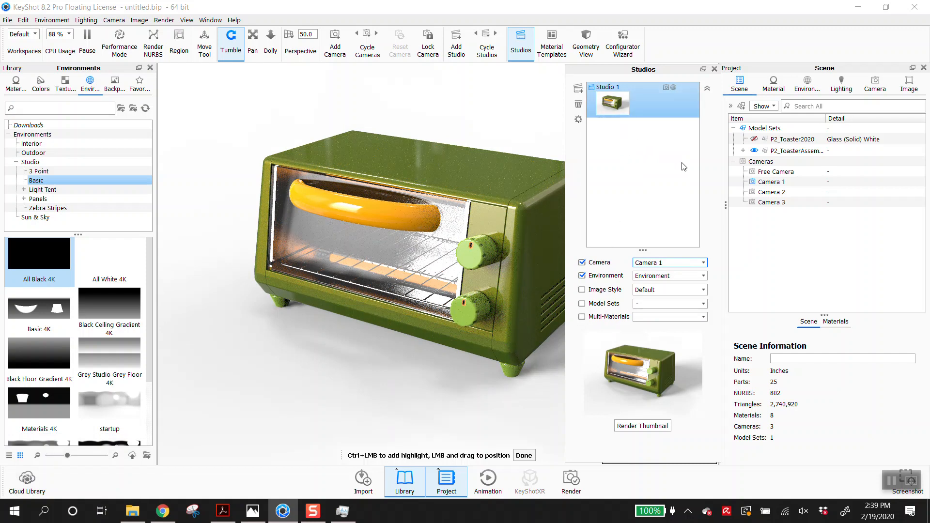
click(714, 69)
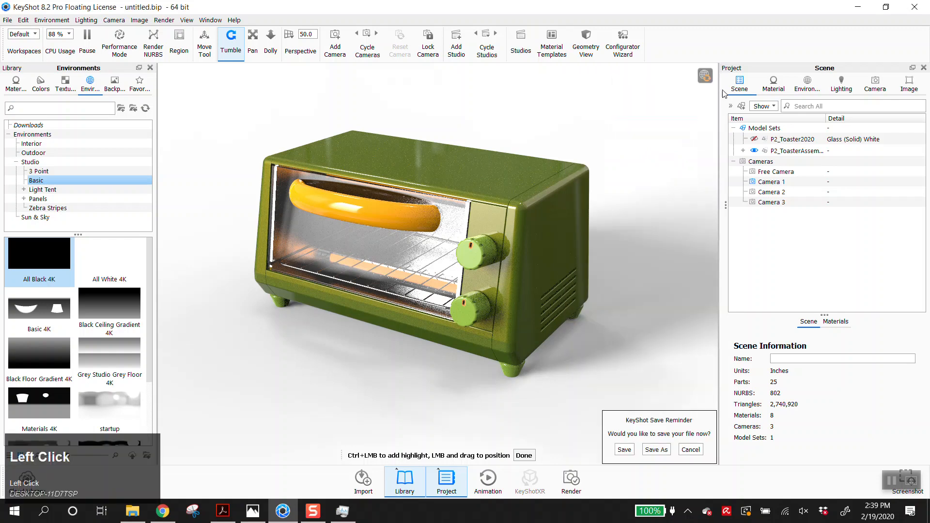
- Add a model set named open that clones the P2_ToasterAssembly model
click(731, 109)
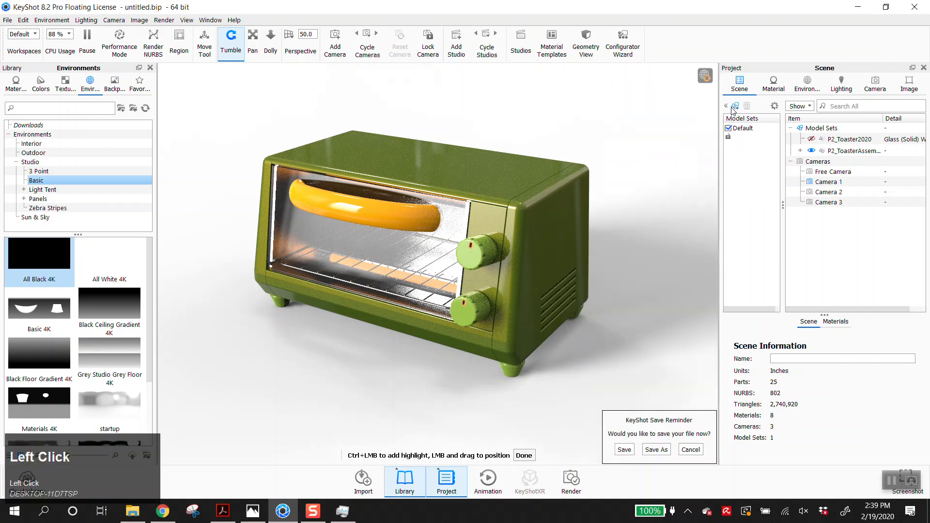
click(748, 133)
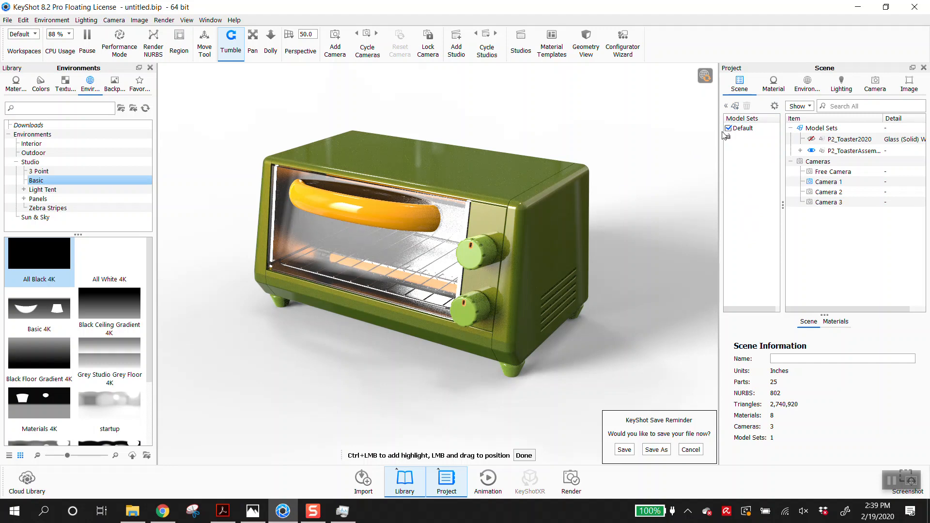
click(746, 131)
click(734, 106)
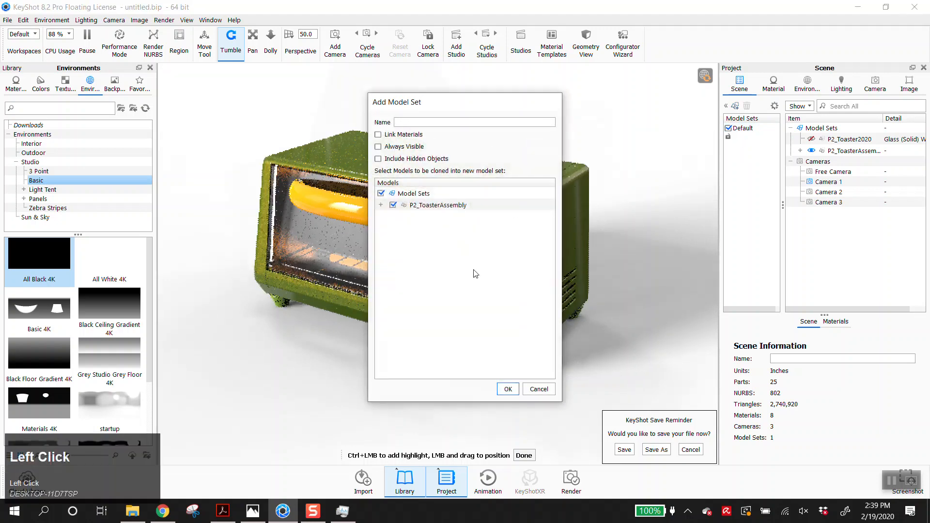
text(open)
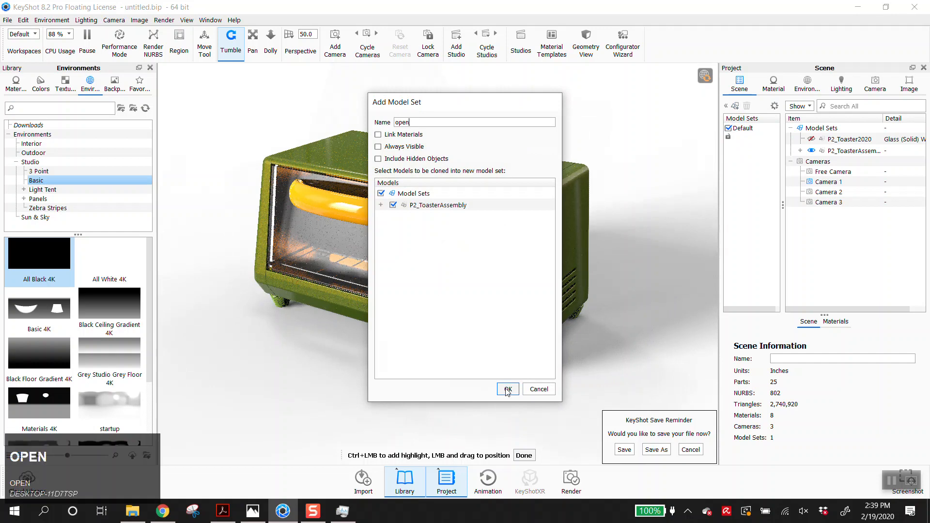
click(507, 390)
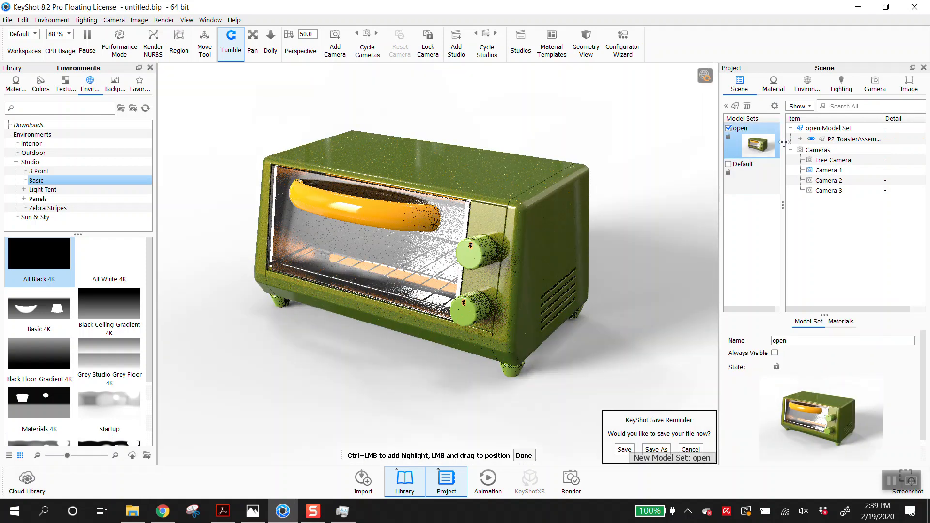
- Examine the parts of P2_ToasterAssembly in the open model set to locate the door glass and handle
scroll(839, 166, up, 1)
click(800, 140)
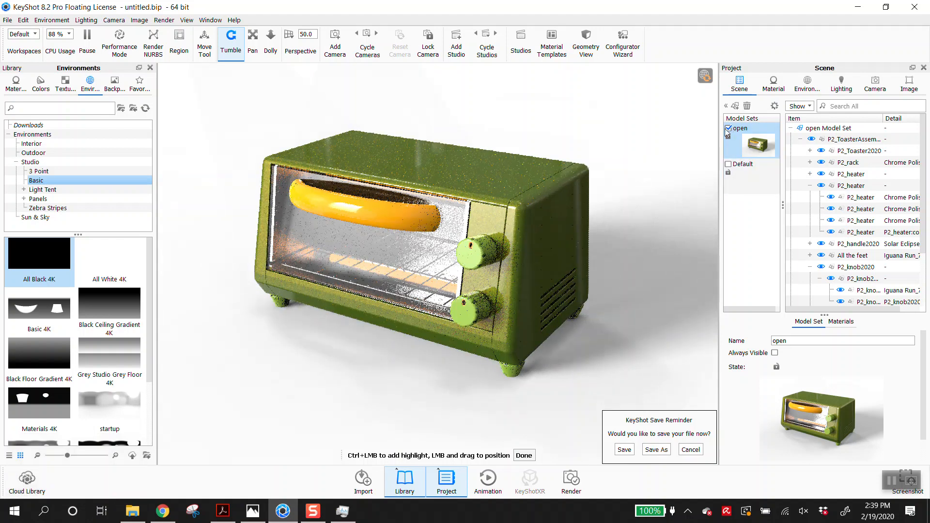
click(411, 239)
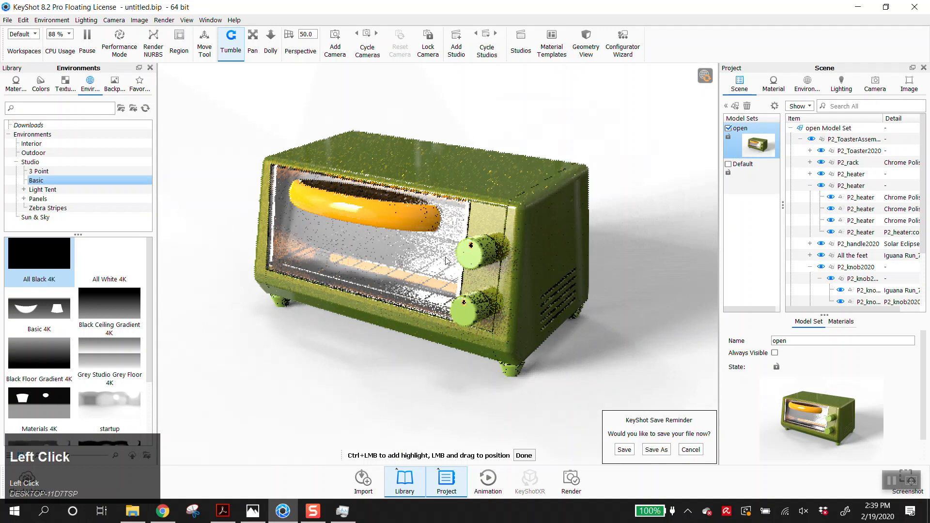
click(773, 83)
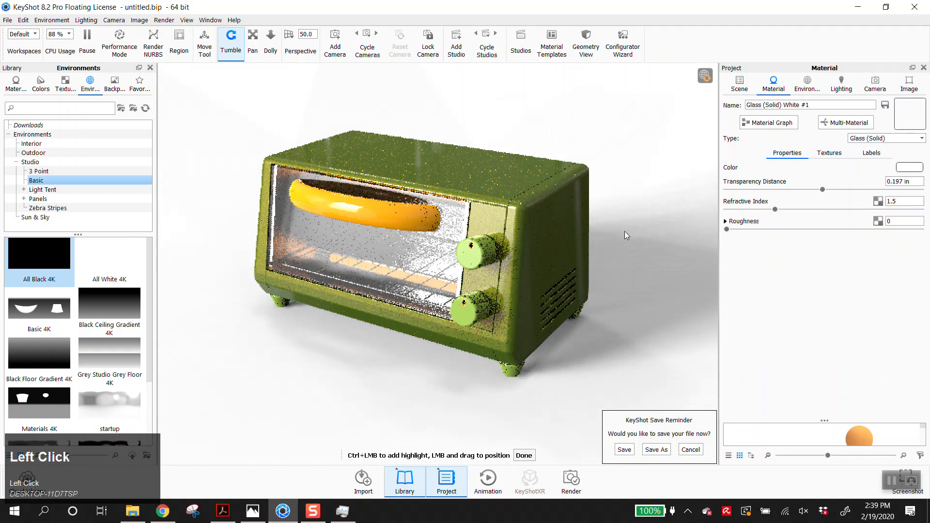
click(737, 84)
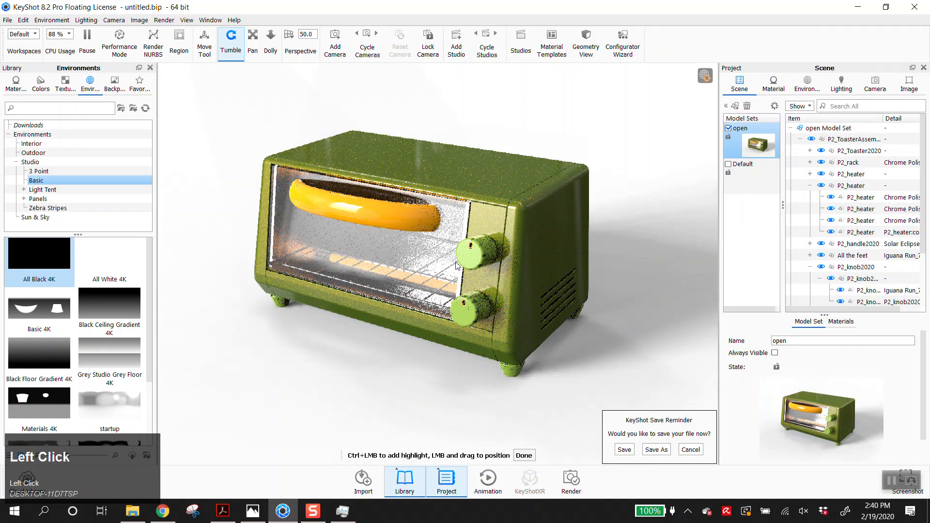
scroll(872, 242, down, 3)
scroll(872, 236, up, 3)
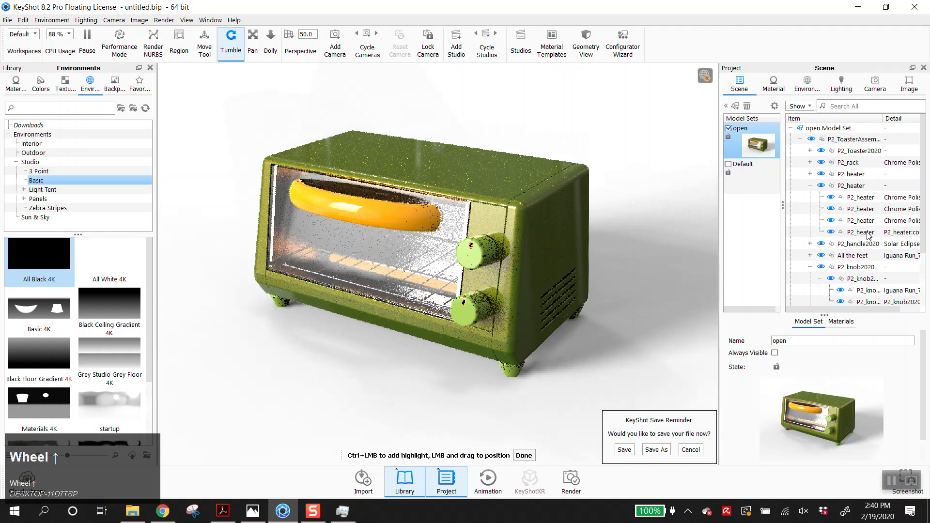
click(288, 174)
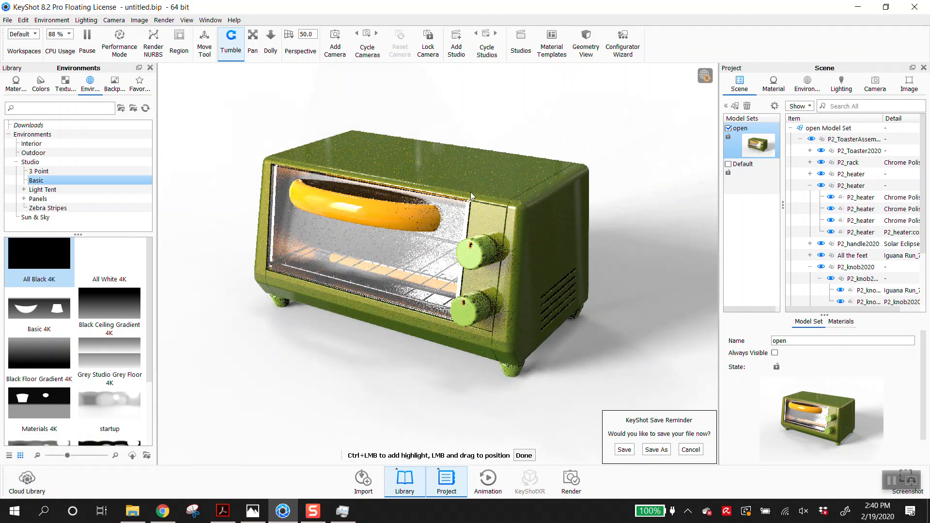
click(390, 210)
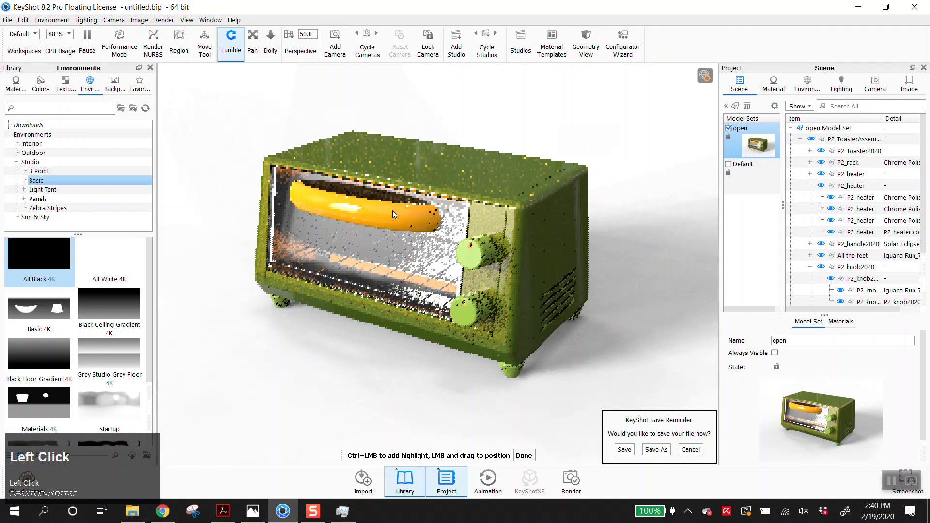
click(791, 221)
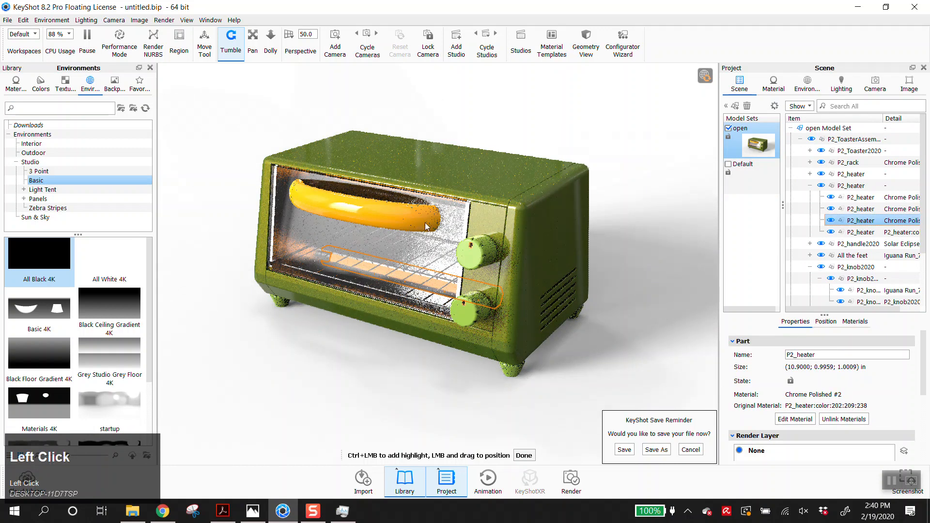
click(361, 209)
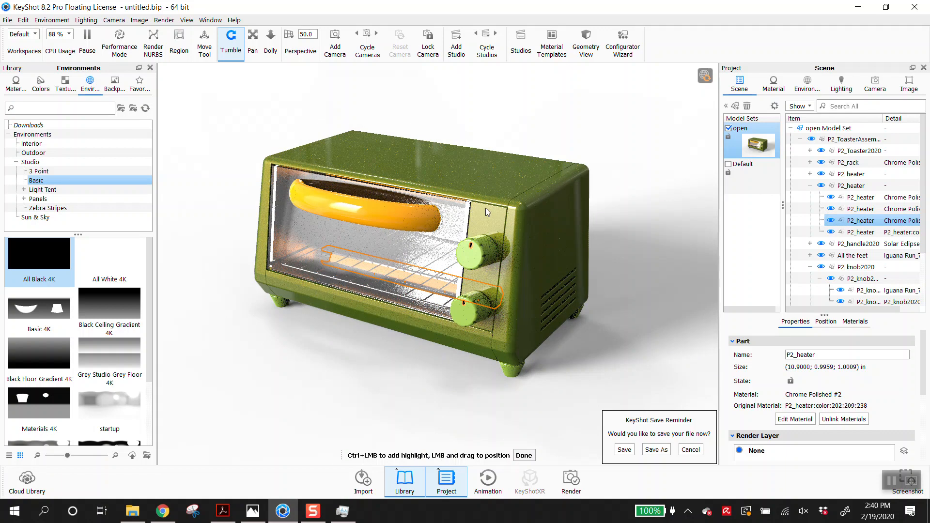
- Toggle the visibility of individual P2_Toaster2020 parts to identify them, and hide the solid glass part
click(809, 185)
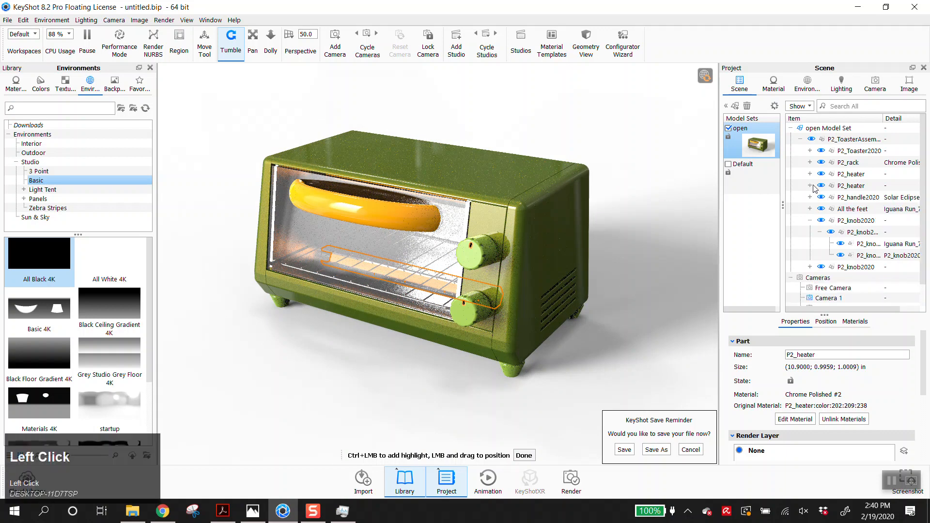
click(809, 151)
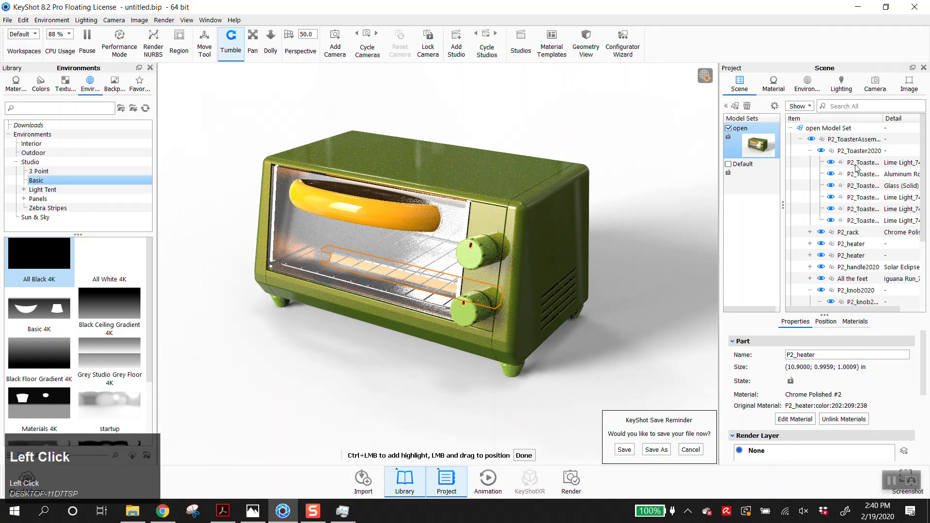
click(833, 223)
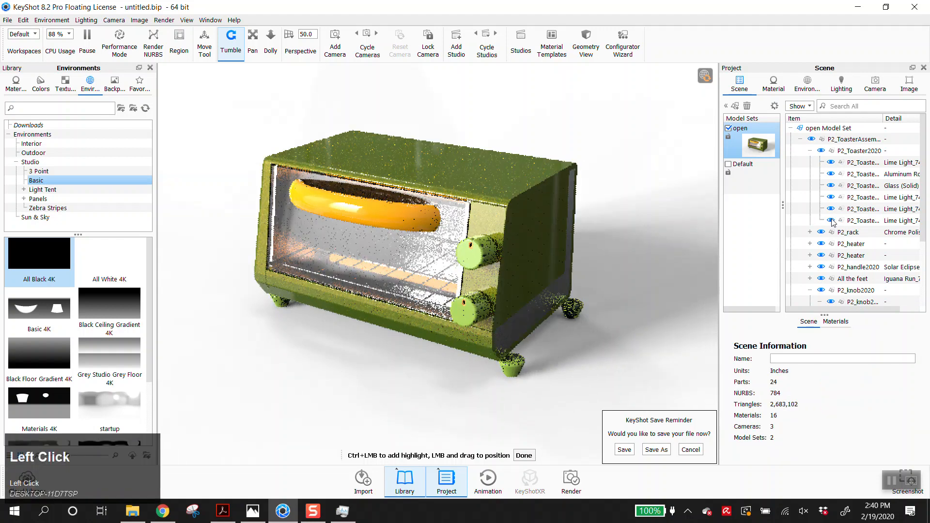
click(830, 163)
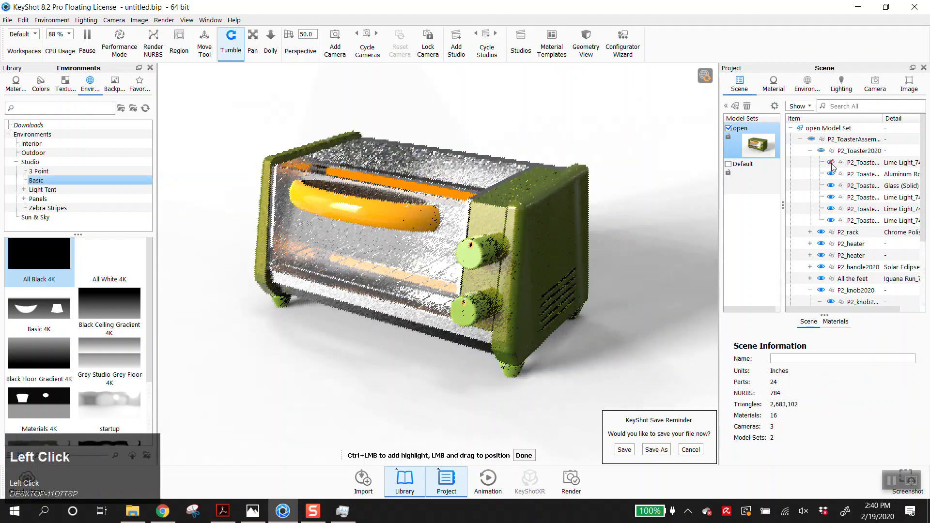
click(831, 162)
click(830, 187)
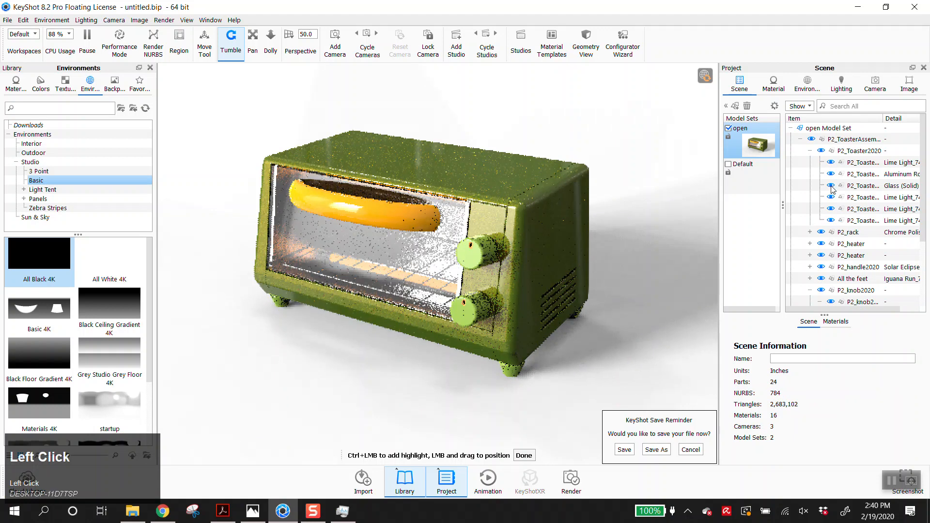
- Collapse the P2_Toaster2020 and knob groups and hide P2_handle2020 in the open model set
click(809, 151)
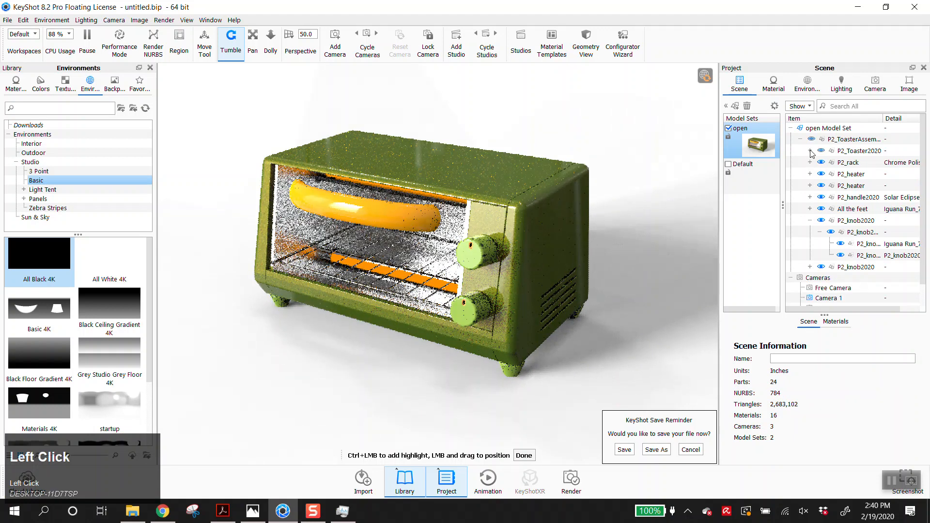
click(809, 221)
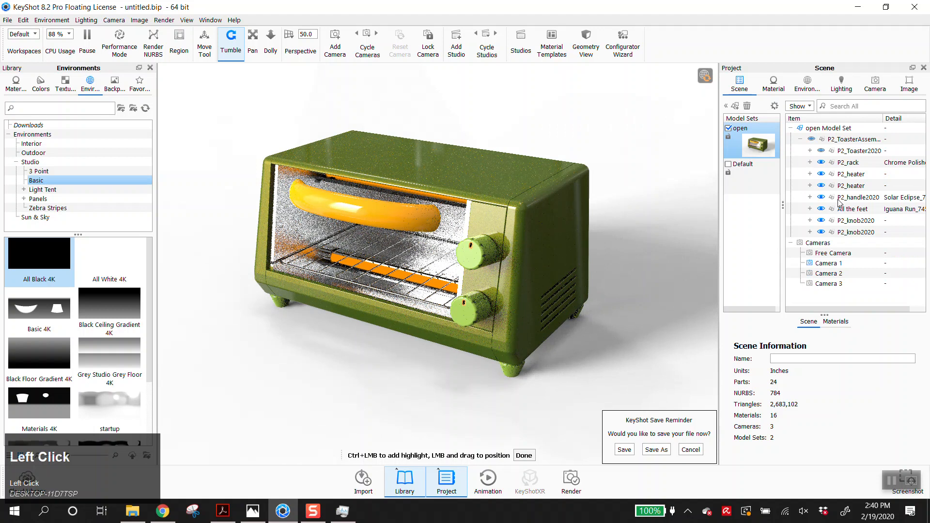
click(823, 197)
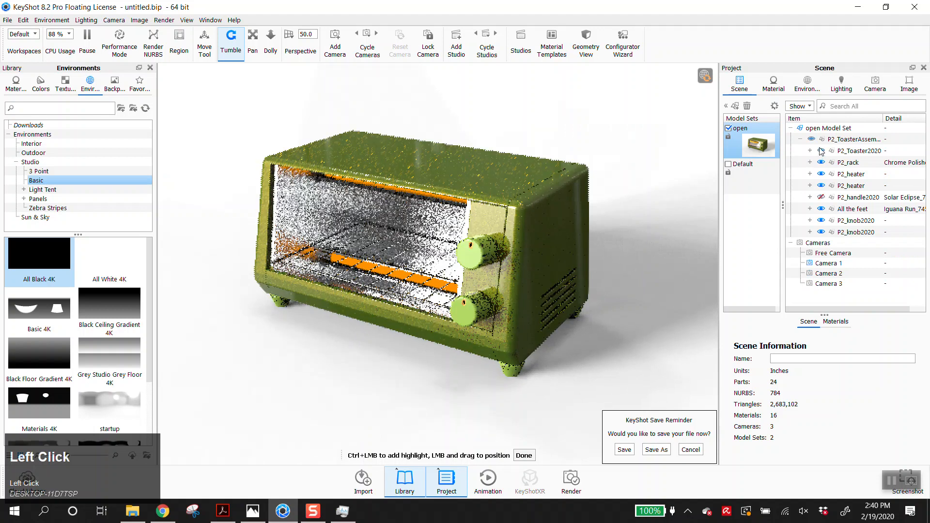
- Restore the visibility of all parts of P2_ToasterAssembly in the open model set
click(811, 140)
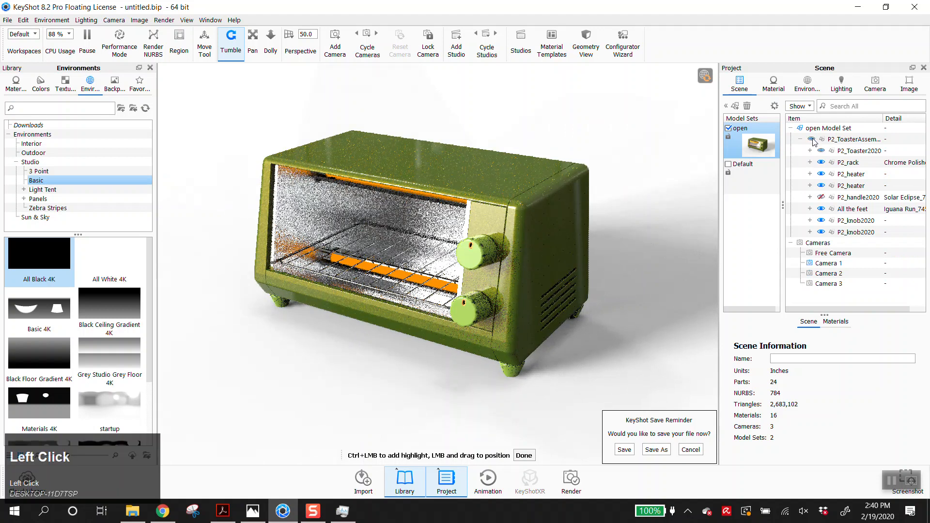
click(811, 140)
scroll(831, 186, up, 1)
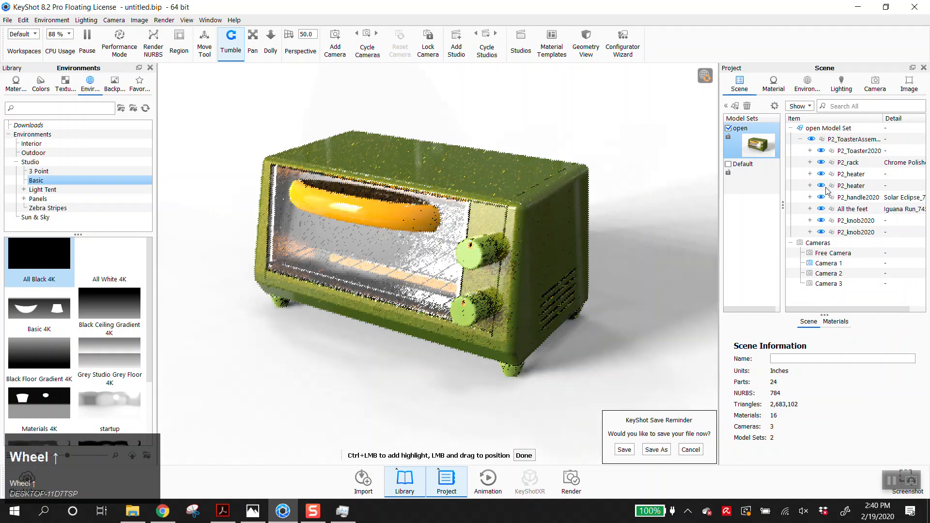
- Hide P2_handle2020 and the solid glass part of P2_Toaster2020 in the open model set
click(820, 197)
click(809, 151)
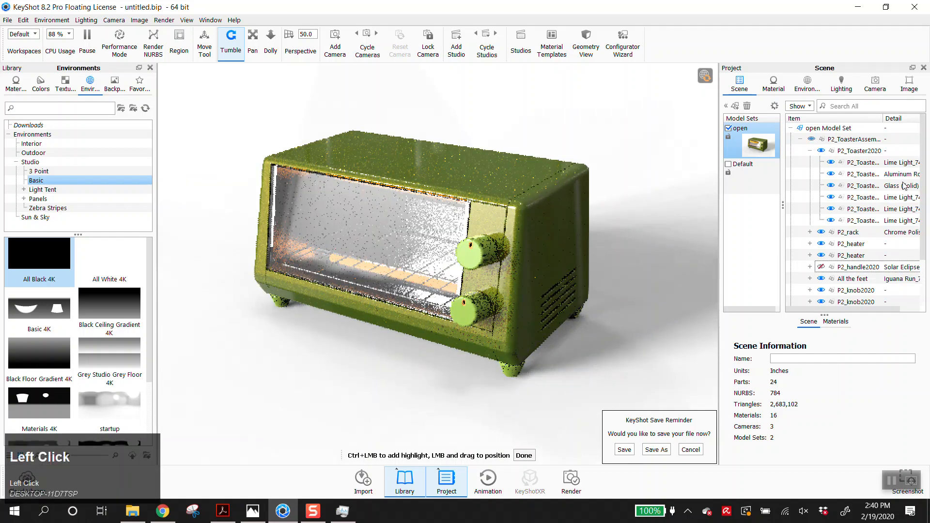
scroll(827, 183, up, 1)
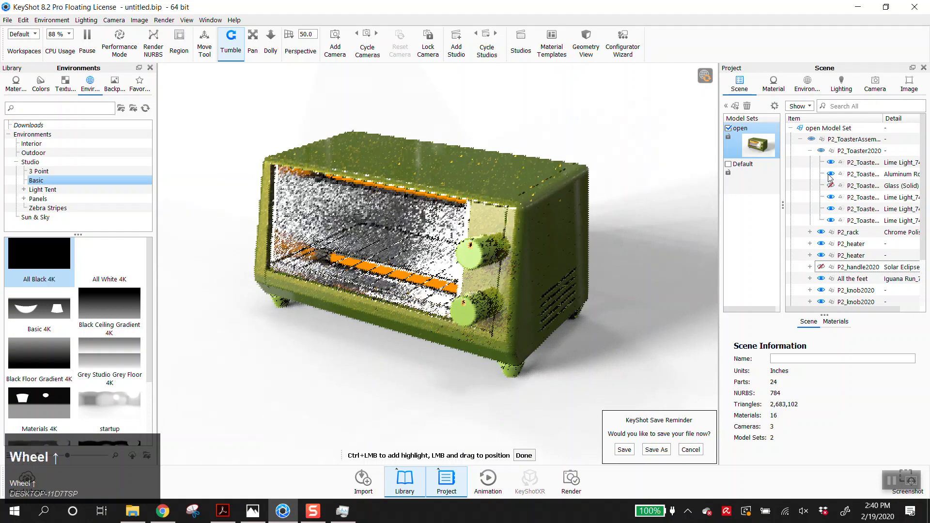
click(810, 151)
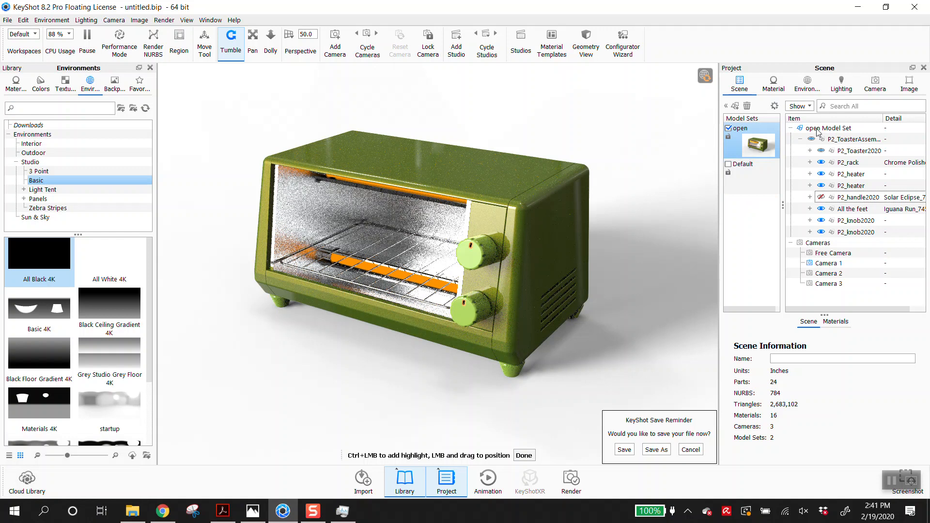
- Switch from the open to the Default model set and make its separate solid glass P2_Toaster2020 part visible
click(728, 128)
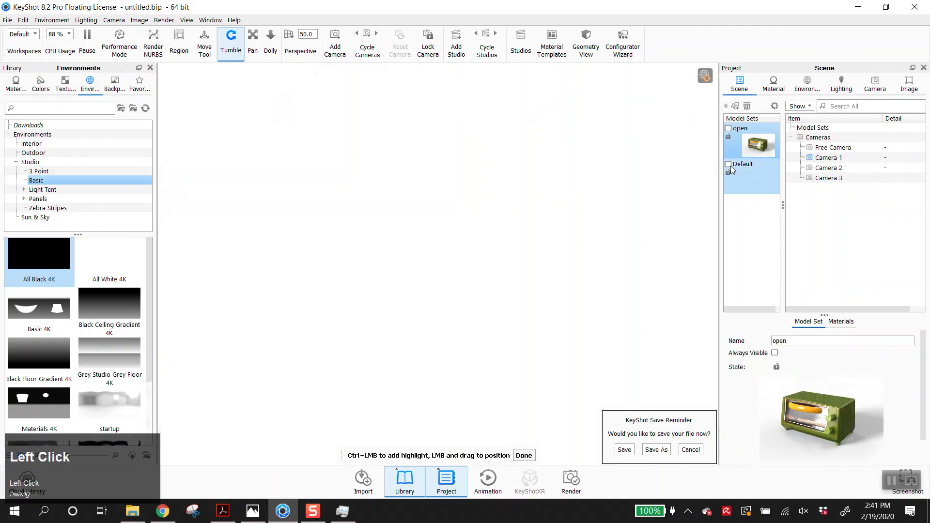
click(728, 164)
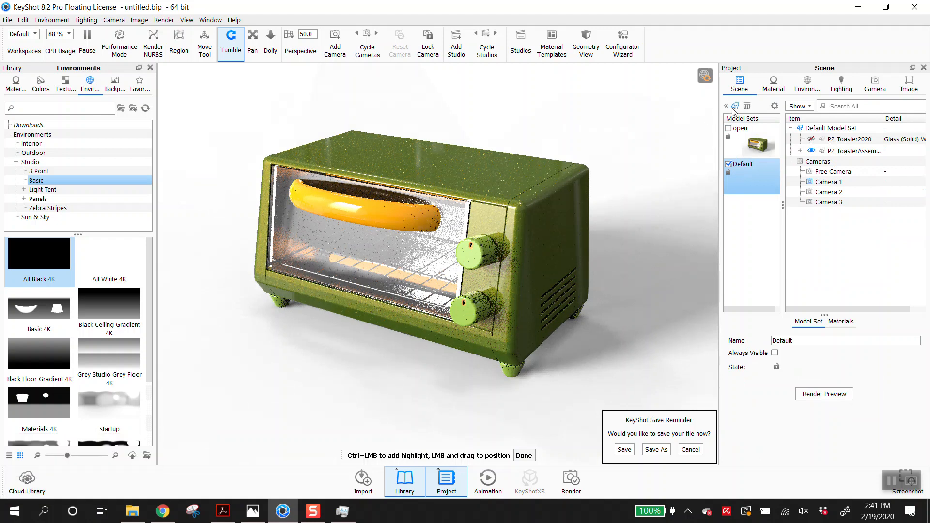
click(811, 140)
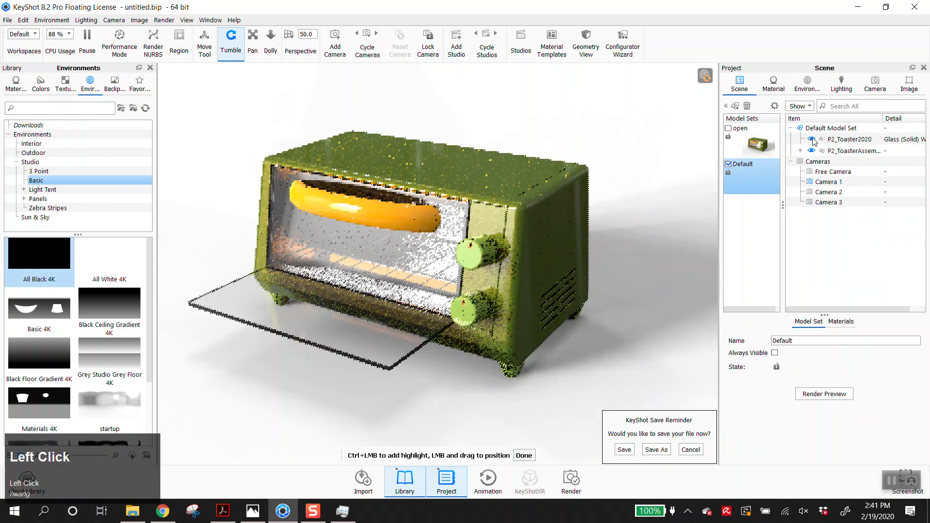
- Add a model set named open2 that clones P2_Toaster2020 and P2_ToasterAssembly from the Default model set
click(735, 106)
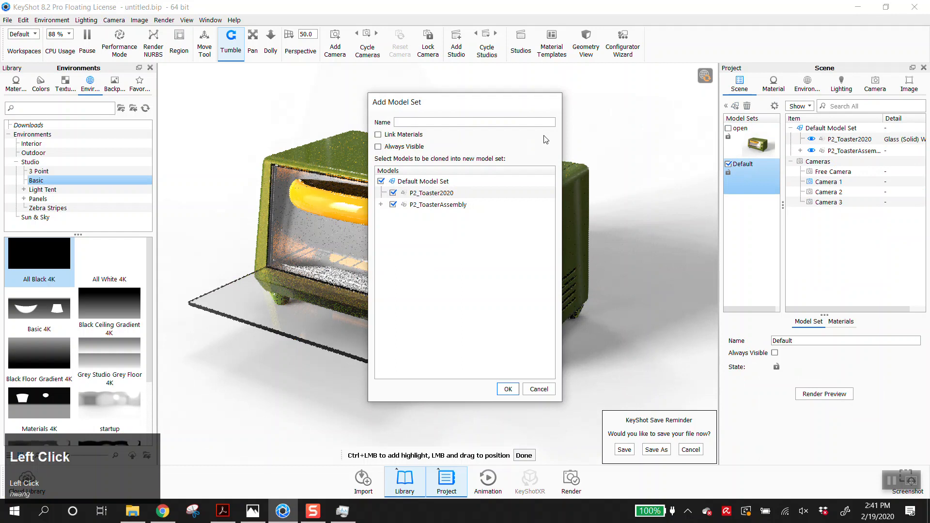
text(open2)
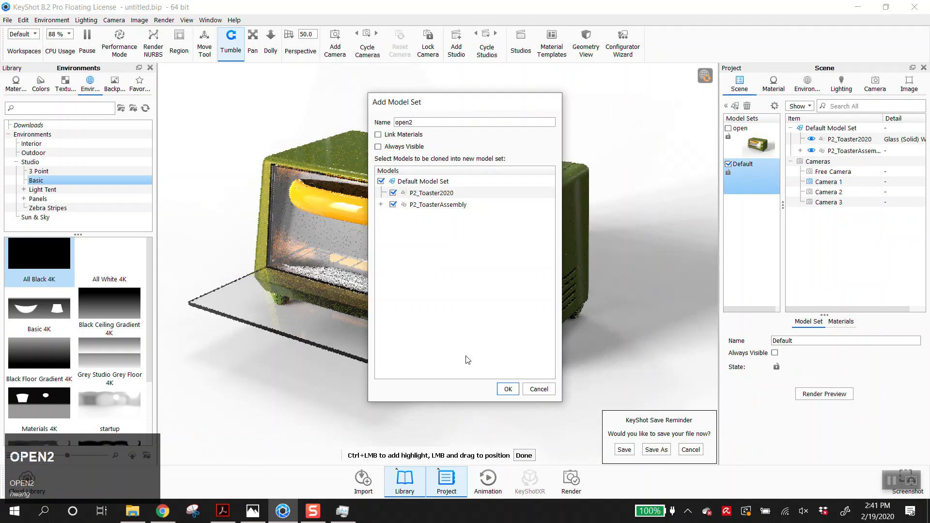
click(507, 389)
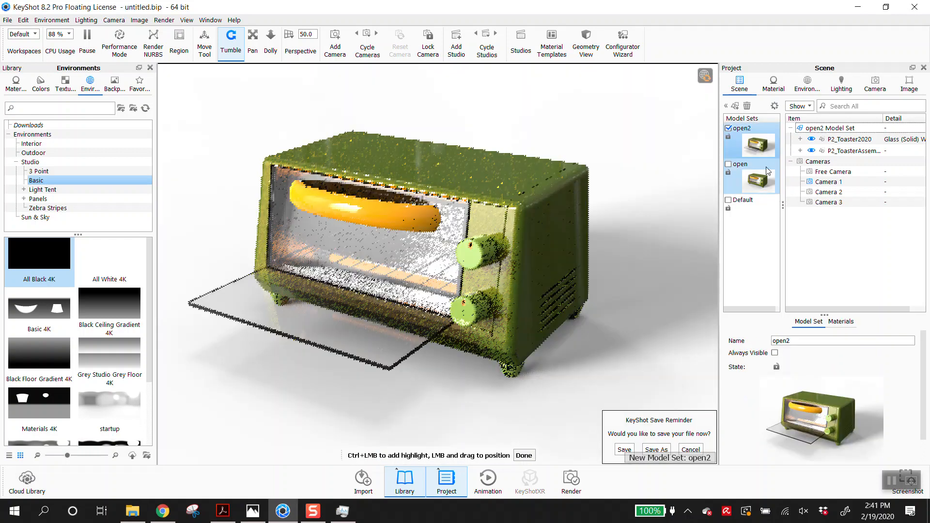
- Hide the closed door's solid glass part and P2_handle2020 inside P2_ToasterAssembly of the open2 model set
click(801, 140)
click(801, 163)
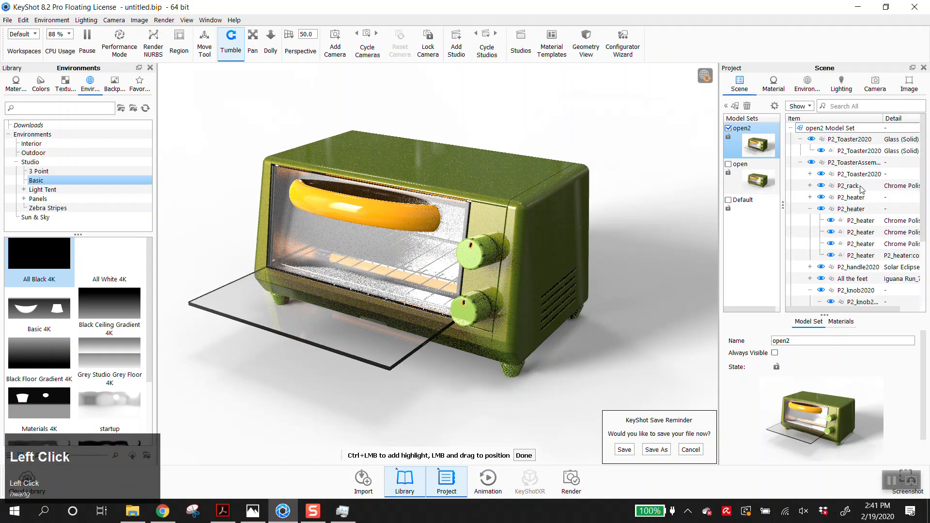
click(809, 174)
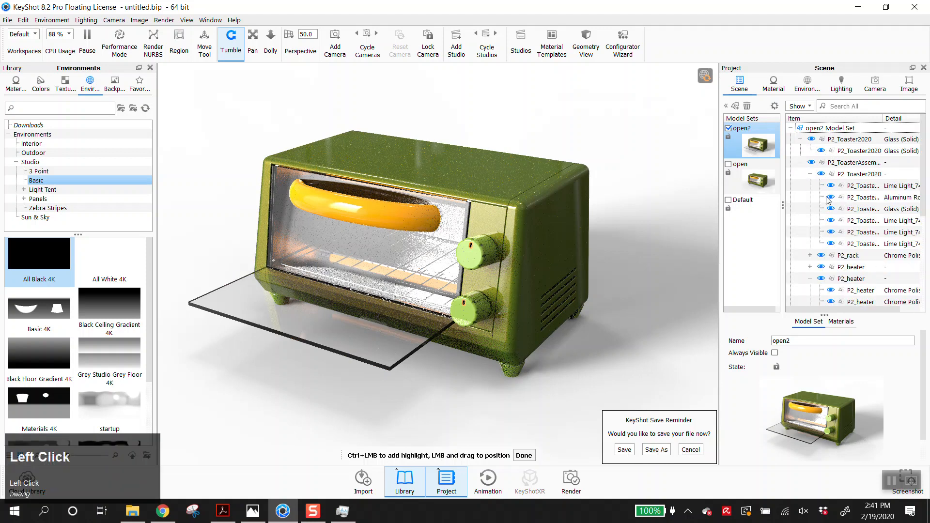
scroll(831, 208, down, 5)
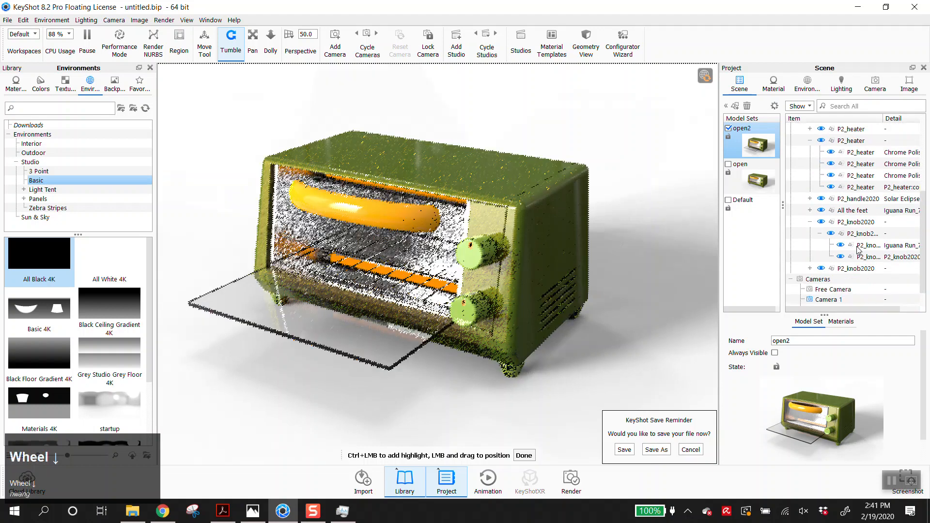
click(820, 176)
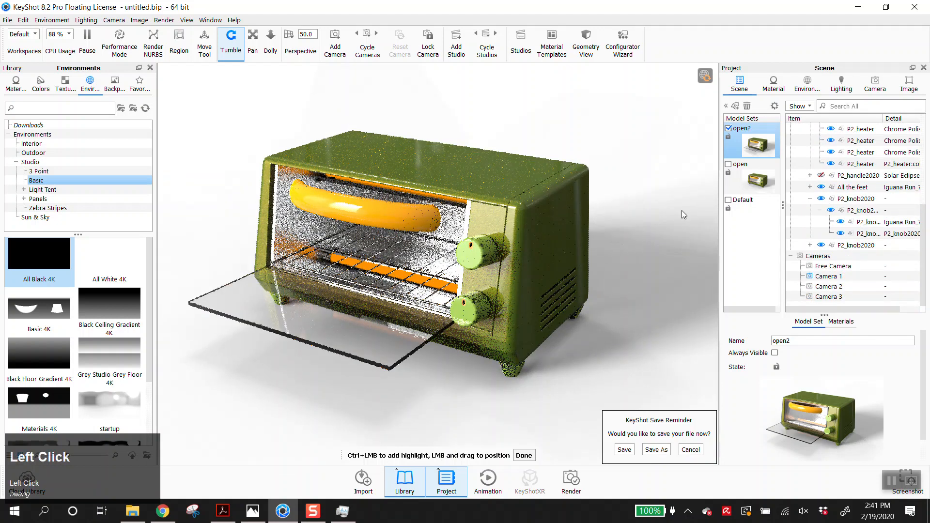
scroll(831, 218, up, 1)
scroll(831, 217, up, 4)
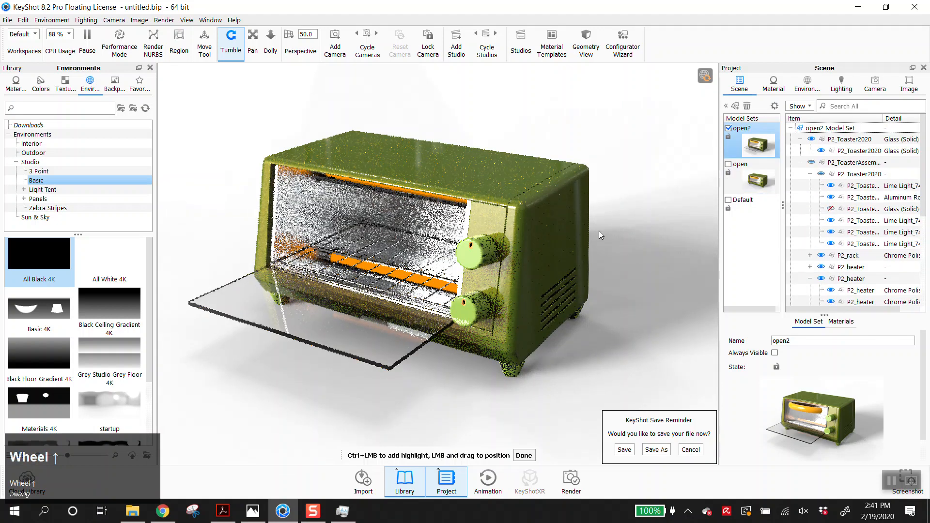
- Activate only the Default model set and hide its separate solid glass P2_Toaster2020 part
click(756, 229)
click(821, 149)
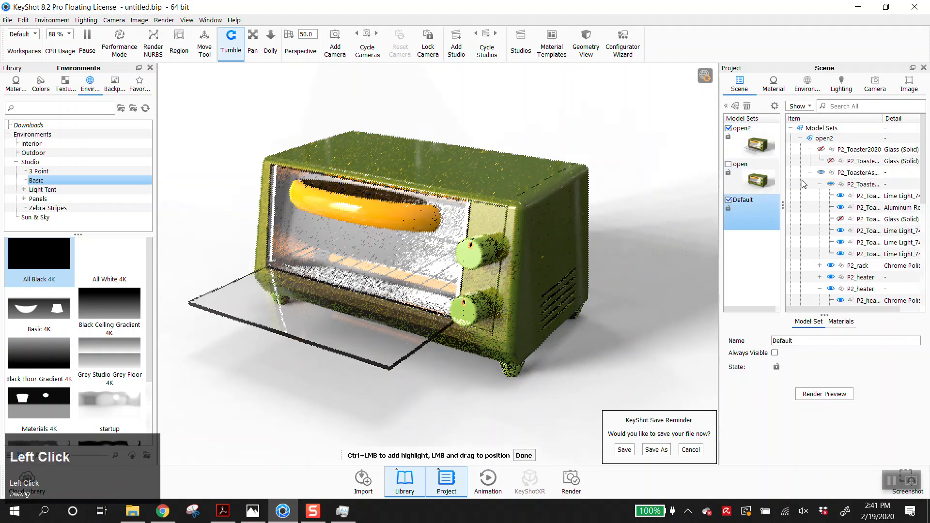
click(734, 131)
click(734, 132)
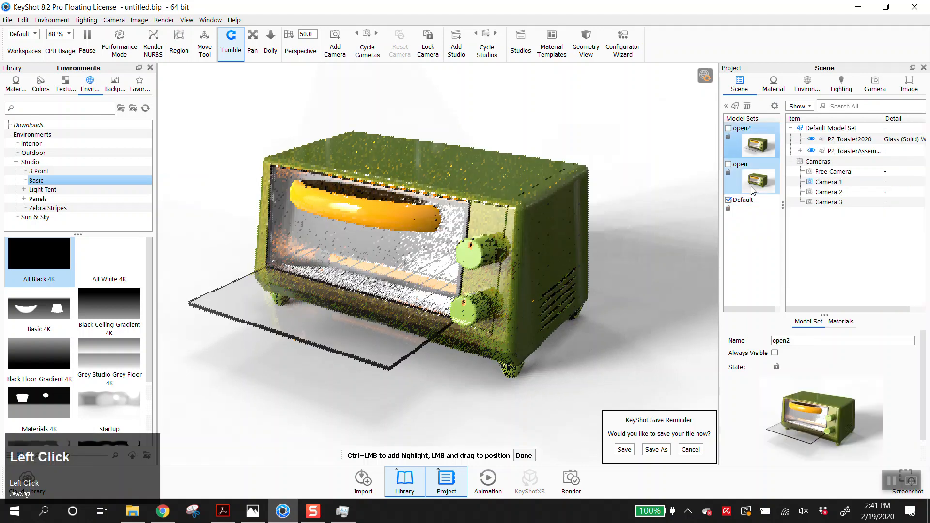
click(812, 140)
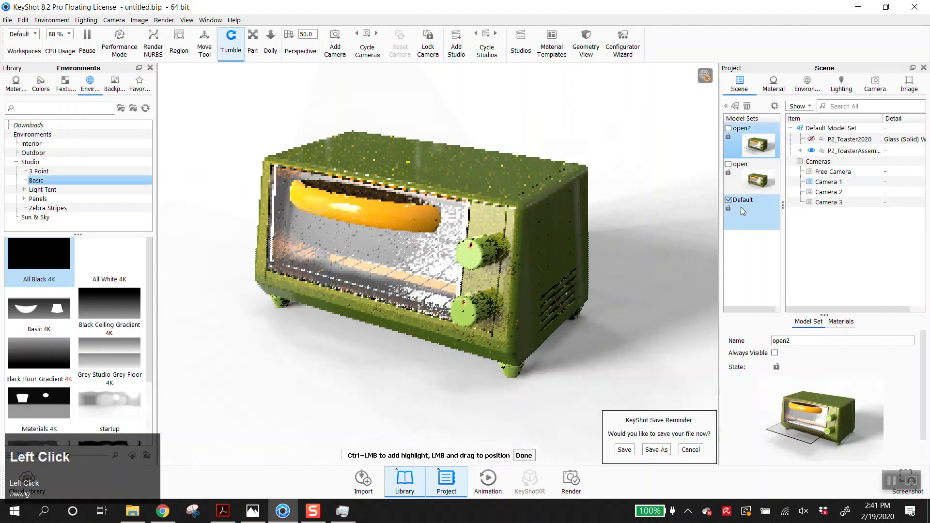
- Switch to the open2 model set and restore the visibility of its separate solid glass P2_Toaster2020 group
click(728, 200)
click(728, 128)
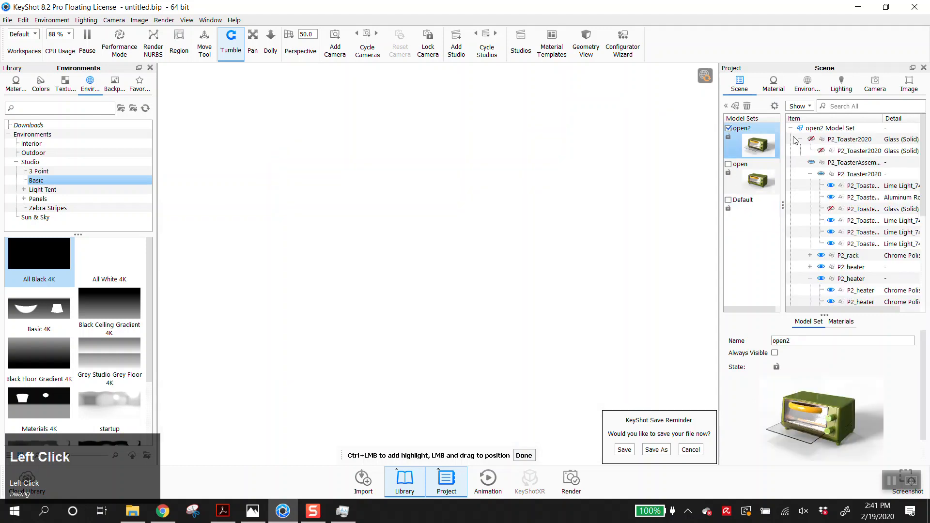
click(812, 140)
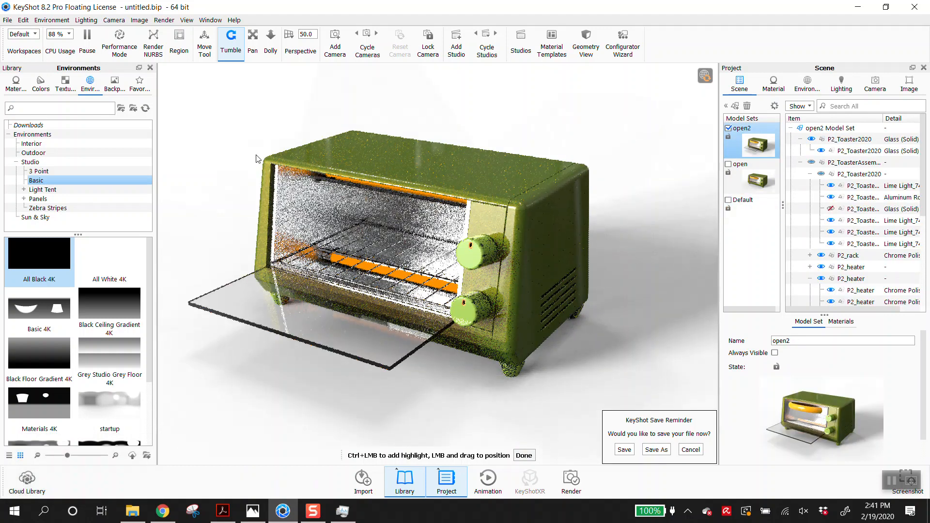
- Switch to the Default model set and apply a yellow-orange material to the toaster body
click(728, 128)
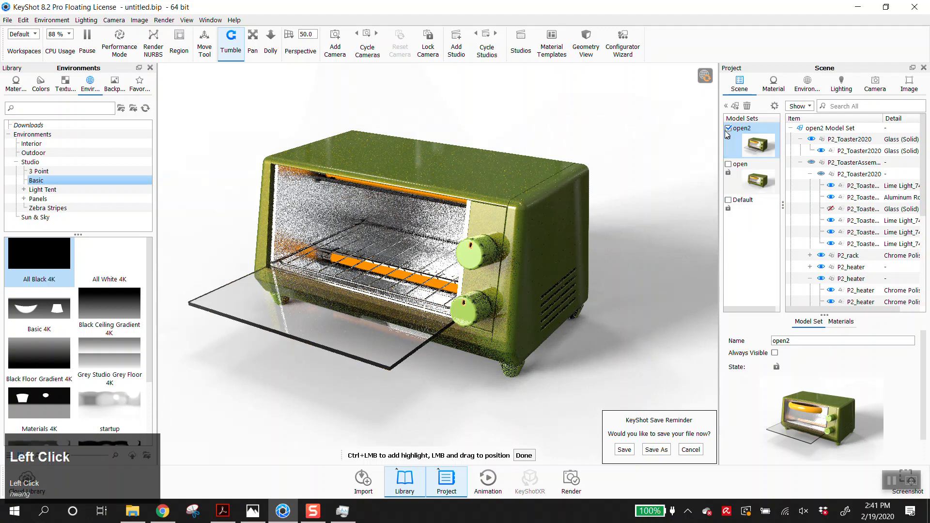
click(728, 199)
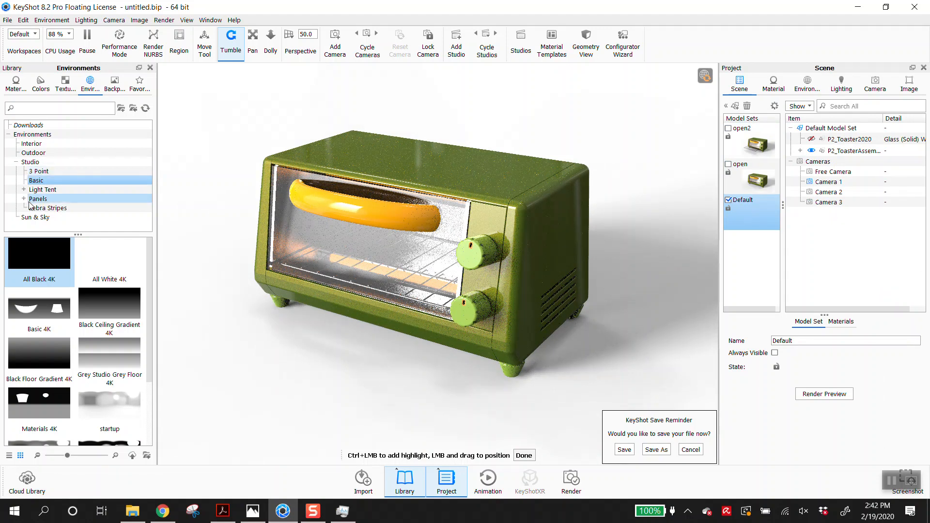
scroll(32, 201, up, 2)
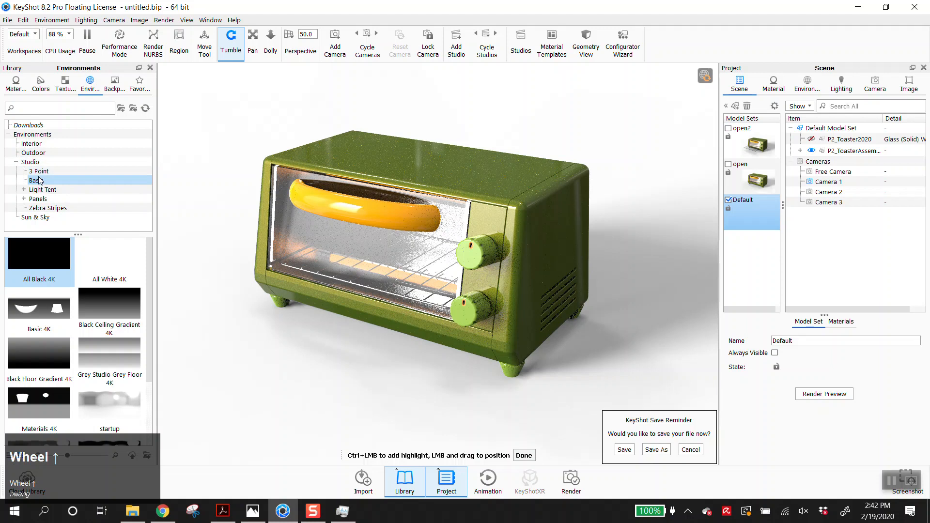
scroll(110, 257, down, 1)
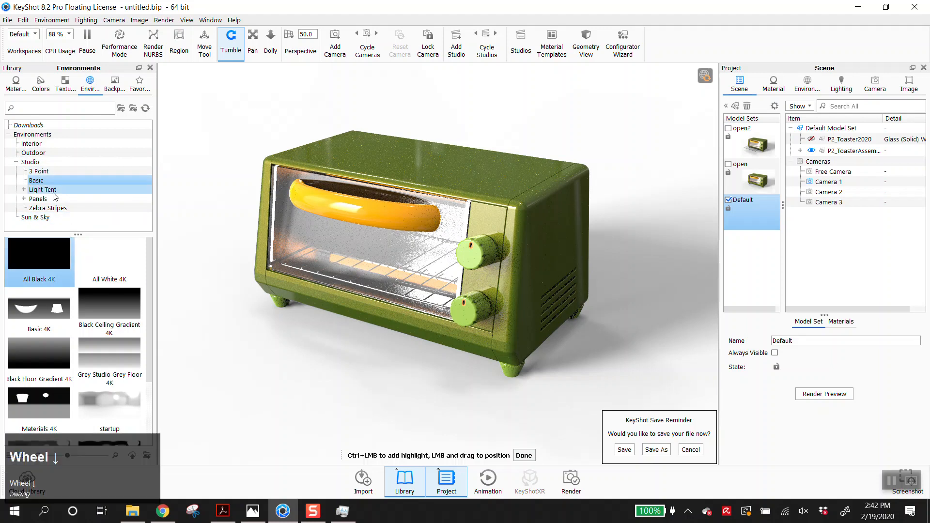
click(16, 82)
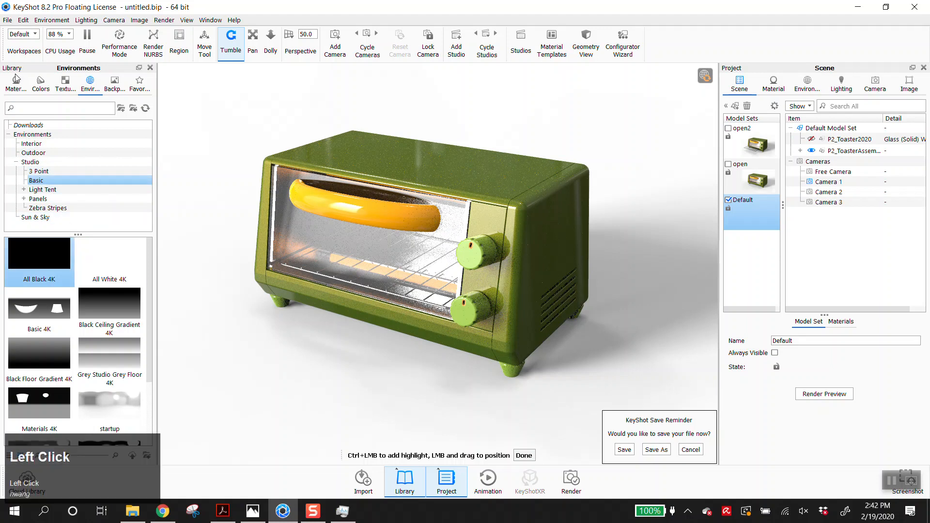
drag(21, 390, 534, 172)
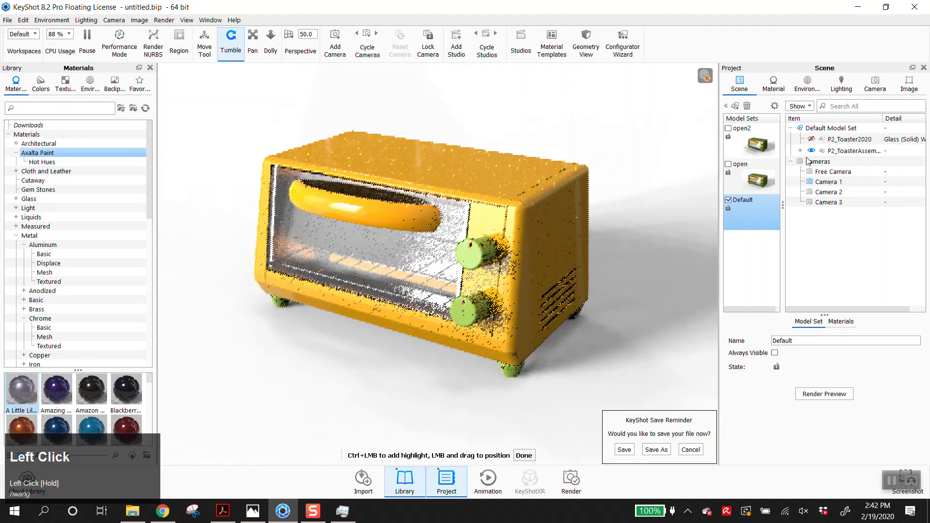
- Alternate between the Default and open2 model sets to compare their toaster body colours
click(728, 129)
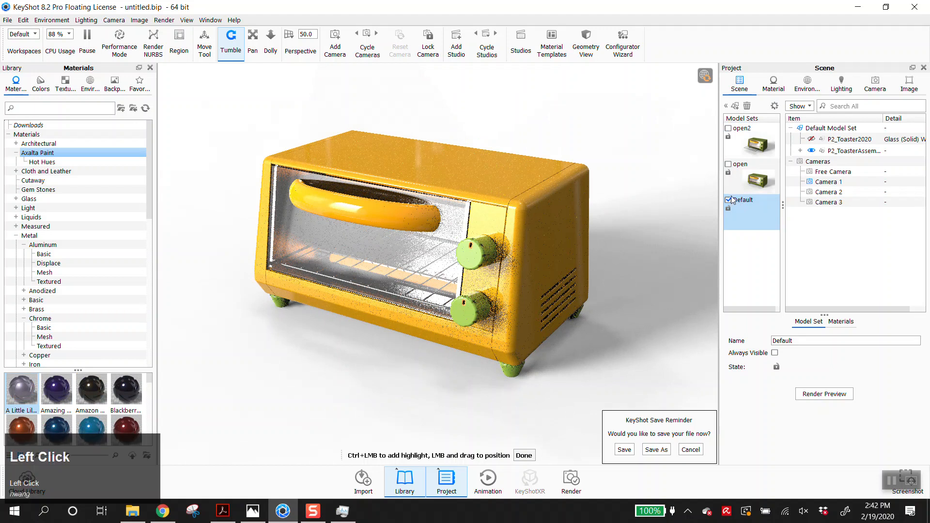
click(728, 129)
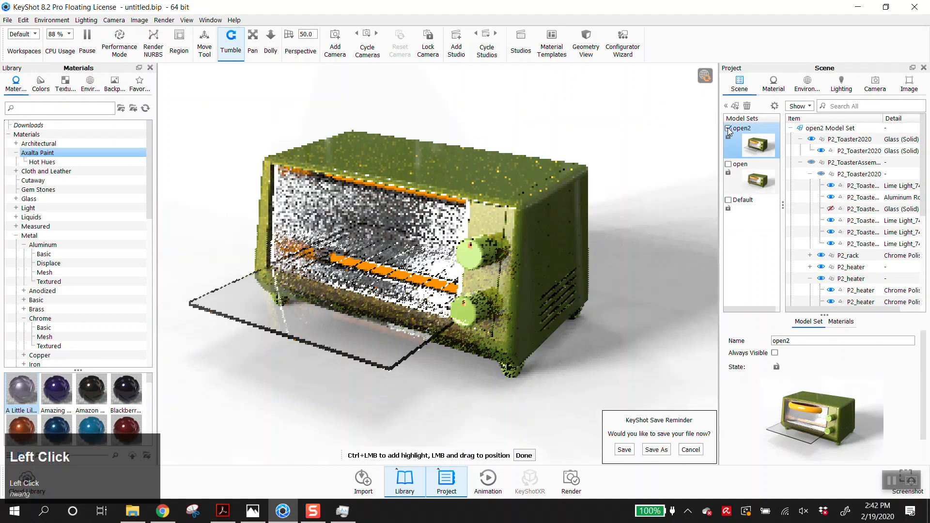
click(728, 200)
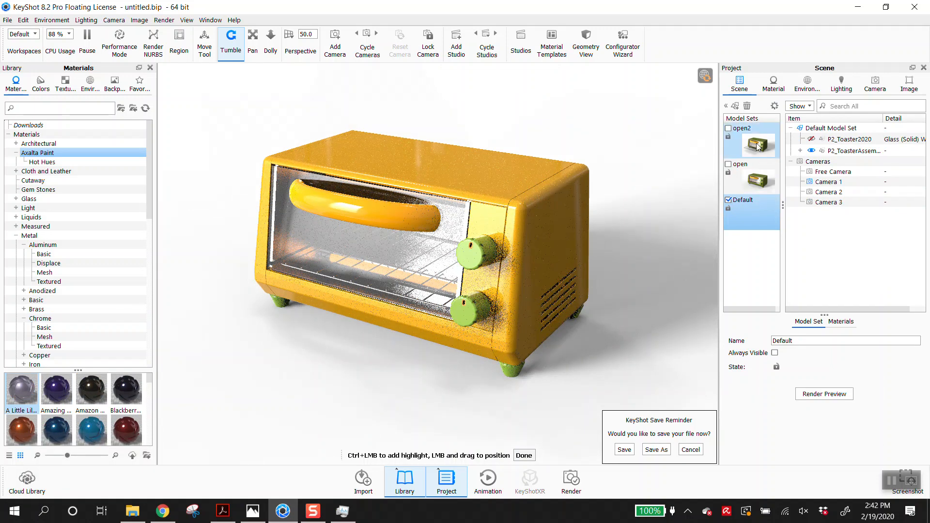
click(744, 201)
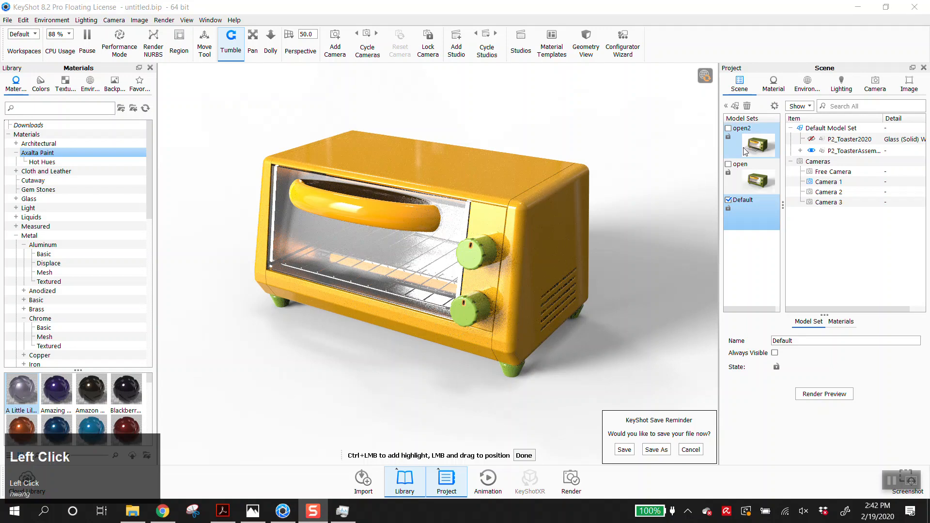
- In the open2 model set, move P2_handle2020 between the two P2_heater groups and make it visible
click(727, 129)
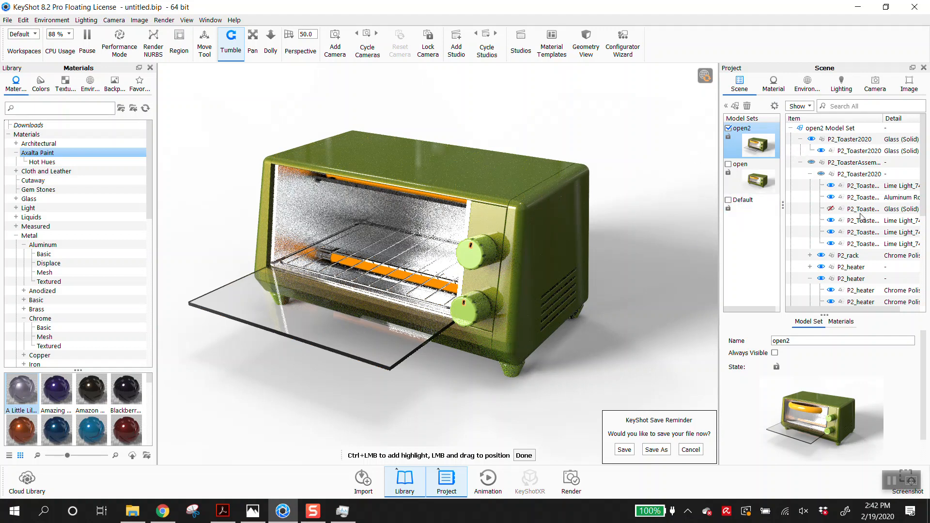
scroll(864, 270, down, 2)
click(851, 269)
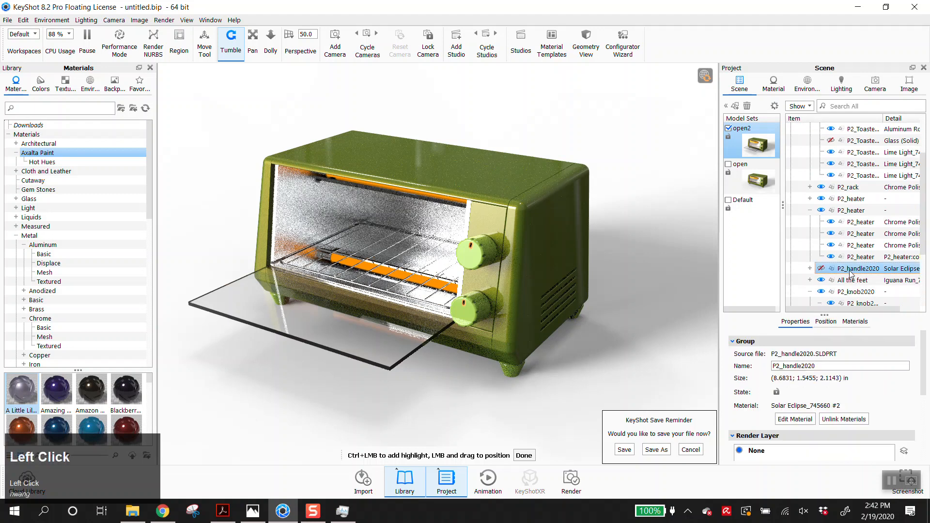
drag(863, 271, 863, 211)
click(590, 274)
click(819, 211)
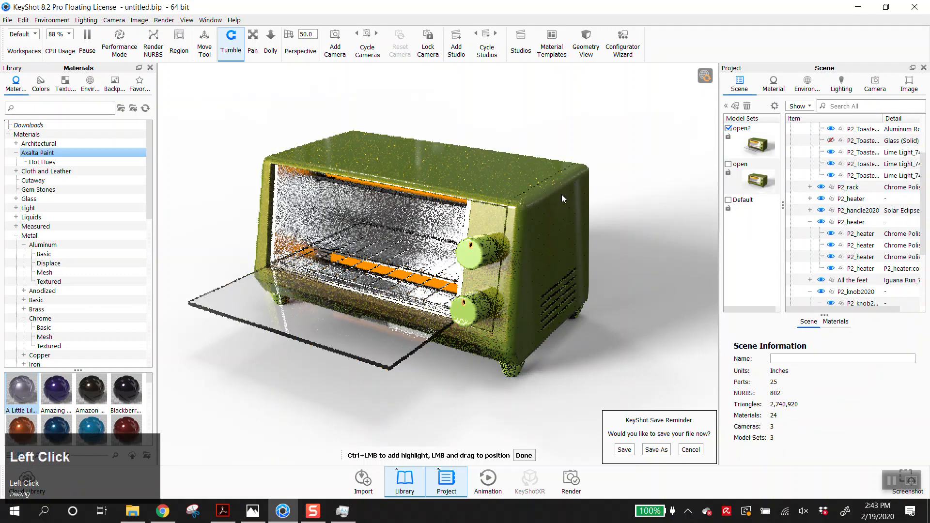
- Select the P2_handle2020 group in the open2 model set and open its position values
scroll(861, 247, down, 4)
scroll(860, 257, up, 3)
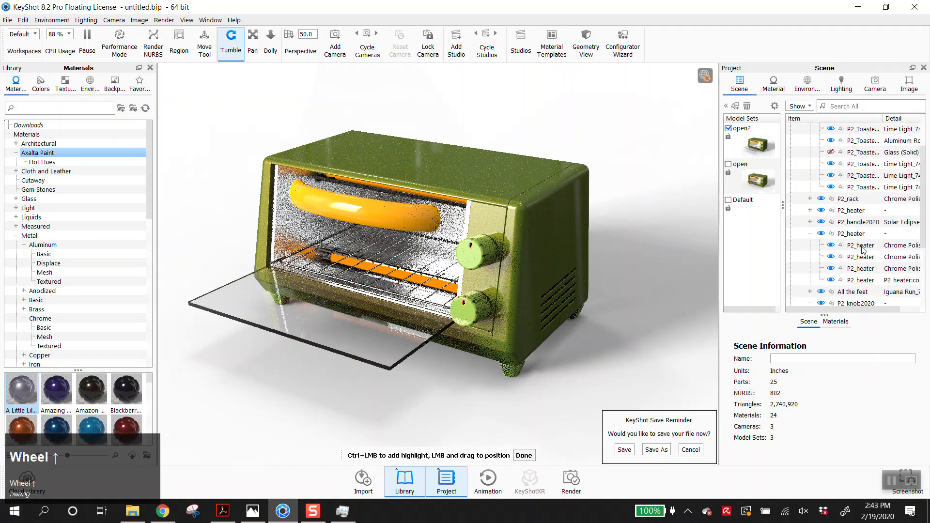
scroll(865, 237, up, 1)
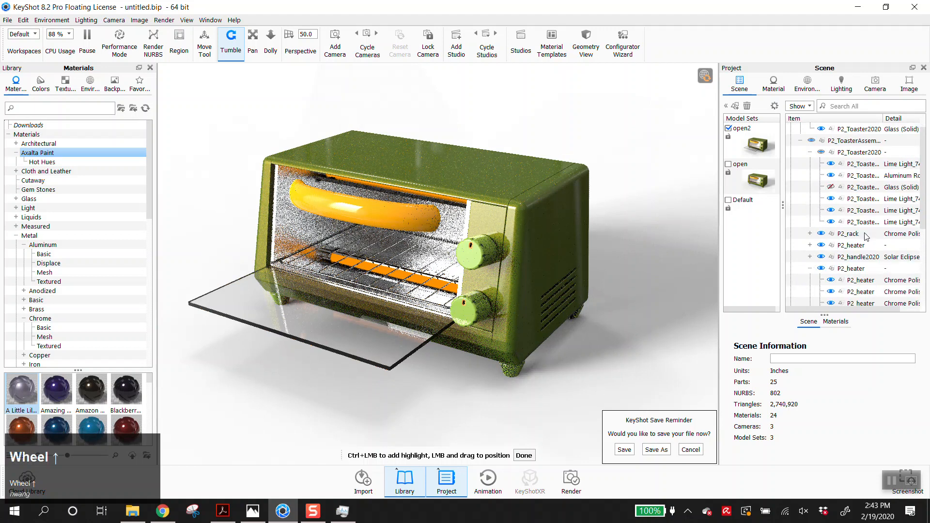
click(865, 258)
scroll(886, 392, down, 1)
scroll(886, 391, up, 1)
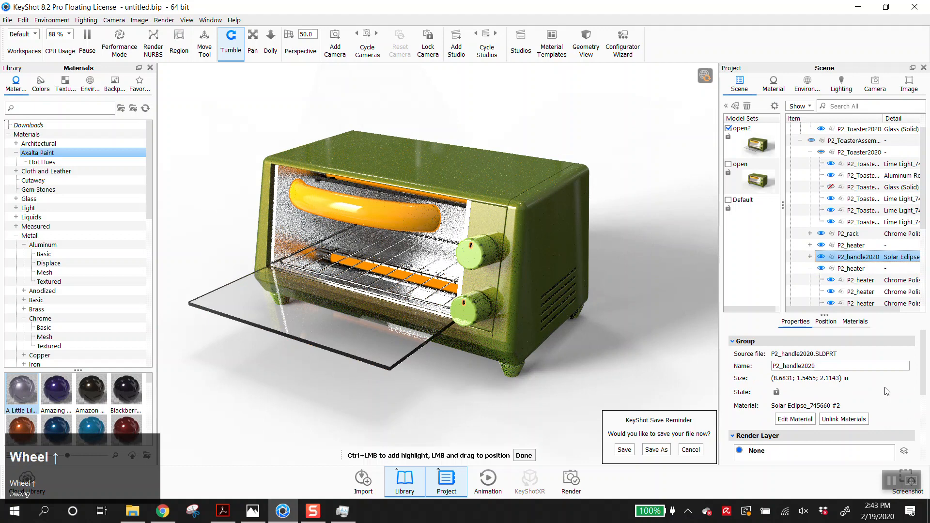
click(823, 325)
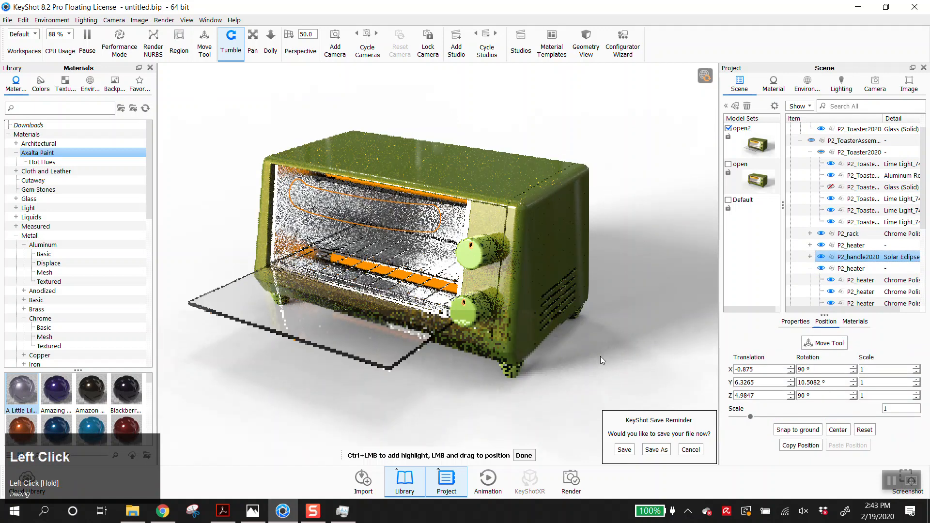
- Try an X rotation of 0° on the handle and set it back to 90°
click(811, 382)
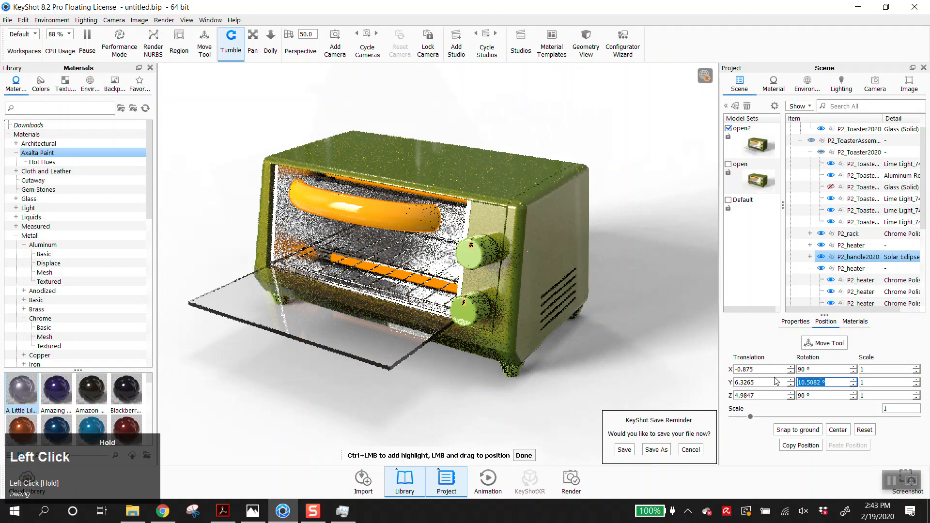
click(800, 395)
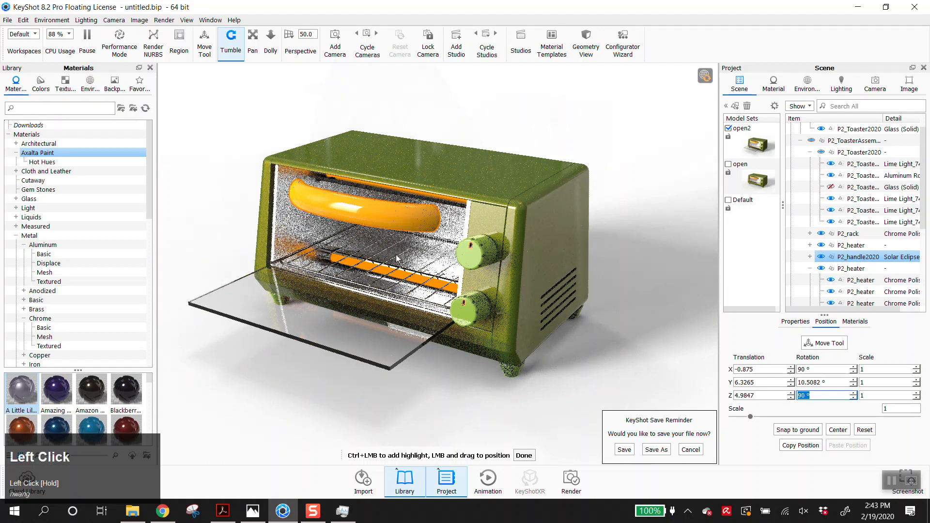
click(816, 370)
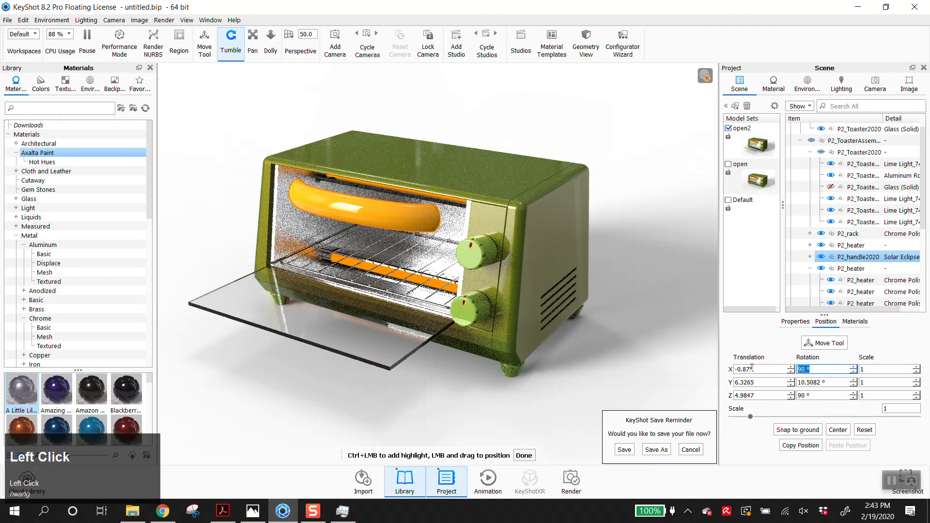
text(0)
key(Tab)
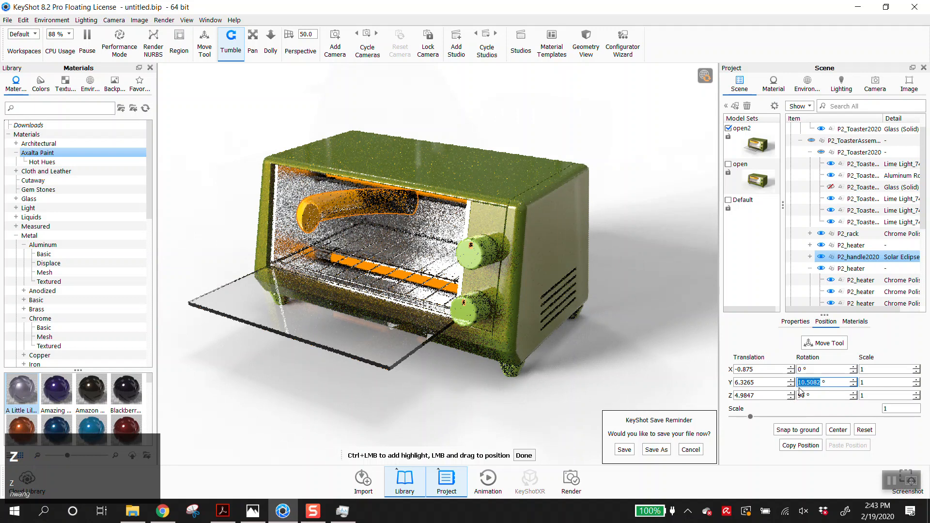
click(804, 369)
text(90)
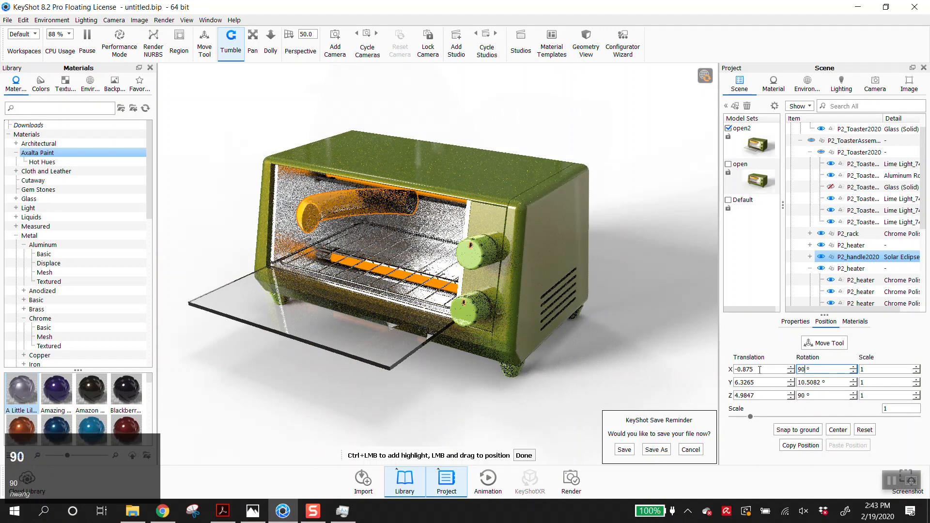
- Try Y rotations of 0° and 90° on the handle, and settle on -90°
key(Tab)
text(0)
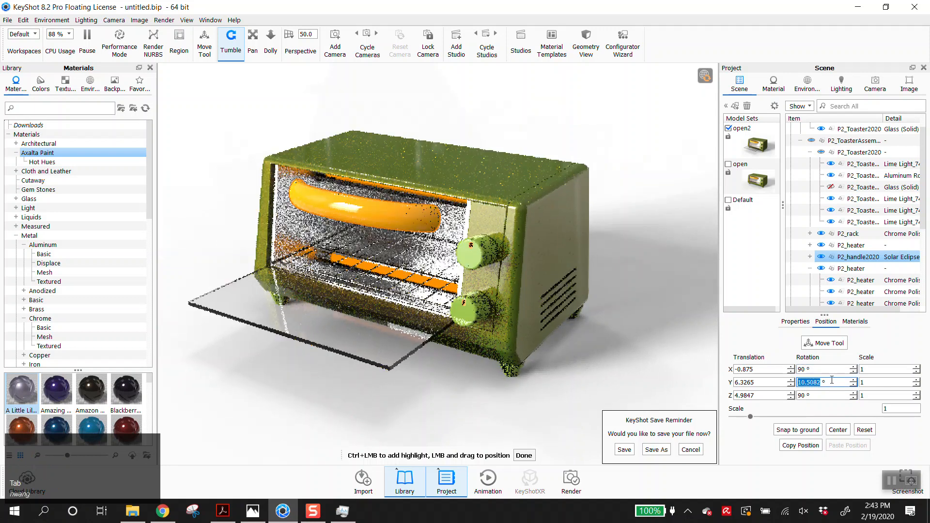
key(Tab)
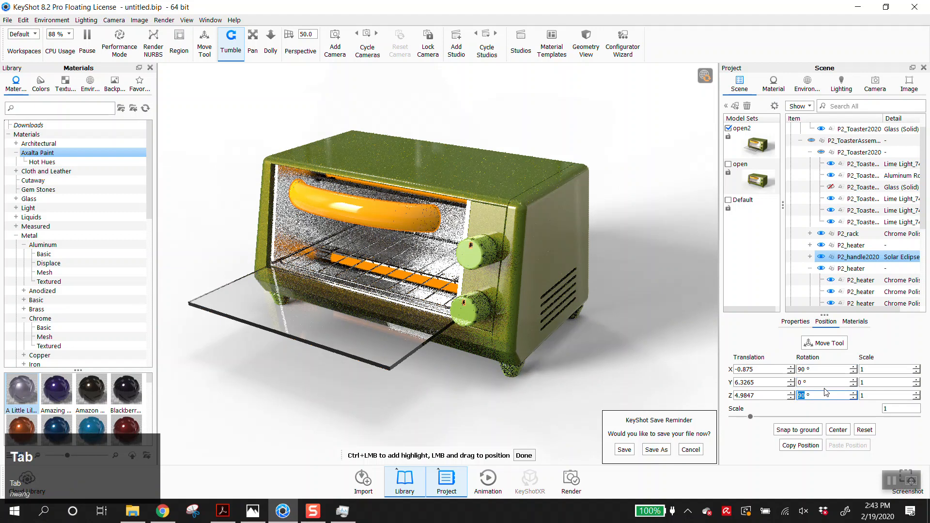
click(828, 383)
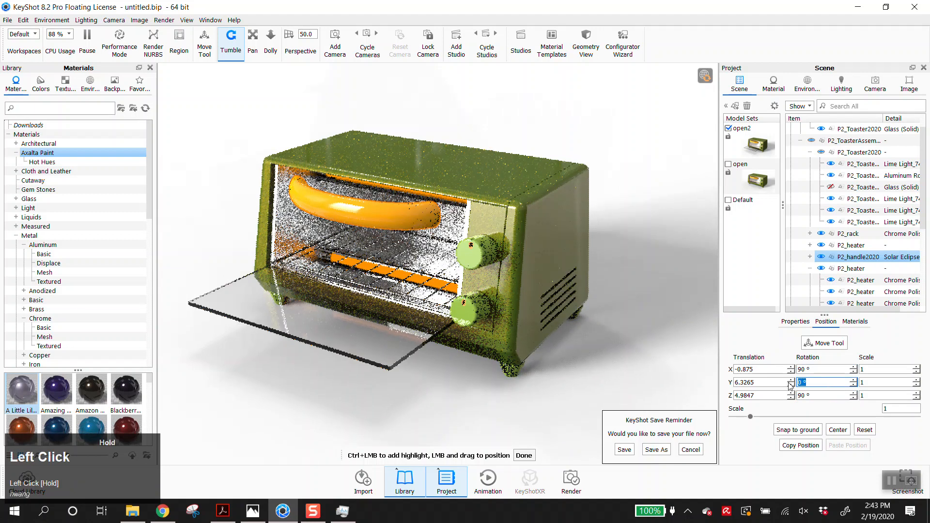
text(90)
key(Tab)
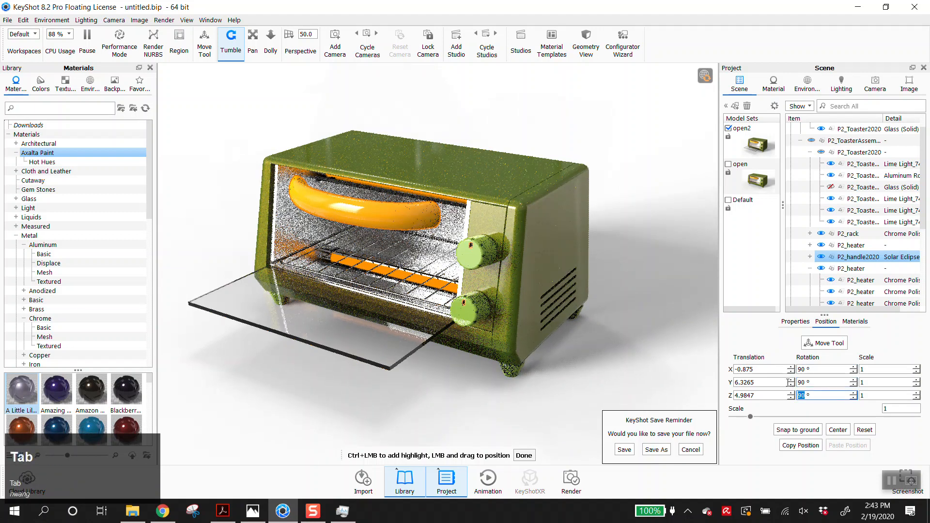
click(800, 383)
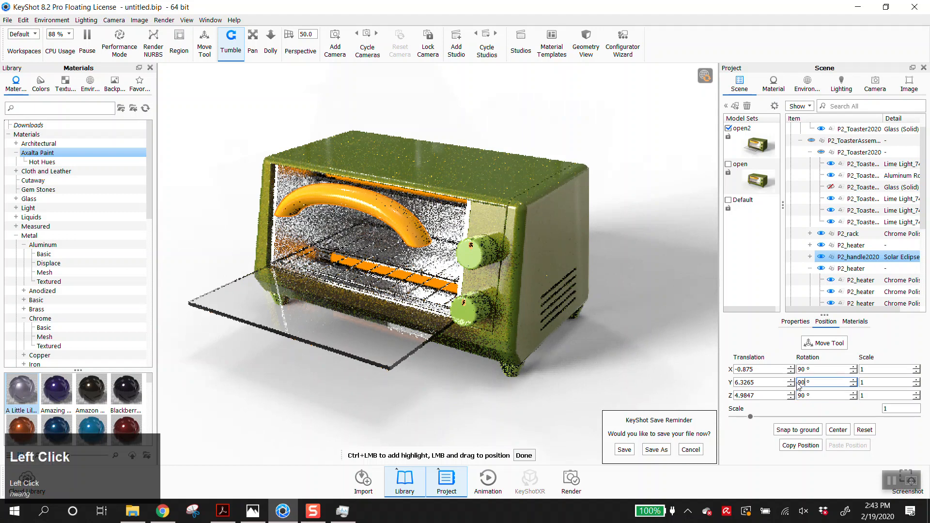
text(-)
key(Tab)
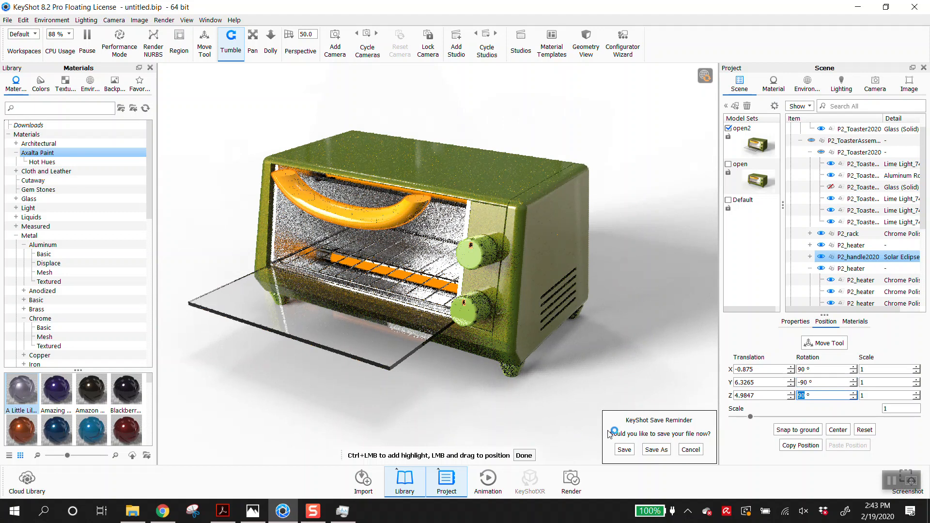
- Finish the highlight placement and move the handle down and forward to the open glass door's front edge, about Y 0.89 and Z 8.02
click(524, 458)
right_click(340, 215)
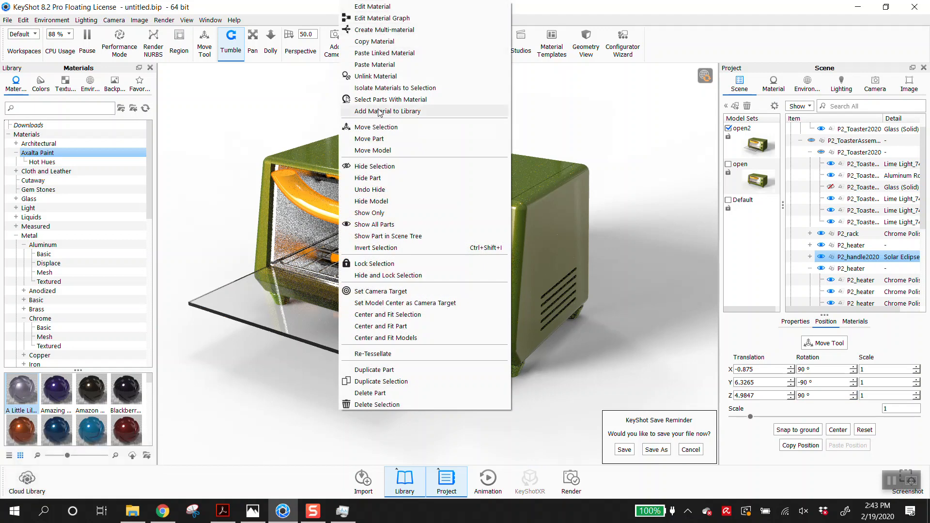
click(375, 128)
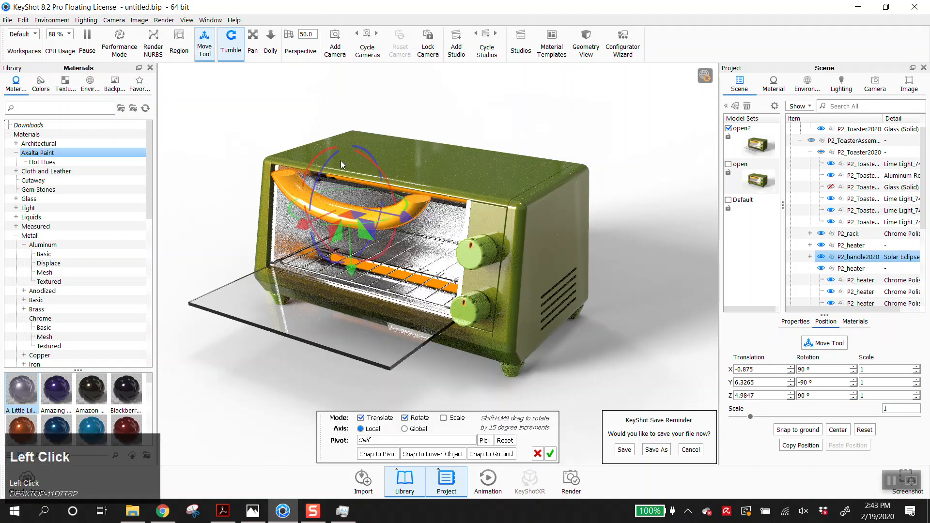
drag(350, 270, 355, 325)
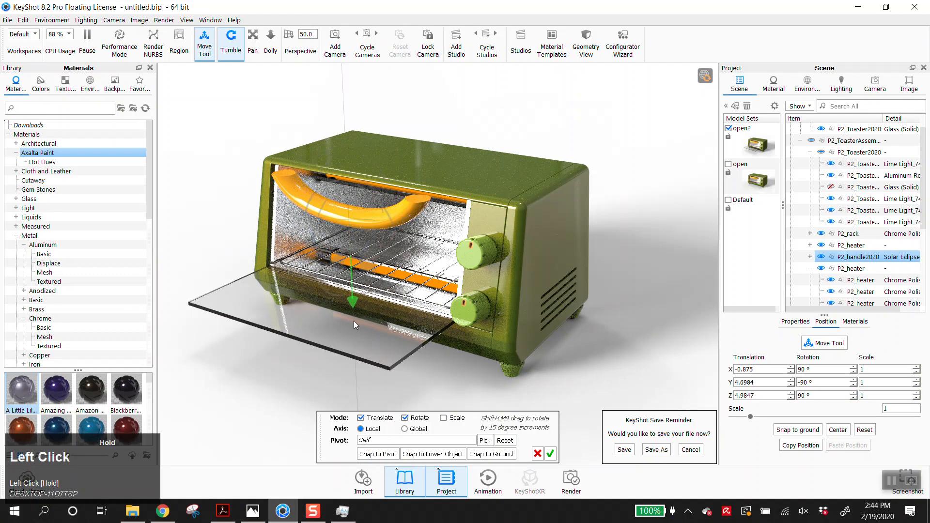
drag(349, 357, 338, 404)
drag(308, 341, 241, 392)
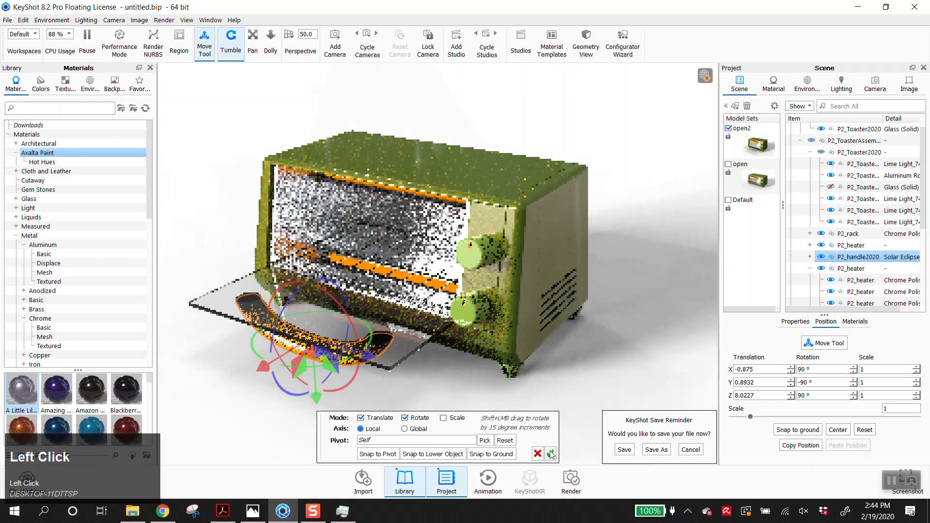
click(550, 454)
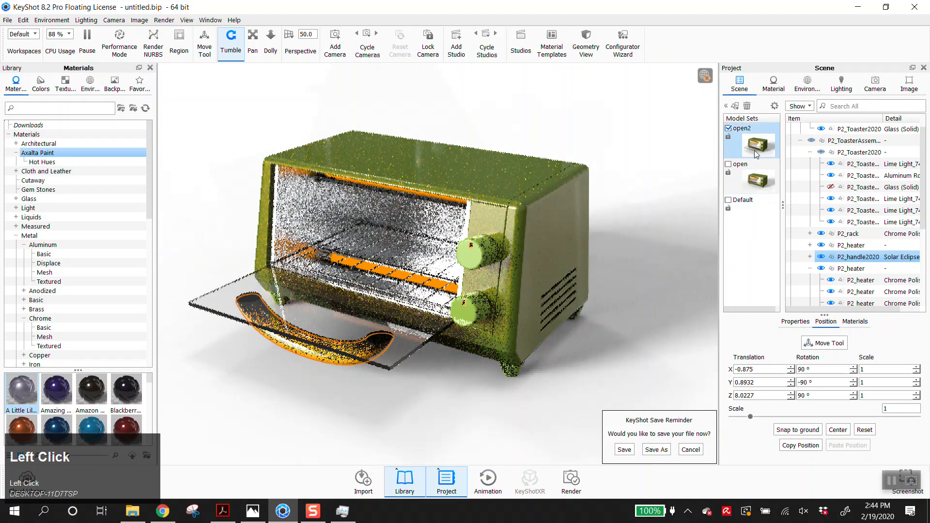
- Compare the Default and open2 model sets, and check the studio settings and the lower heater's material in open2
click(727, 200)
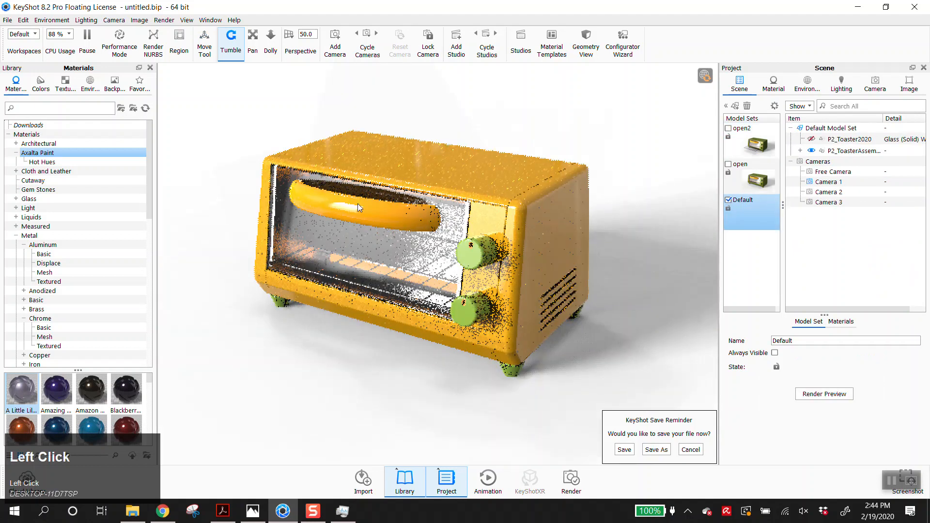
click(728, 128)
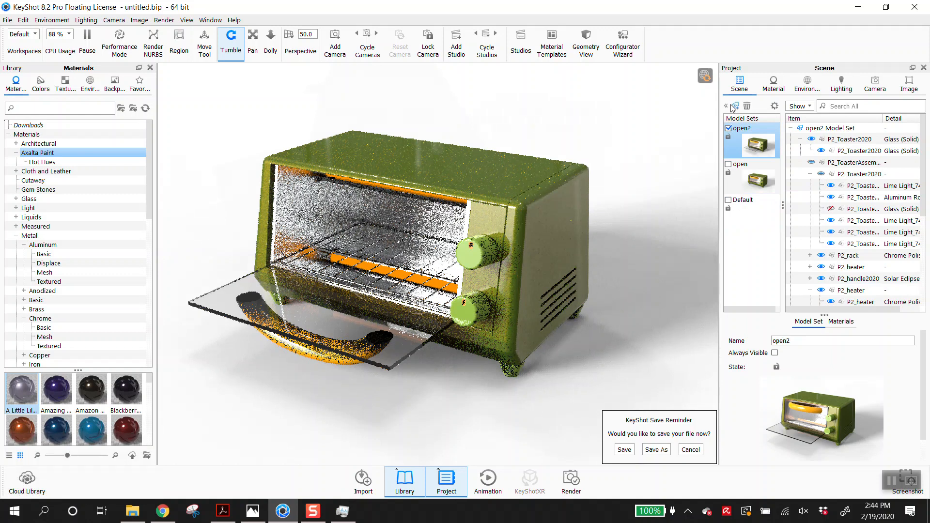
key(u)
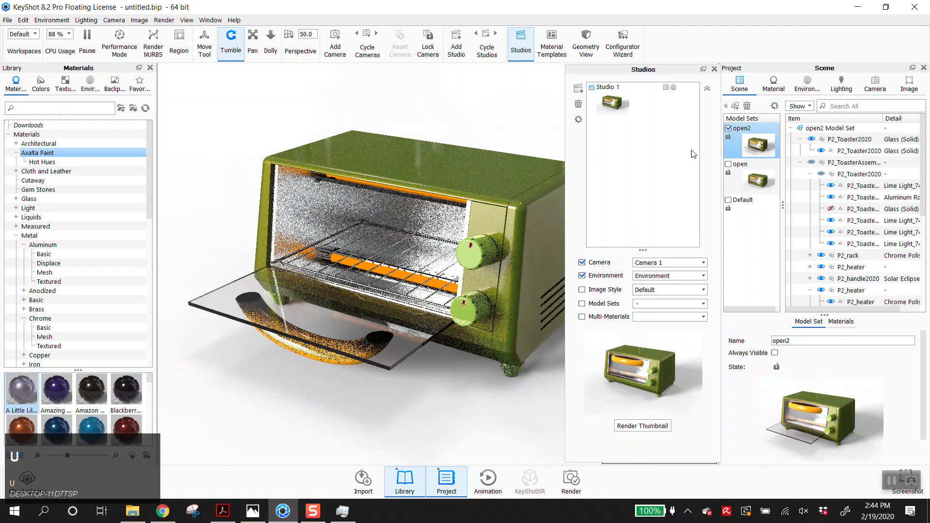
click(713, 69)
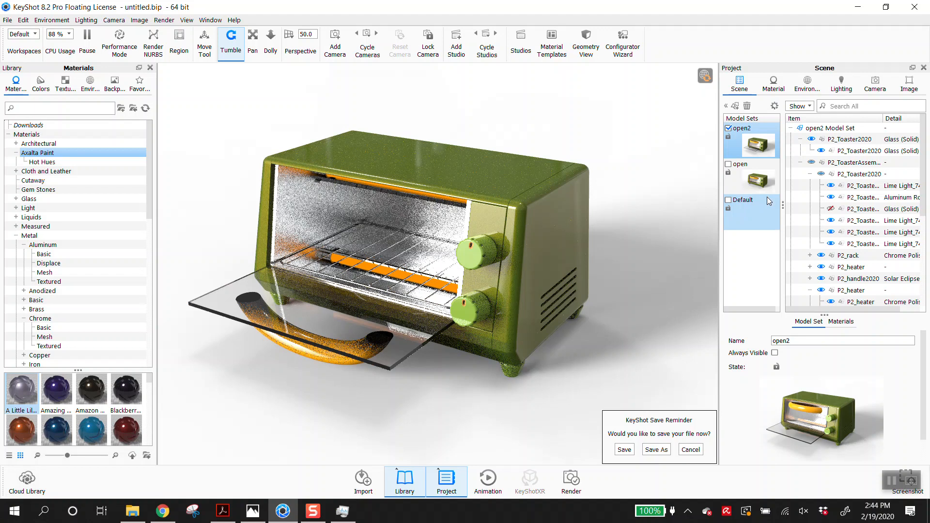
double_click(364, 269)
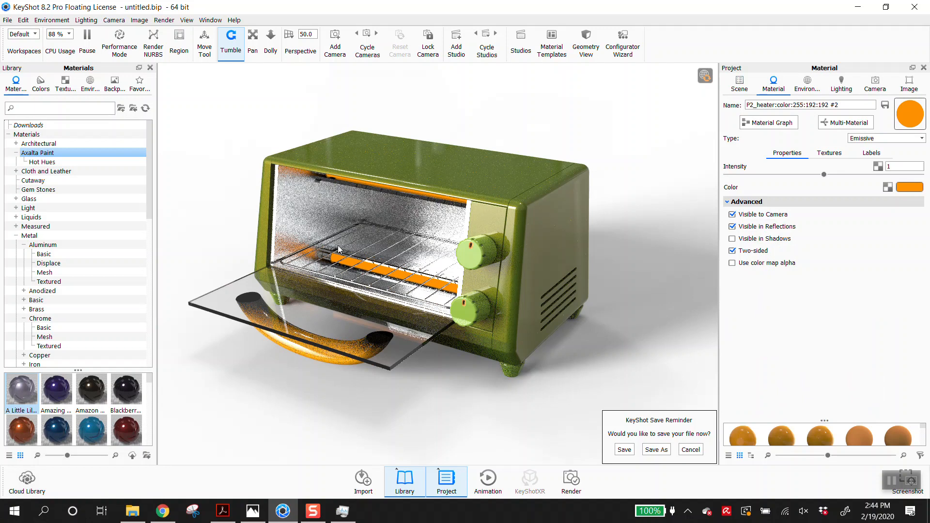
click(733, 91)
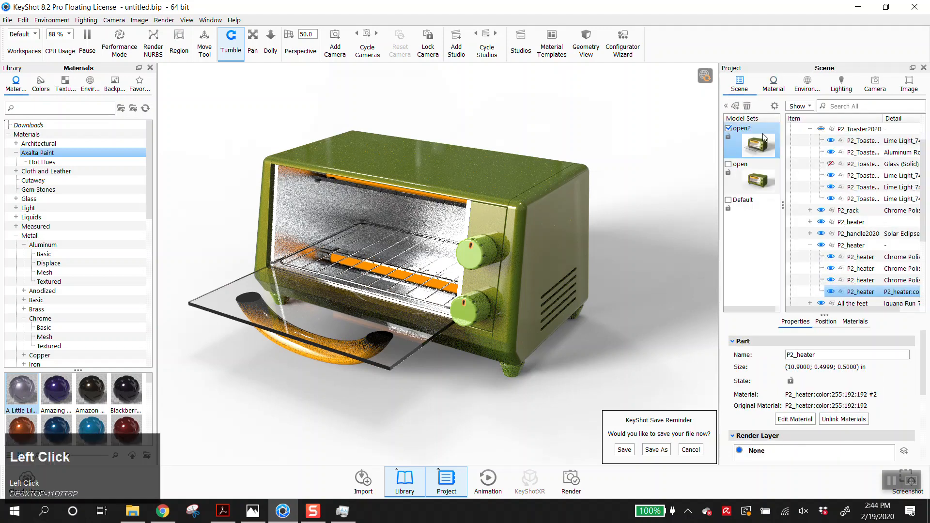
- Switch to the Default model set and hide the solid glass part of the closed door
click(728, 129)
click(728, 200)
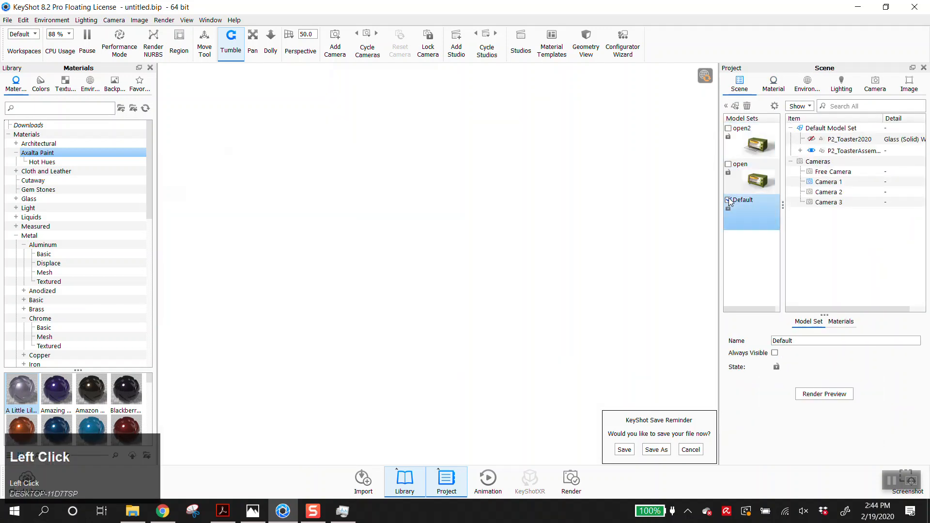
click(393, 261)
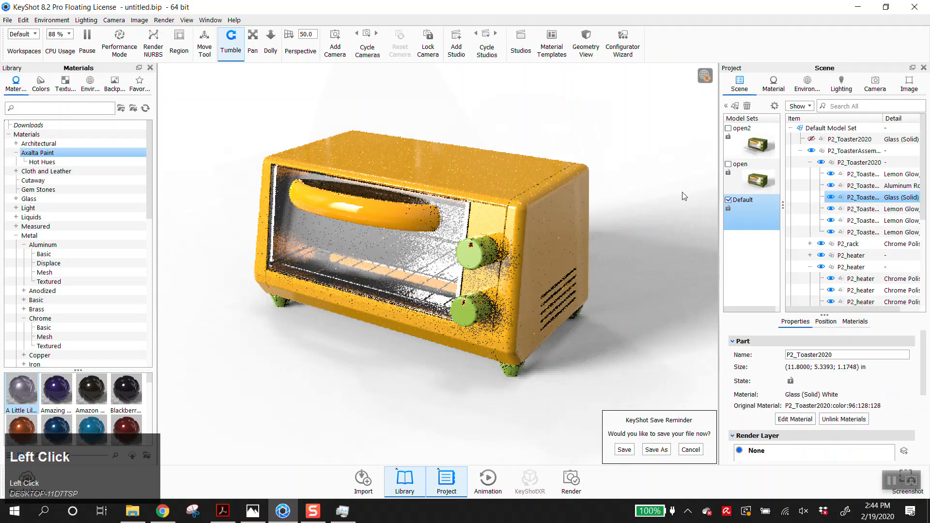
click(831, 196)
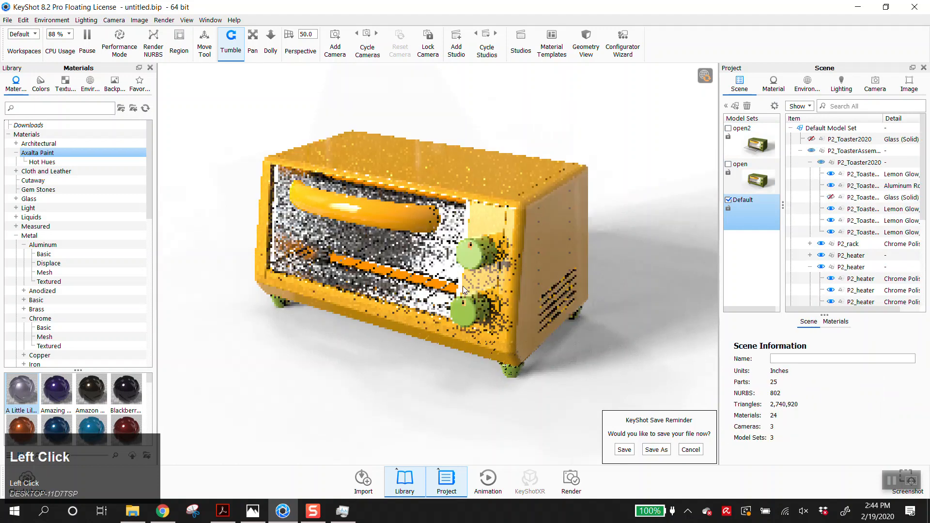
- Turn the lower heater's emissive material into a multi-material and duplicate its entry
double_click(428, 282)
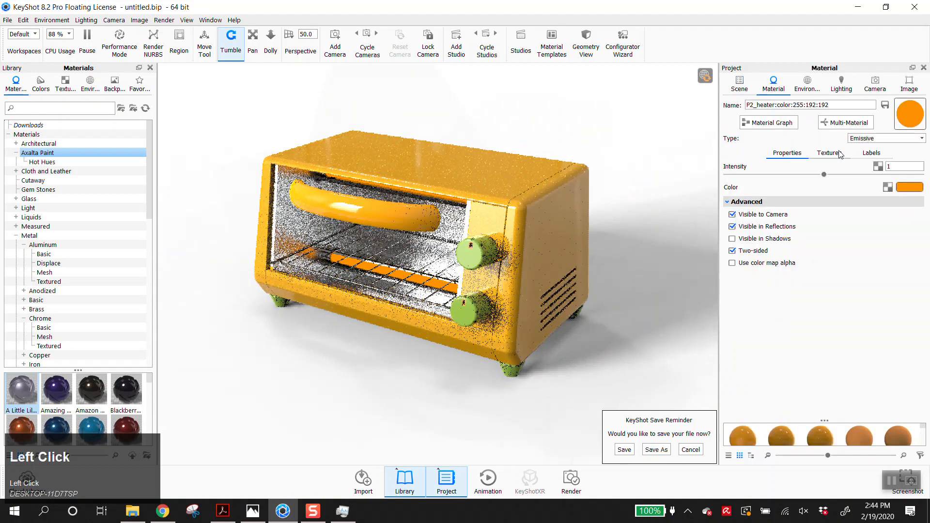
click(838, 124)
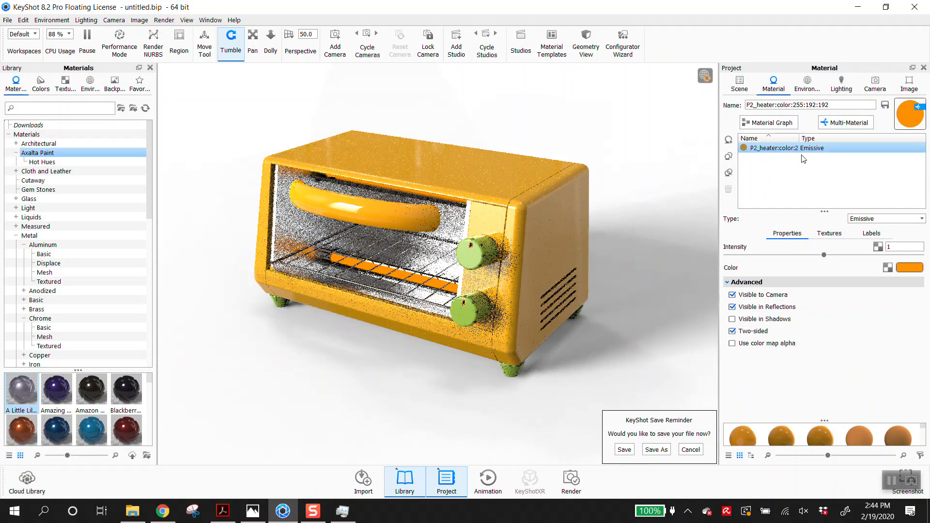
click(727, 156)
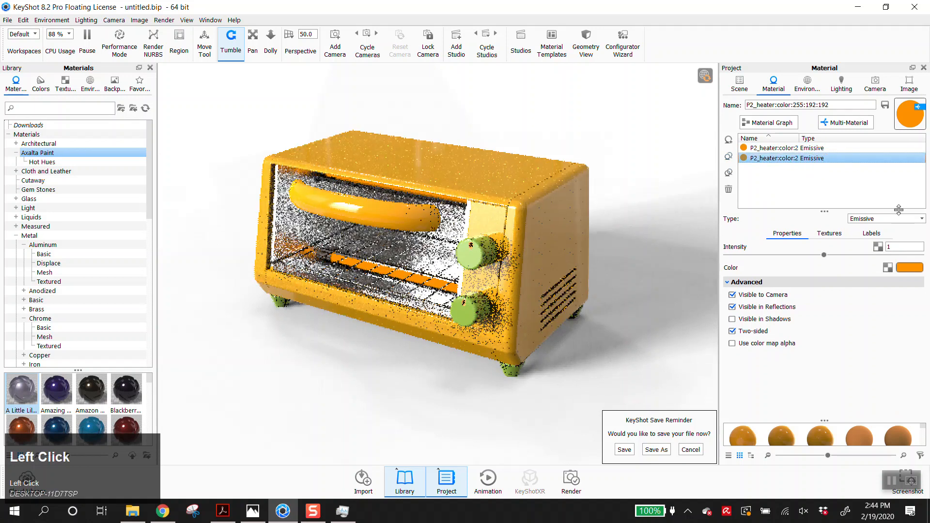
- Try the Flat type on the heater's duplicated material entry, and settle on Plastic
click(917, 219)
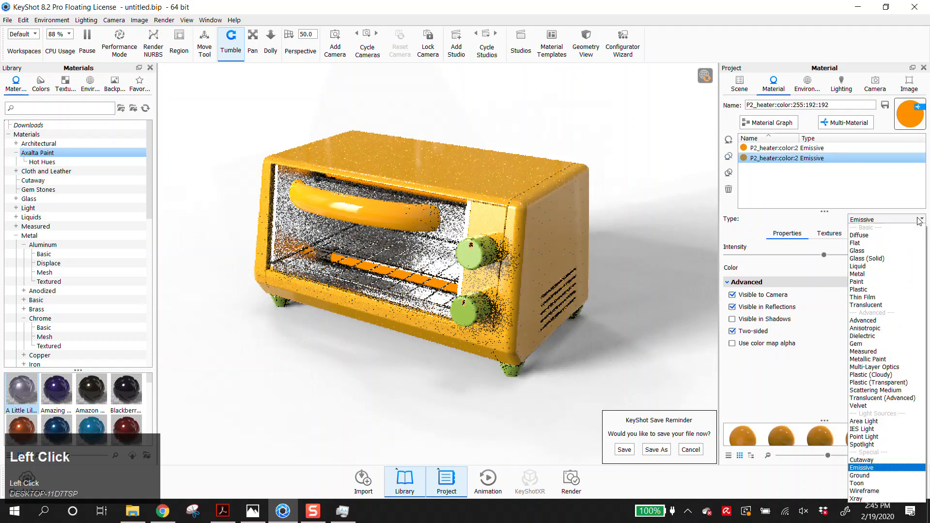
click(856, 243)
double_click(780, 158)
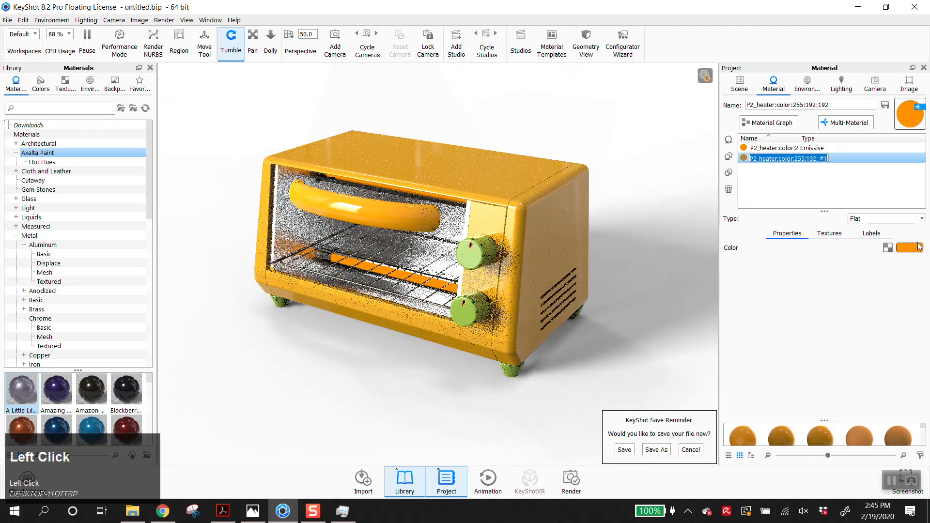
click(886, 219)
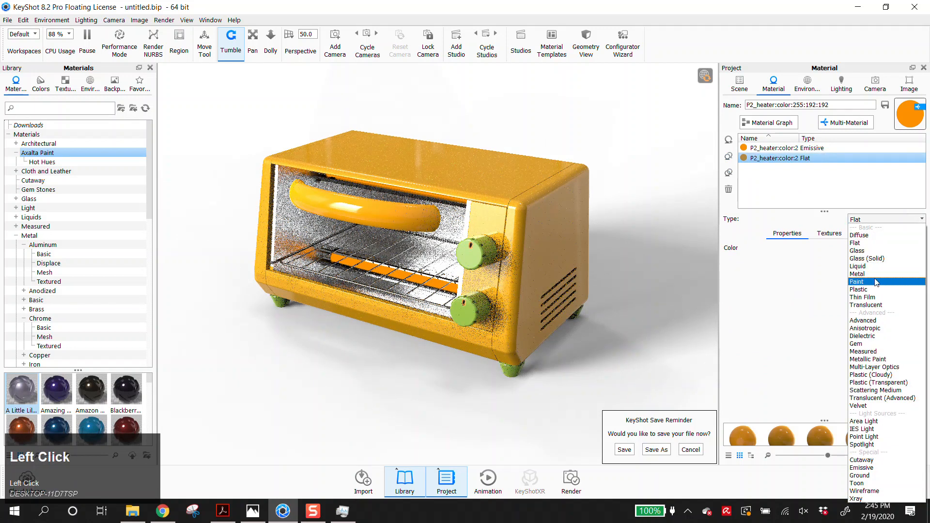
click(871, 291)
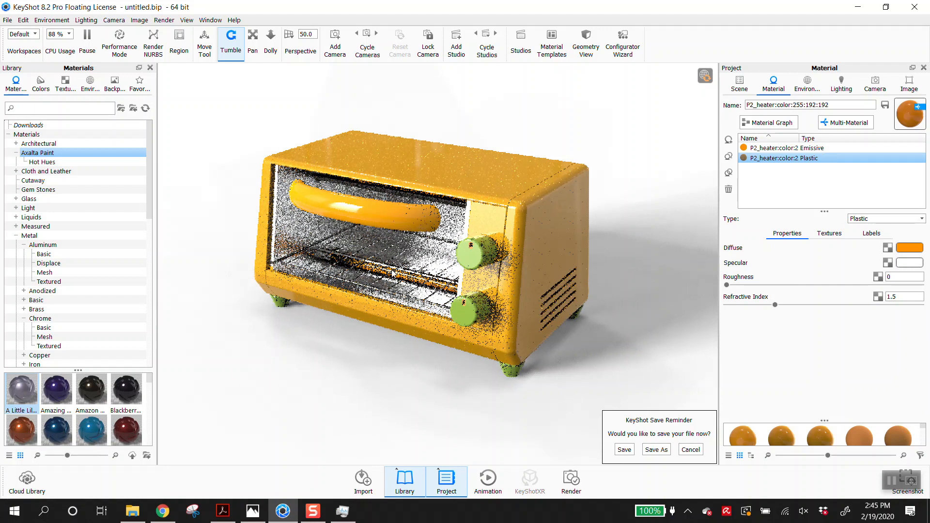
- Show the closed door's glass again in the Default model set and switch to the open2 model set
click(739, 84)
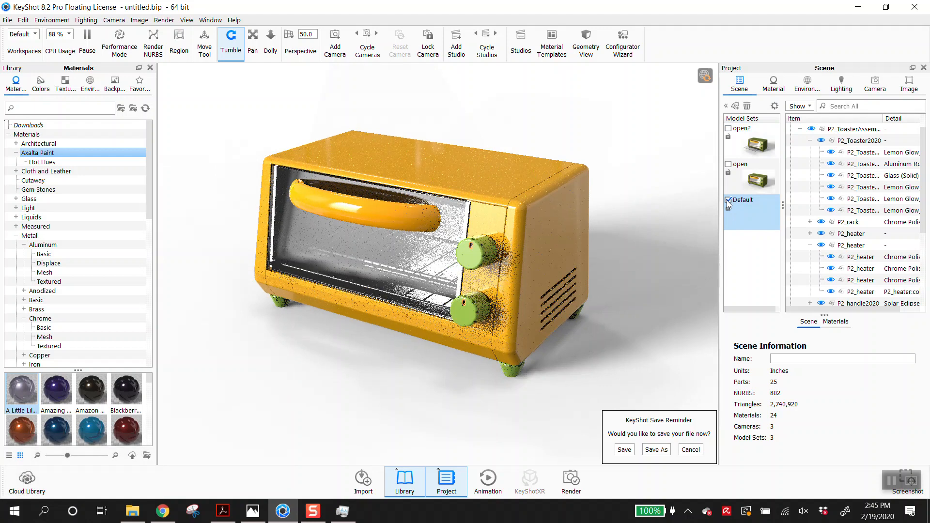
click(726, 200)
click(727, 129)
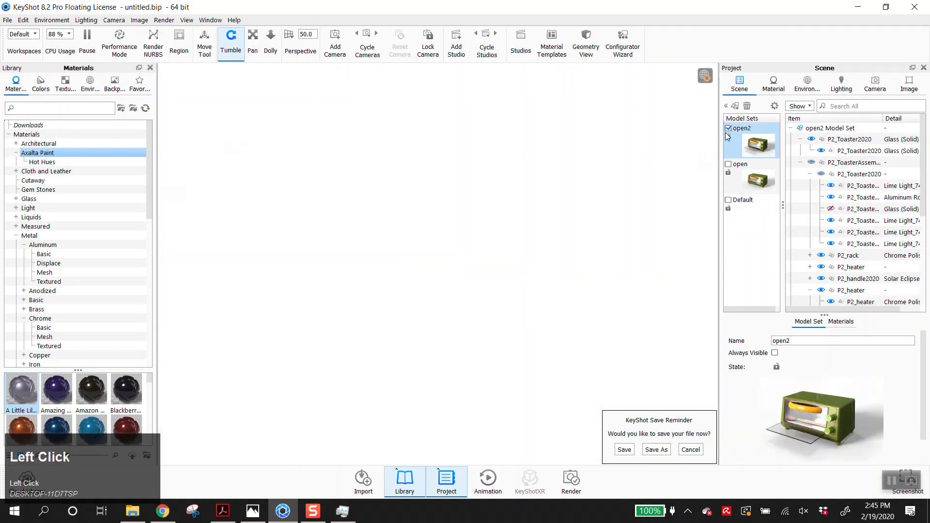